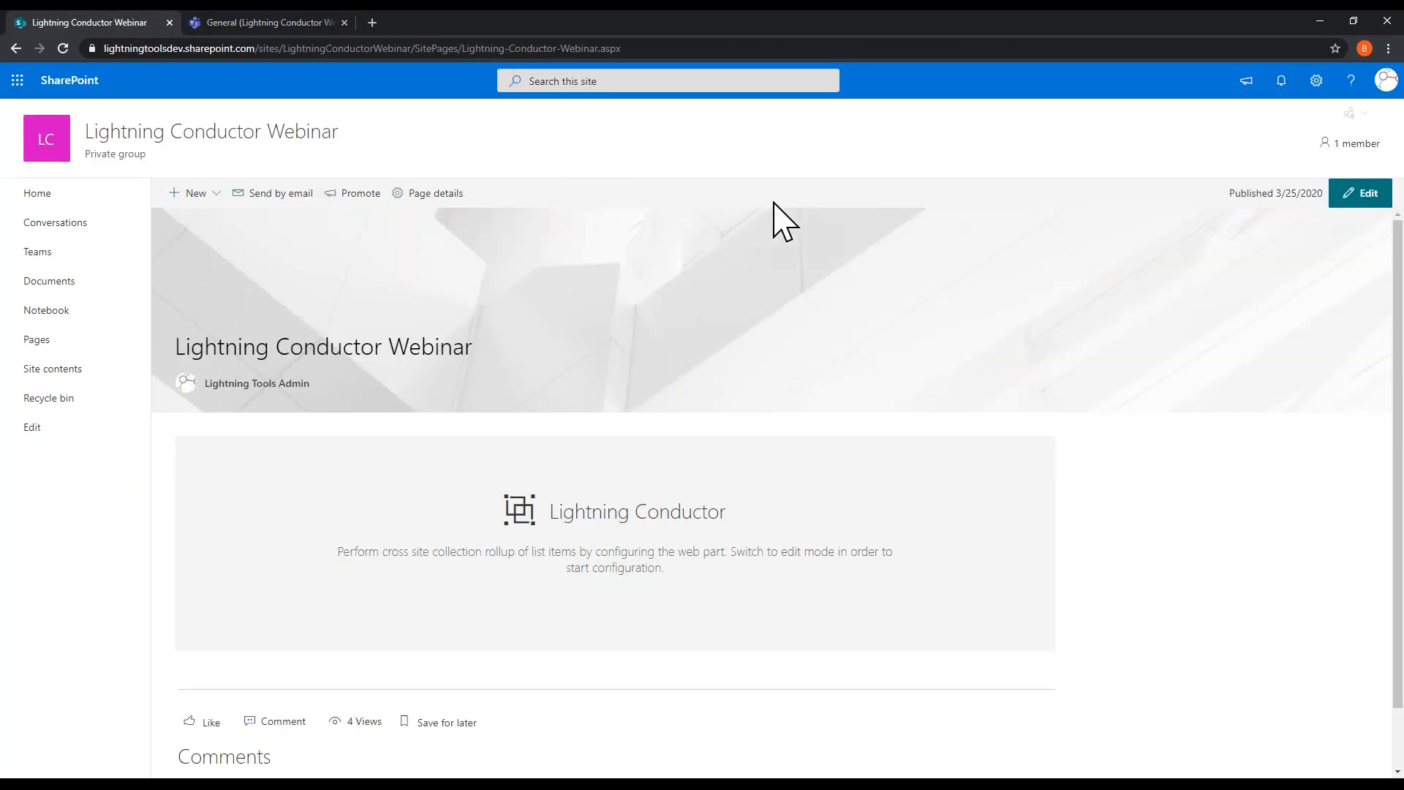
# Step: Edit the SharePoint page, adding a Lightning Conductor web part above the existing one and deleting it again
pyautogui.click(1359, 193)
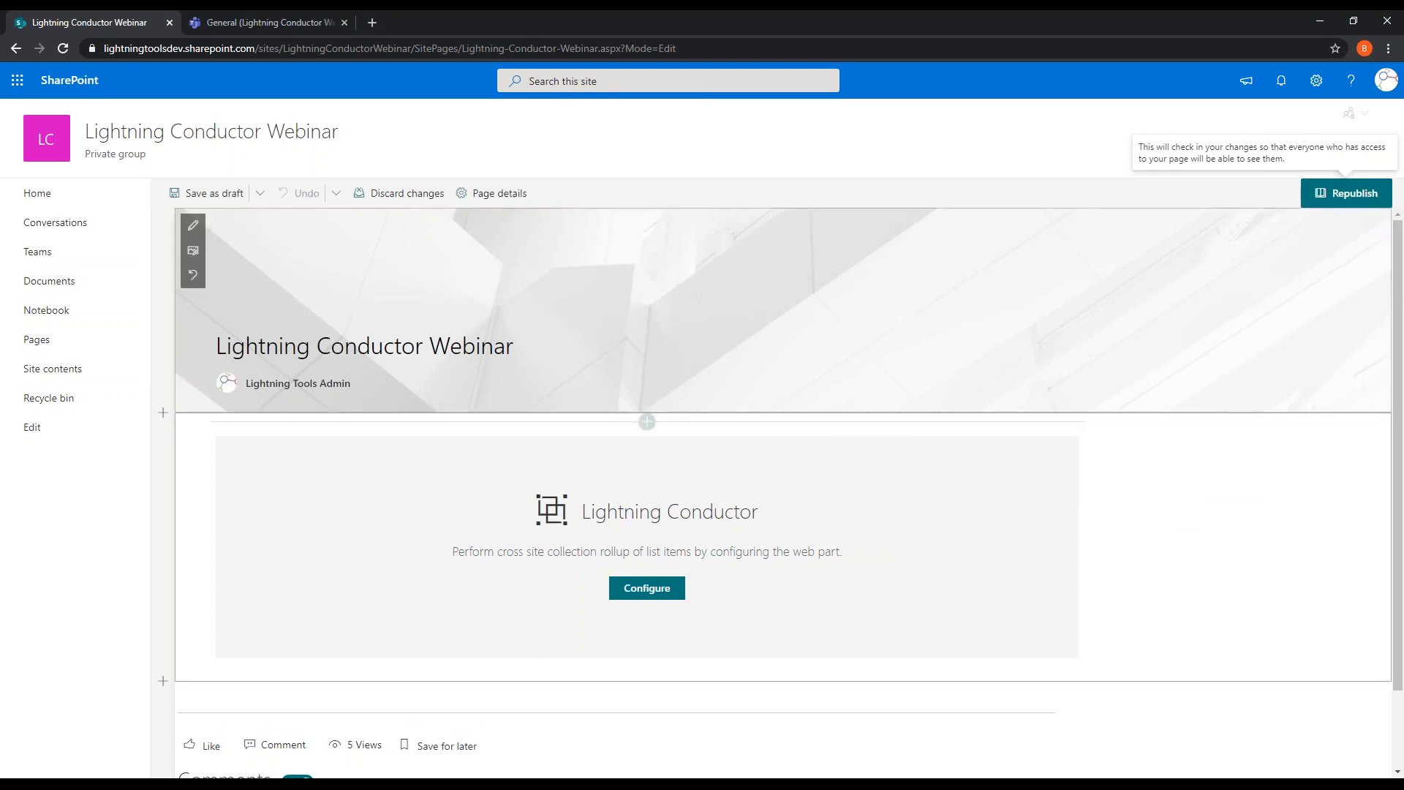
pyautogui.moveTo(647, 424)
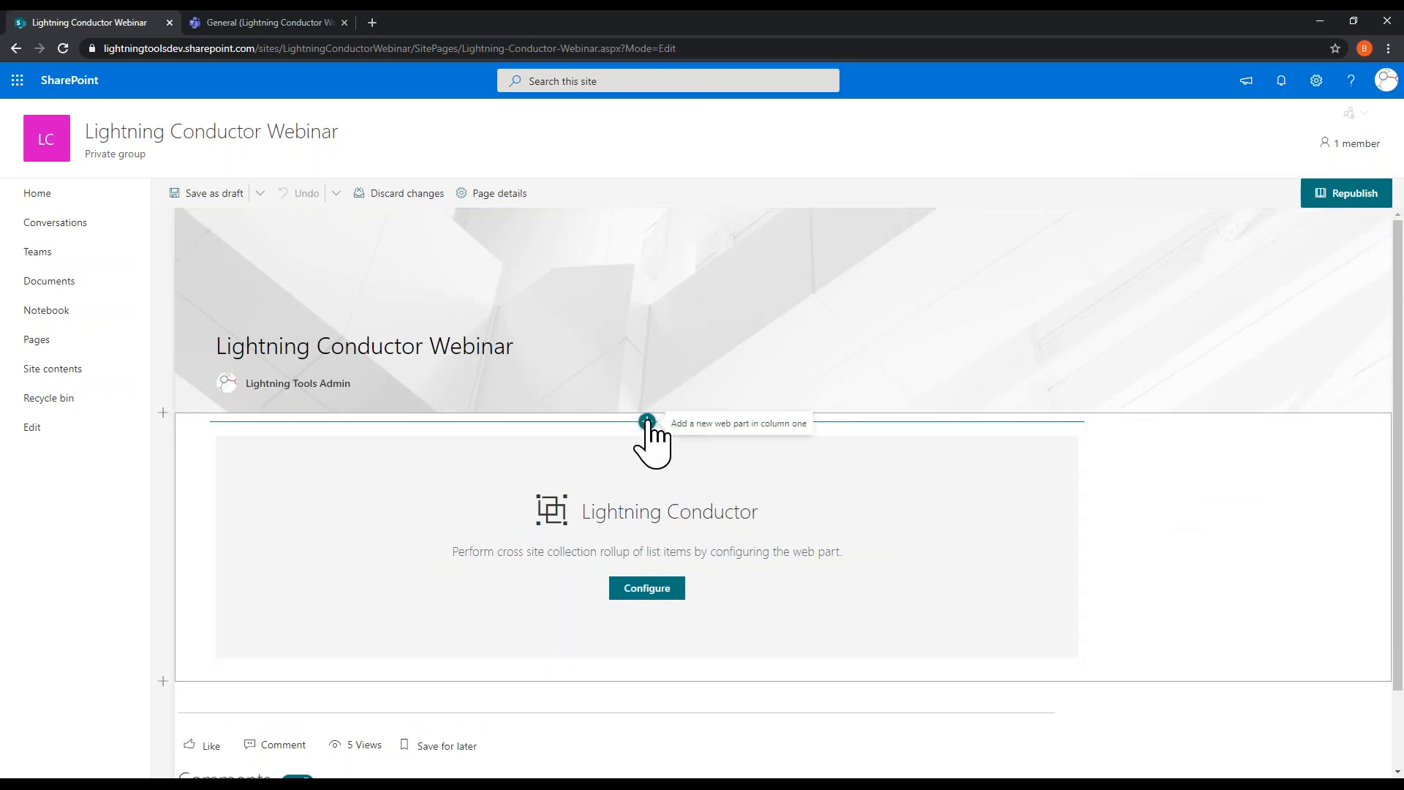
pyautogui.click(647, 423)
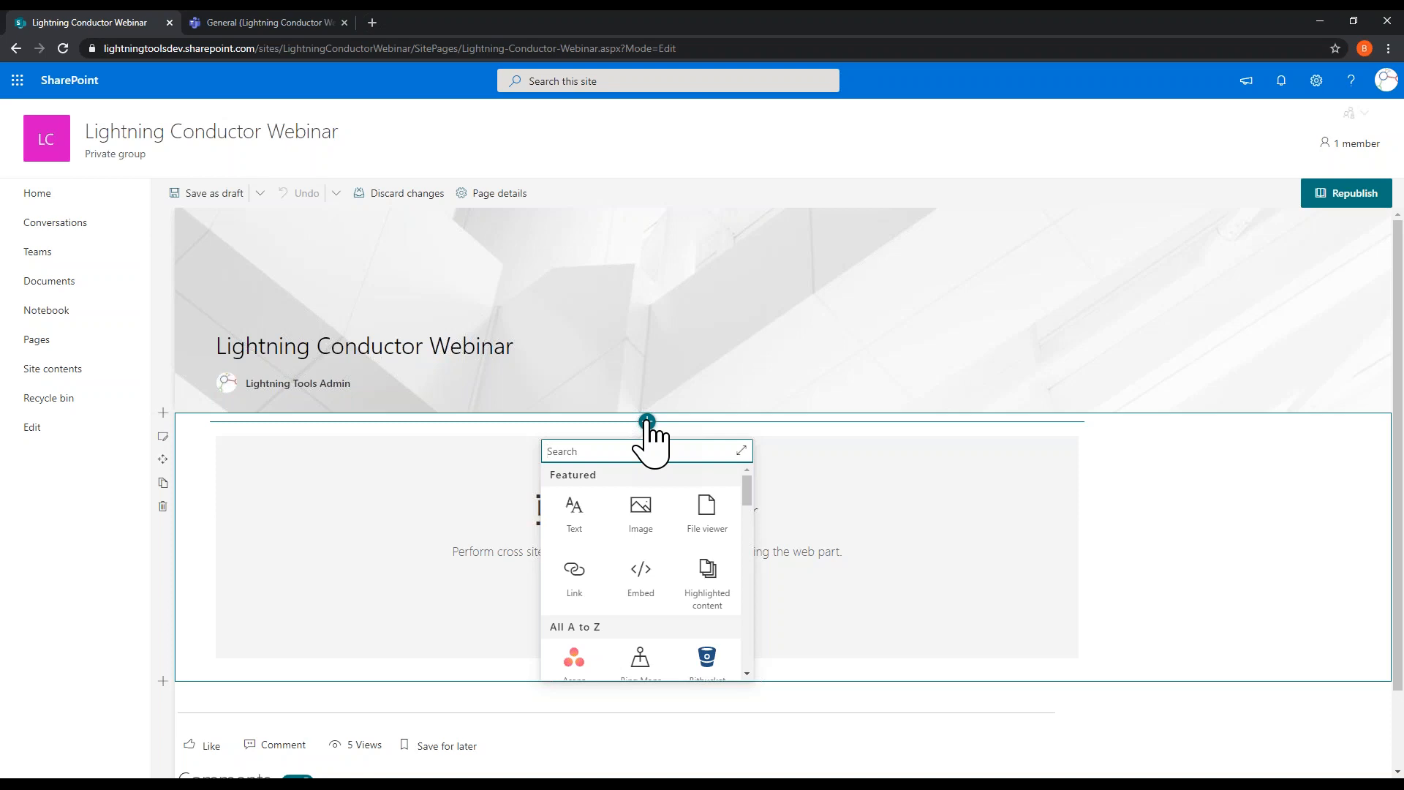
pyautogui.write('li')
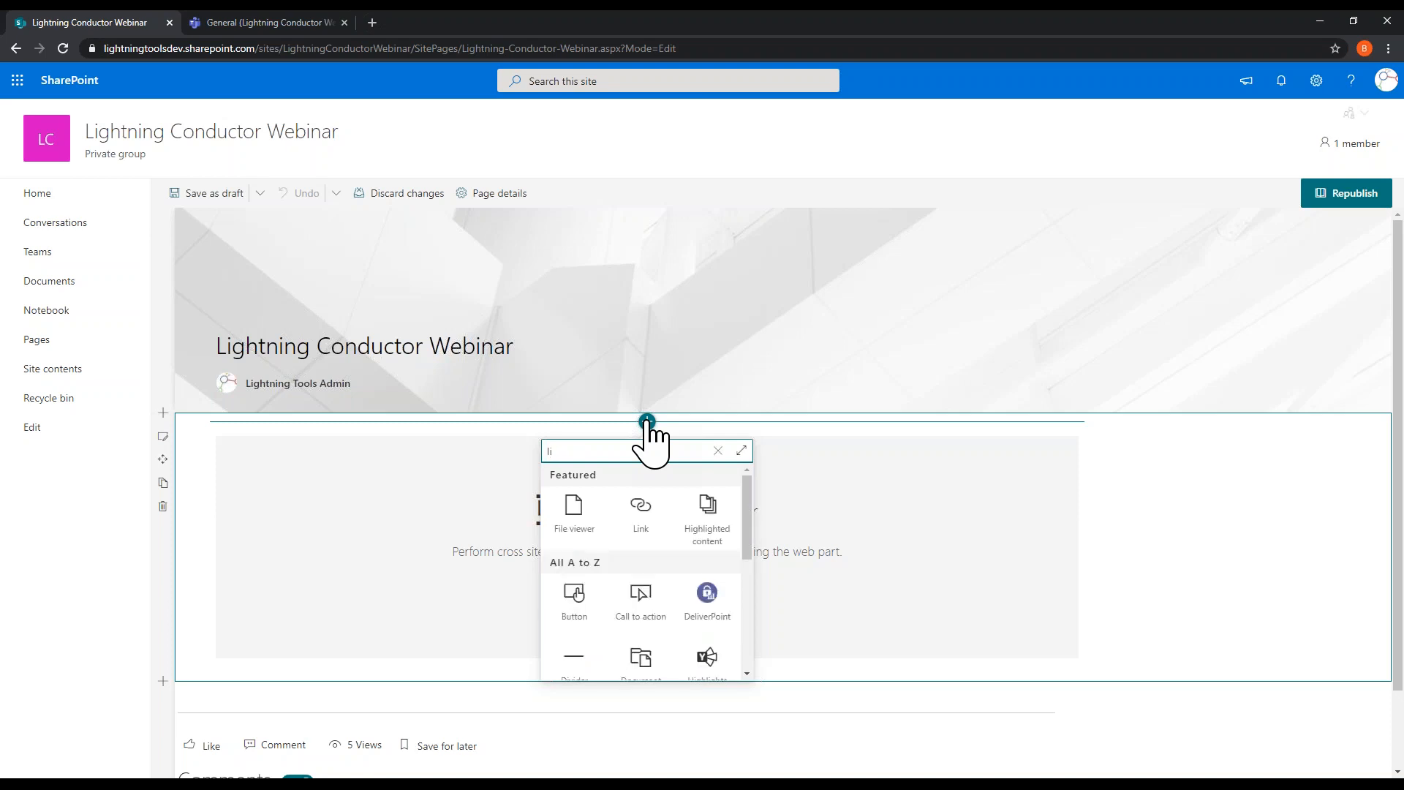
pyautogui.write('gh')
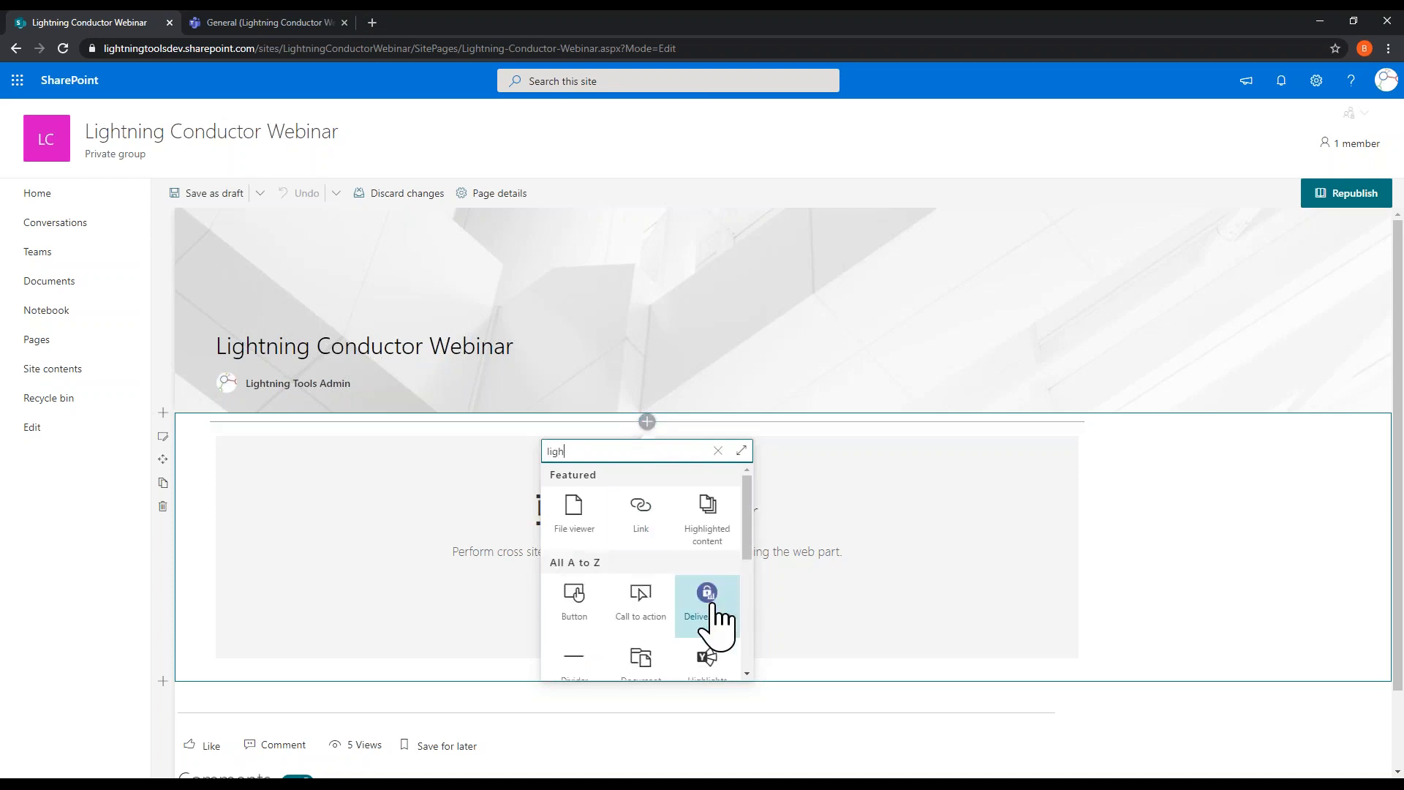
pyautogui.click(707, 606)
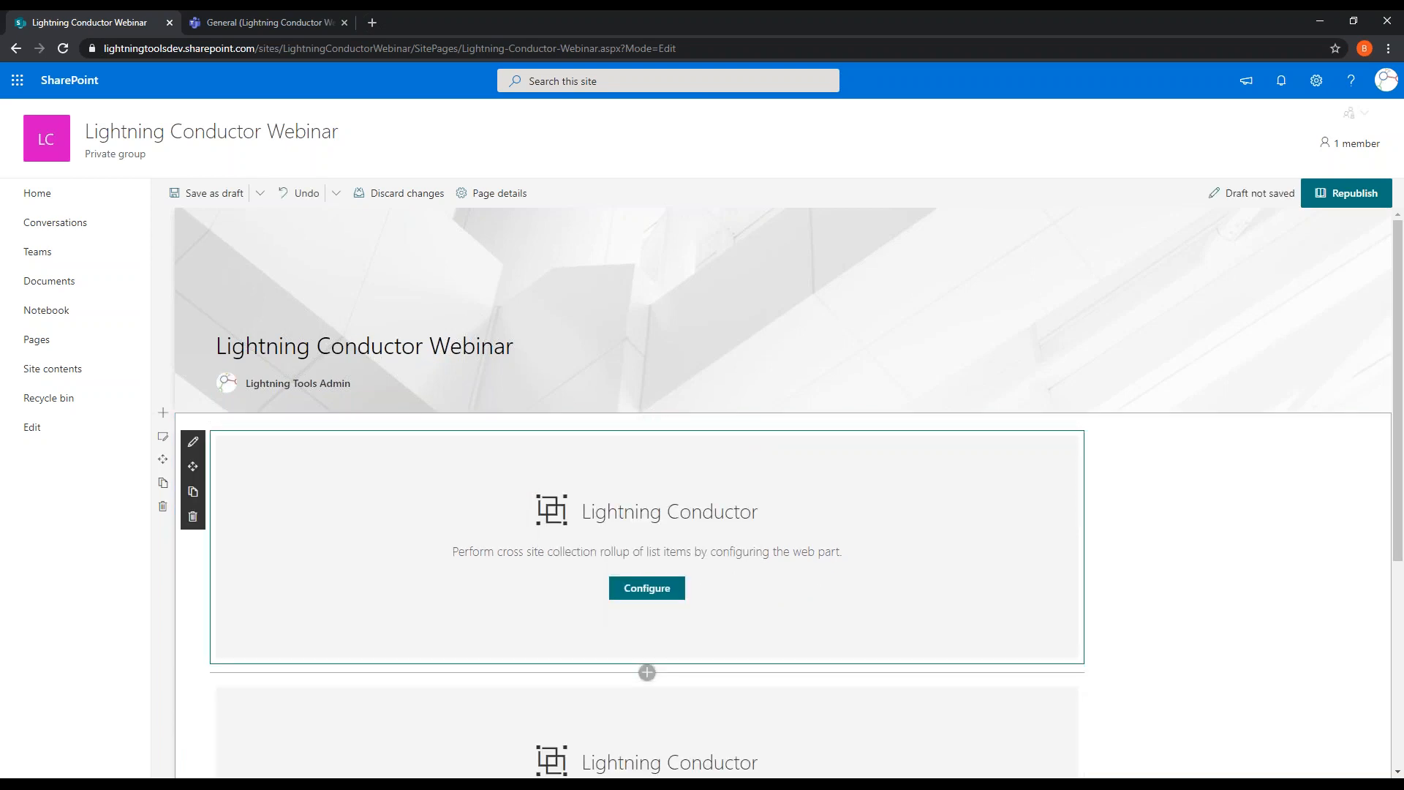
pyautogui.click(192, 516)
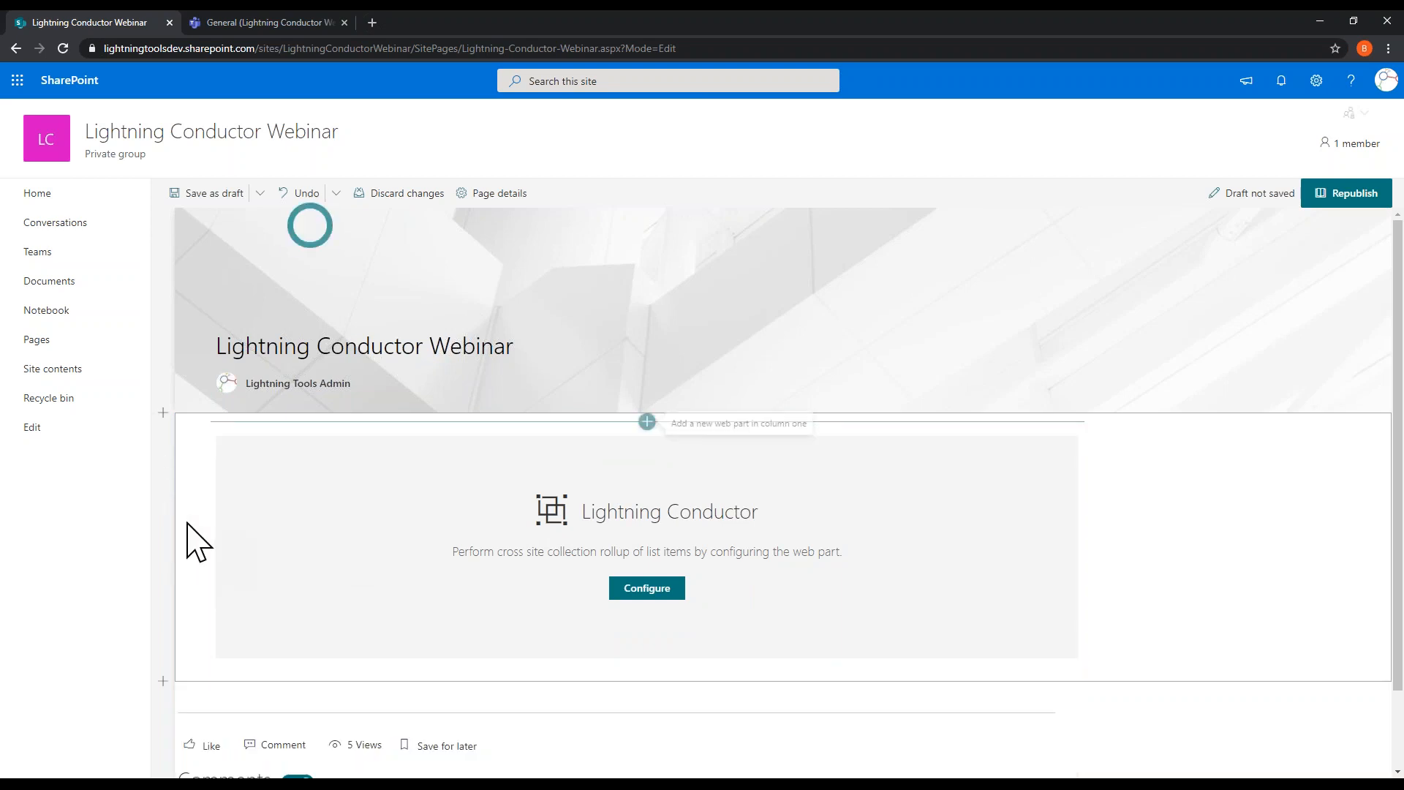
# Step: Switch to Microsoft Teams and add a new Lightning Conductor tab to the General channel, keeping the channel post option enabled
pyautogui.click(281, 23)
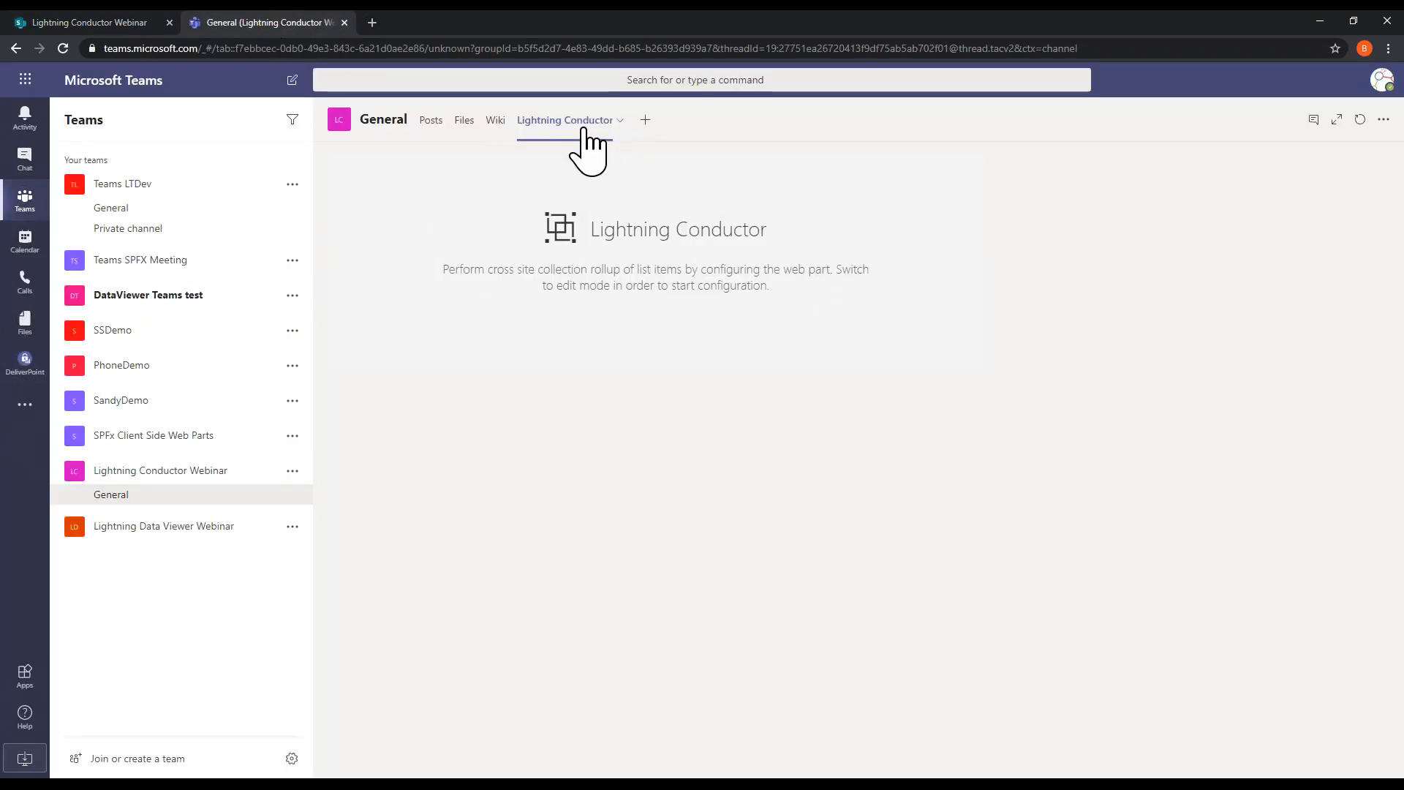
pyautogui.click(646, 121)
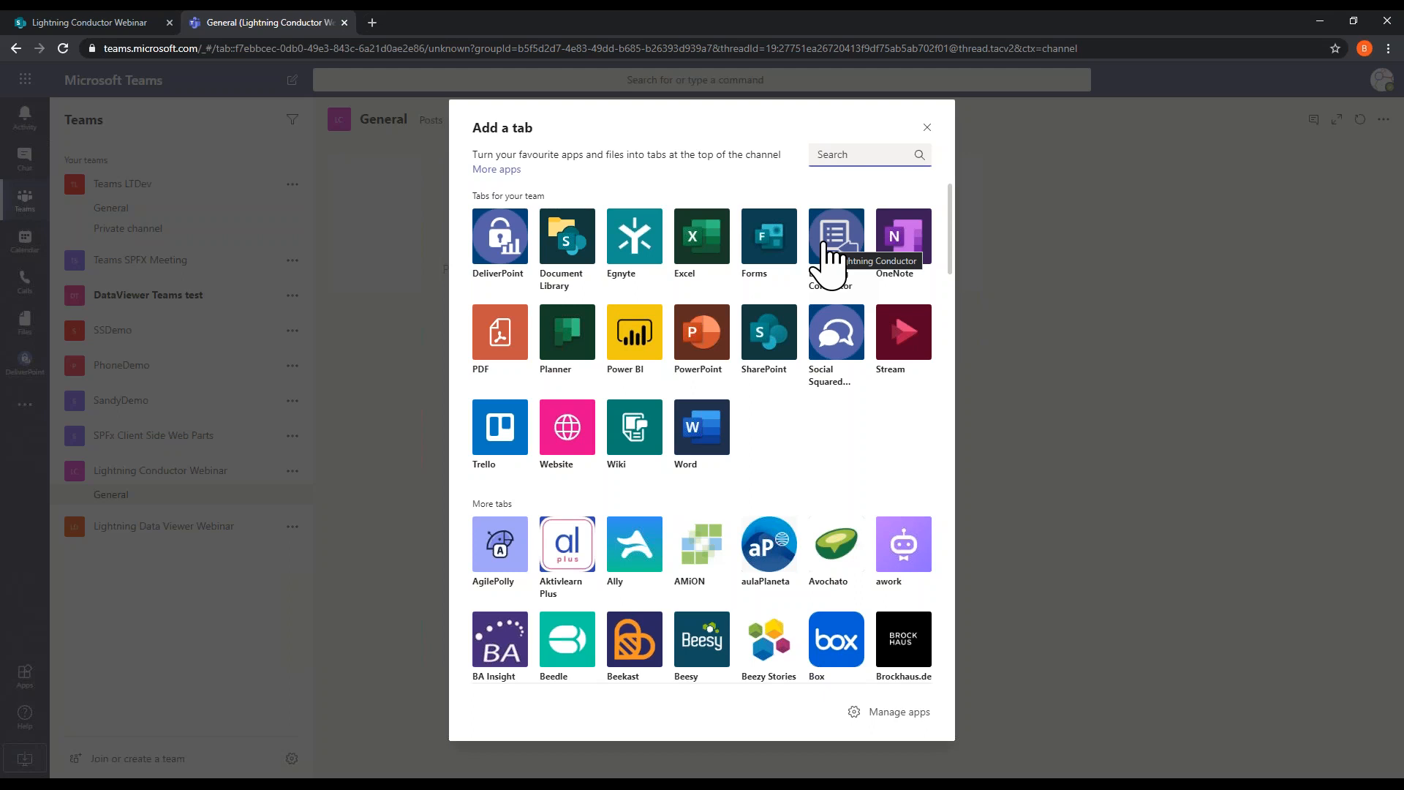
pyautogui.click(828, 245)
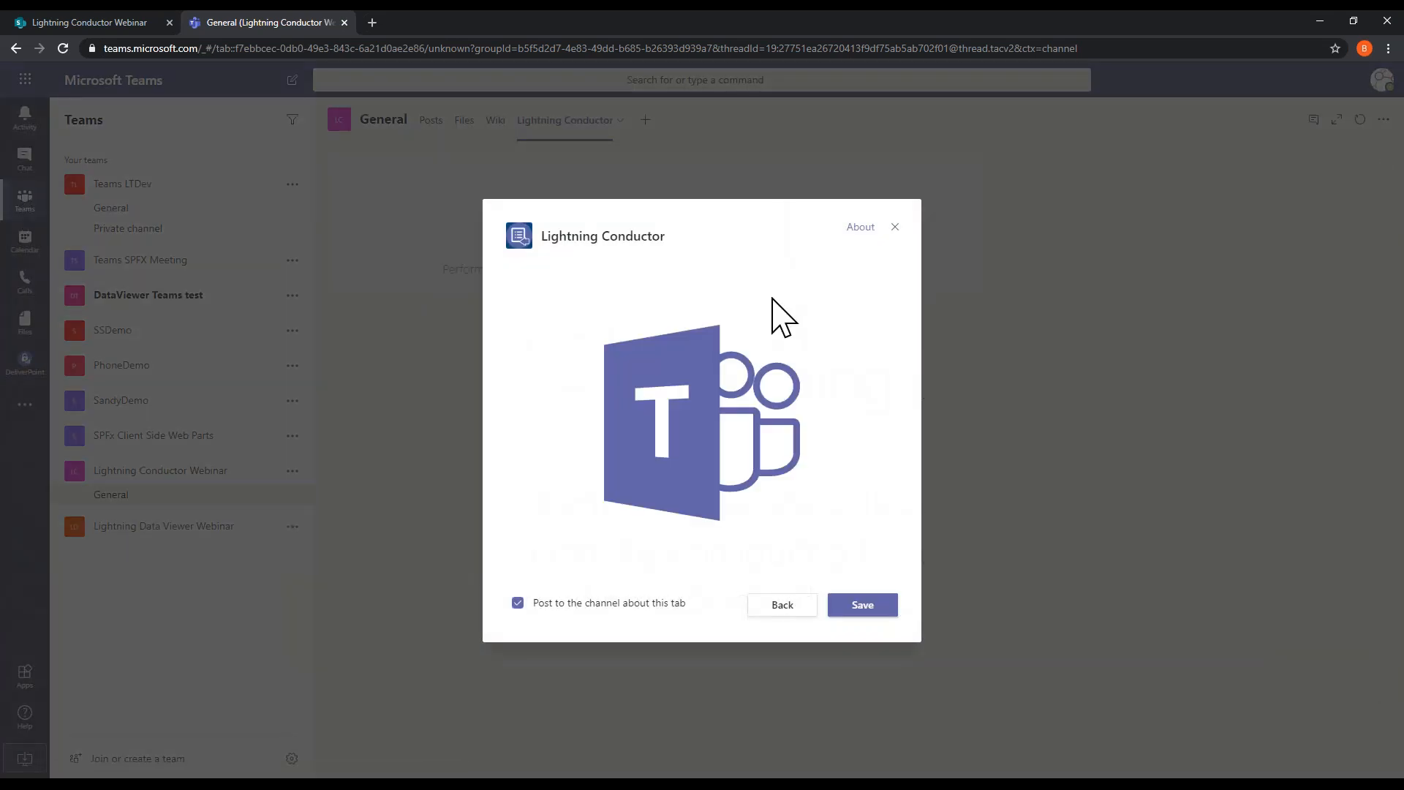
pyautogui.click(881, 611)
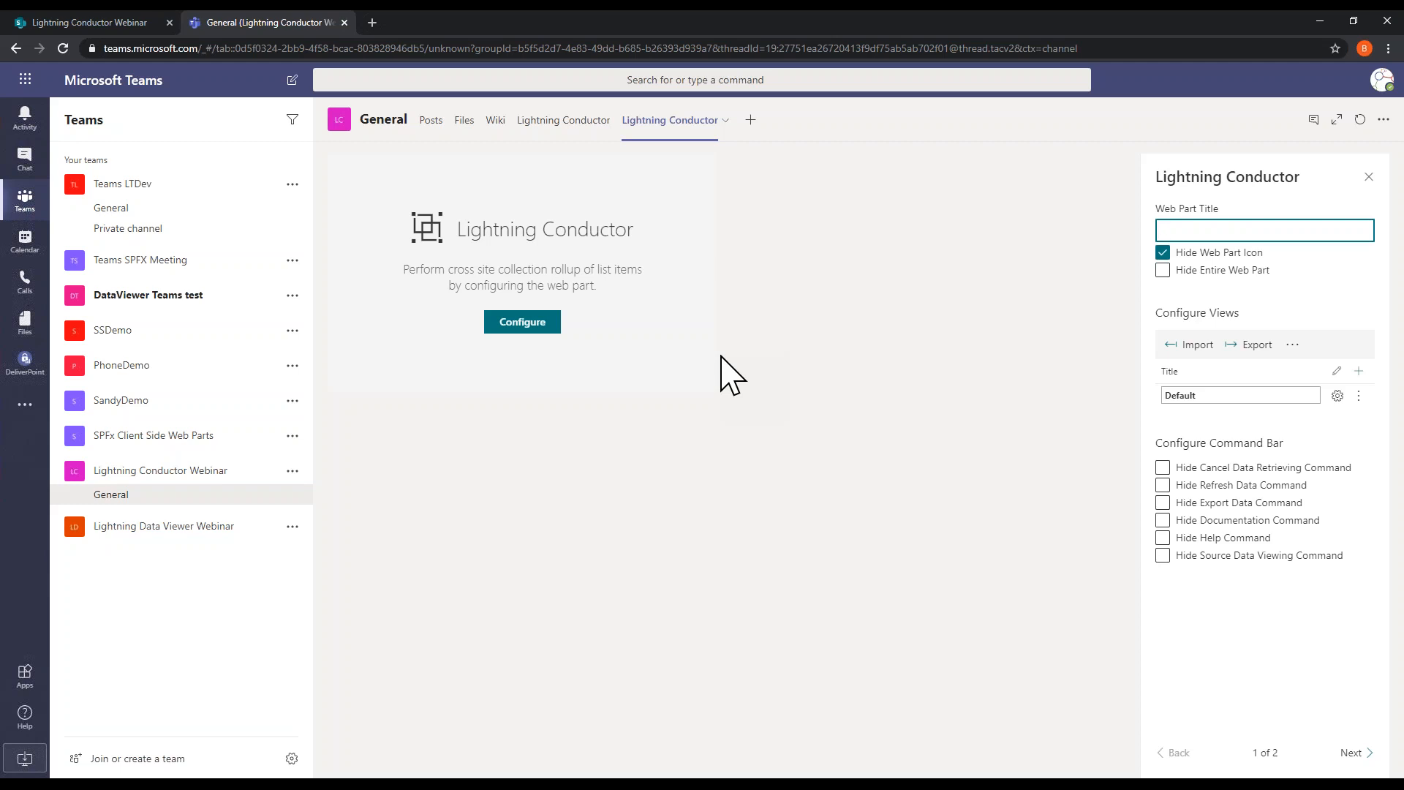
# Step: Configure the web part to show all Tasks from the Current Site in Grid View and save the configuration
pyautogui.click(540, 329)
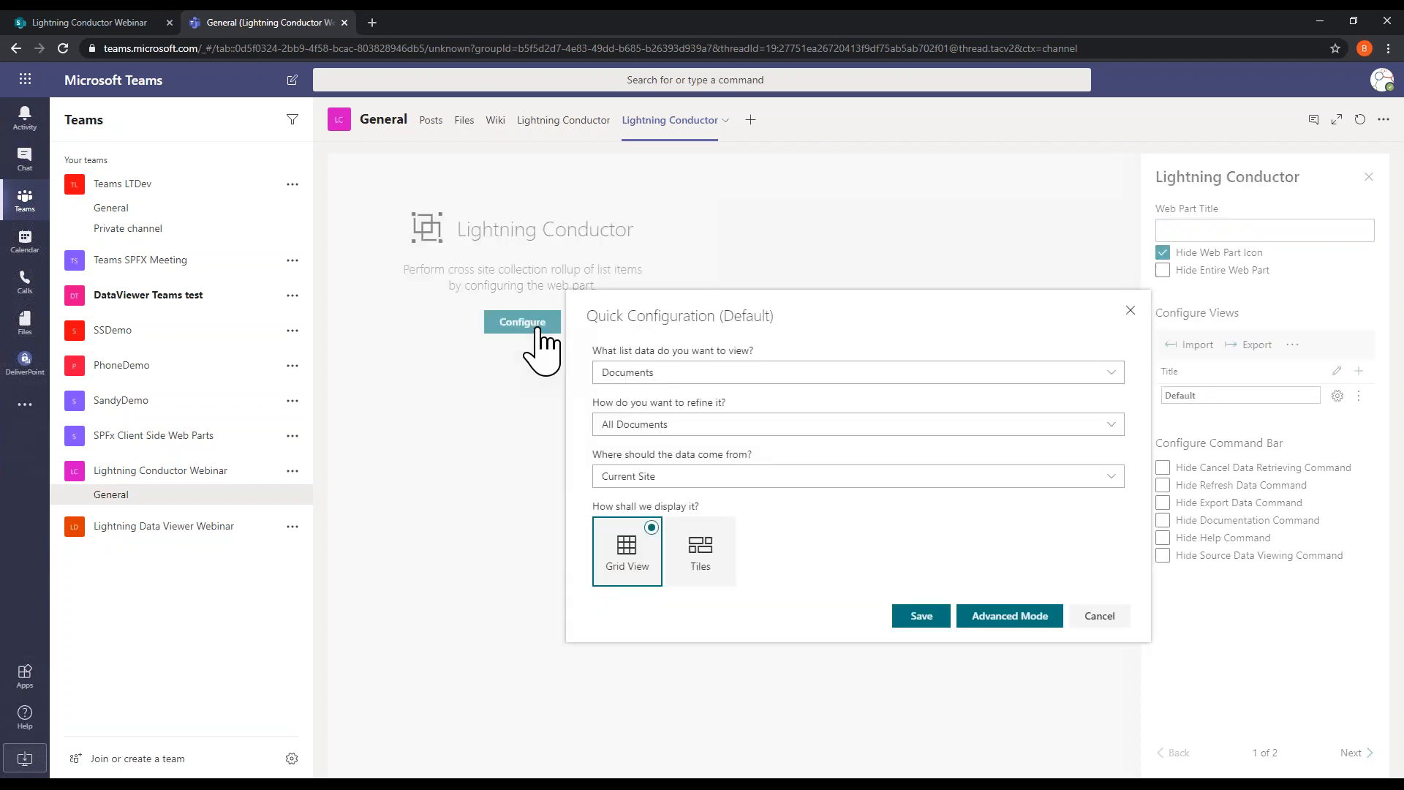
pyautogui.click(1113, 375)
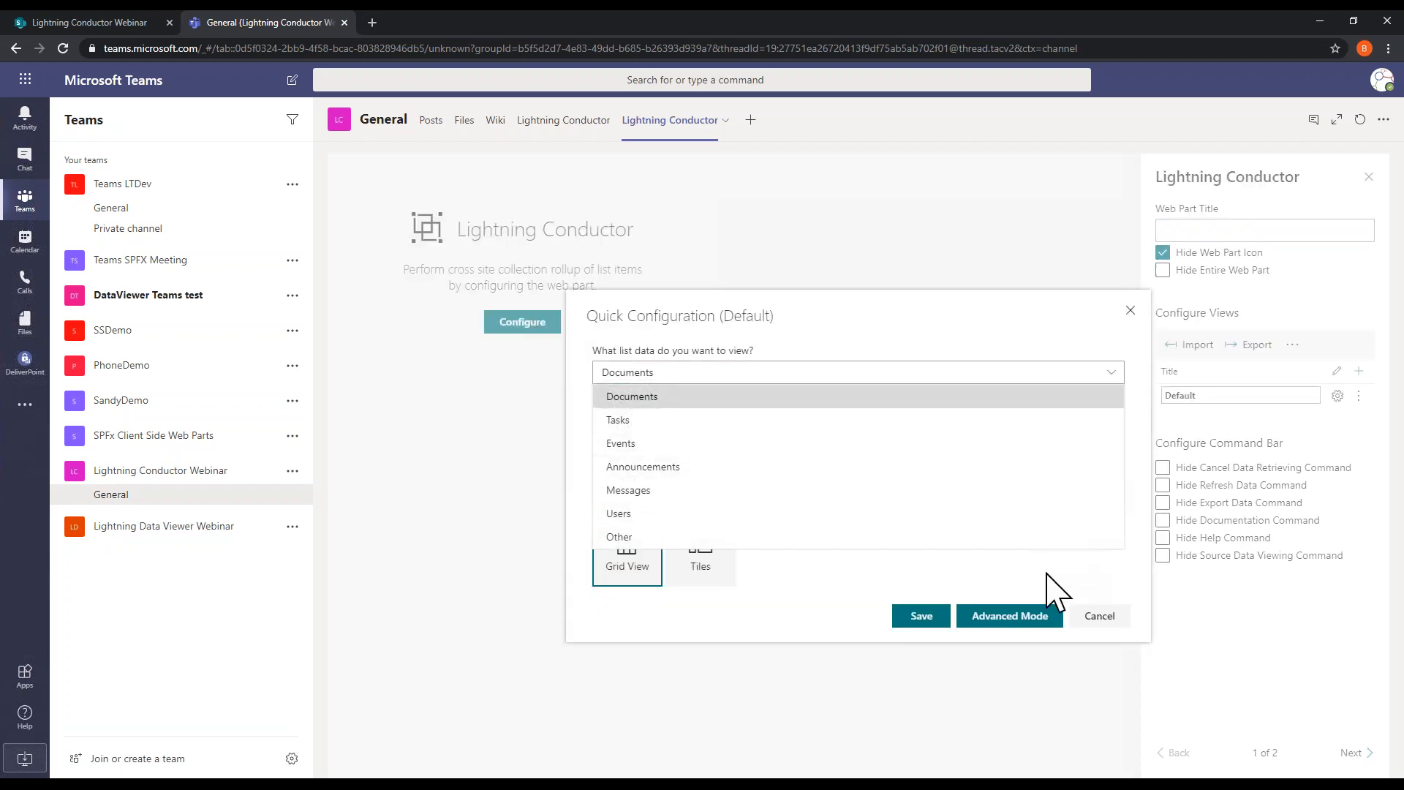
pyautogui.click(997, 423)
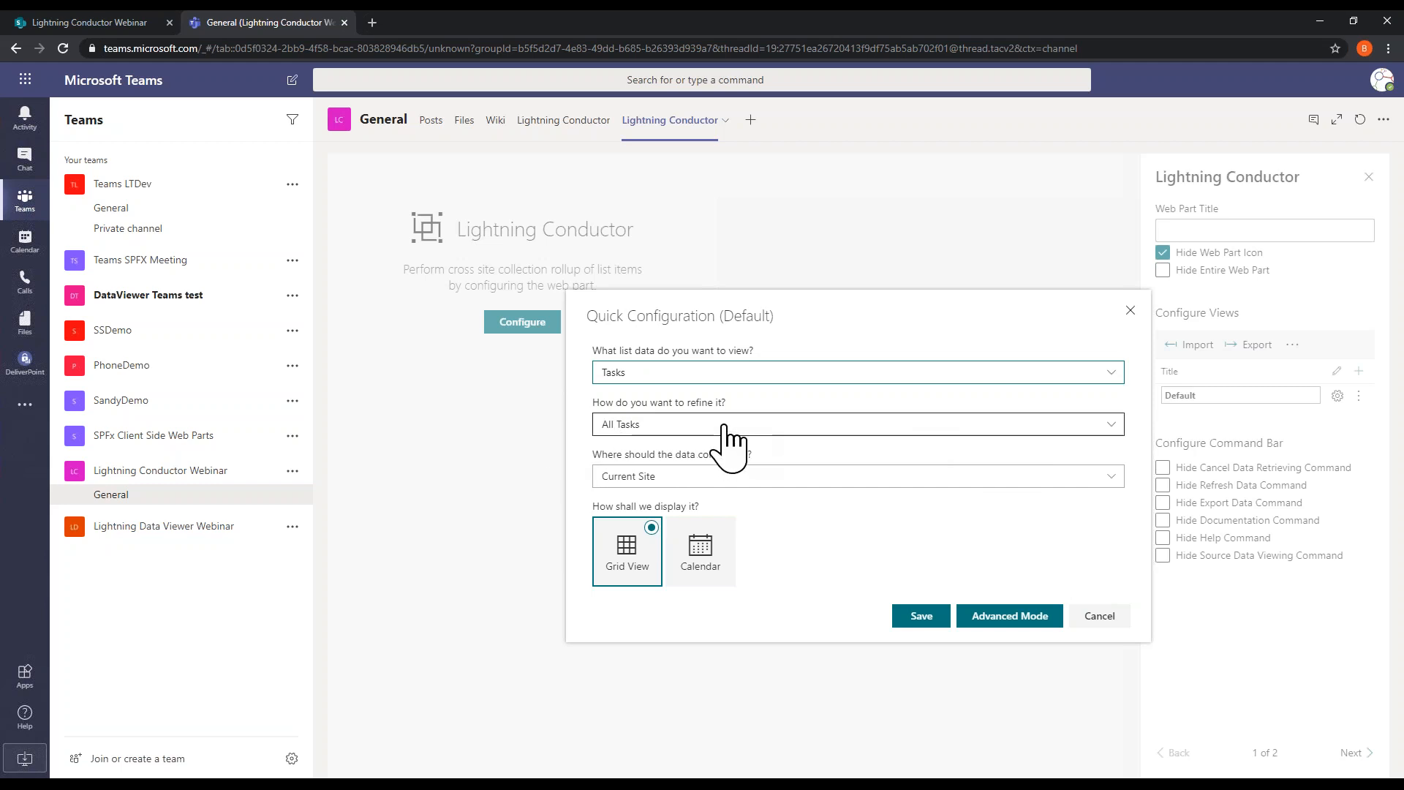
pyautogui.click(737, 484)
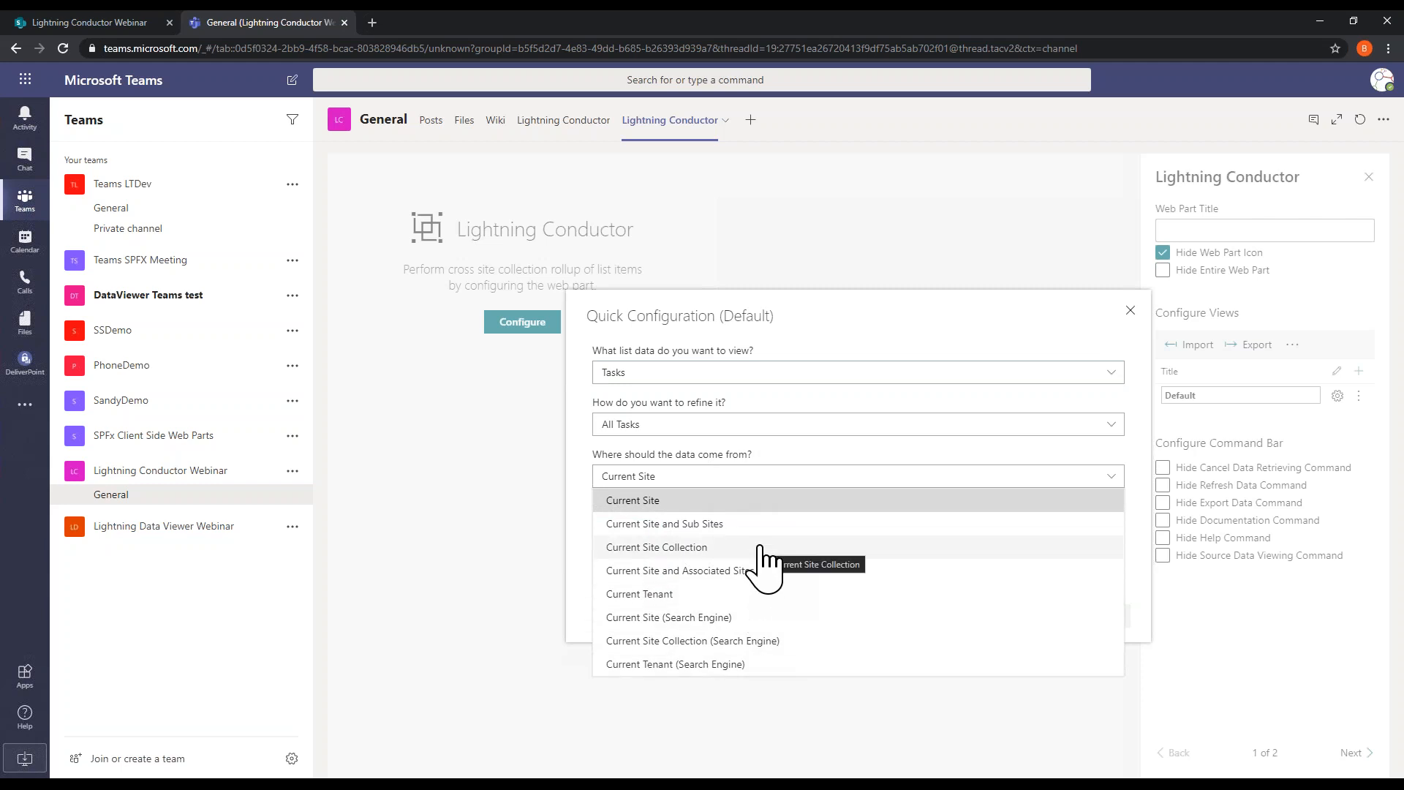
pyautogui.click(765, 502)
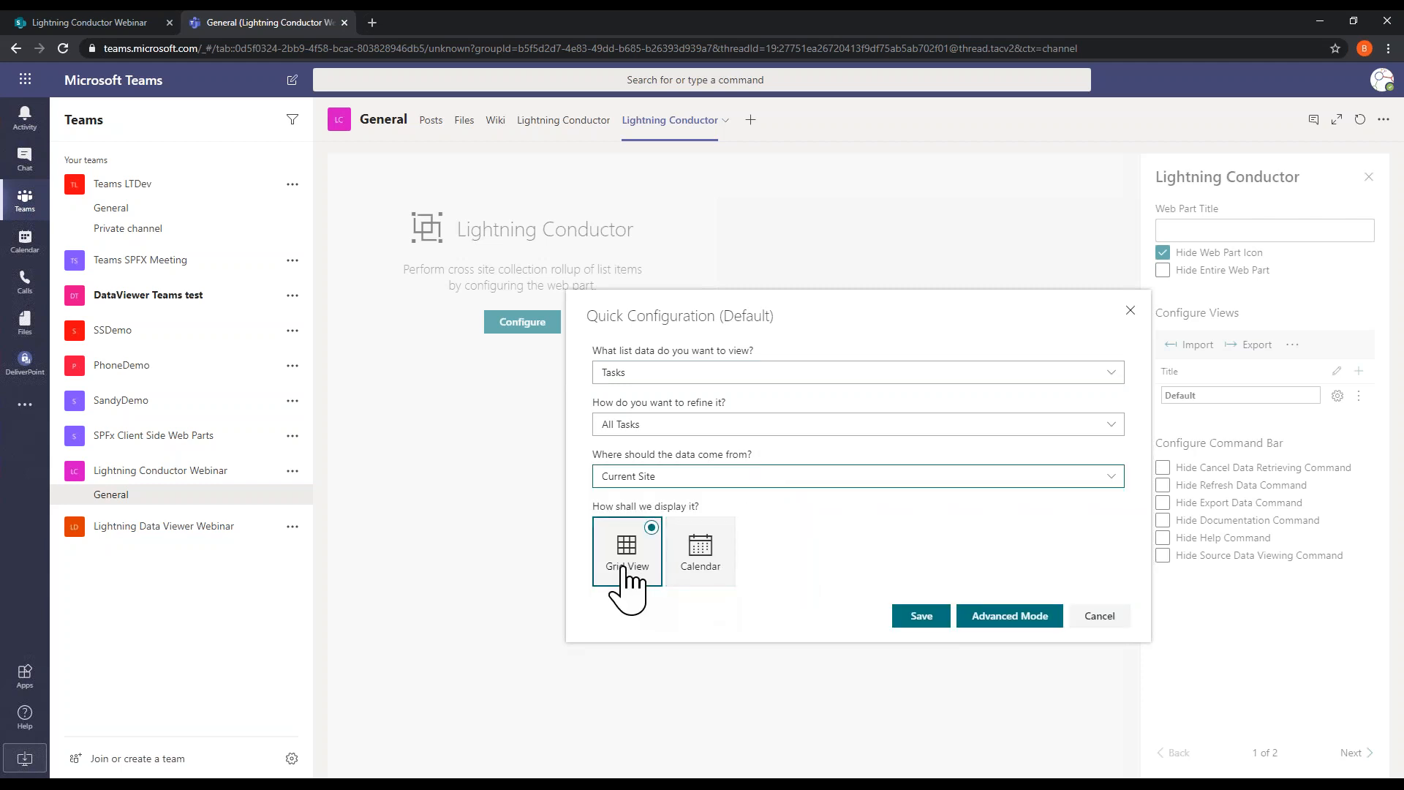
pyautogui.click(927, 619)
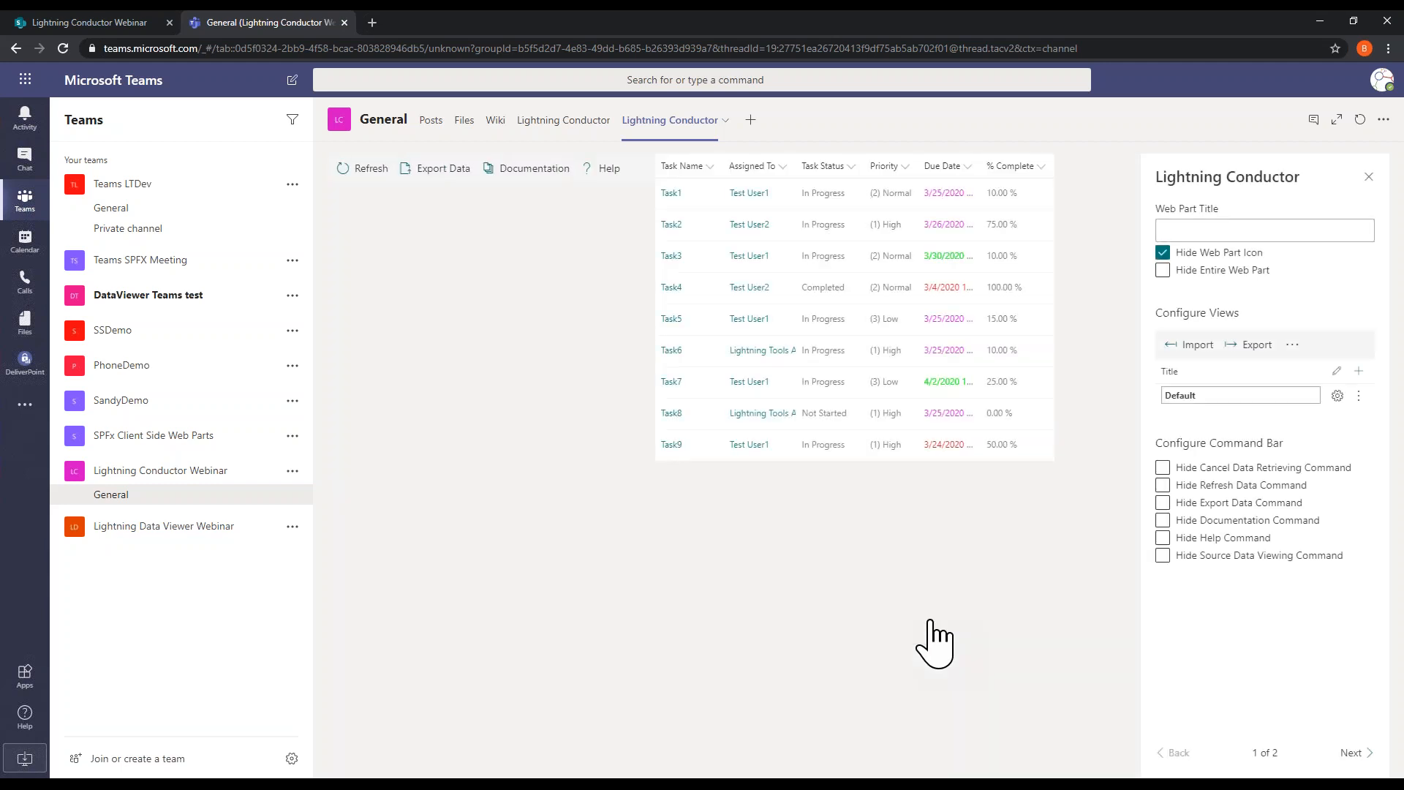
# Step: Hide all six command bar commands: Cancel Data Retrieving, Refresh Data, Export Data, Documentation, Help and Source Data Viewing
pyautogui.click(1163, 467)
pyautogui.click(1163, 485)
pyautogui.click(1163, 503)
pyautogui.click(1163, 520)
pyautogui.click(1163, 538)
pyautogui.click(1163, 556)
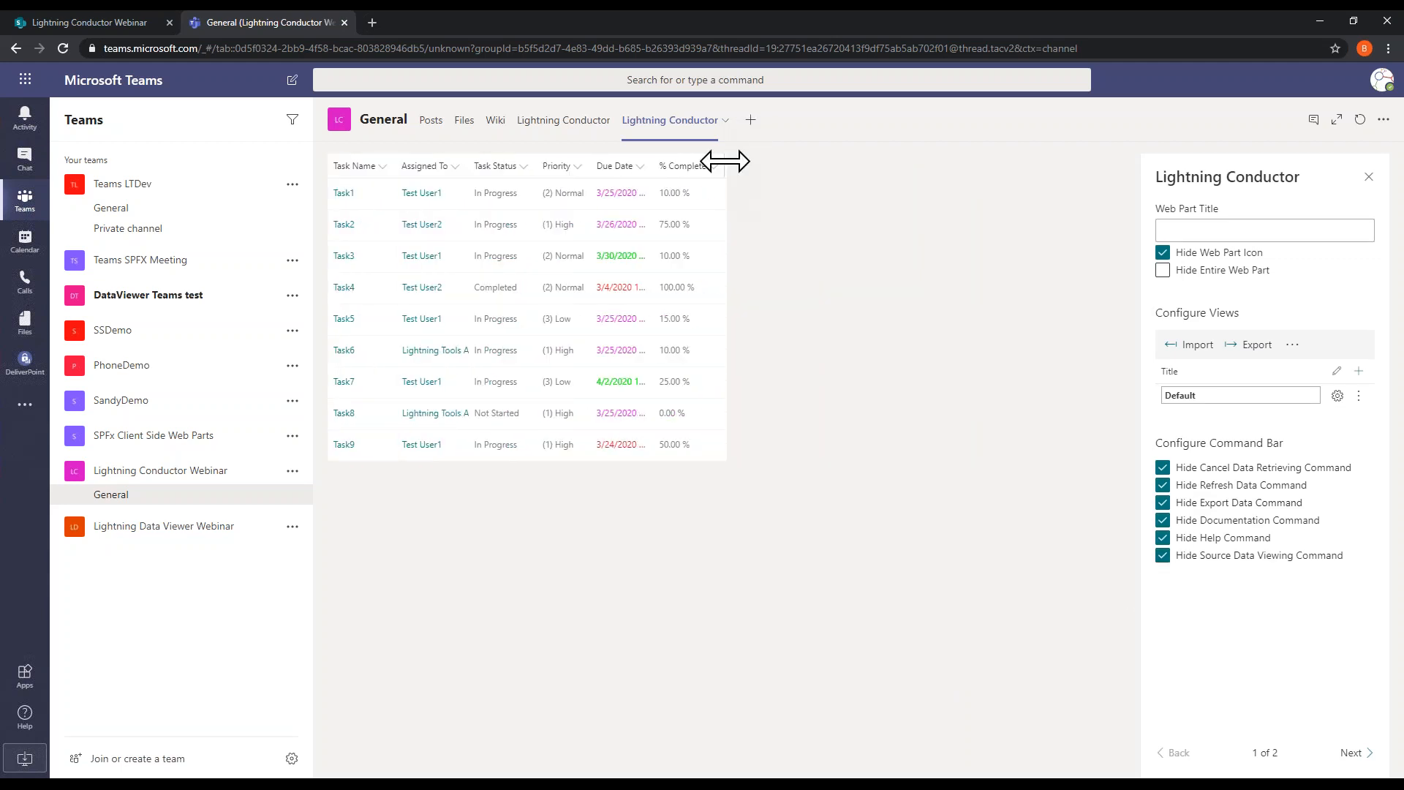
# Step: Try widening the % Complete, Due Date and Priority columns of the task grid
pyautogui.moveTo(727, 166); pyautogui.dragTo(985, 171)
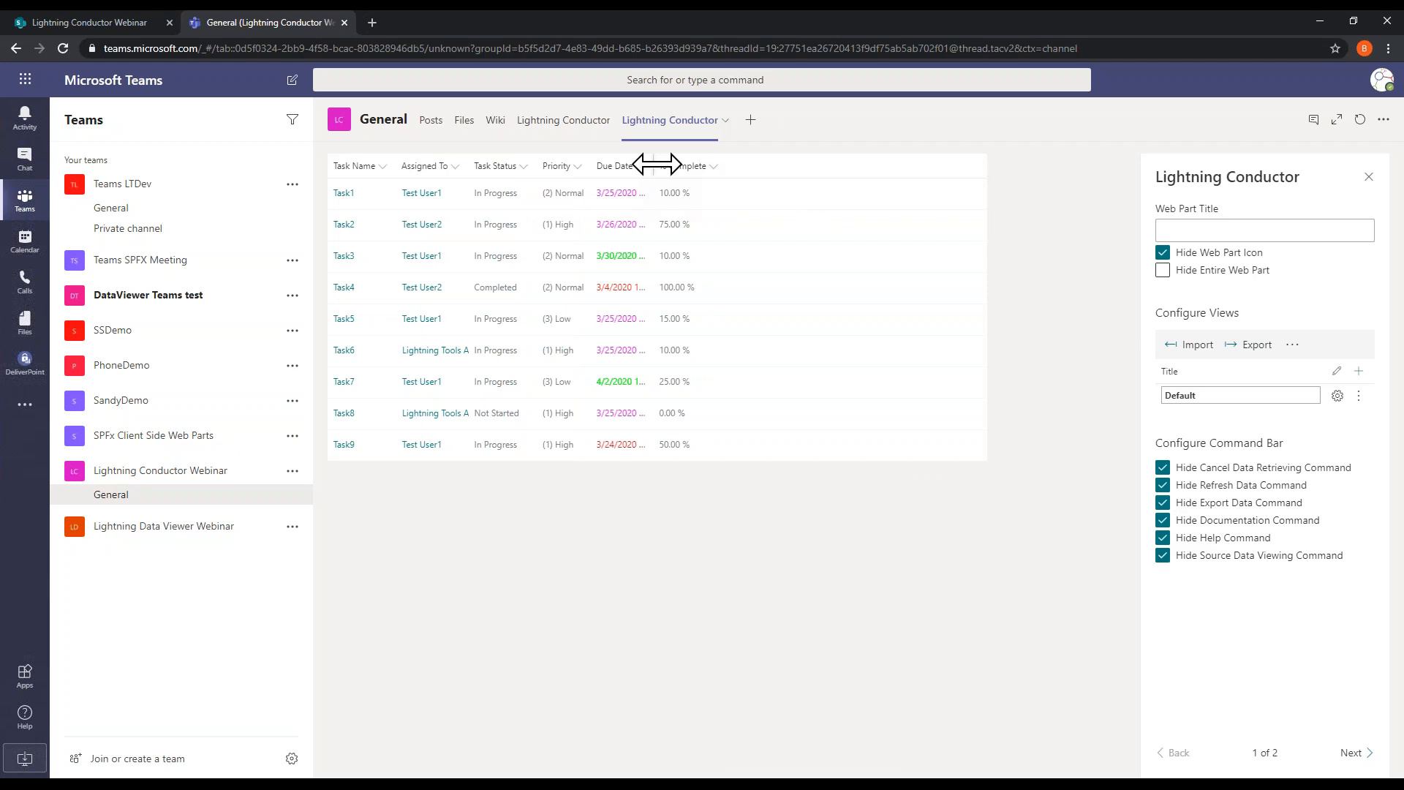
pyautogui.moveTo(652, 167); pyautogui.dragTo(746, 169)
pyautogui.moveTo(590, 163); pyautogui.dragTo(754, 177)
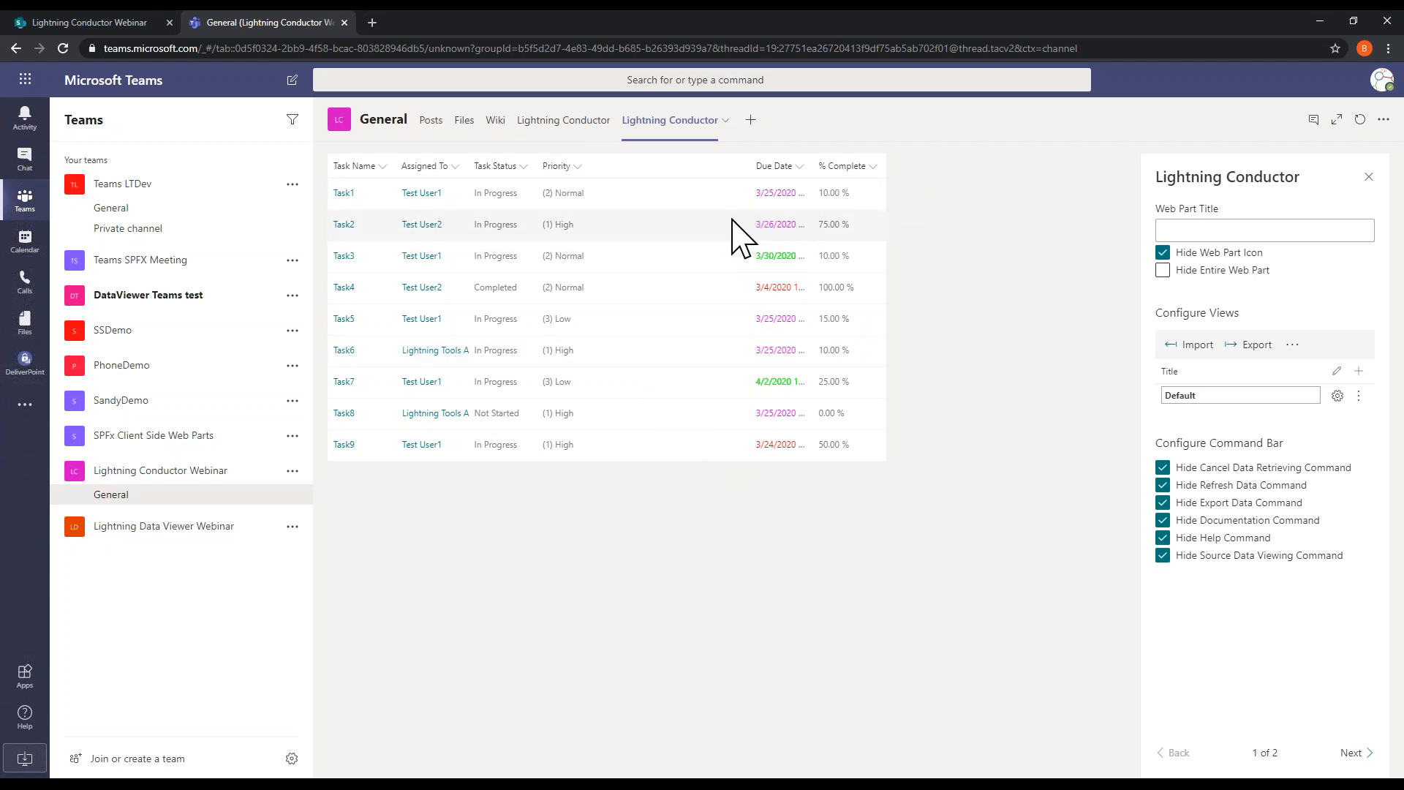
# Step: Close the web part settings and rename the new Lightning Conductor tab as Tasks
pyautogui.click(1369, 176)
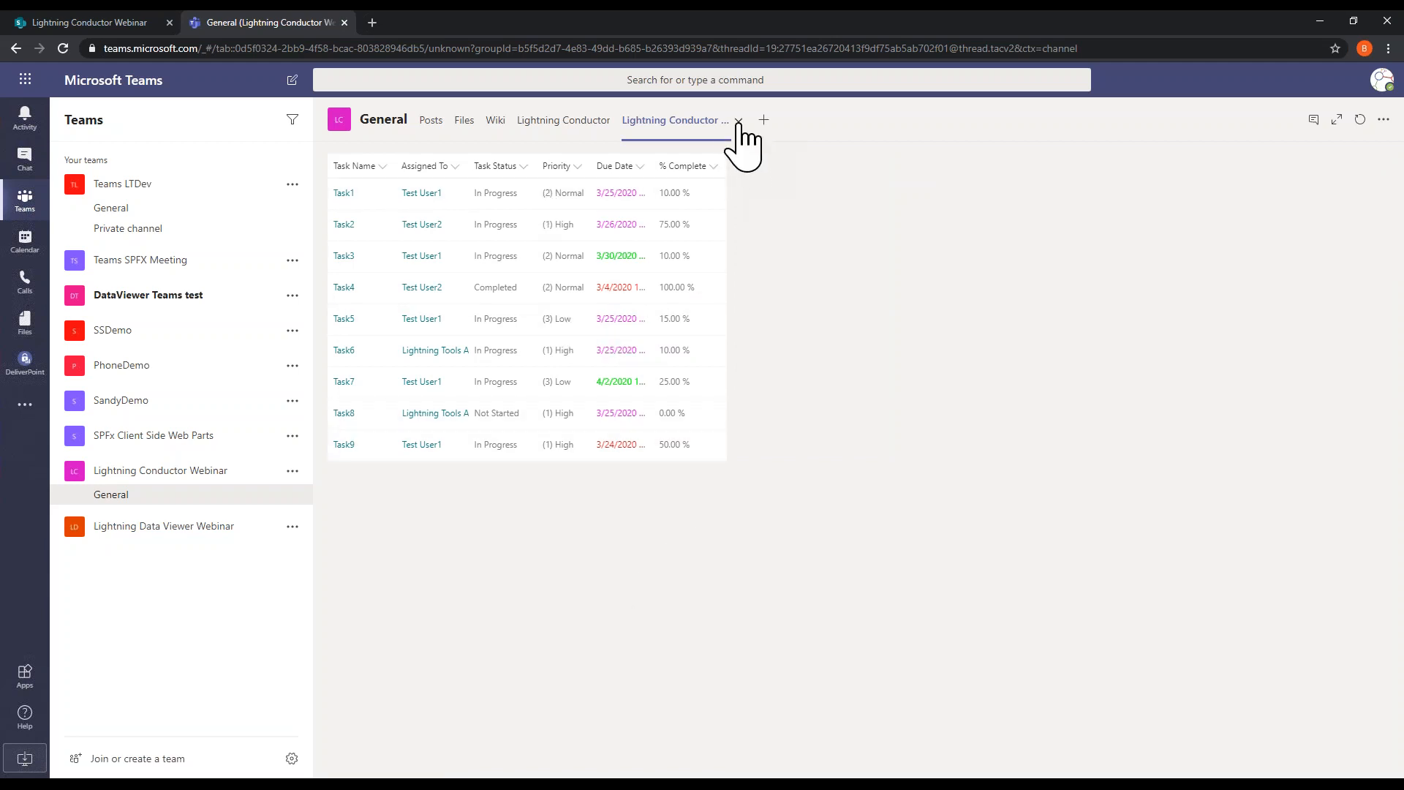
pyautogui.click(739, 125)
pyautogui.click(677, 192)
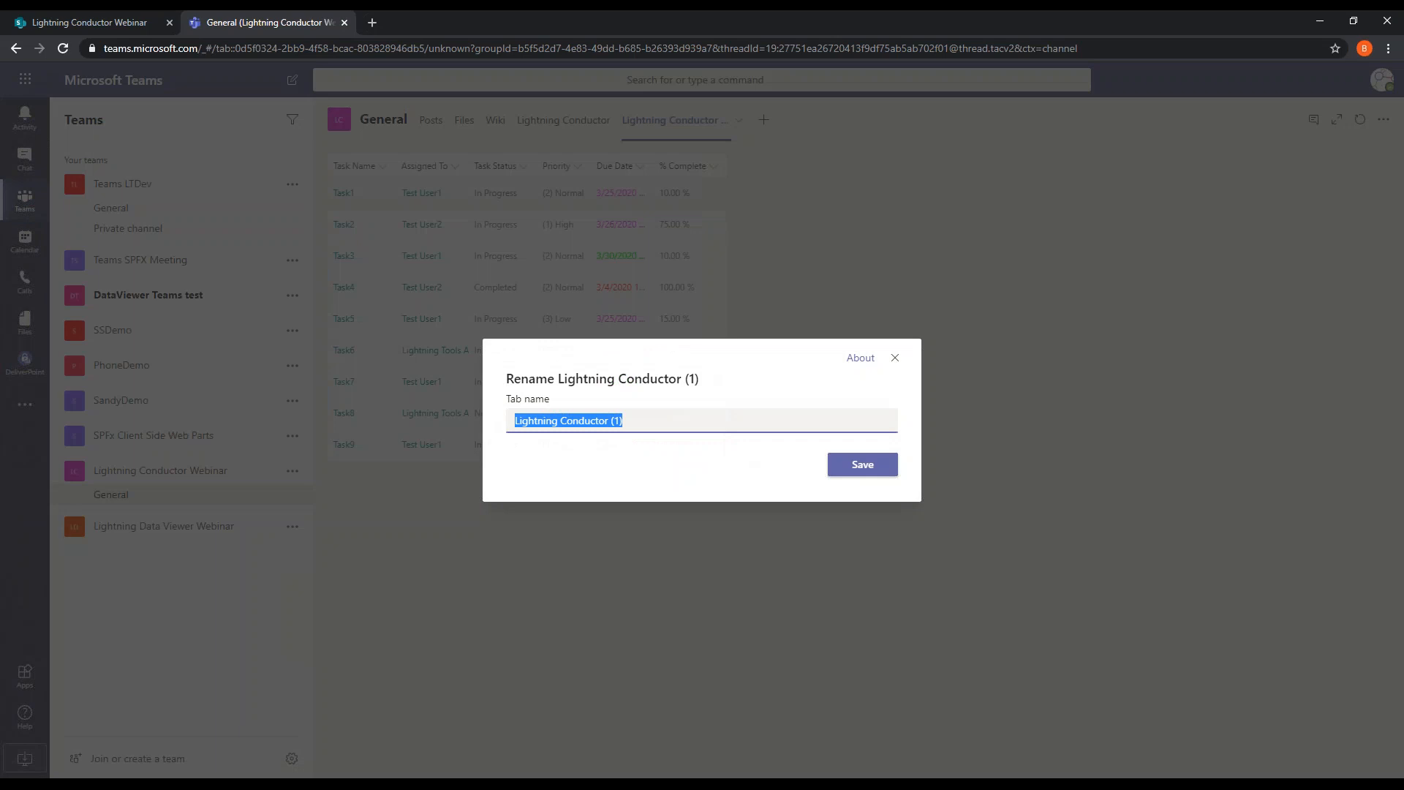
pyautogui.write('Tasks')
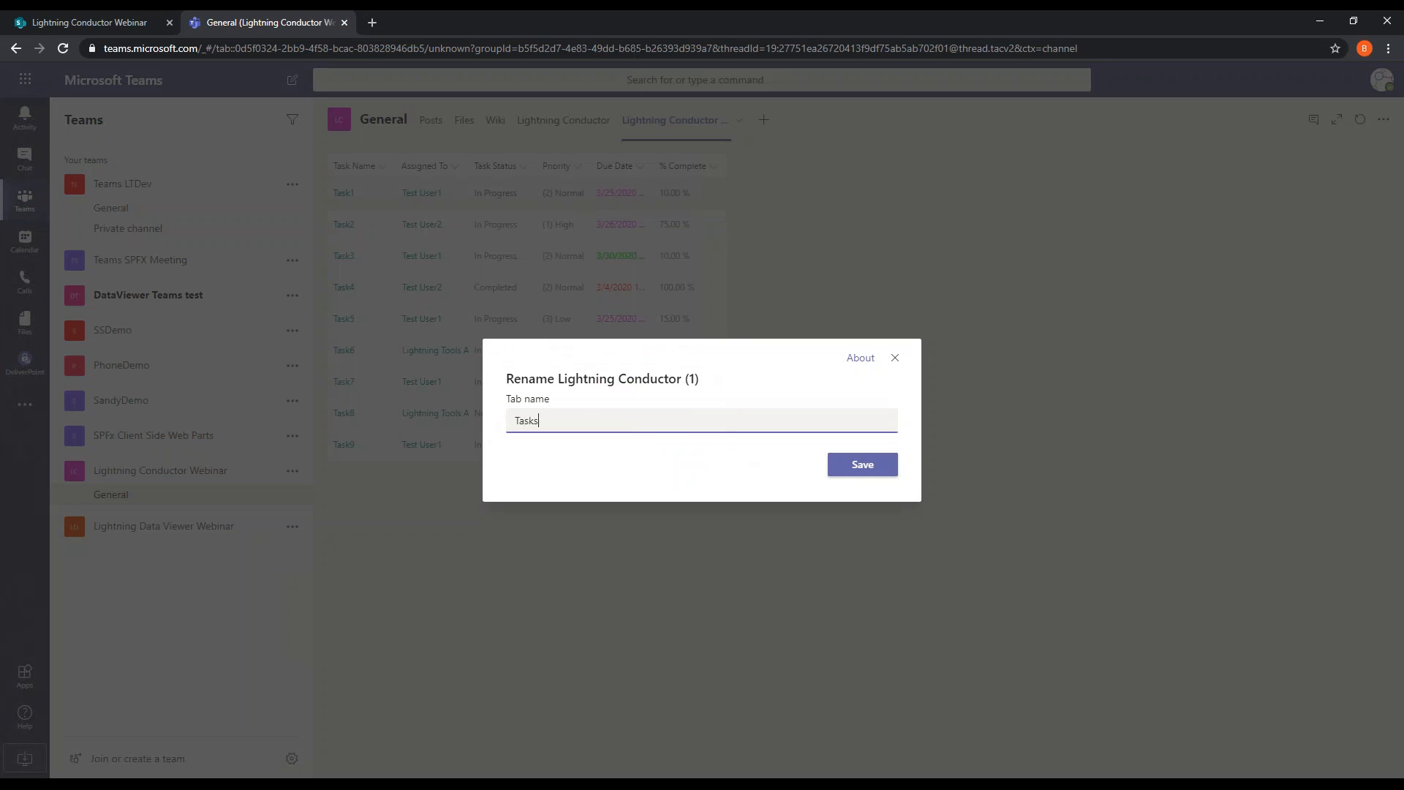
pyautogui.click(863, 465)
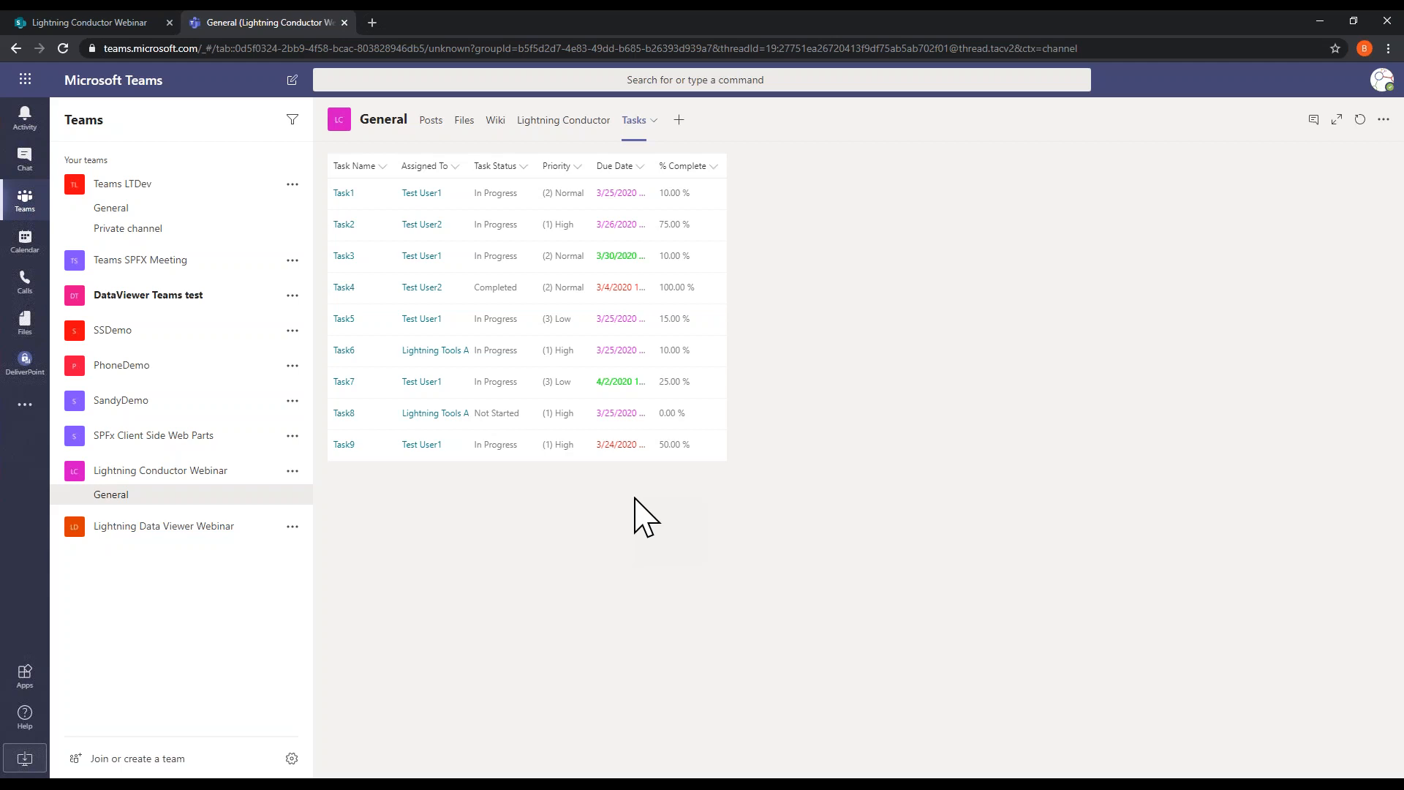
pyautogui.click(456, 168)
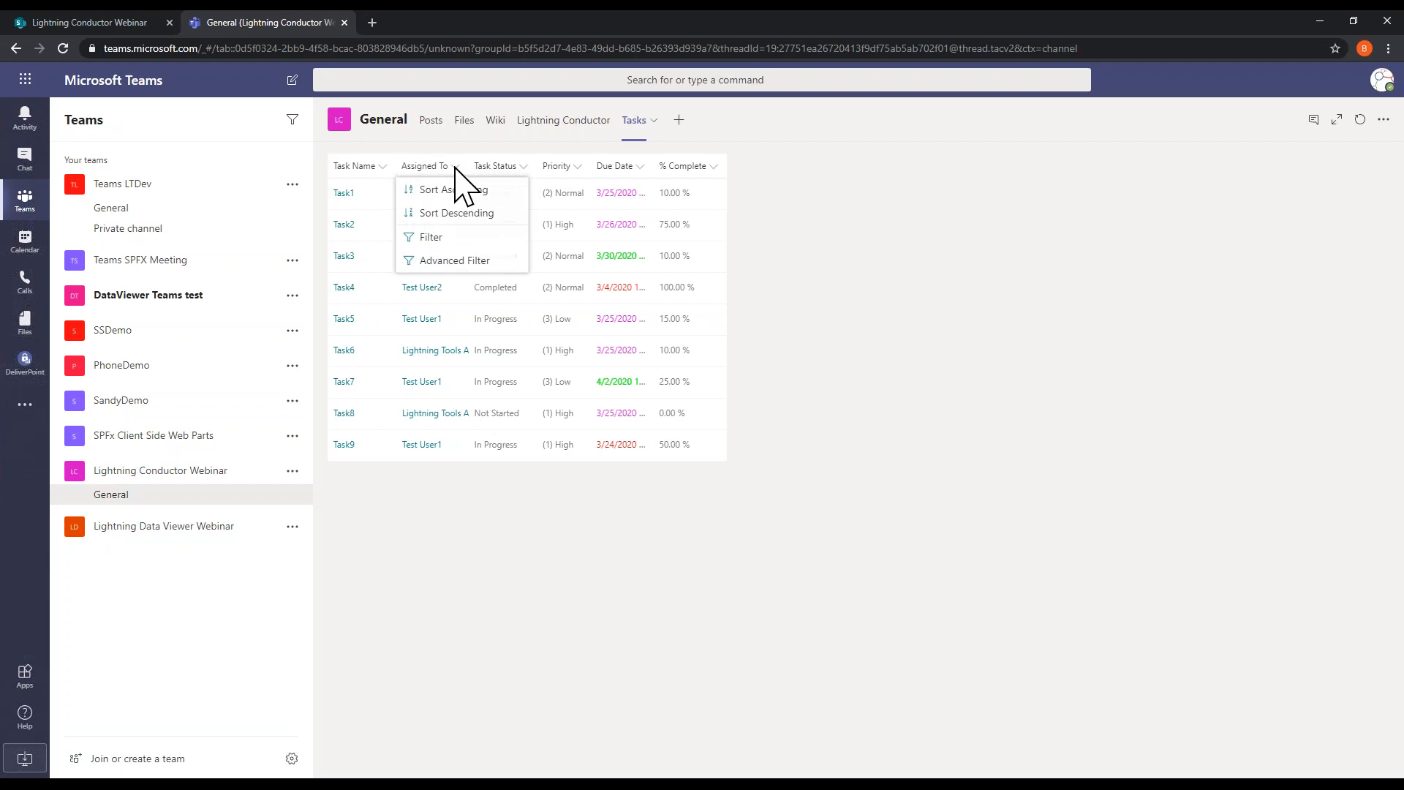
pyautogui.click(459, 238)
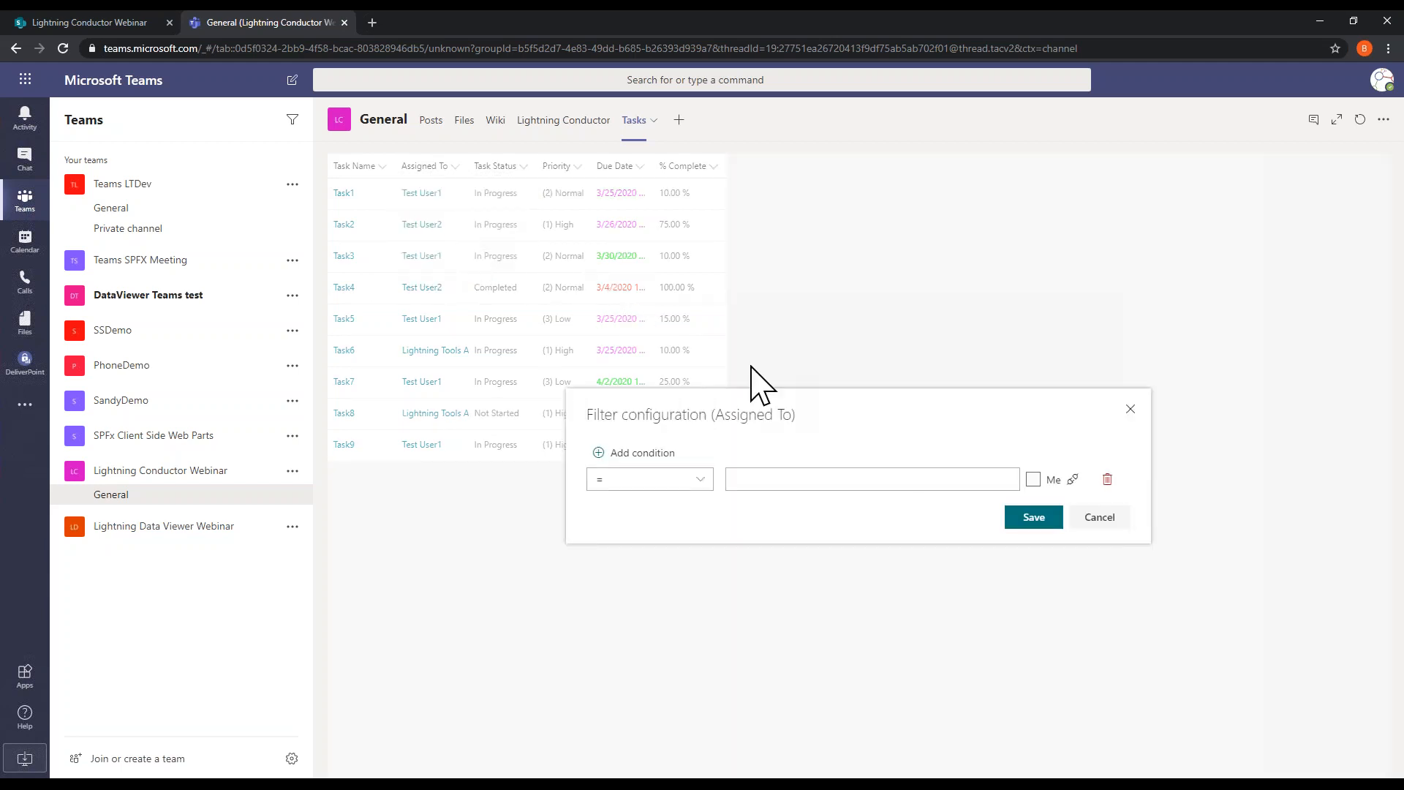
pyautogui.click(1089, 518)
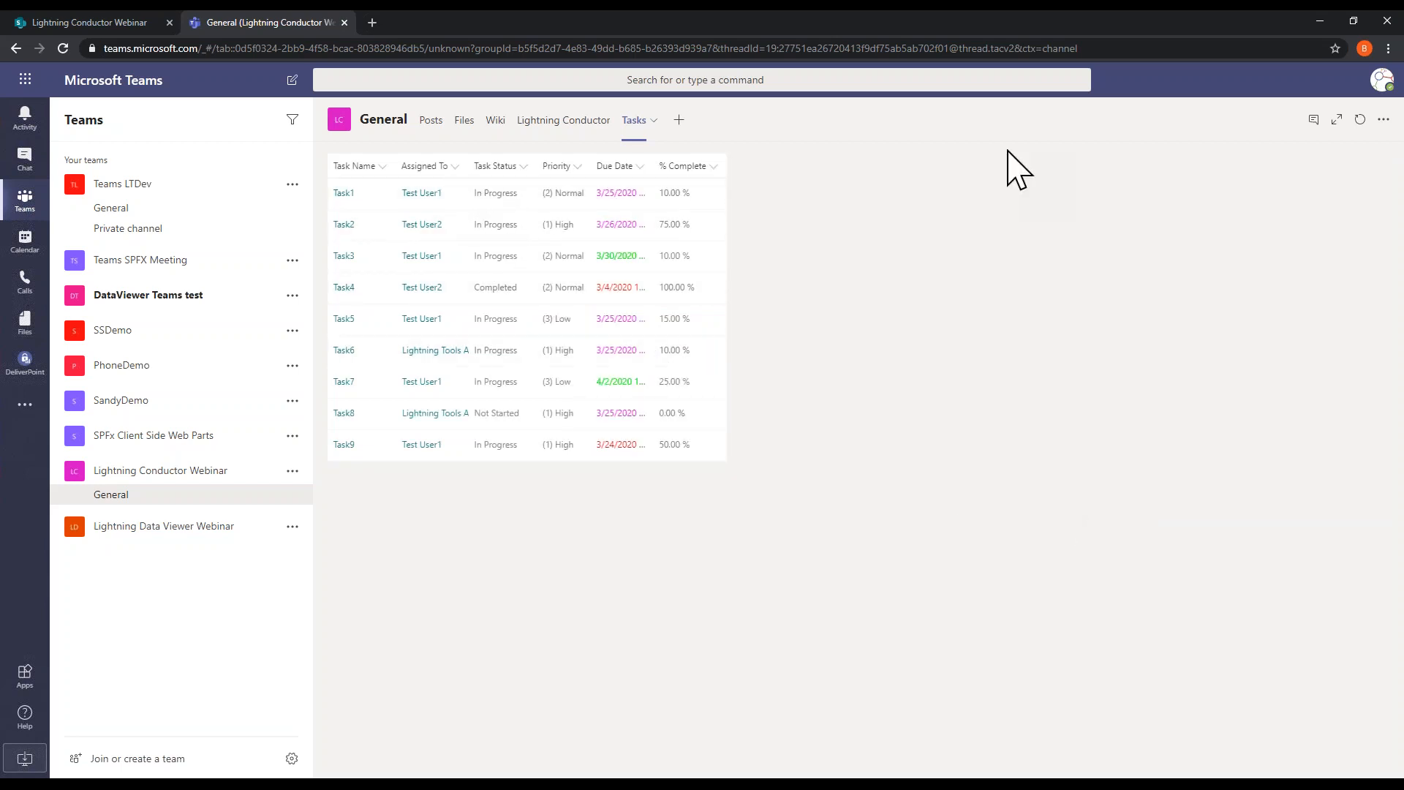
# Step: Reopen the Tasks tab's settings and open the conditional formatting of the Assigned To column
pyautogui.click(655, 121)
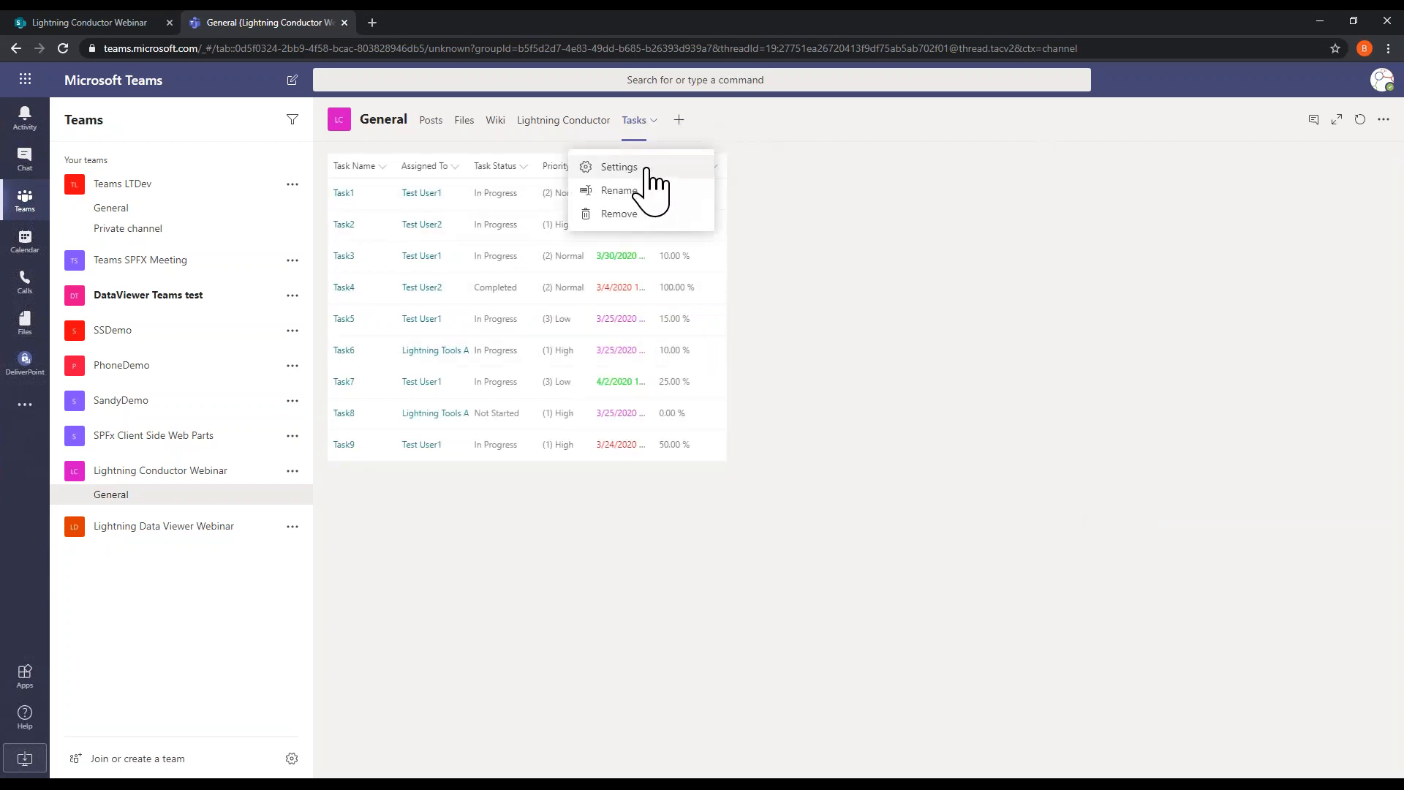
pyautogui.click(652, 170)
pyautogui.click(459, 167)
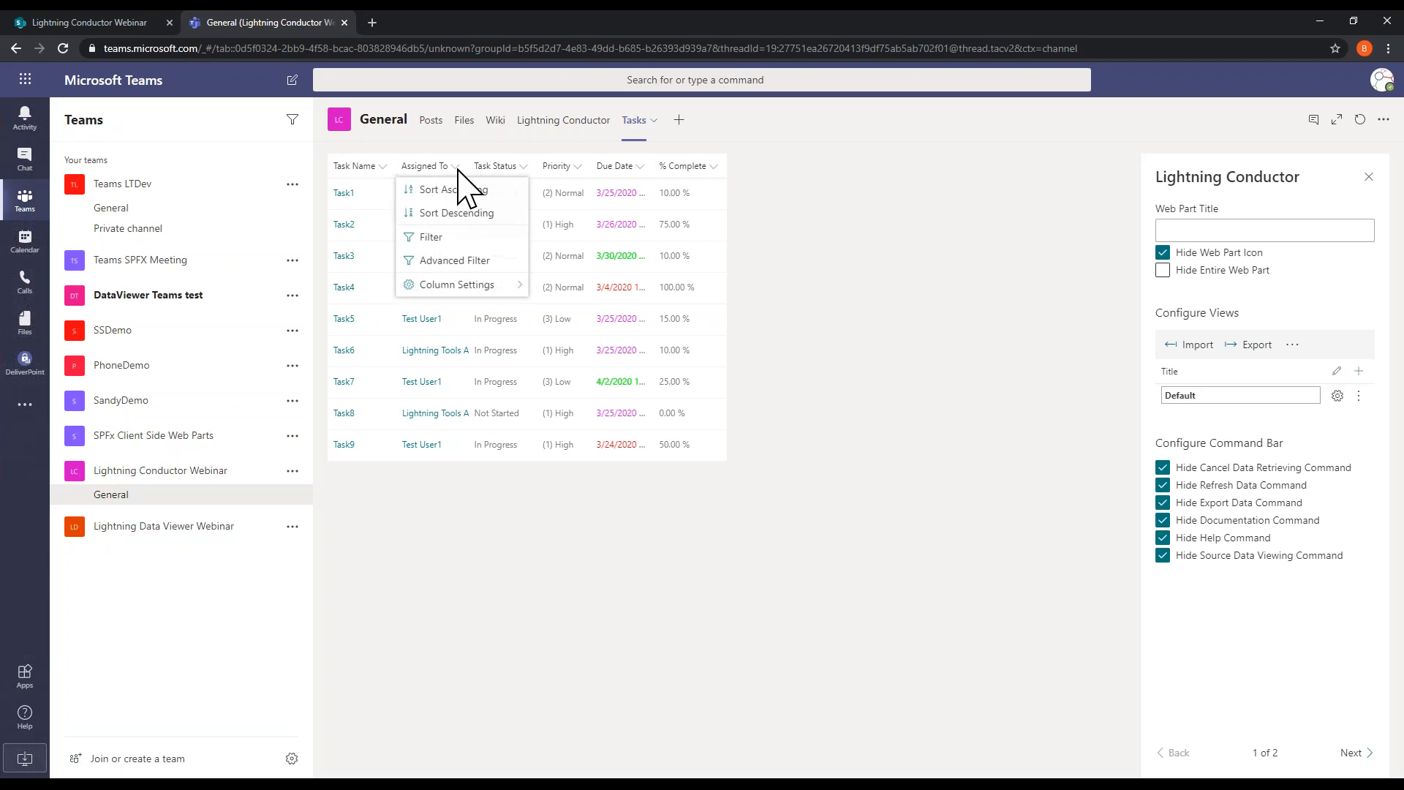
pyautogui.moveTo(483, 292)
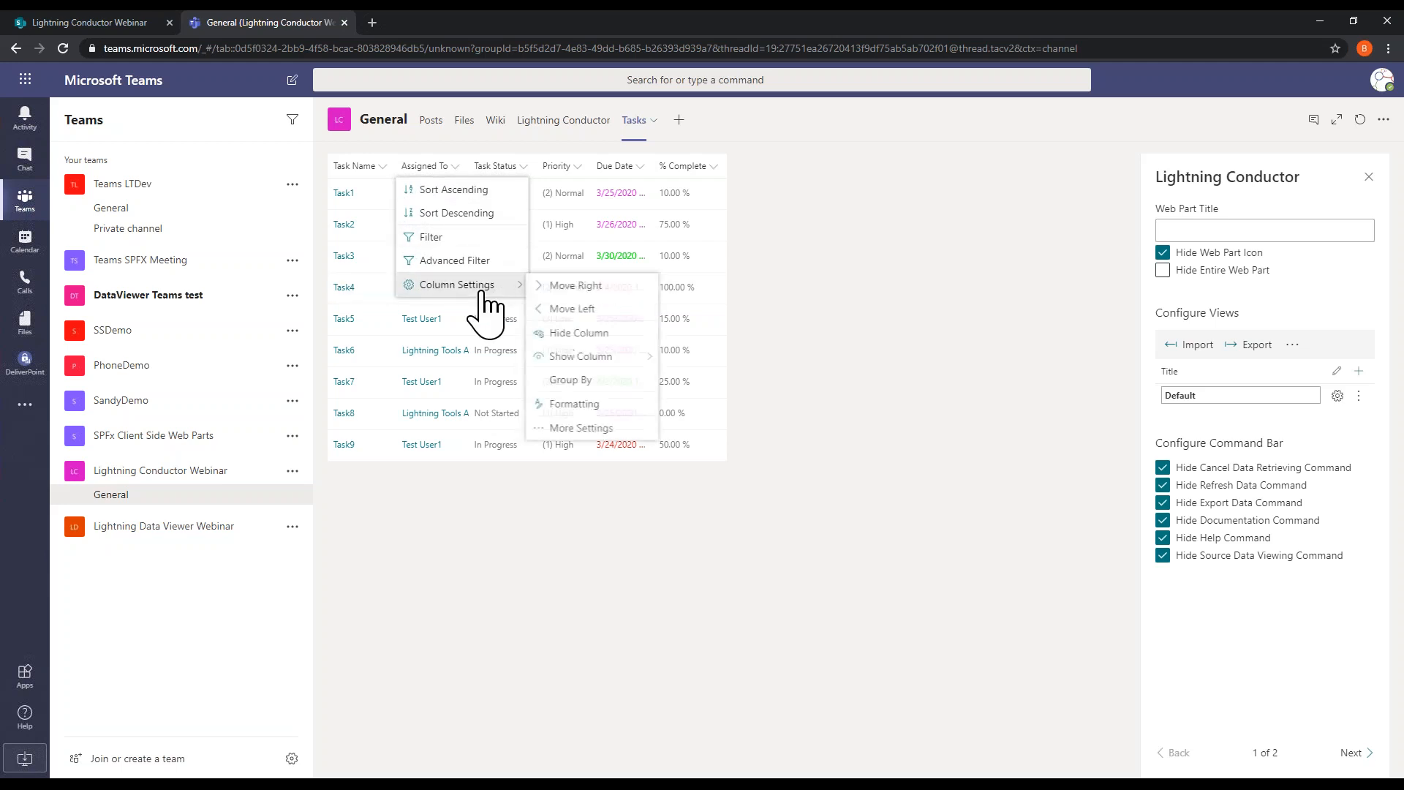
pyautogui.click(614, 406)
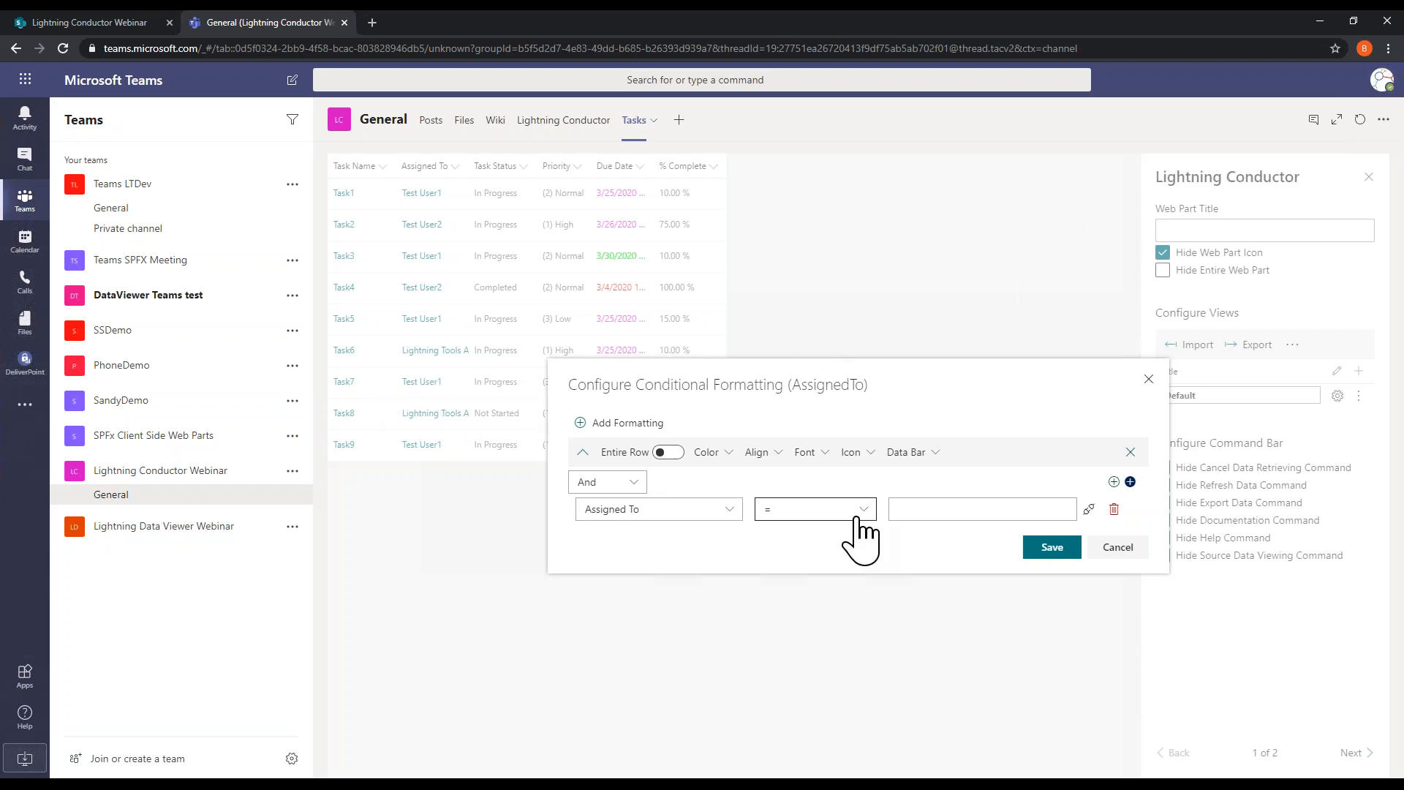
# Step: Set the comparison operator of the Assigned To condition to Like
pyautogui.click(936, 508)
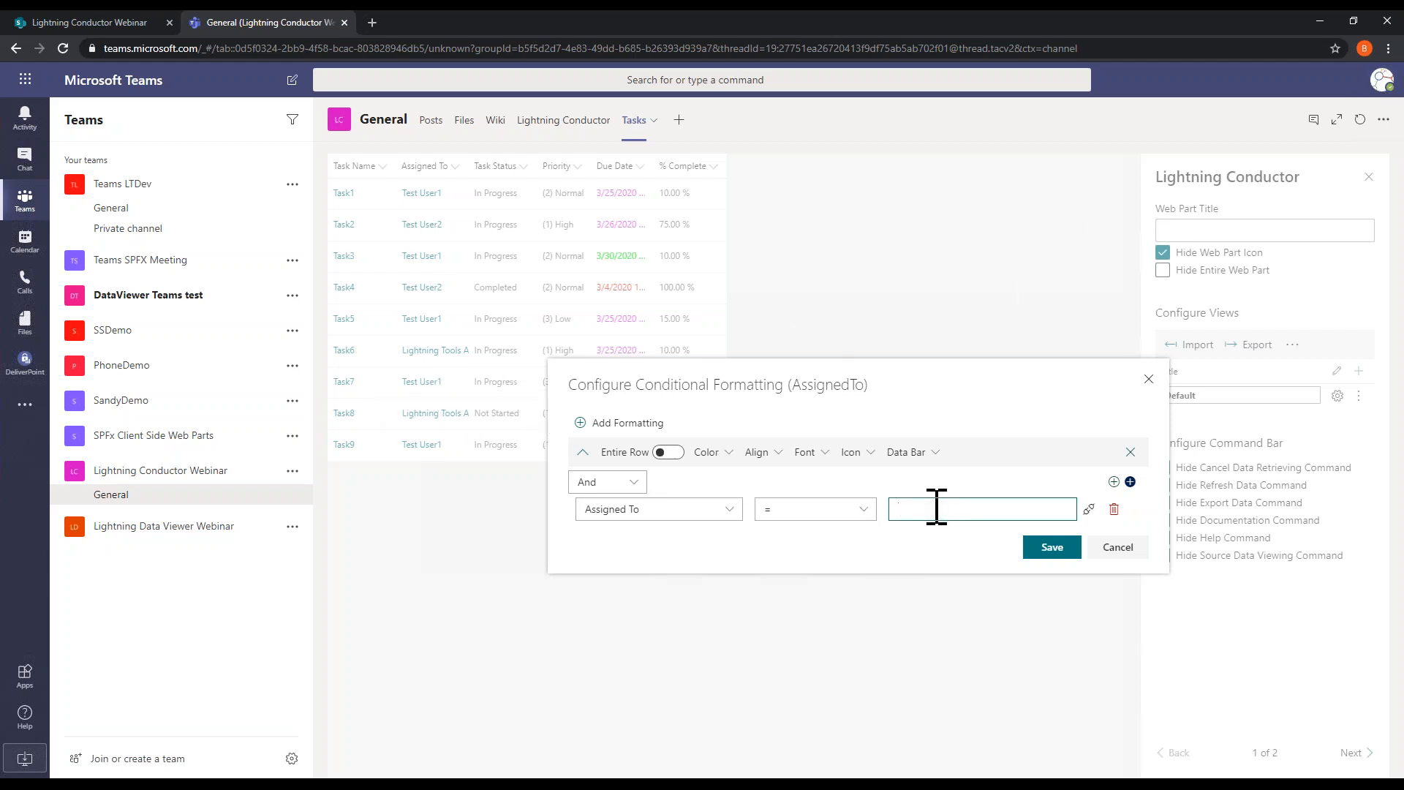
pyautogui.click(859, 511)
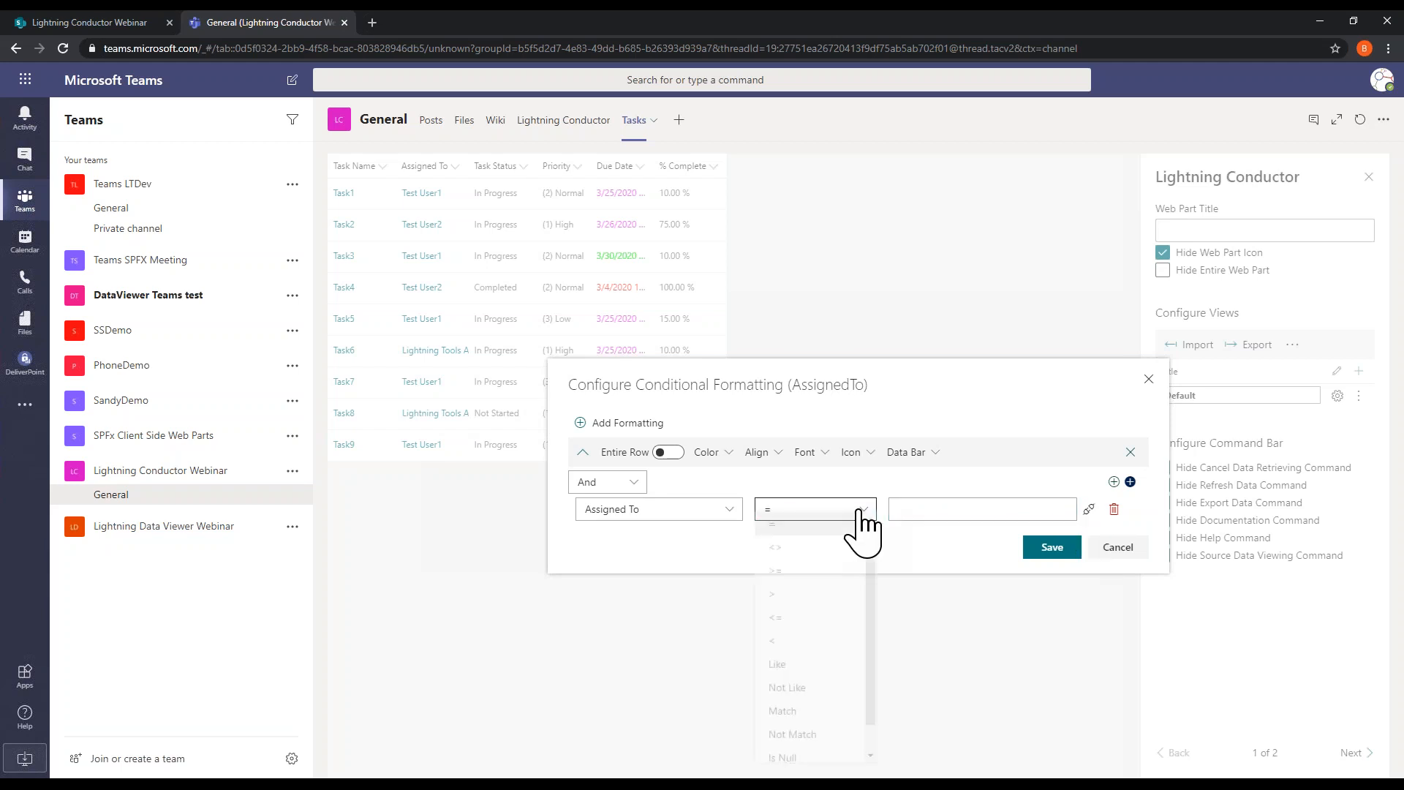
pyautogui.click(799, 664)
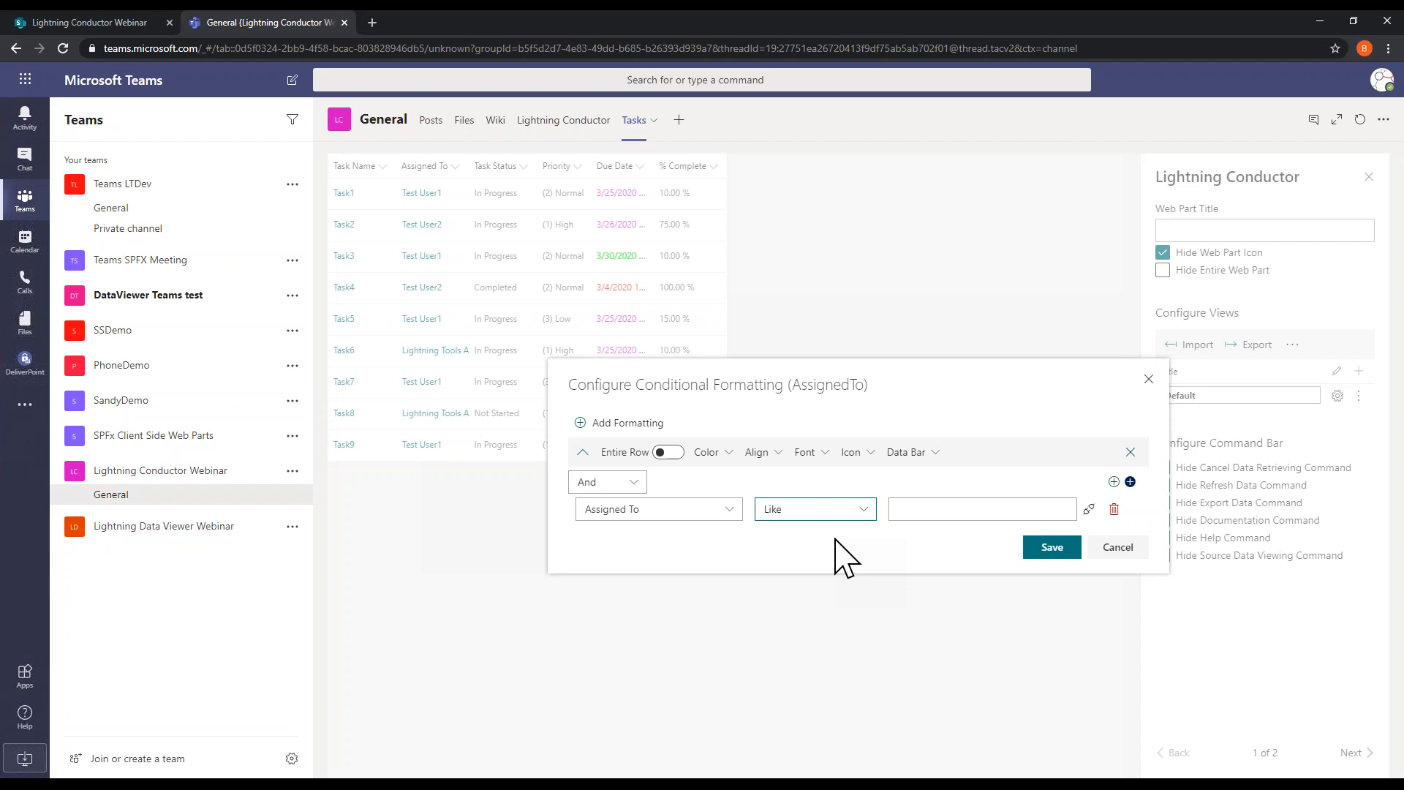
pyautogui.click(932, 510)
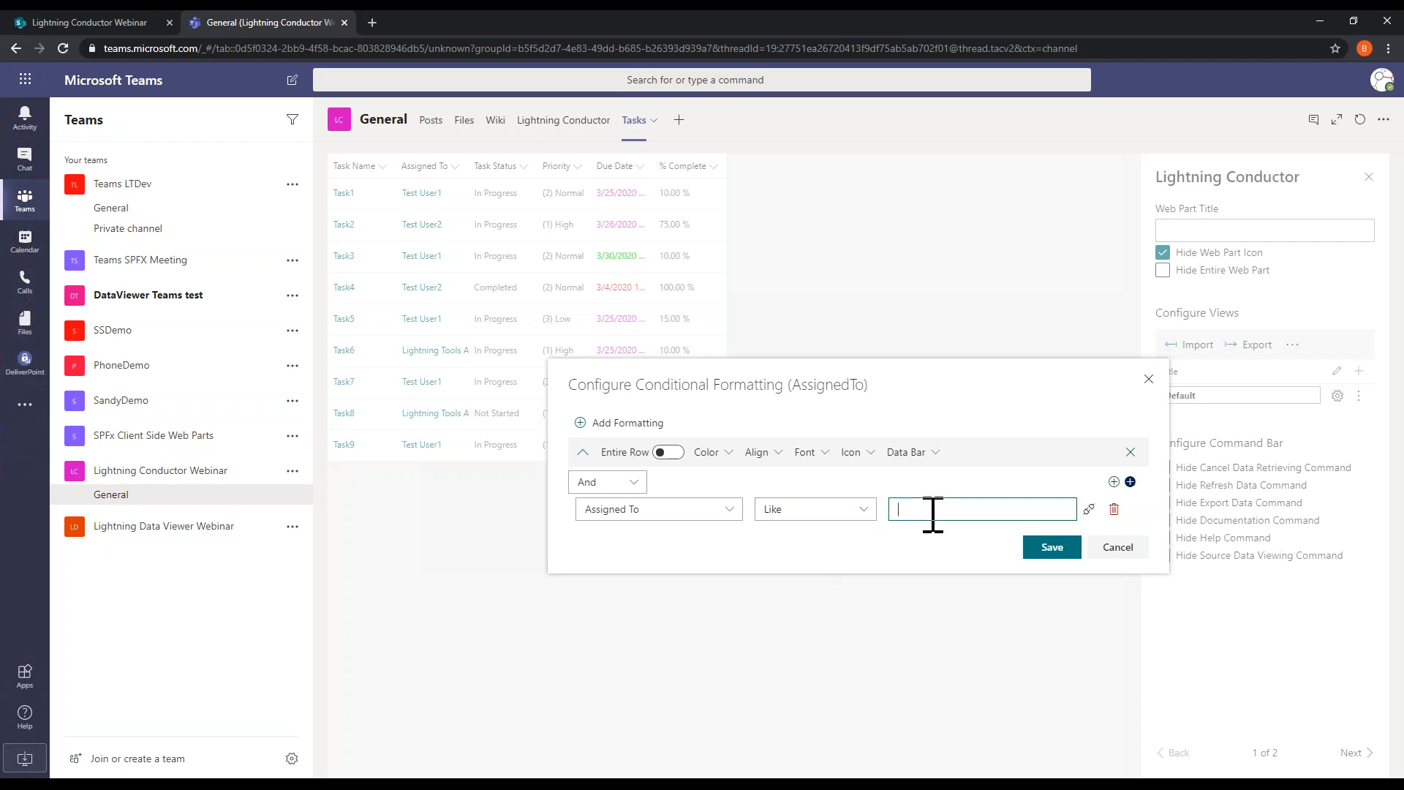
# Step: Connect the condition's value to the Page environment data source, using Current user information and its User name property
pyautogui.click(1089, 510)
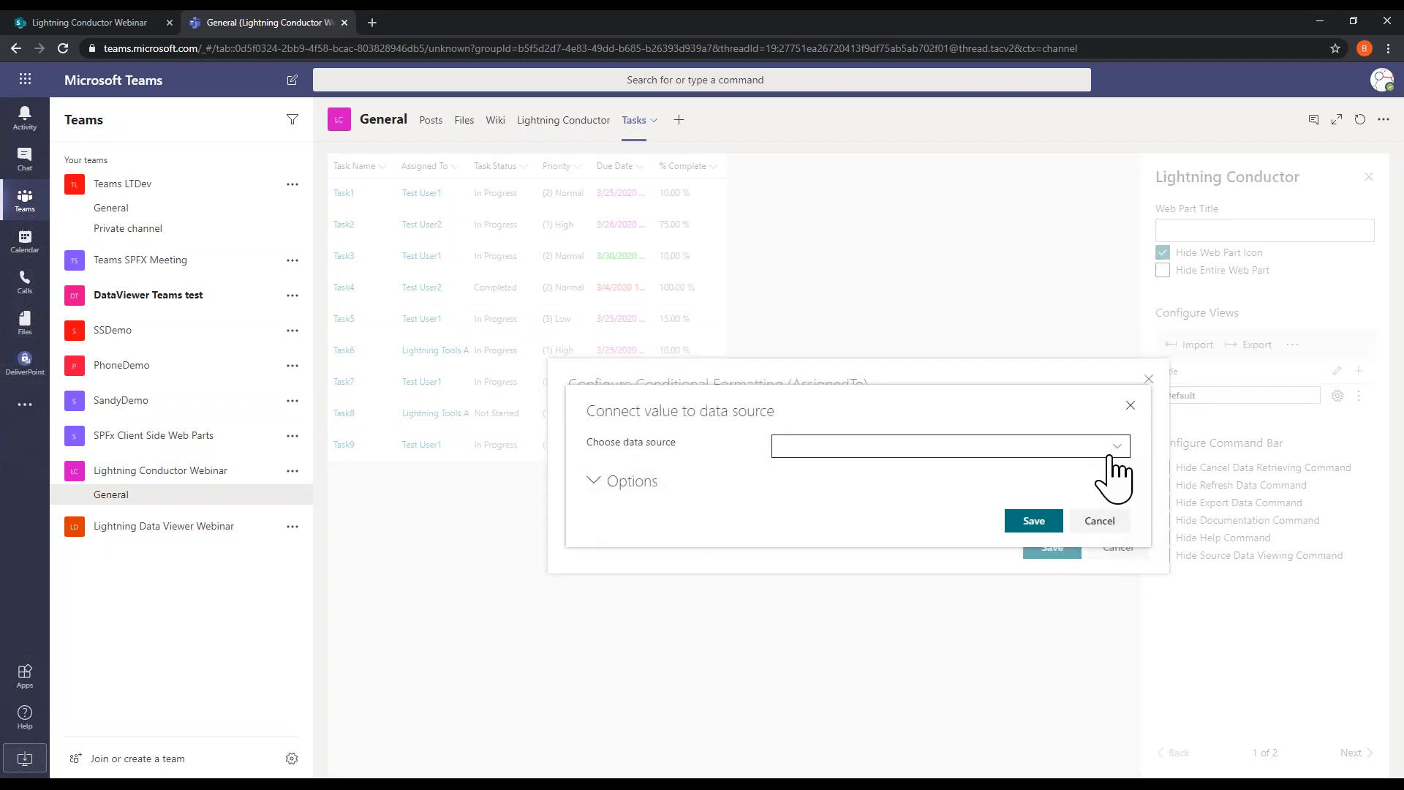
pyautogui.click(1110, 448)
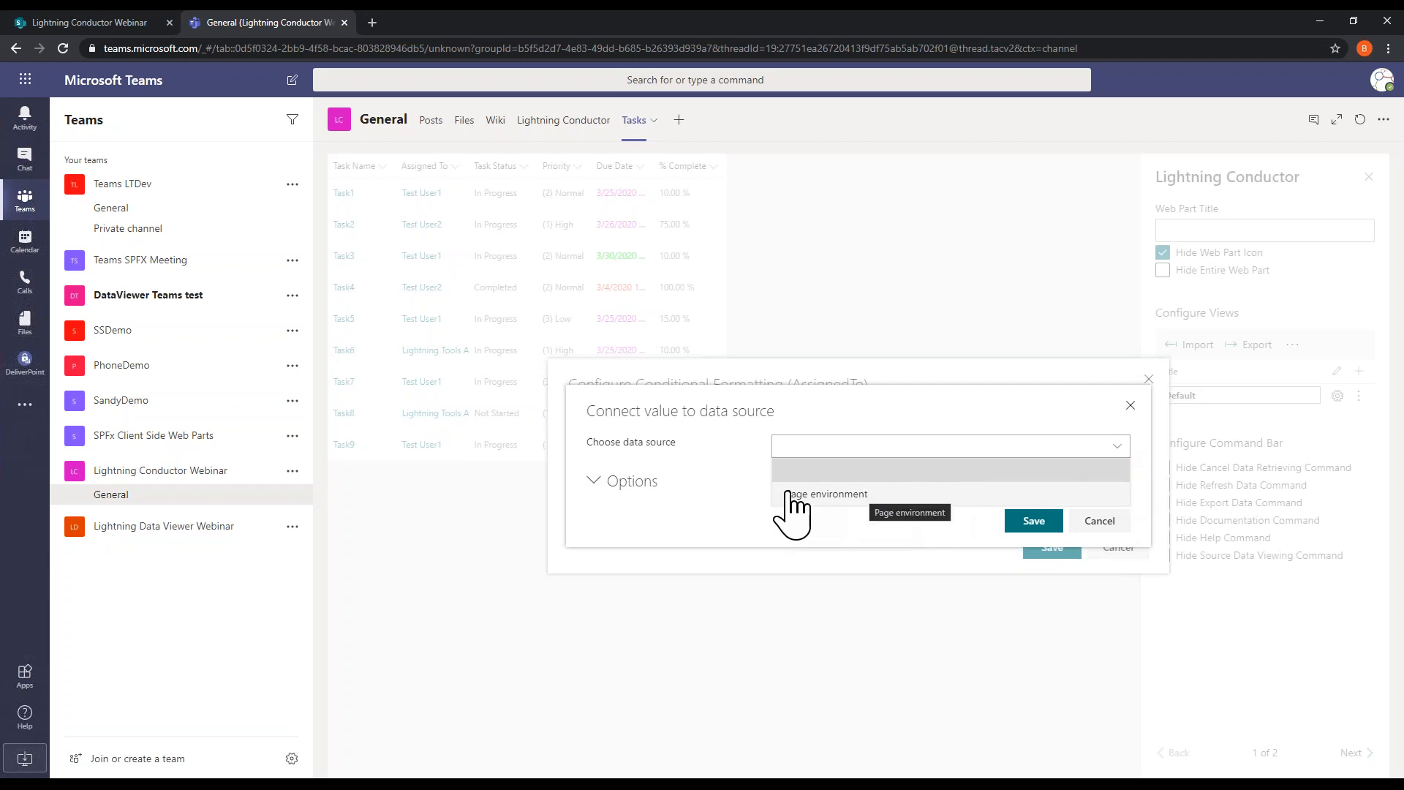
pyautogui.click(847, 494)
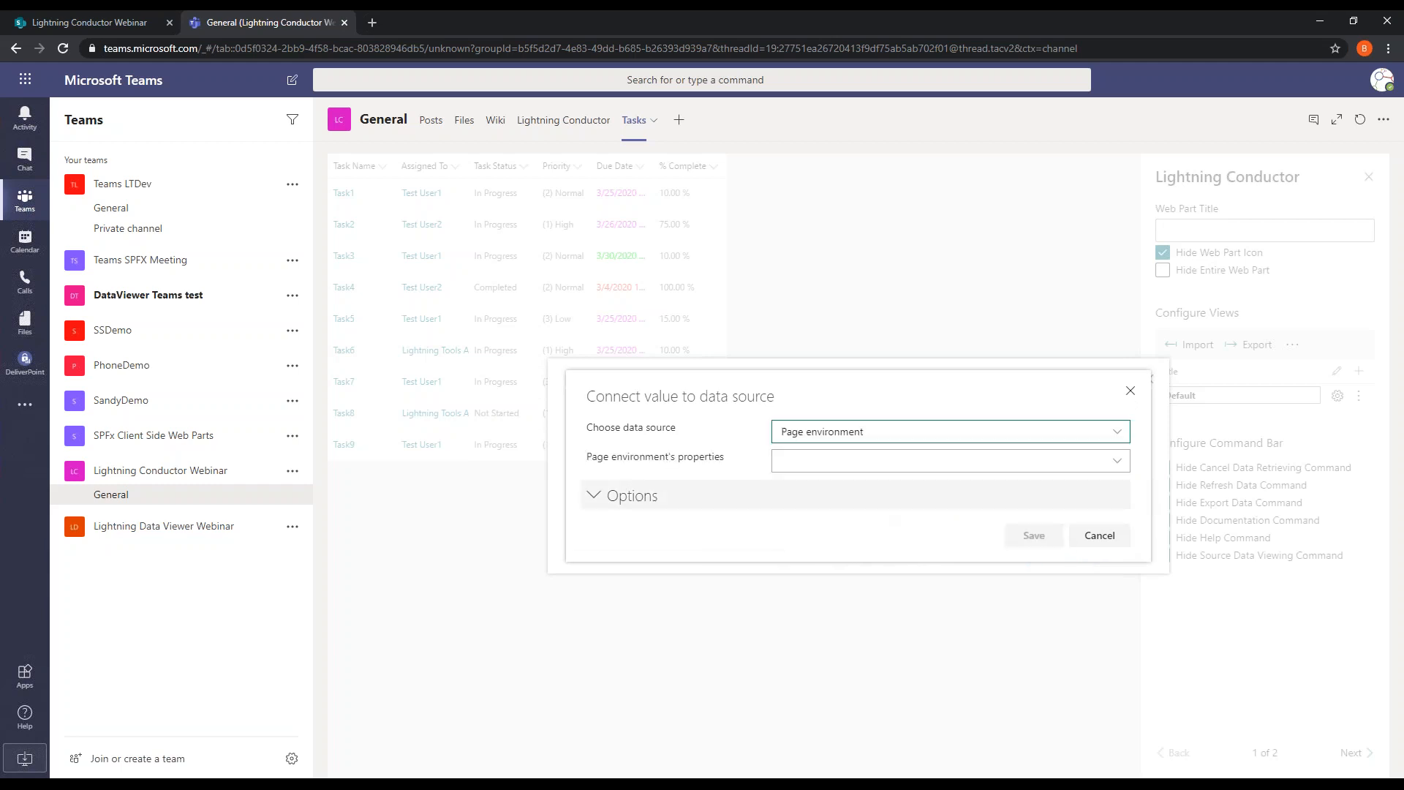
pyautogui.click(869, 462)
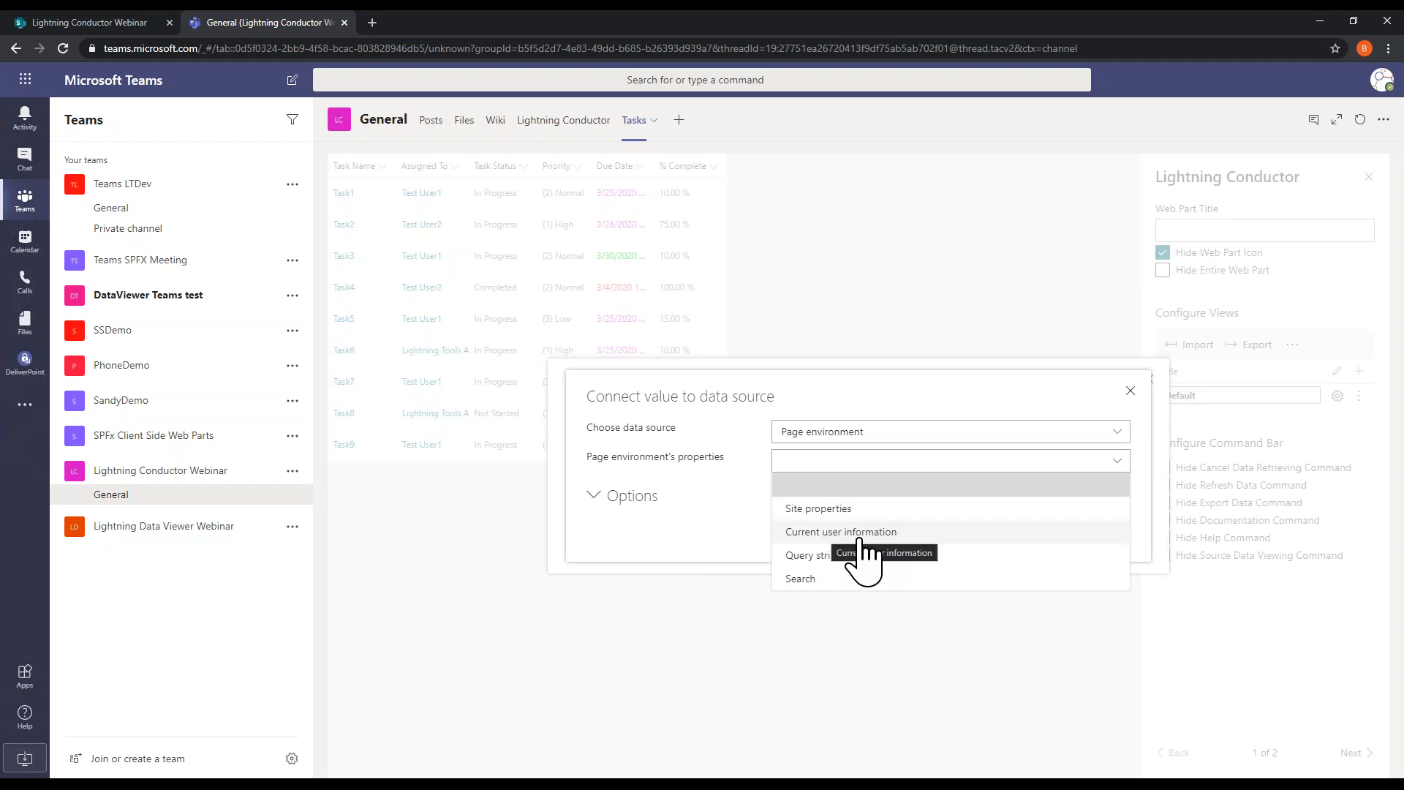
pyautogui.click(862, 534)
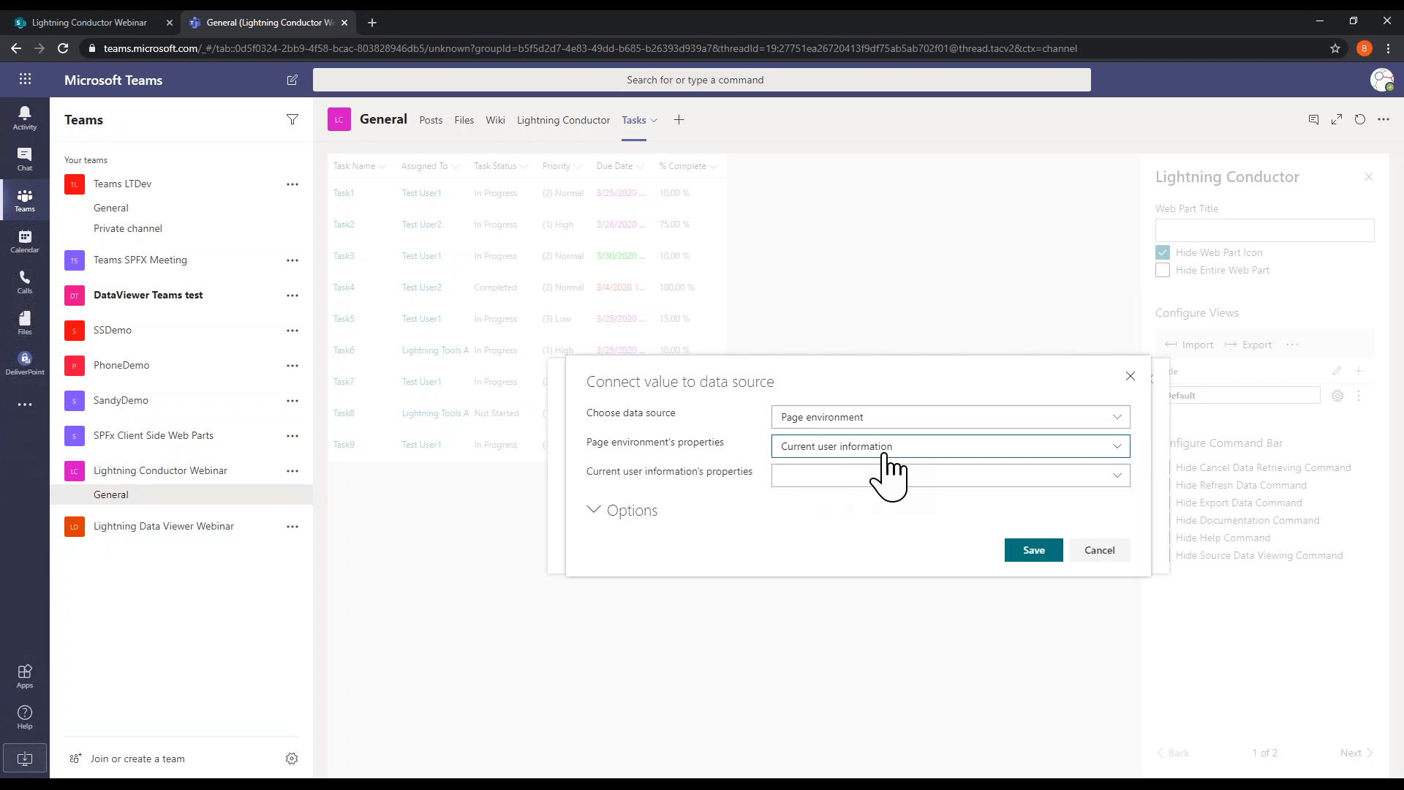
pyautogui.click(870, 477)
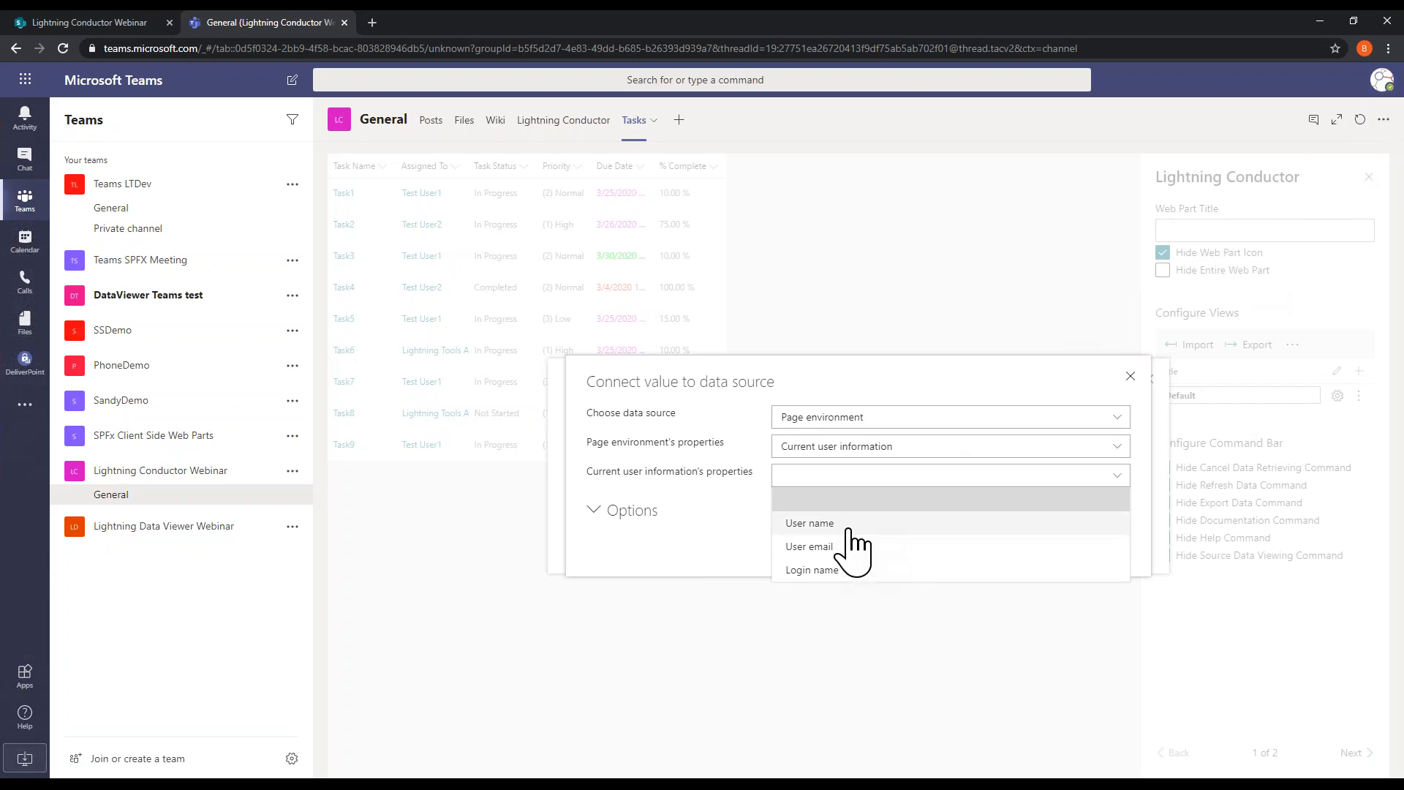
pyautogui.click(849, 525)
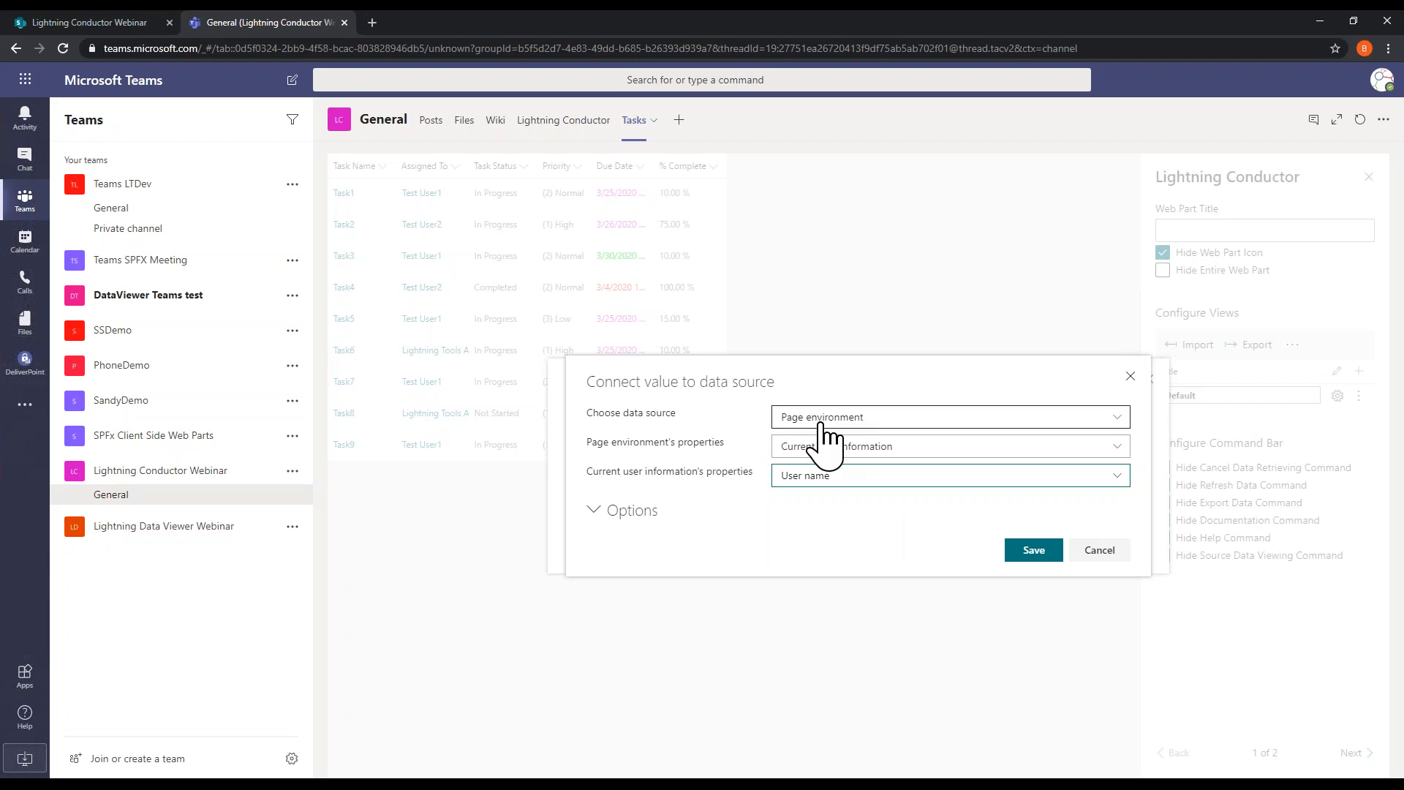
pyautogui.click(1033, 550)
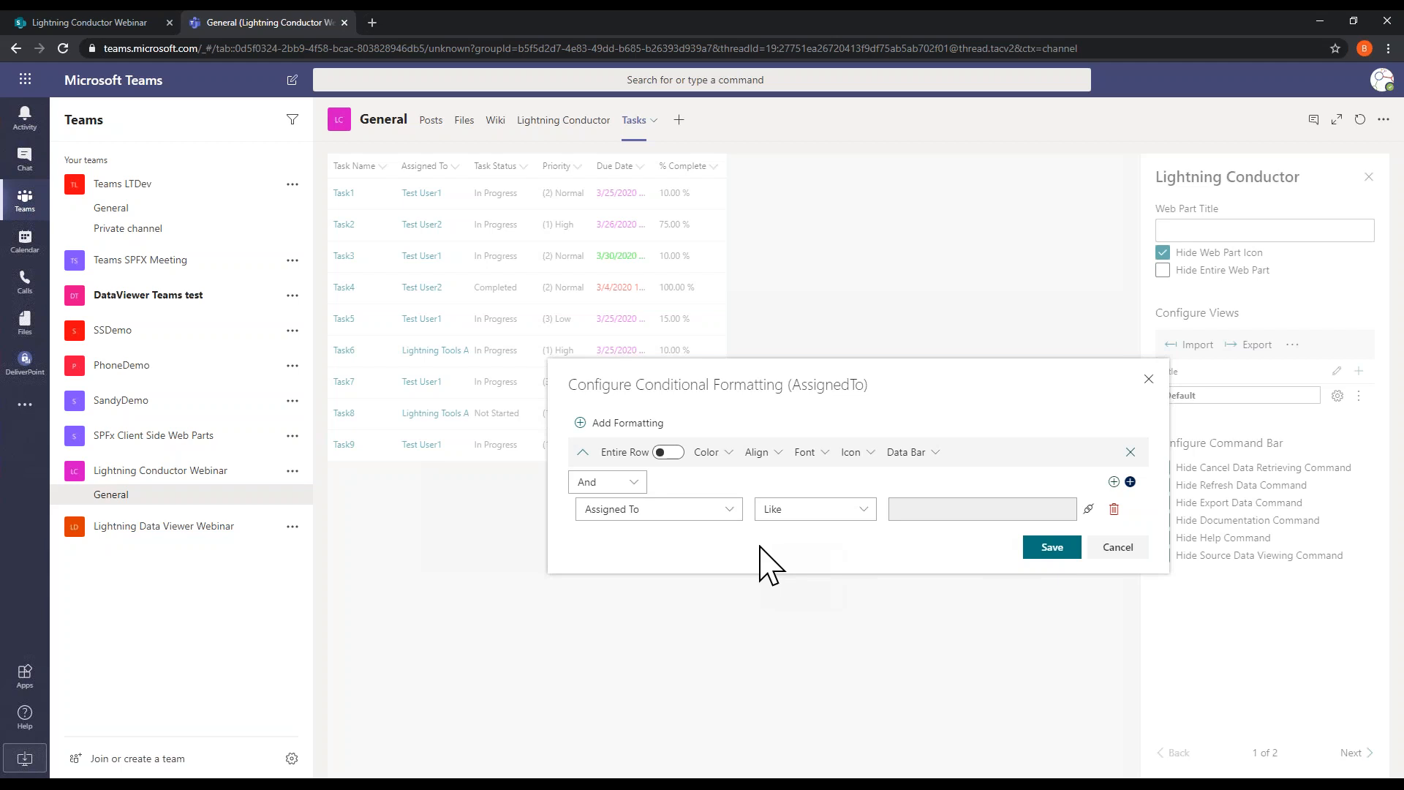
# Step: Pick the filled circle icon for the conditional formatting and set its fore color to the theme color
pyautogui.click(865, 458)
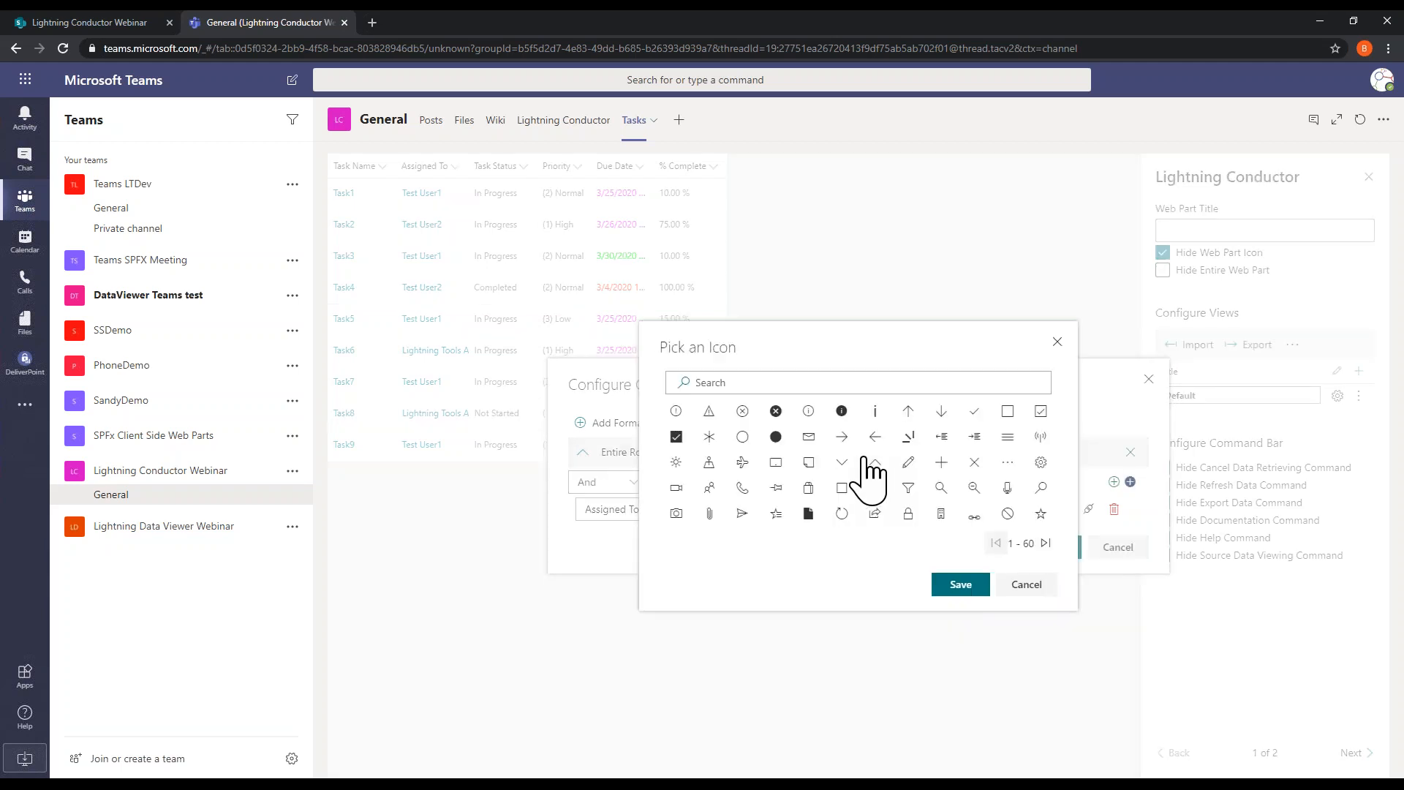
pyautogui.click(779, 437)
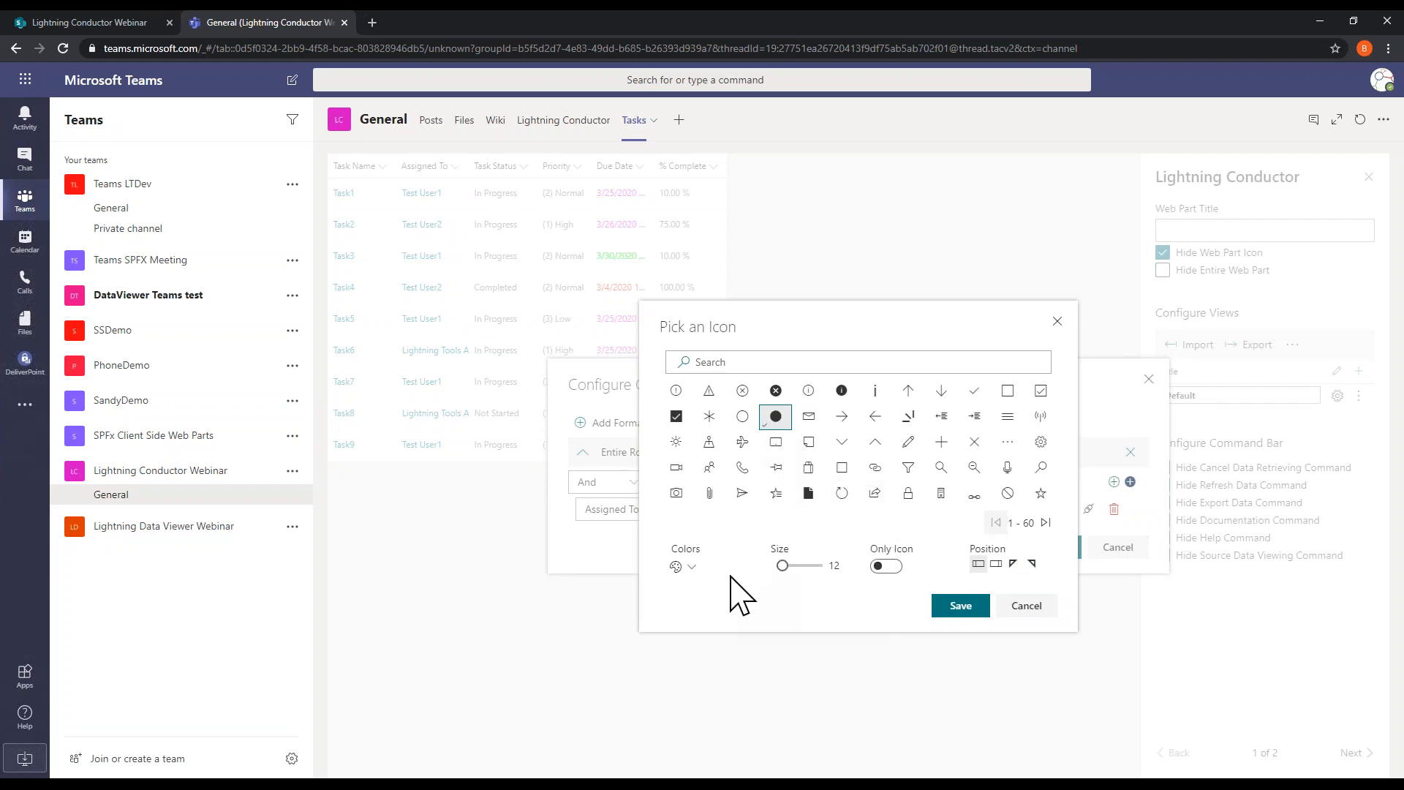
pyautogui.click(691, 568)
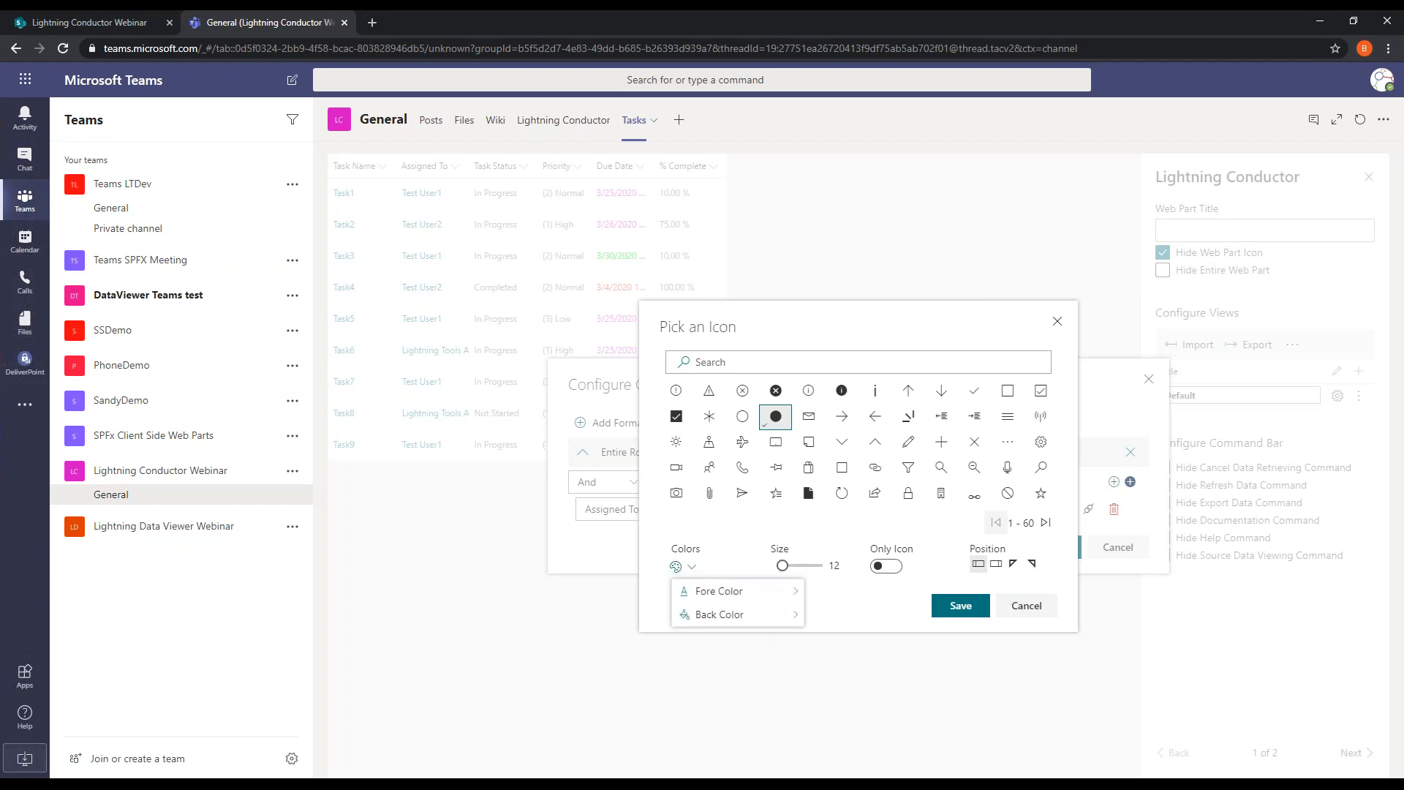
pyautogui.moveTo(740, 594)
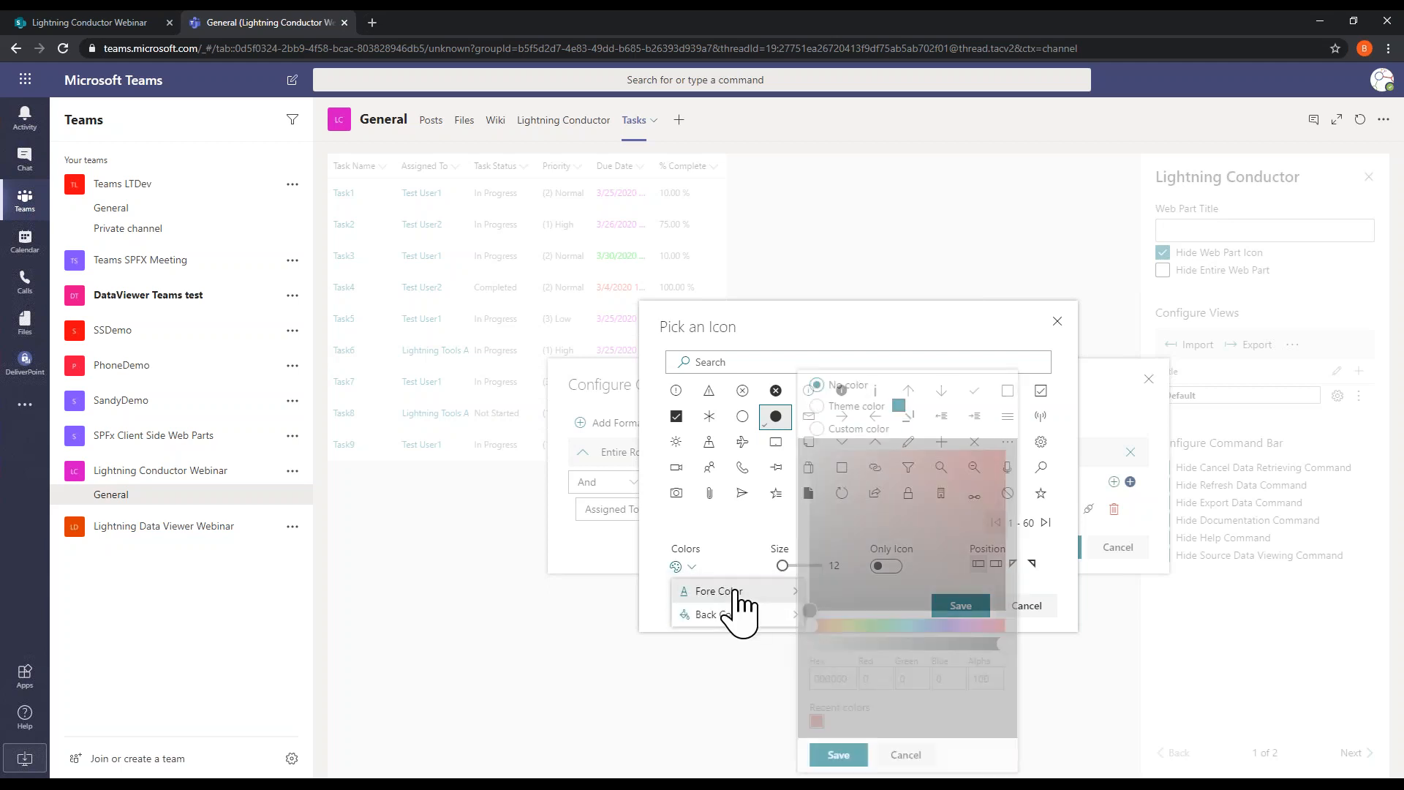
pyautogui.click(849, 407)
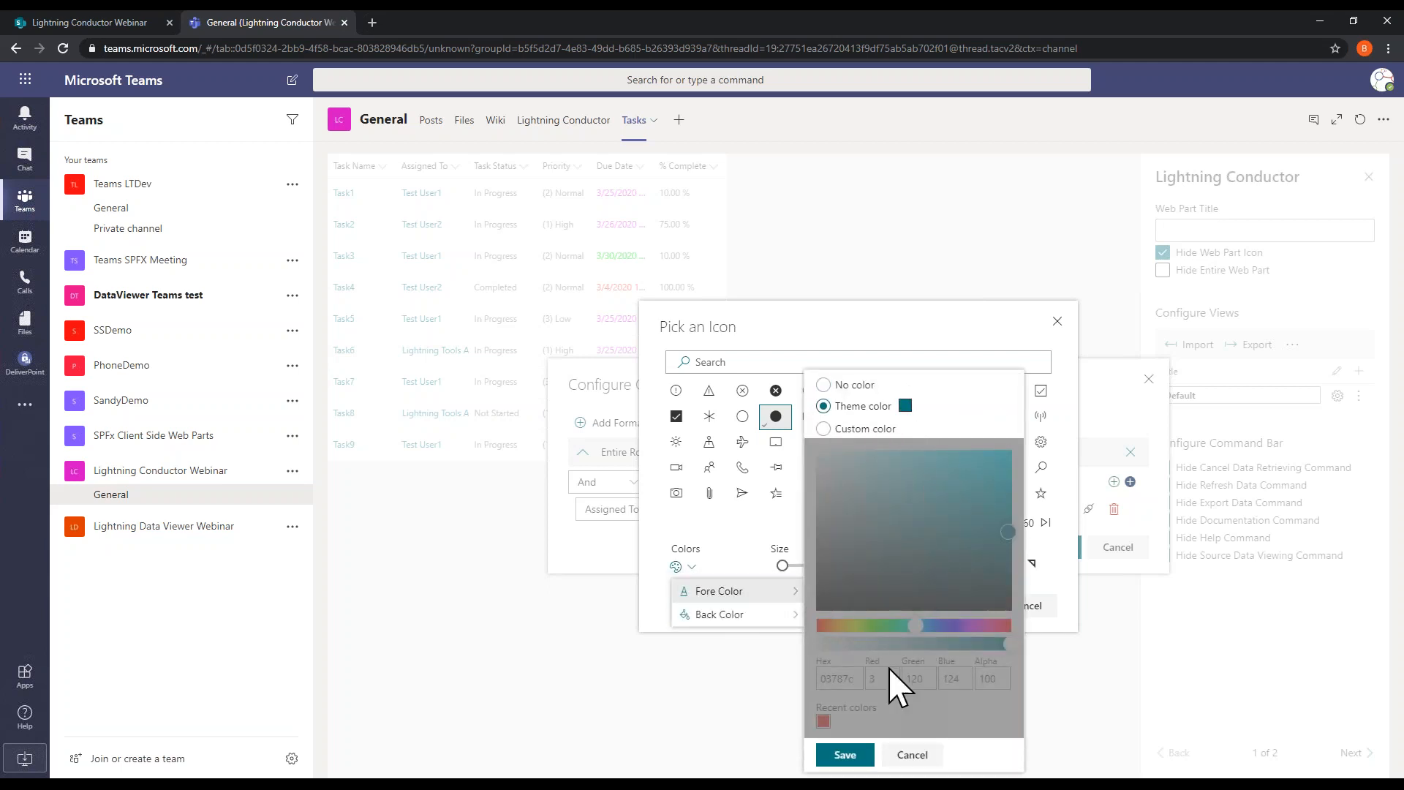
pyautogui.click(846, 755)
pyautogui.click(867, 622)
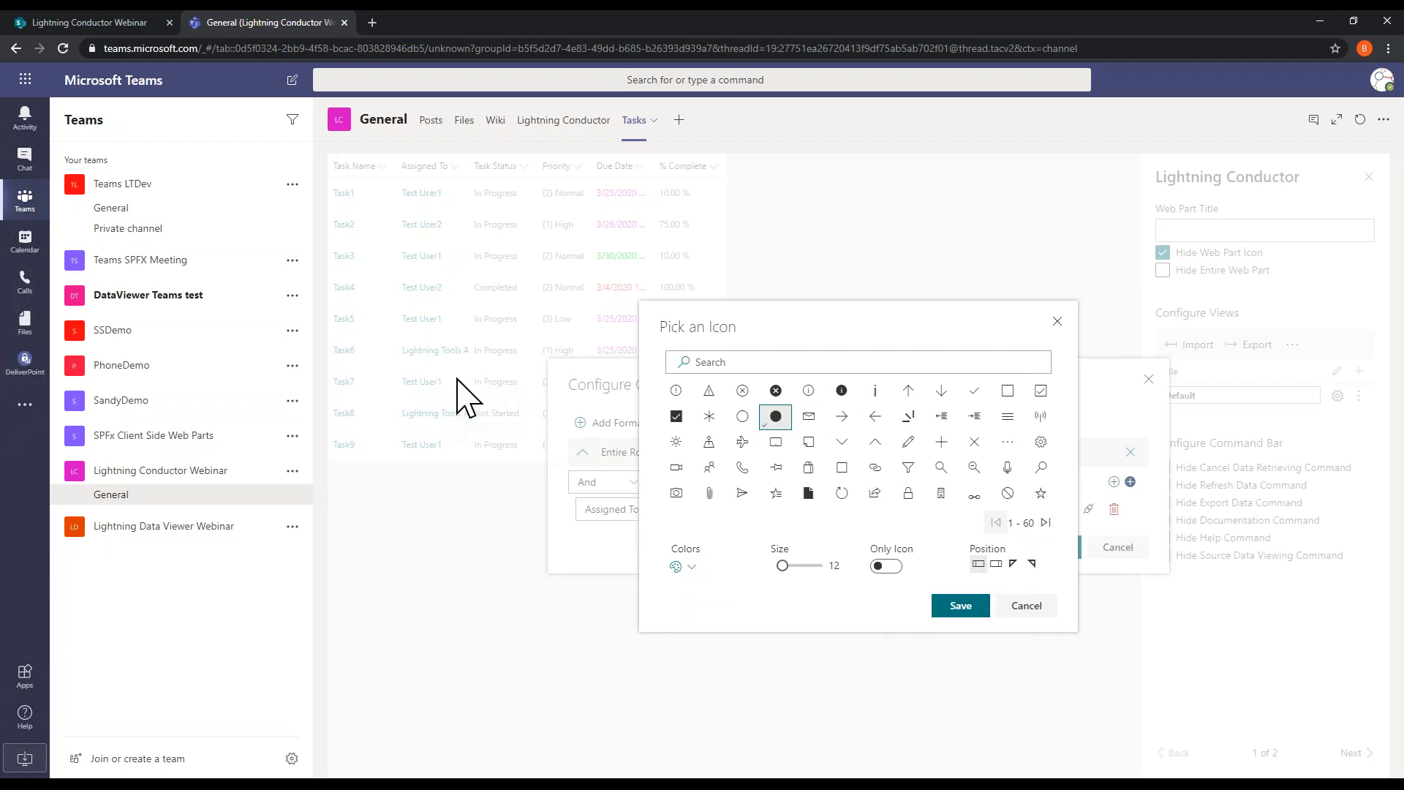
# Step: Save the icon and the Assigned To conditional formatting, and widen the Assigned To column to fit the full names
pyautogui.click(967, 612)
pyautogui.click(1053, 550)
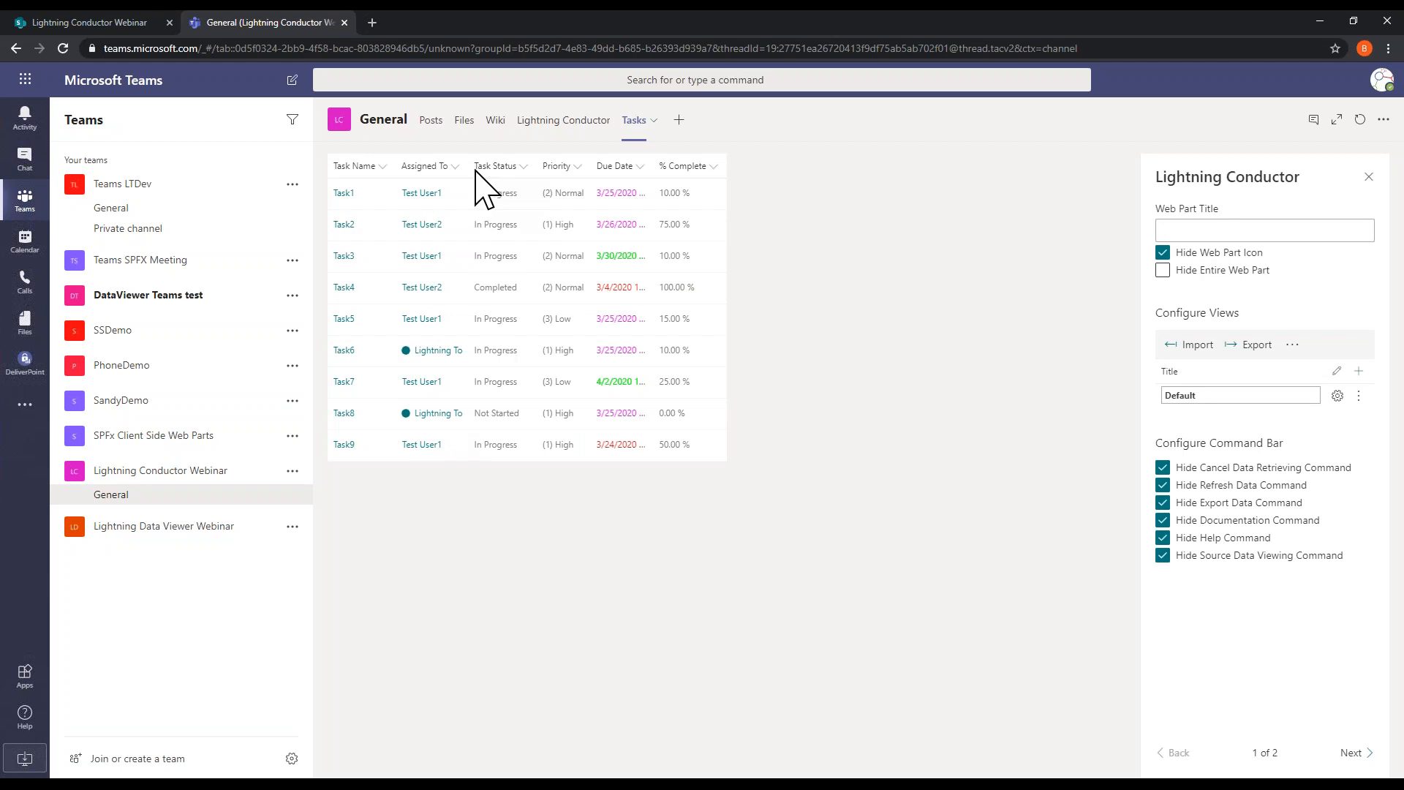
pyautogui.moveTo(470, 167); pyautogui.dragTo(573, 166)
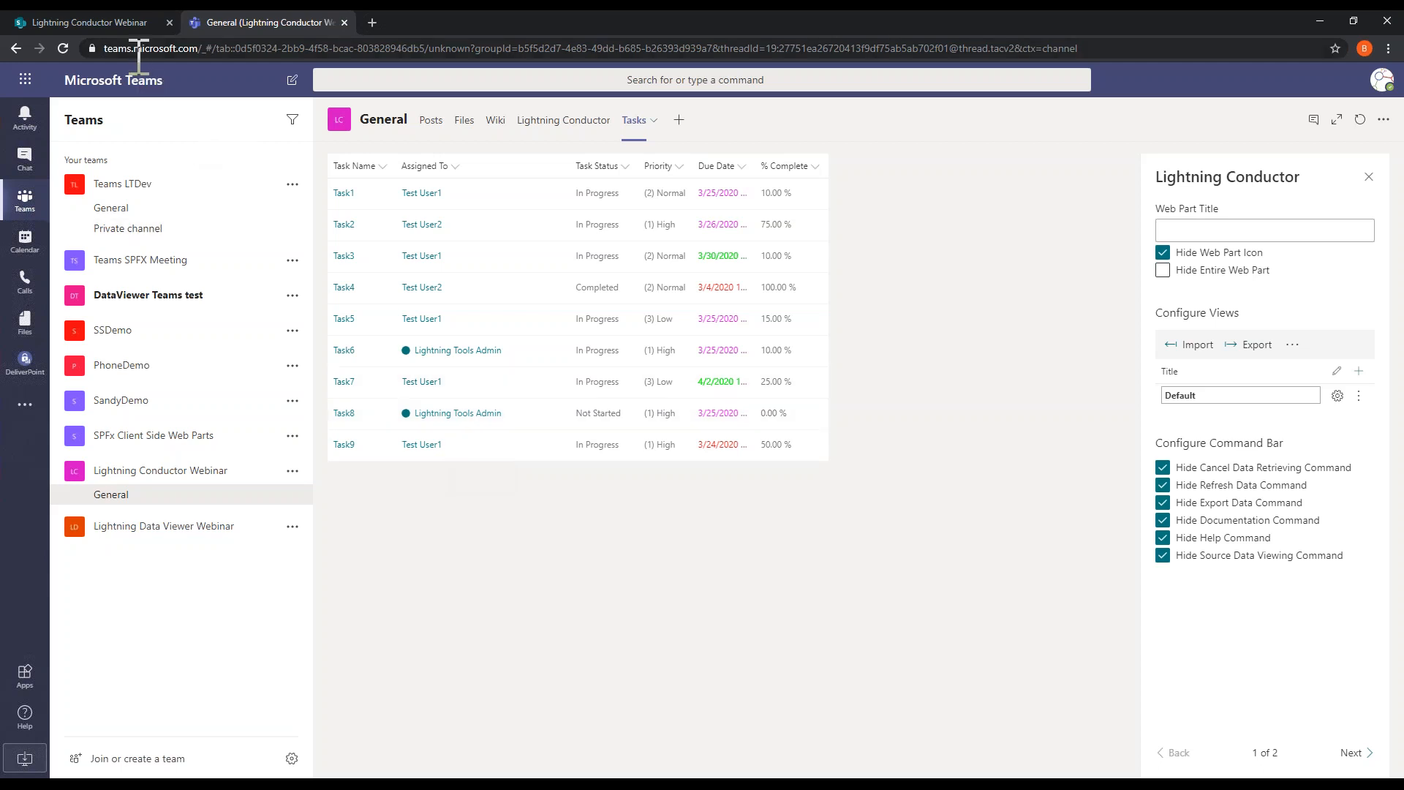
# Step: Switch to the Lightning Conductor Webinar page in SharePoint, dismiss the deletion tip and open the Lightning Conductor web part's quick configuration
pyautogui.click(129, 28)
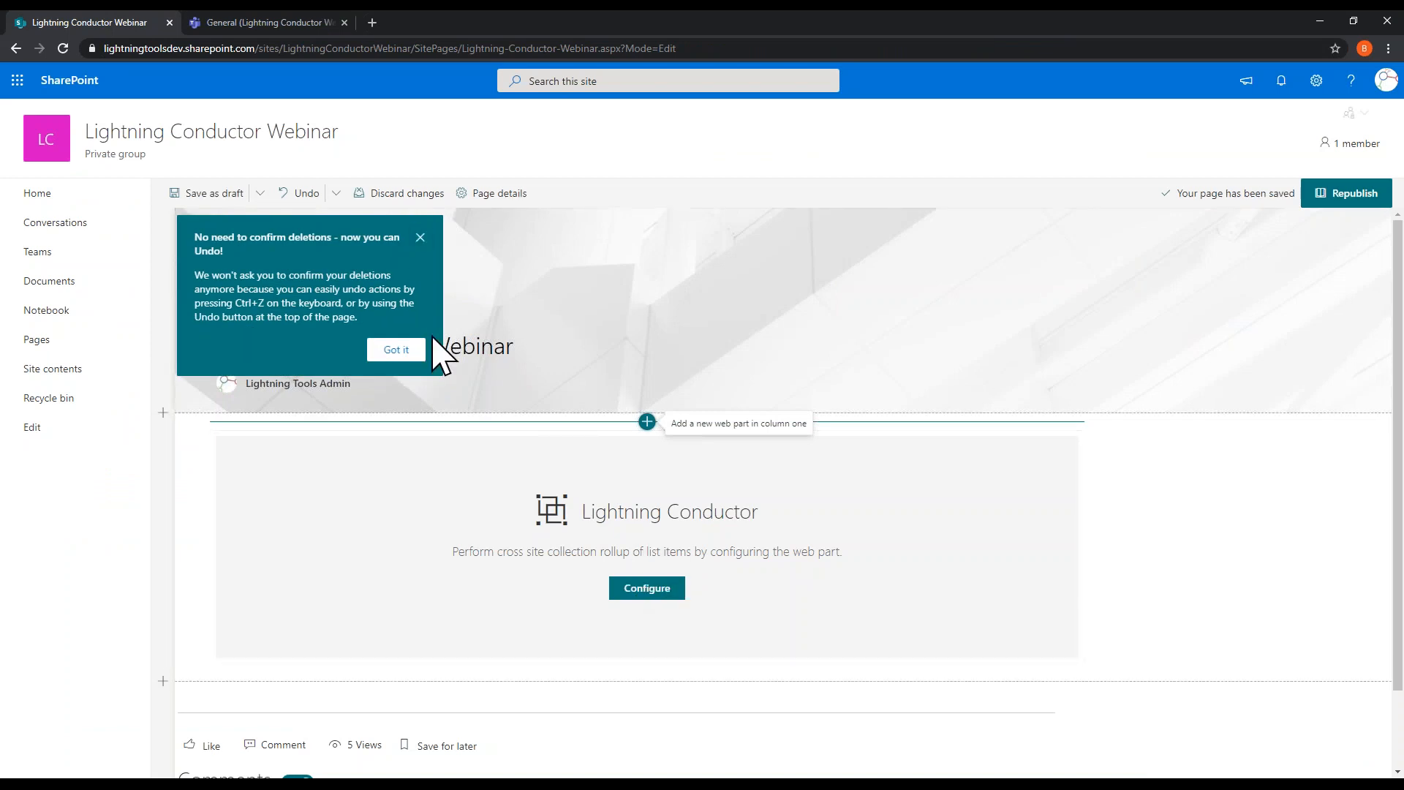
pyautogui.click(399, 352)
pyautogui.click(649, 591)
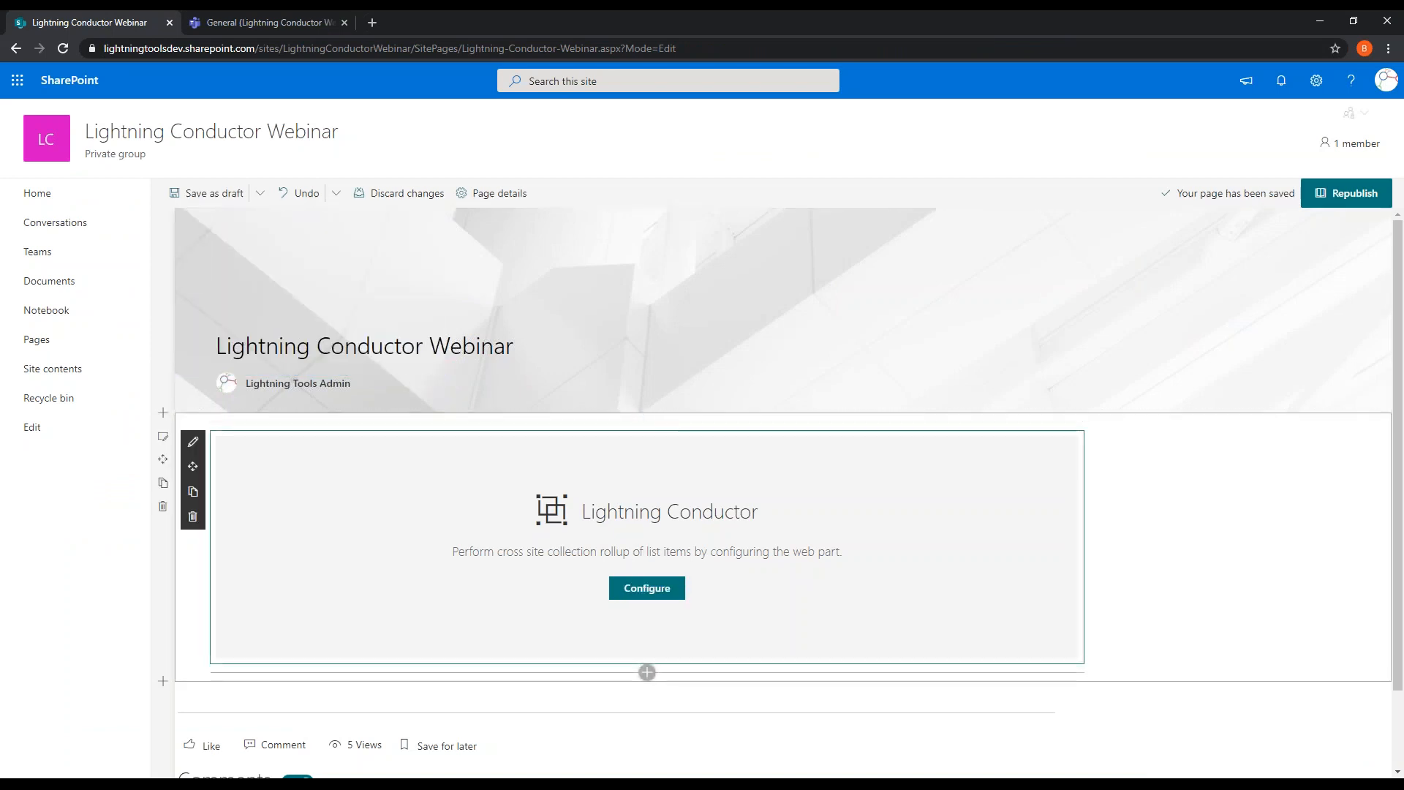
pyautogui.click(646, 590)
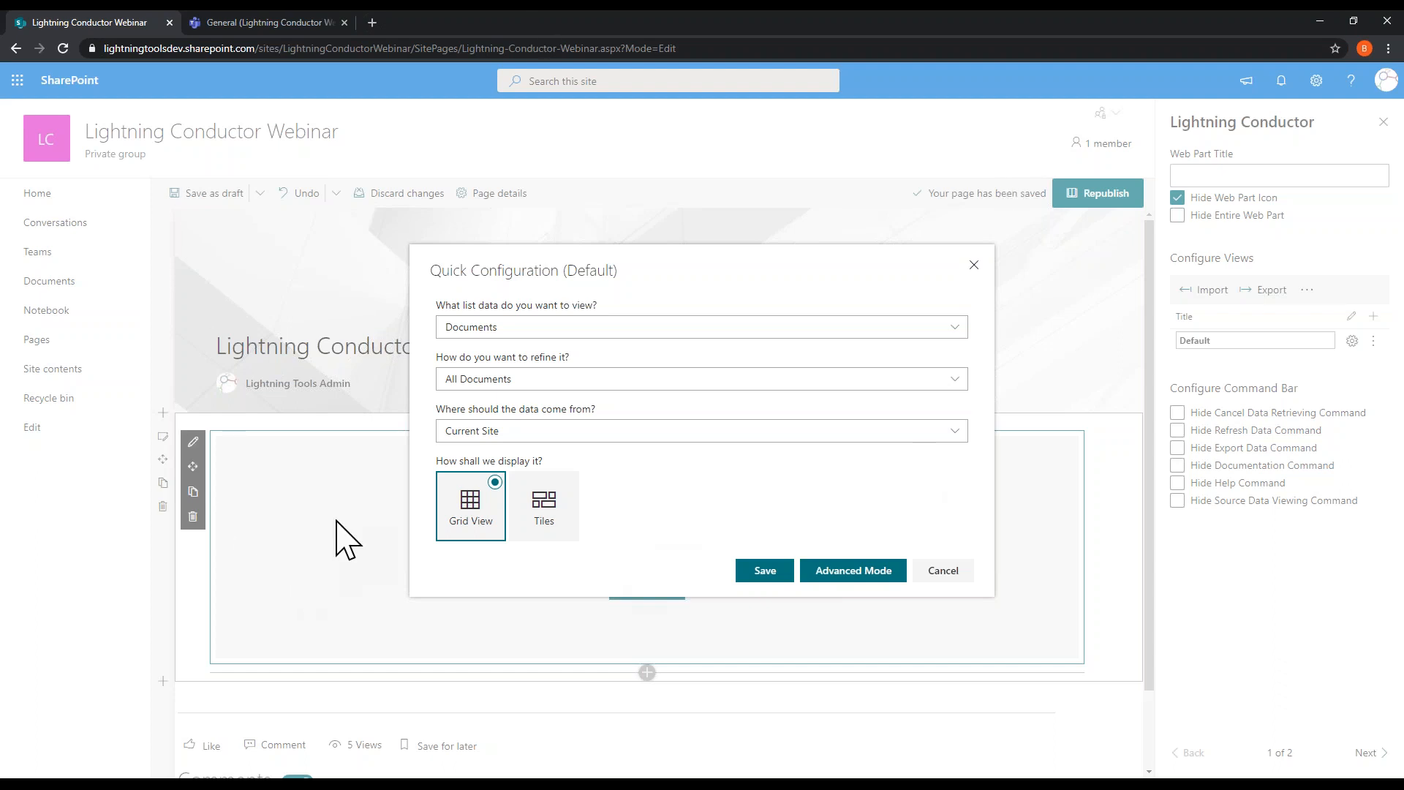
# Step: Configure the web part to show Tasks refined by All Tasks from the current site in Grid View, and save
pyautogui.click(498, 329)
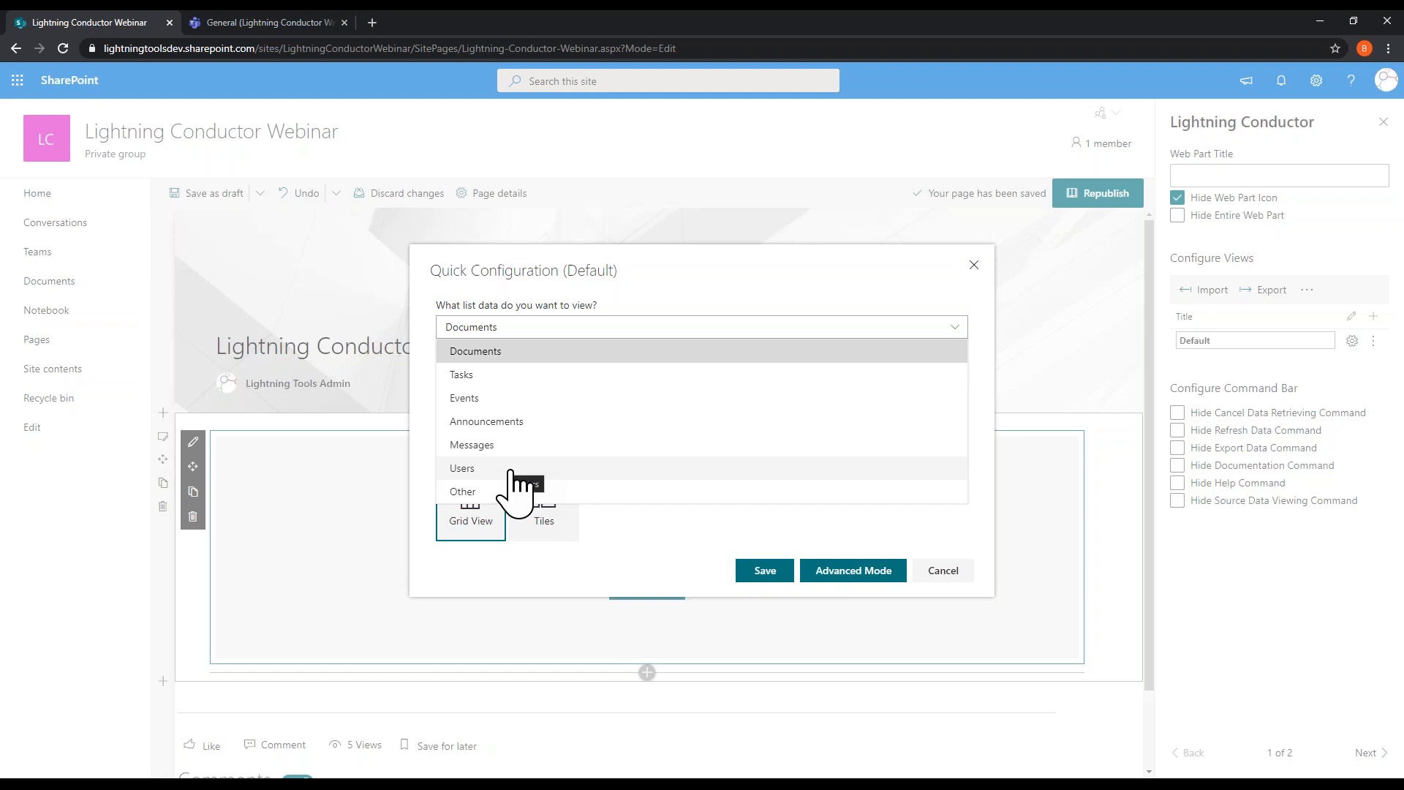
pyautogui.click(498, 374)
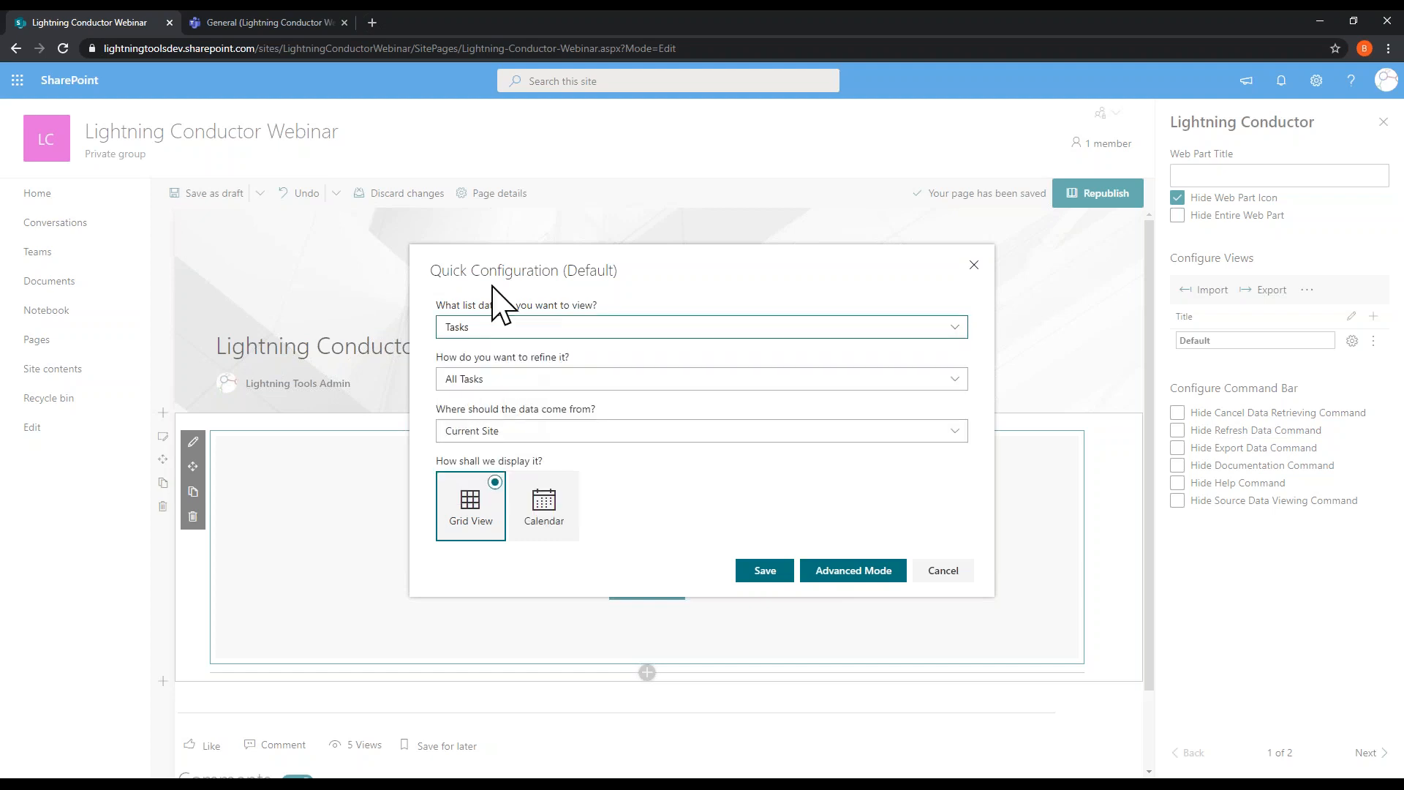
pyautogui.click(560, 384)
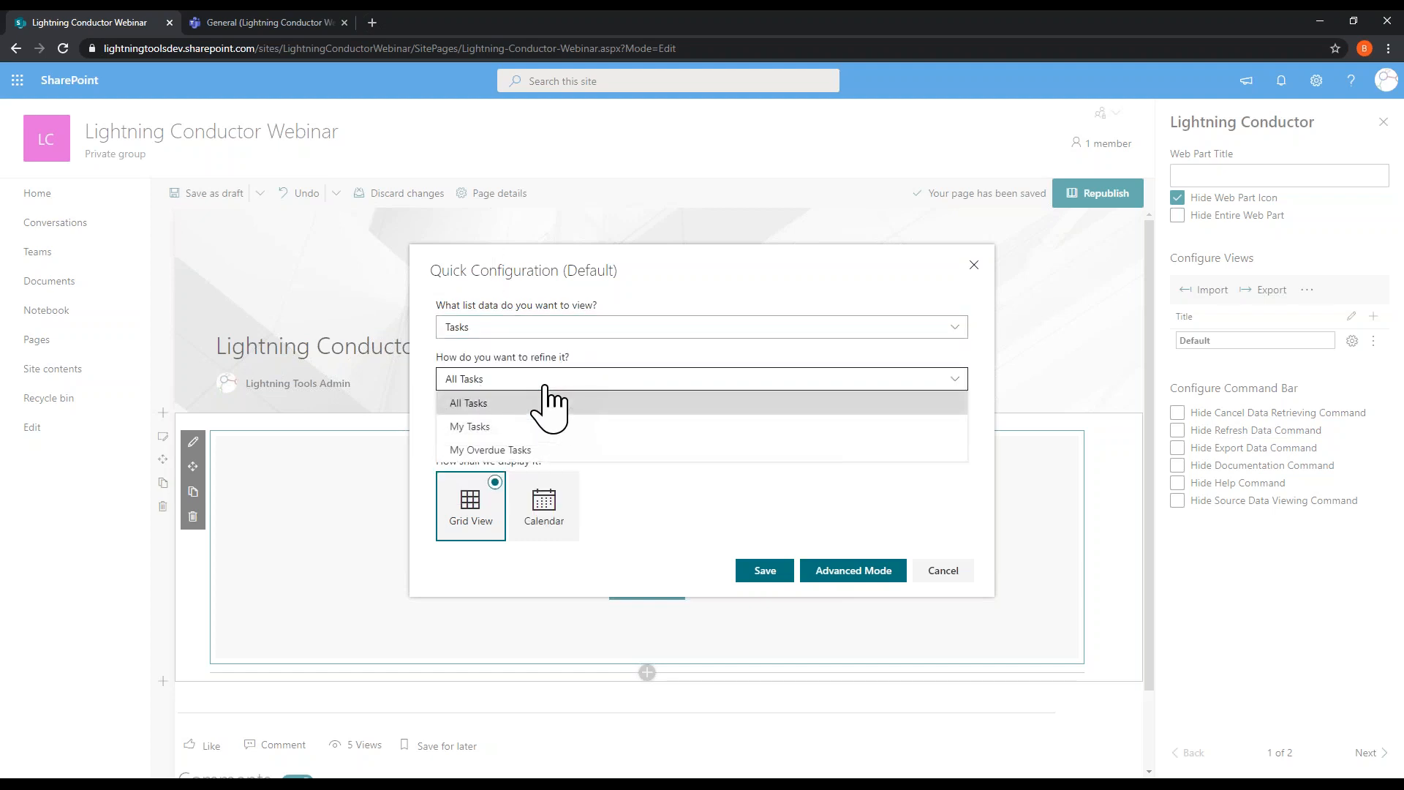
pyautogui.click(497, 407)
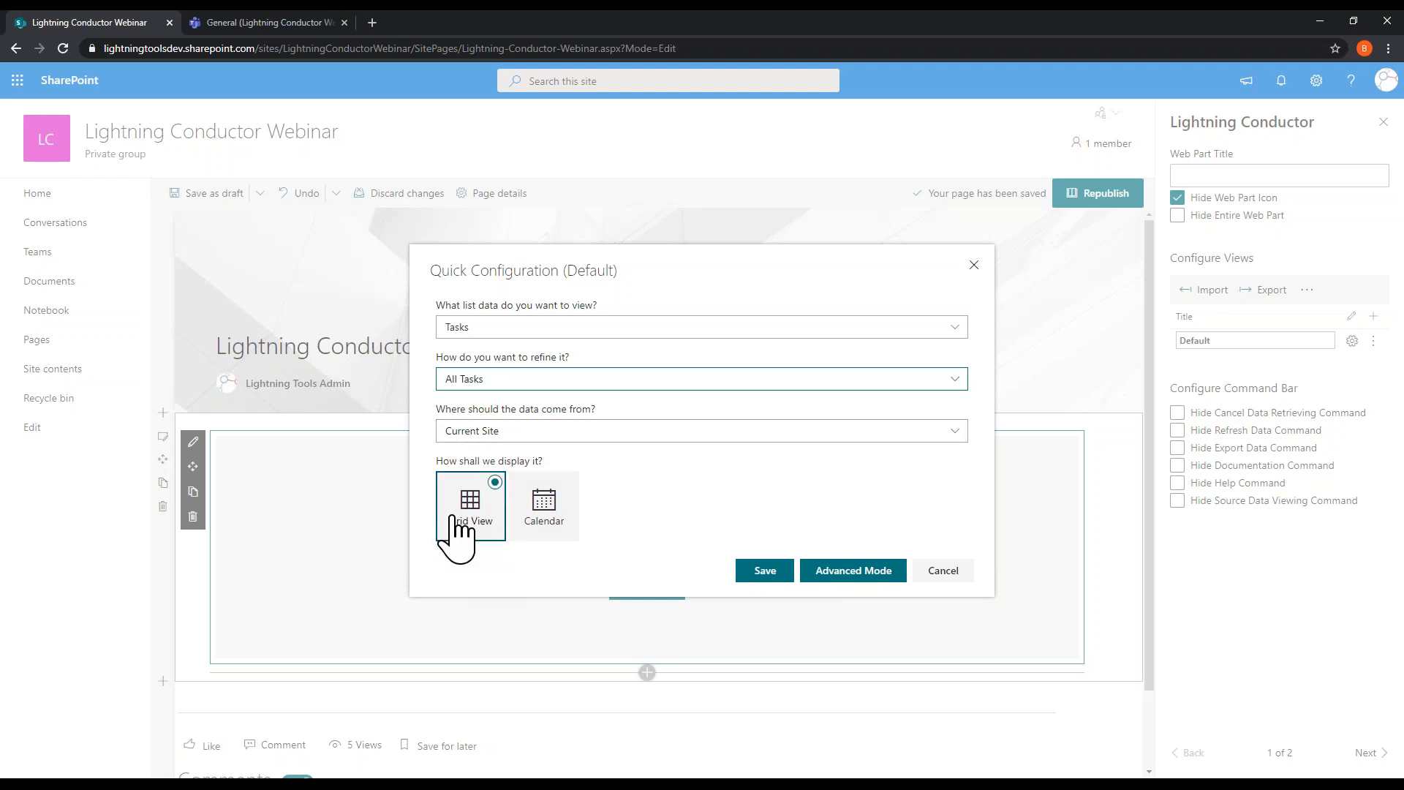
pyautogui.click(765, 571)
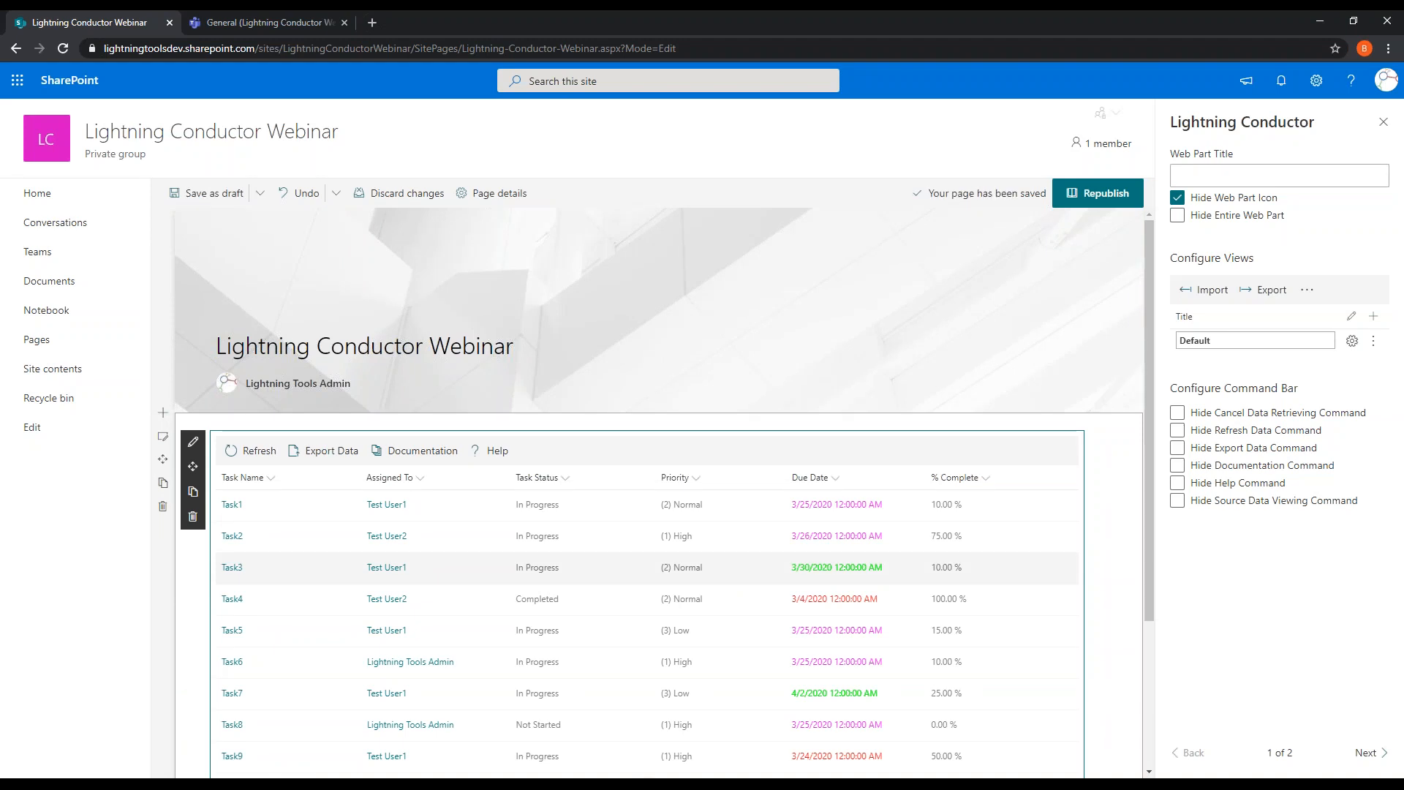
pyautogui.scroll(-3, 771, 583)
pyautogui.scroll(3, 772, 583)
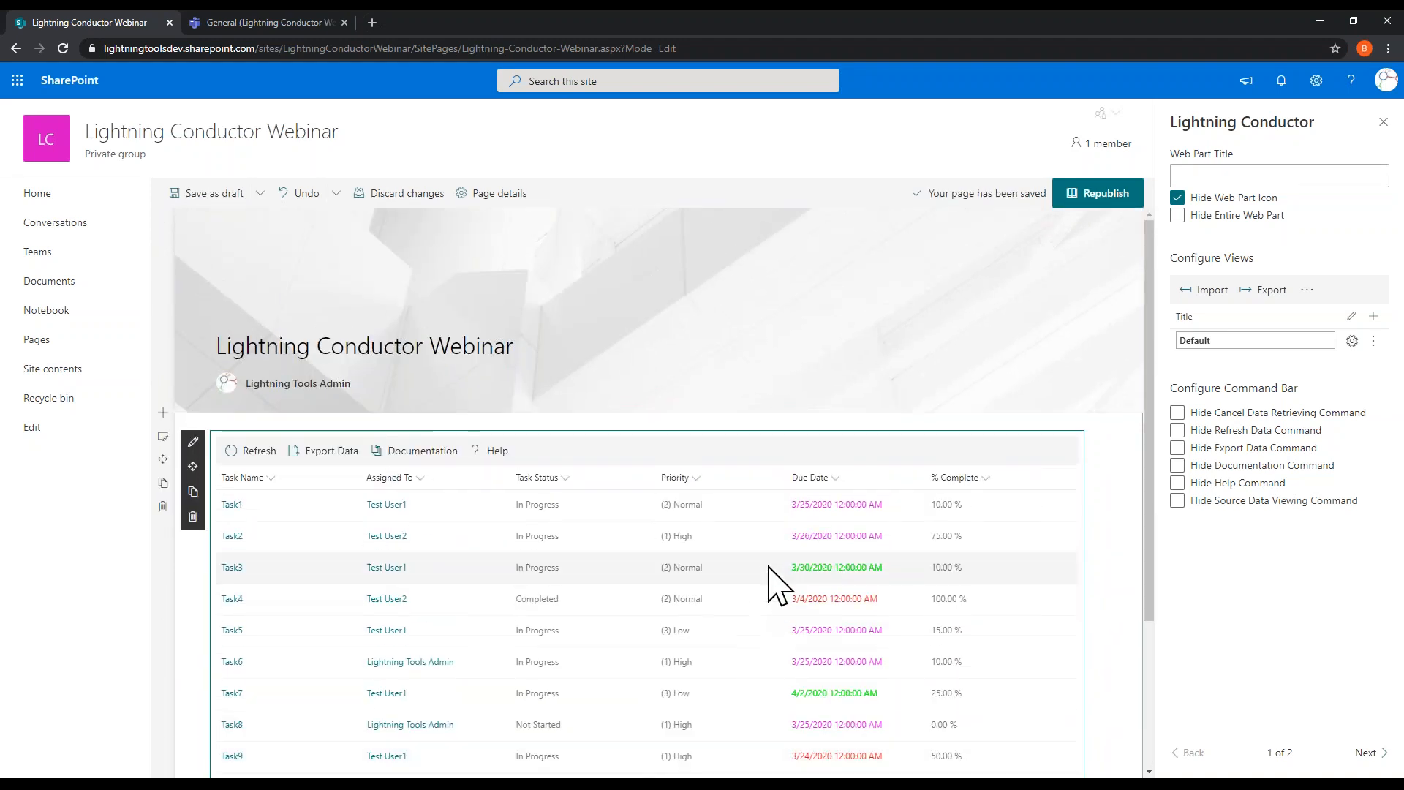
# Step: Rename the web part's Default view as AllTasks
pyautogui.click(1201, 341)
pyautogui.doubleClick(1201, 341)
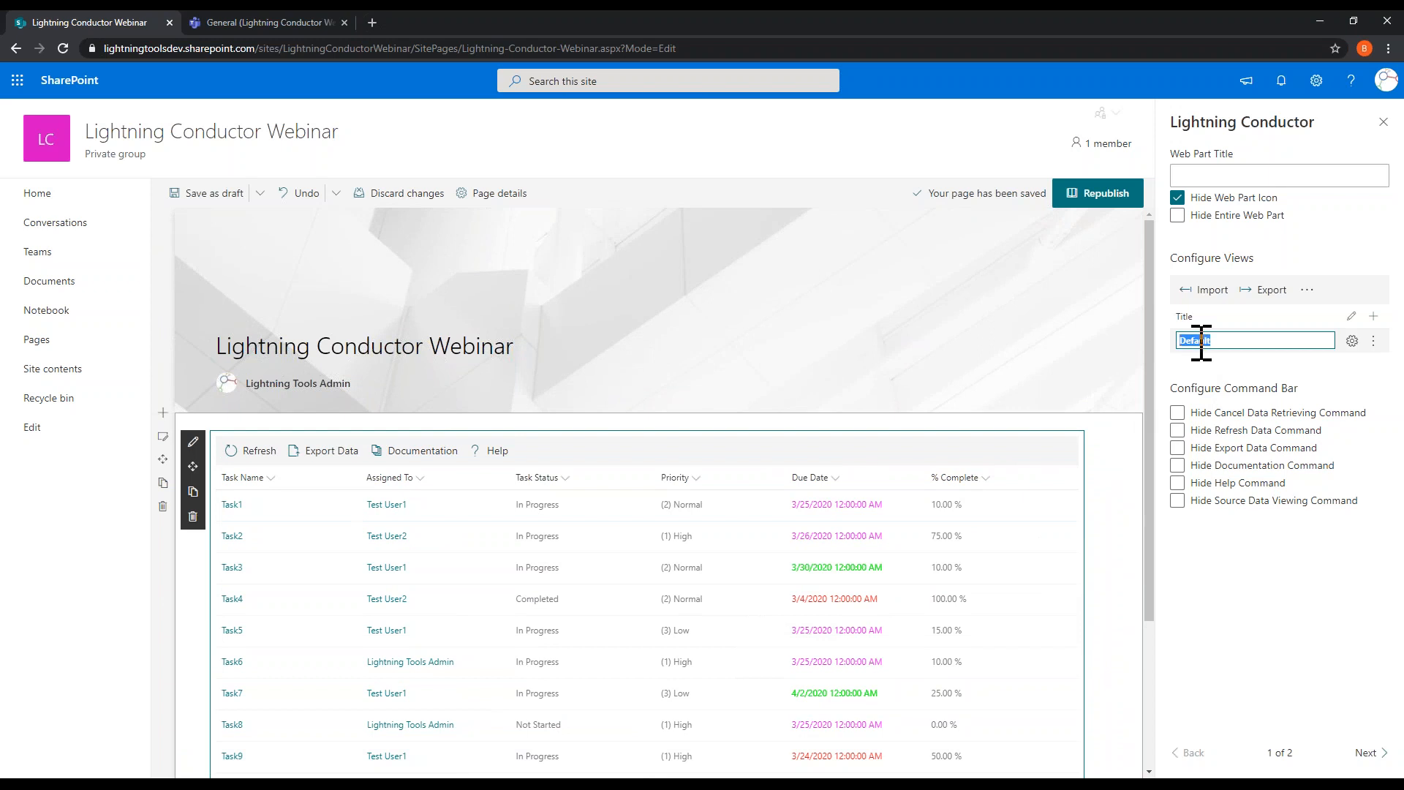
pyautogui.write('T')
pyautogui.press('BackSpace')
pyautogui.write('AllTasks')
pyautogui.click(1316, 620)
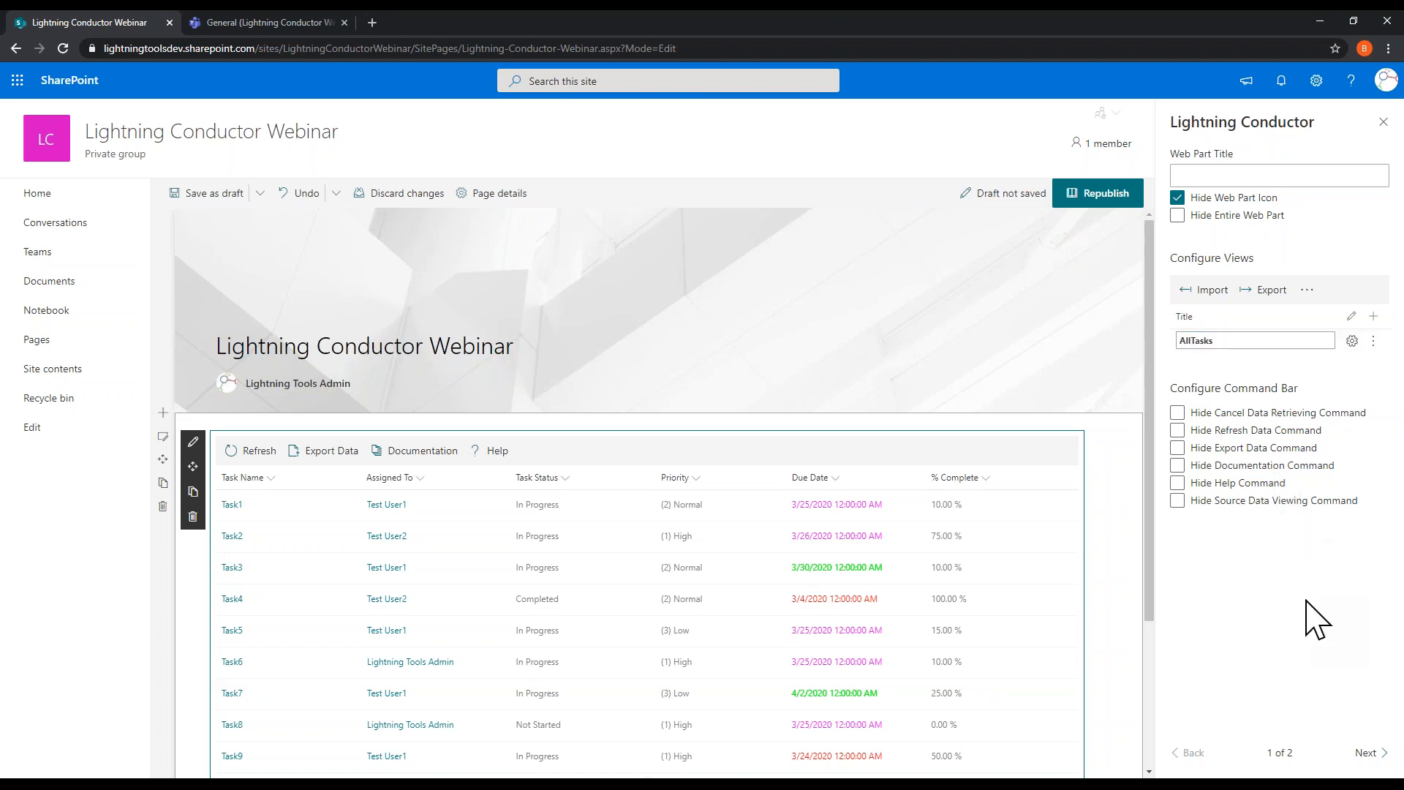
# Step: Clone the AllTasks view and rename the copy as Completed Tasks
pyautogui.click(1353, 340)
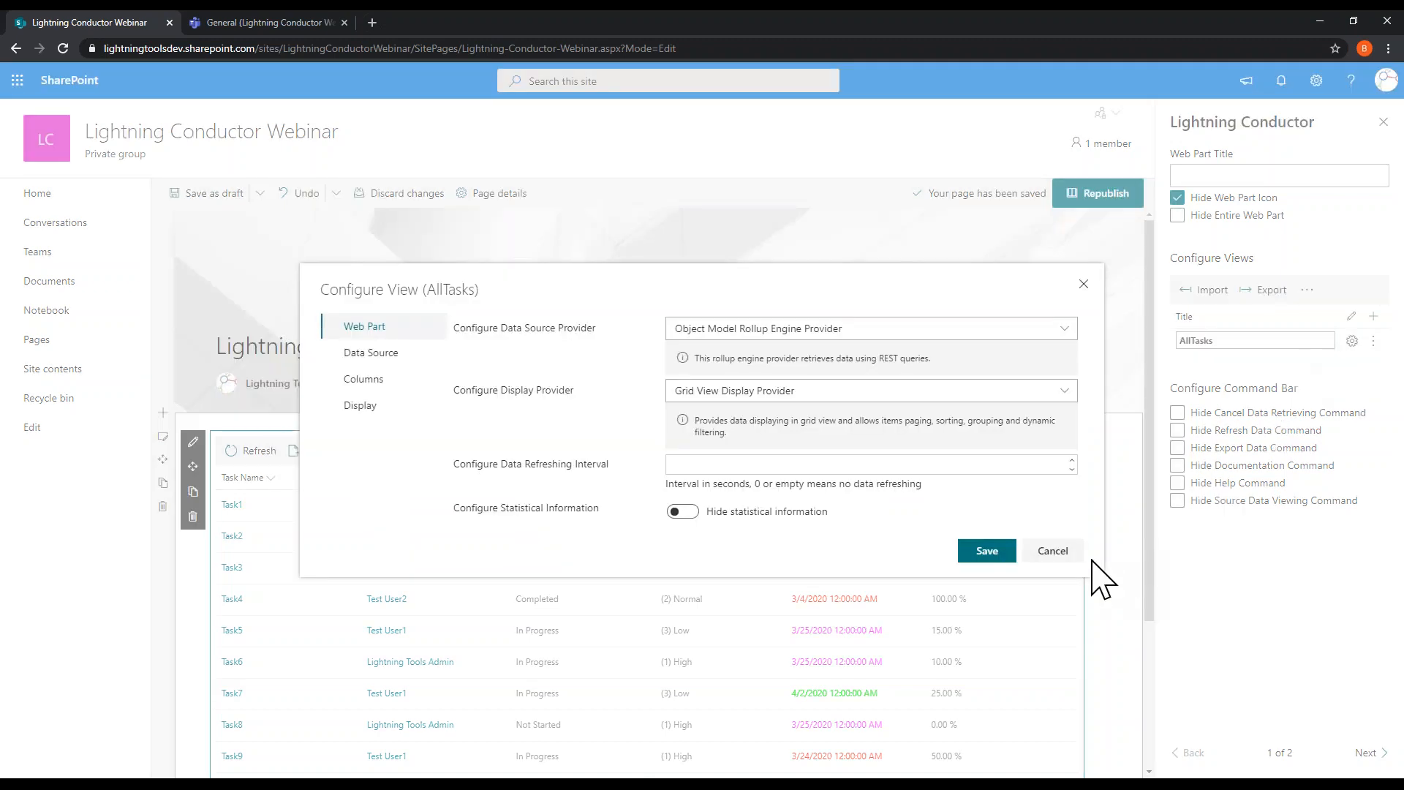
pyautogui.click(1064, 552)
pyautogui.click(1374, 341)
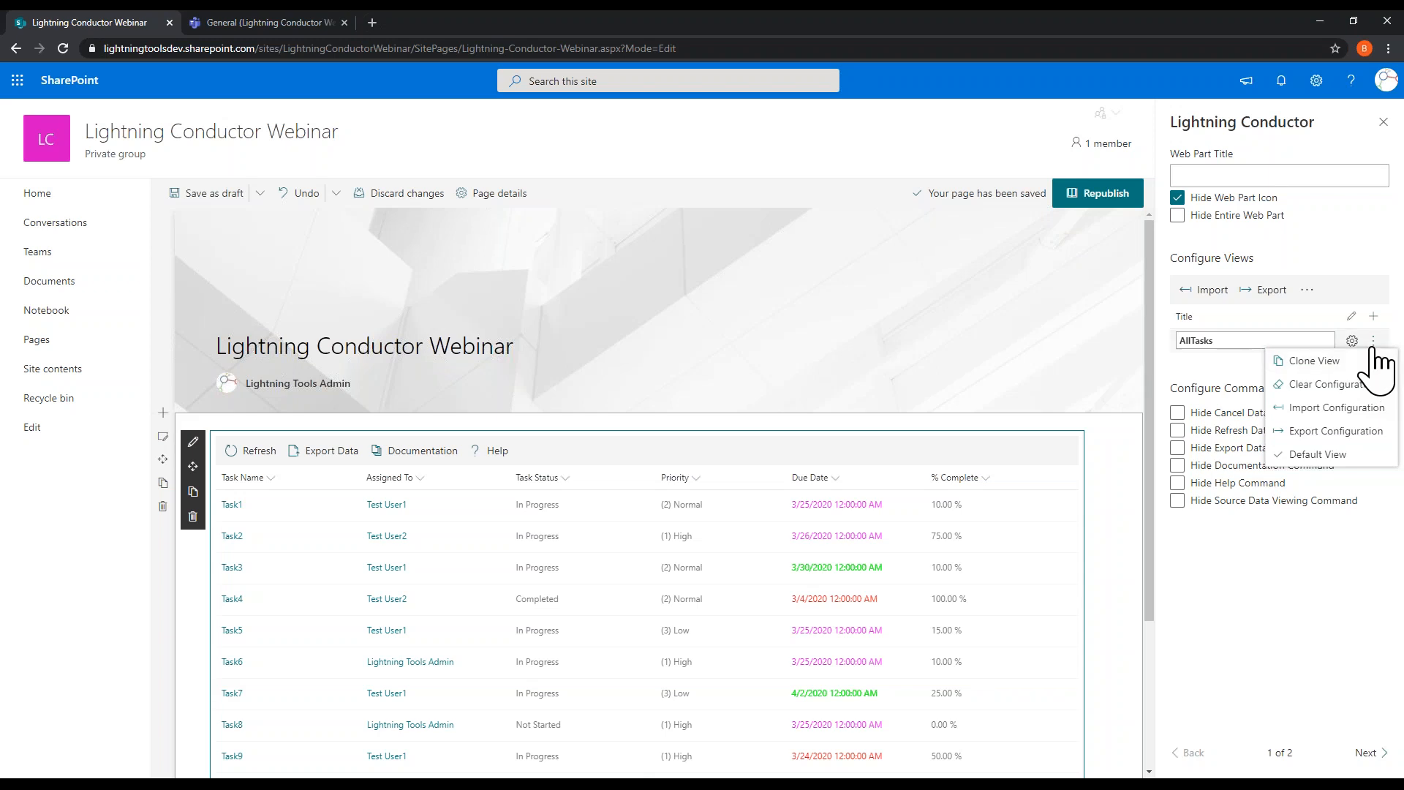
pyautogui.click(1315, 361)
pyautogui.moveTo(1237, 366); pyautogui.dragTo(1179, 352)
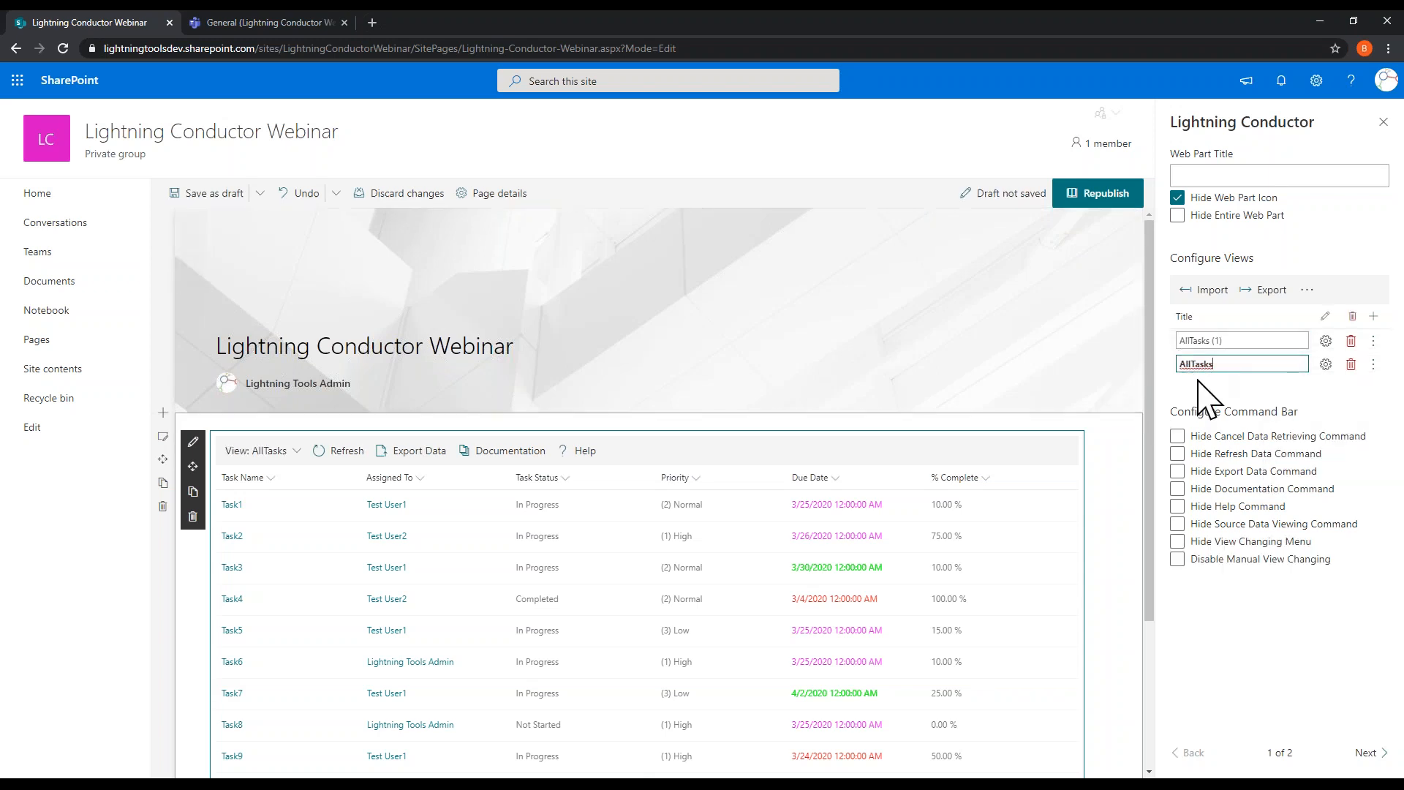
pyautogui.click(1215, 341)
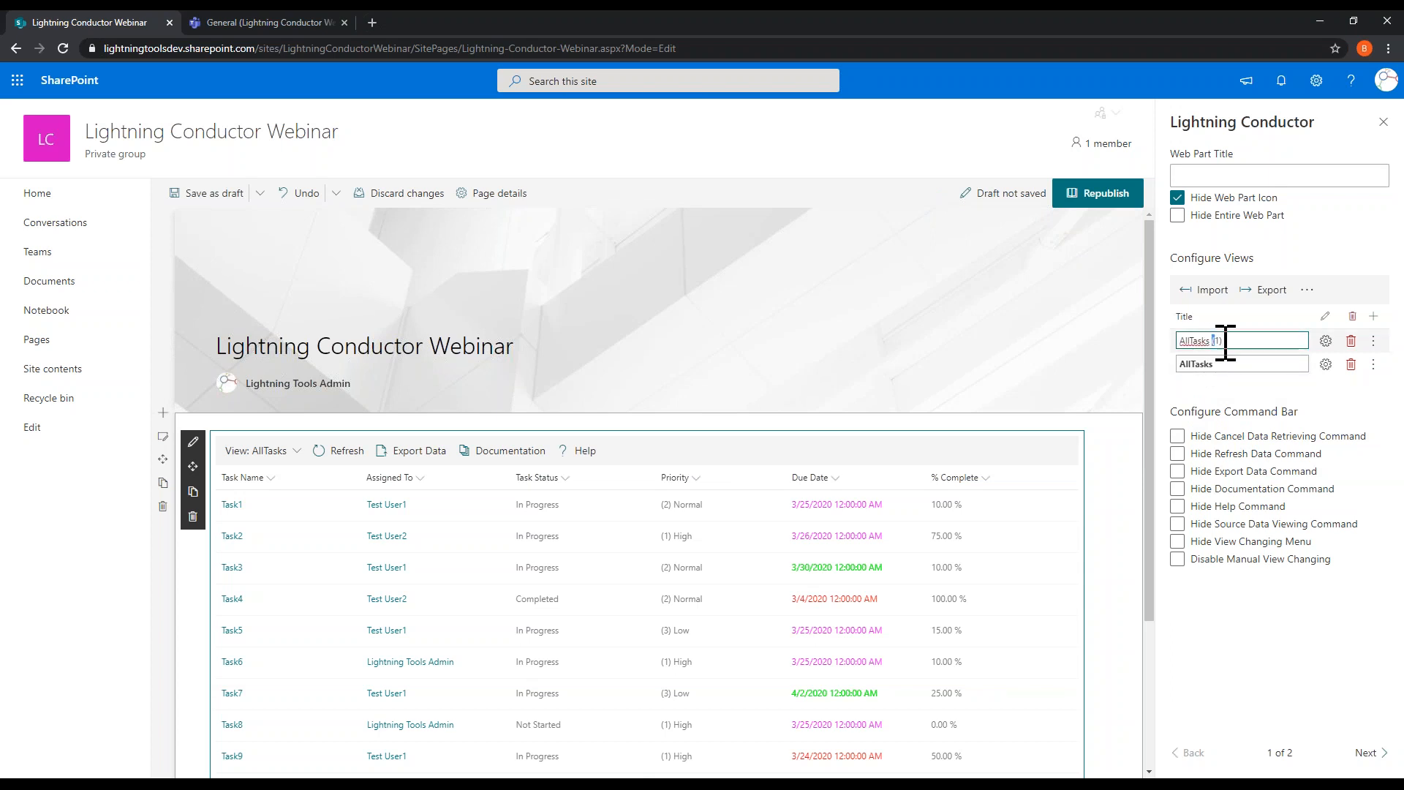
pyautogui.moveTo(1231, 341)
pyautogui.mouseDown()
pyautogui.moveTo(1191, 371)
pyautogui.moveTo(1231, 385)
pyautogui.moveTo(1231, 344)
pyautogui.moveTo(1231, 364)
pyautogui.mouseUp()
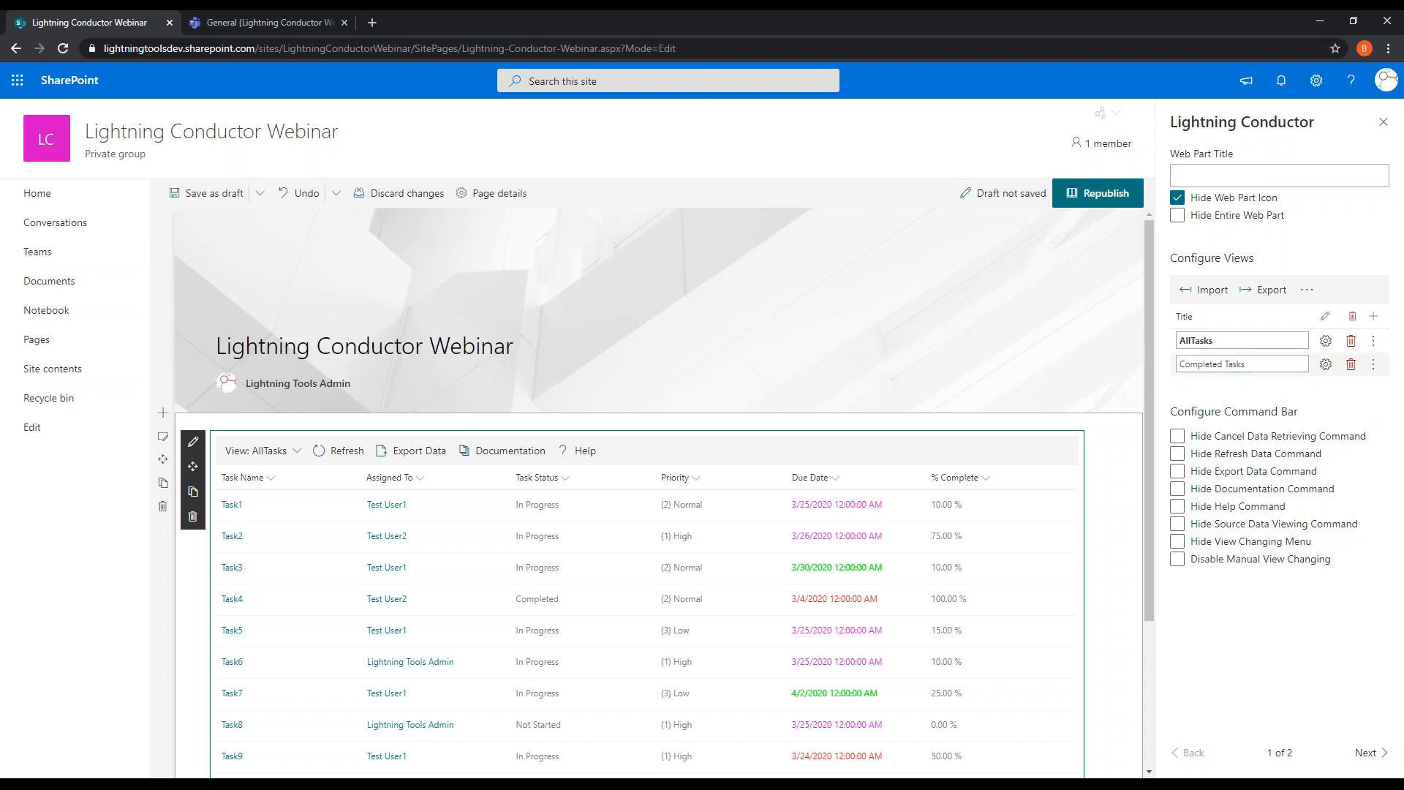
# Step: Clone the Completed Tasks view and rename the copy as In Progress Tasks
pyautogui.click(1374, 364)
pyautogui.click(1362, 383)
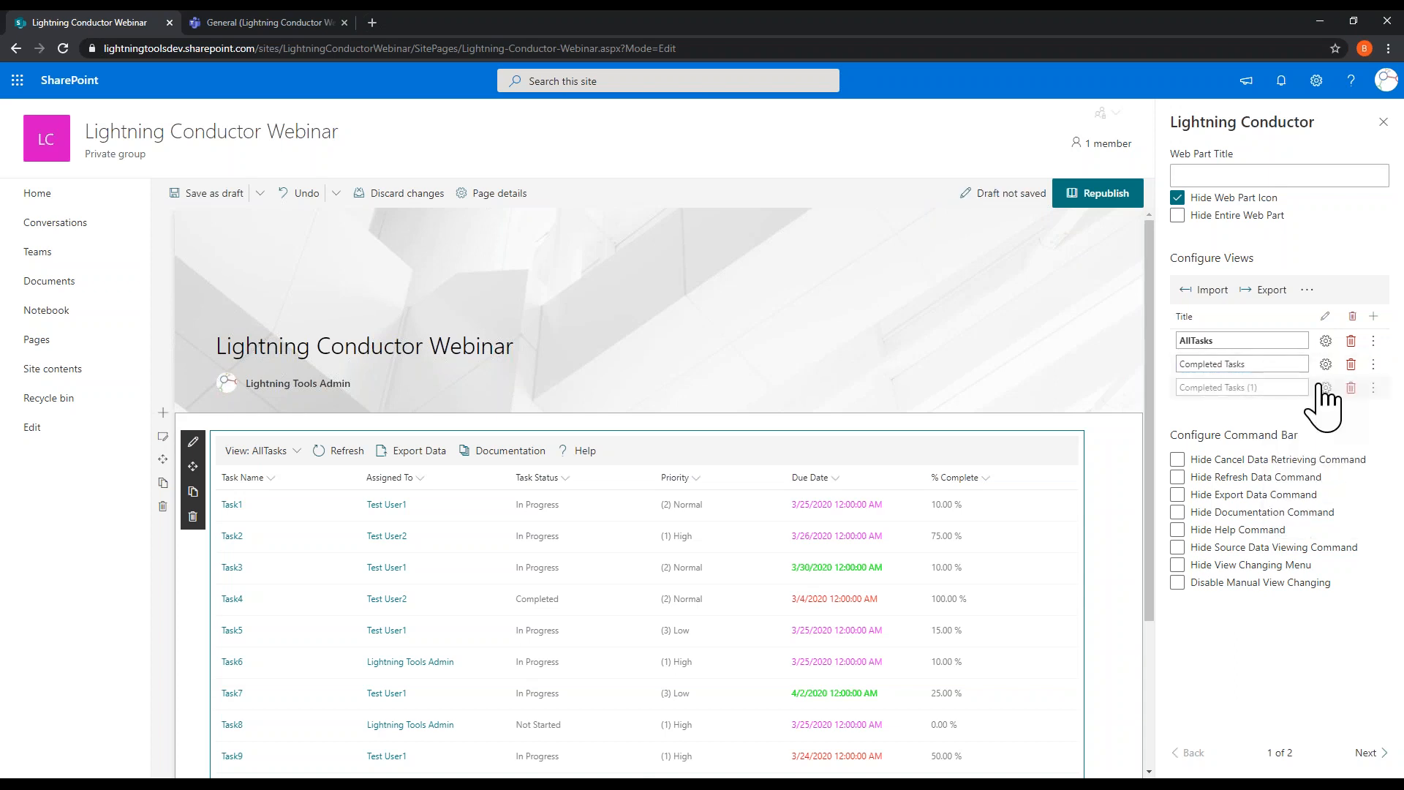
pyautogui.tripleClick(1251, 388)
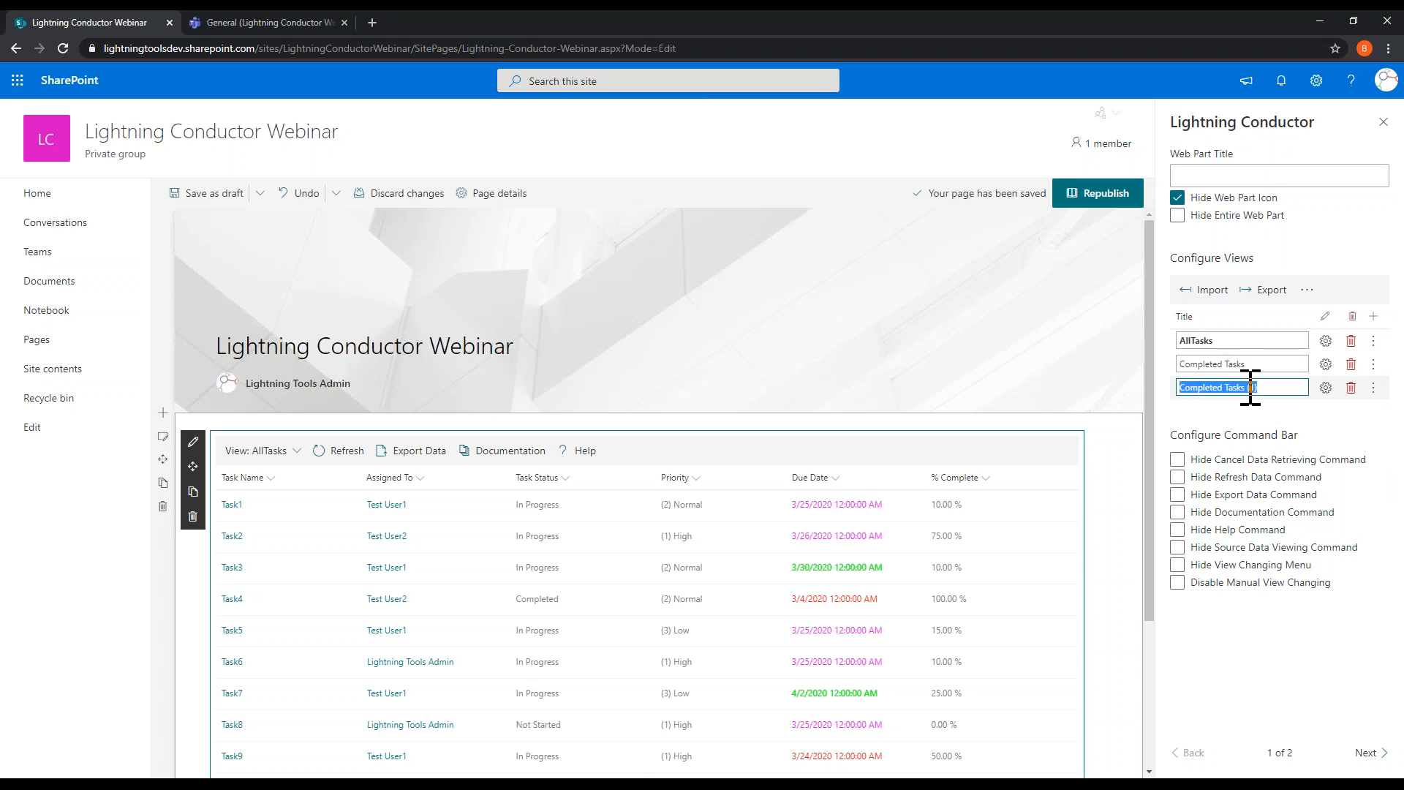
pyautogui.write('No')
pyautogui.click(1331, 439)
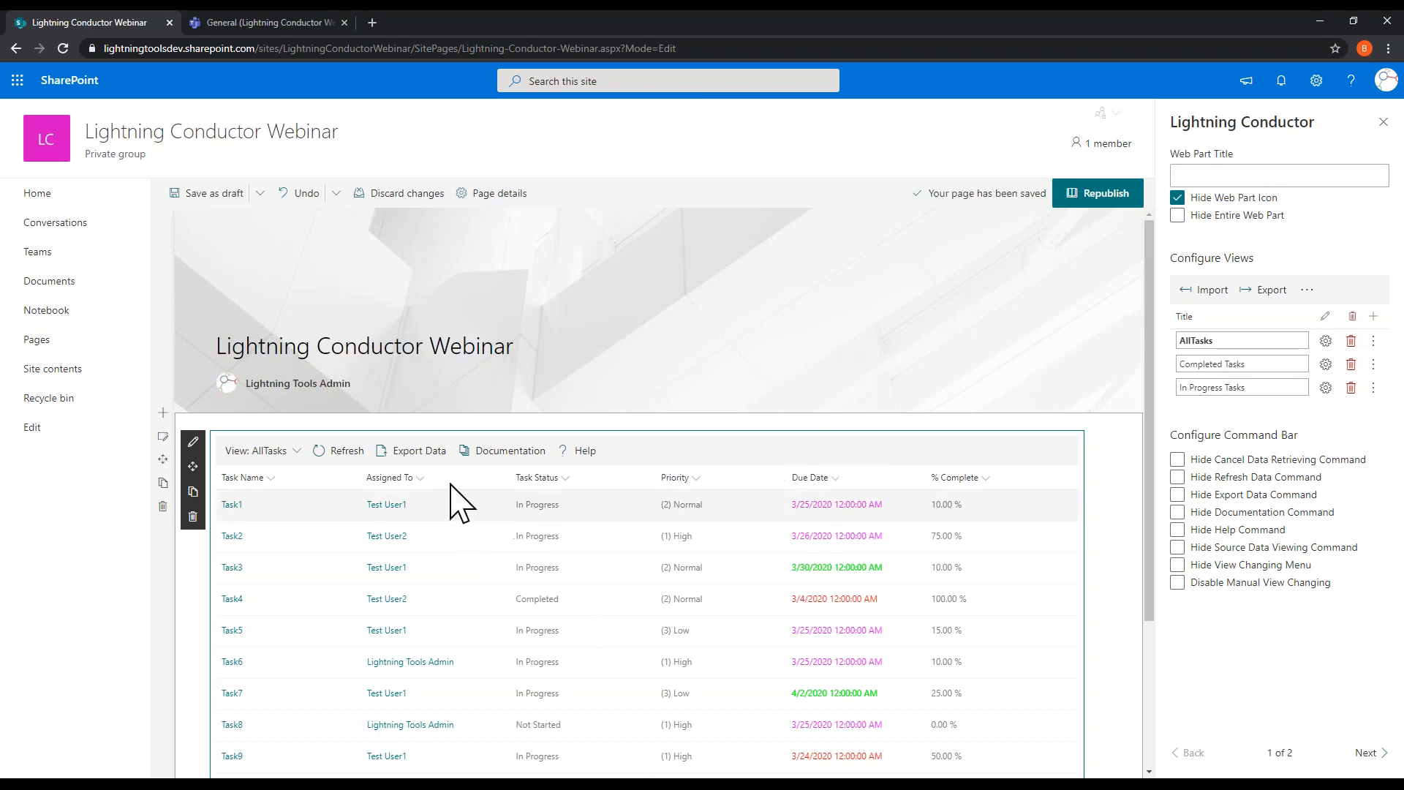
# Step: Display the Completed Tasks view, filter its Task Status column to equal Completed, and save the view configuration
pyautogui.click(293, 452)
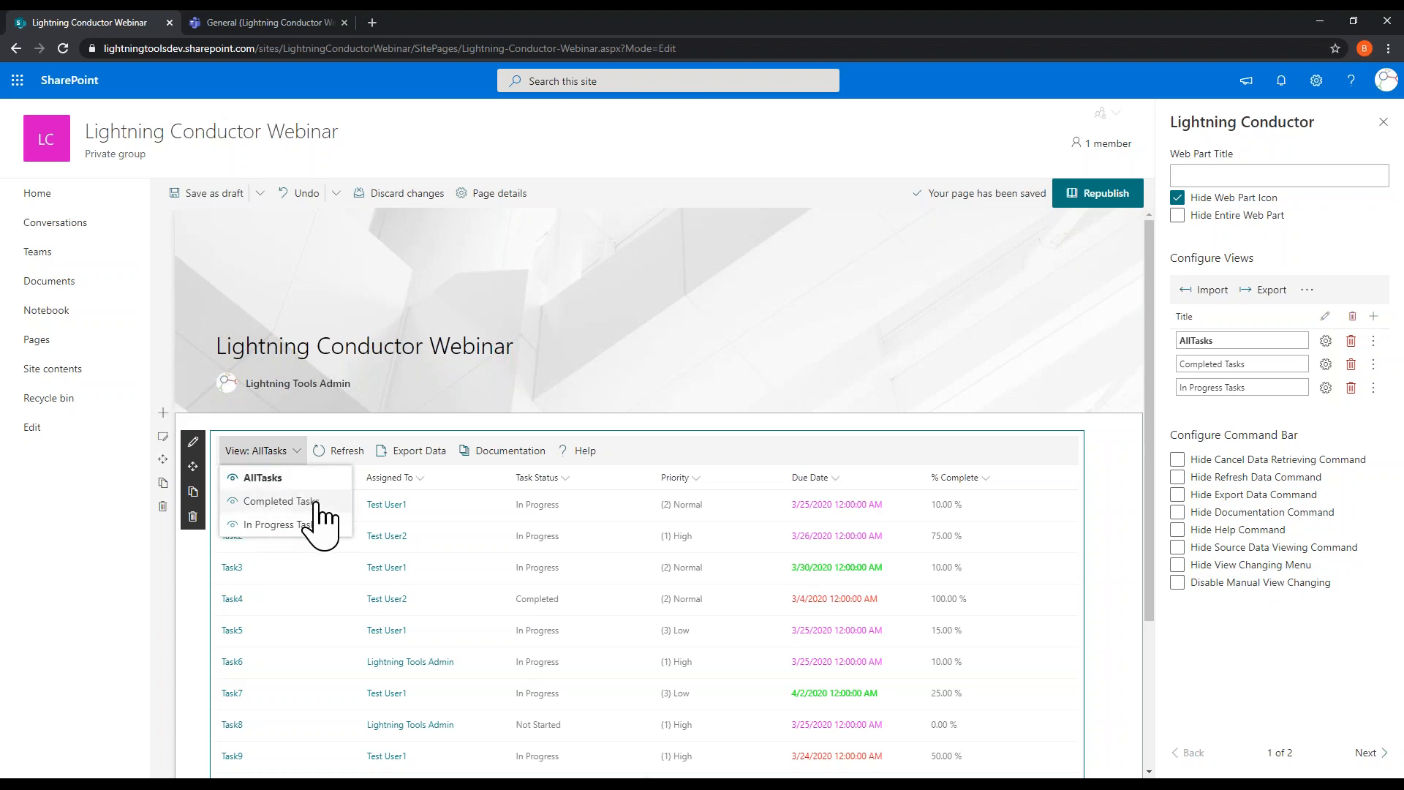
pyautogui.click(307, 501)
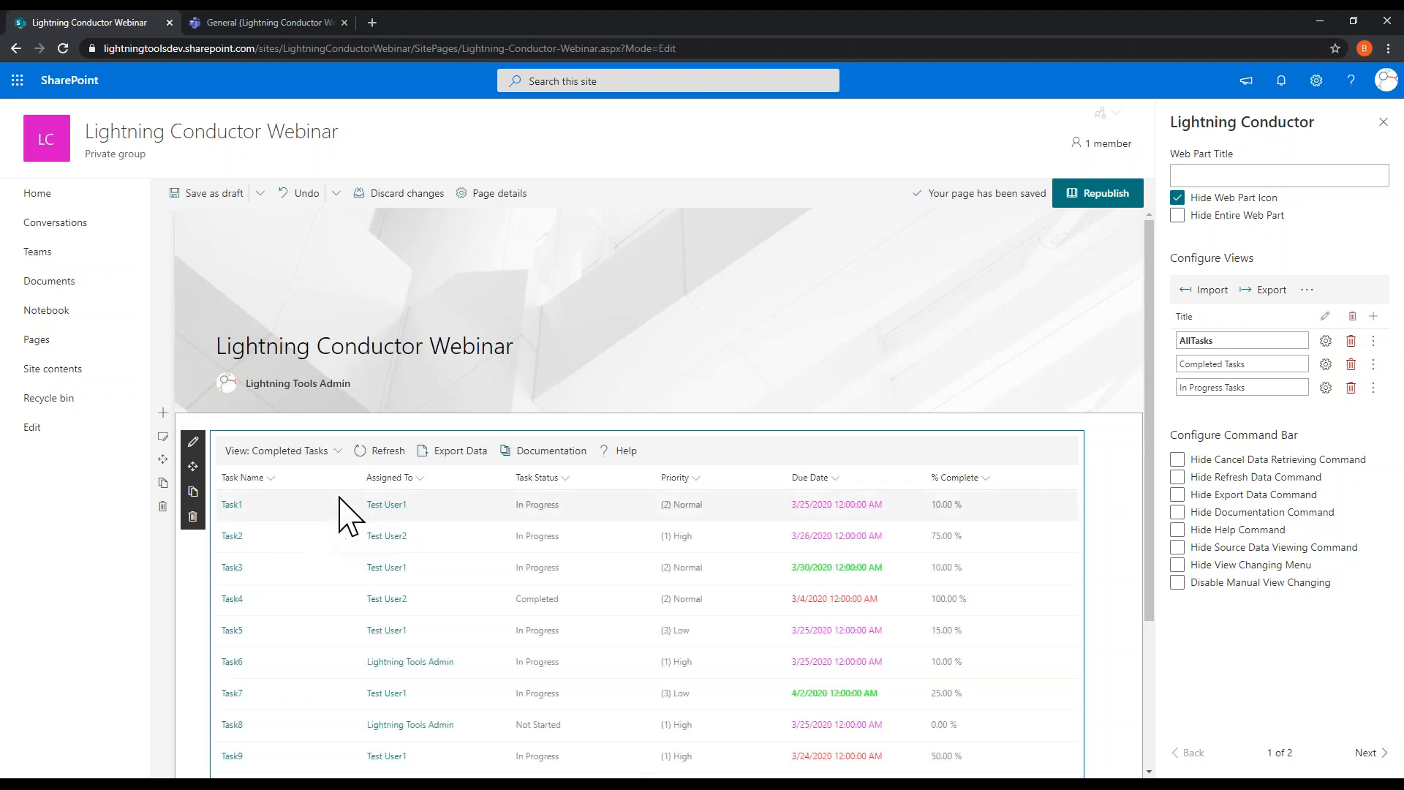
pyautogui.click(1328, 366)
pyautogui.click(364, 378)
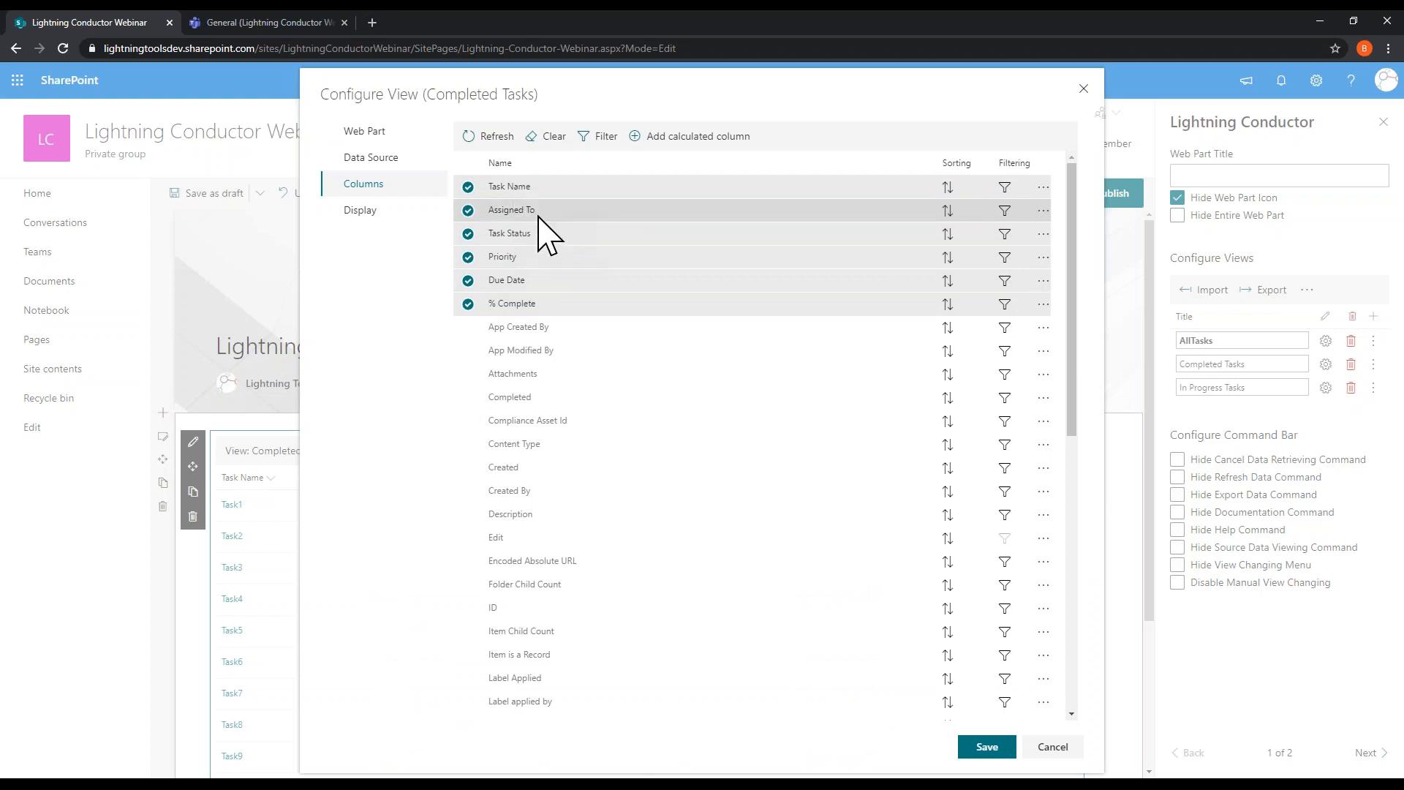
pyautogui.click(1005, 234)
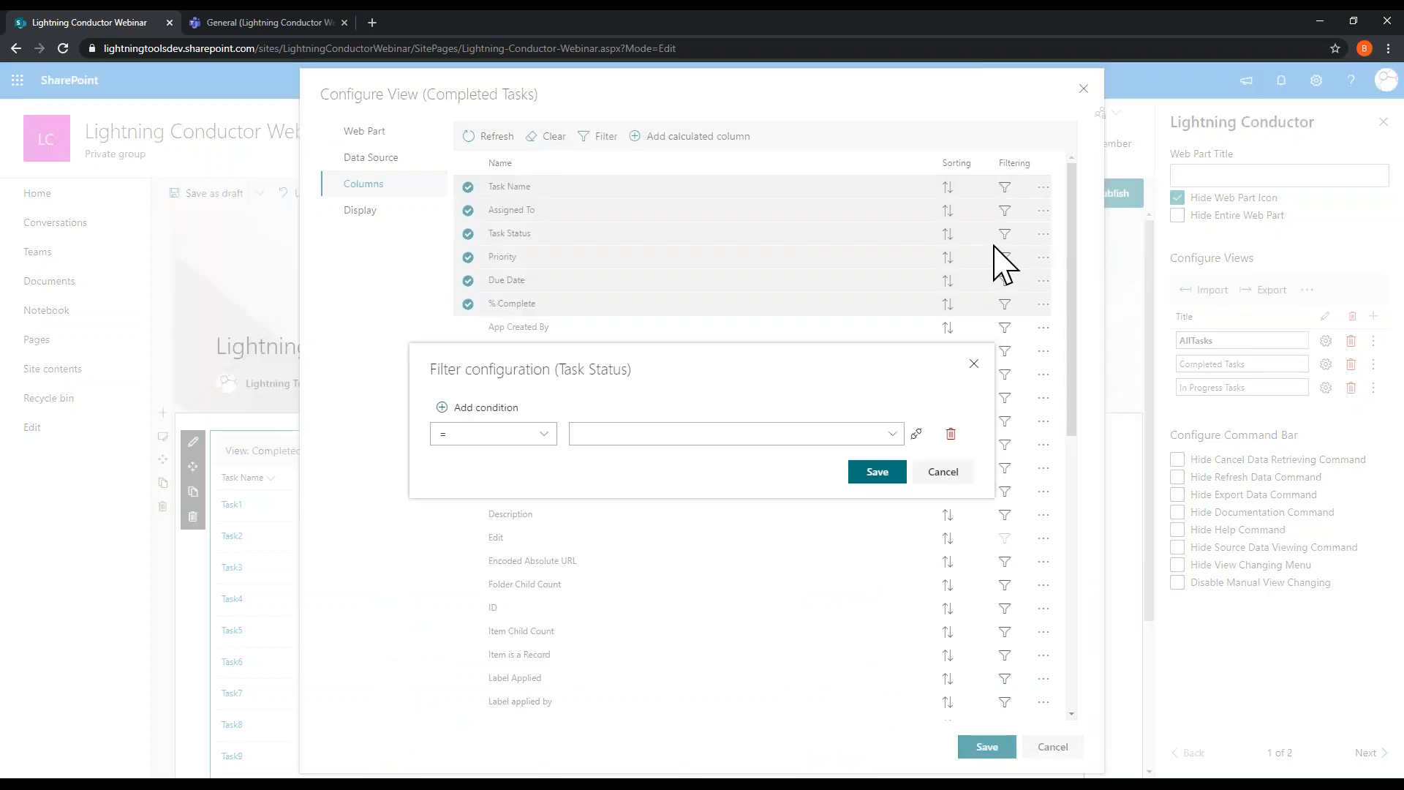
pyautogui.click(886, 436)
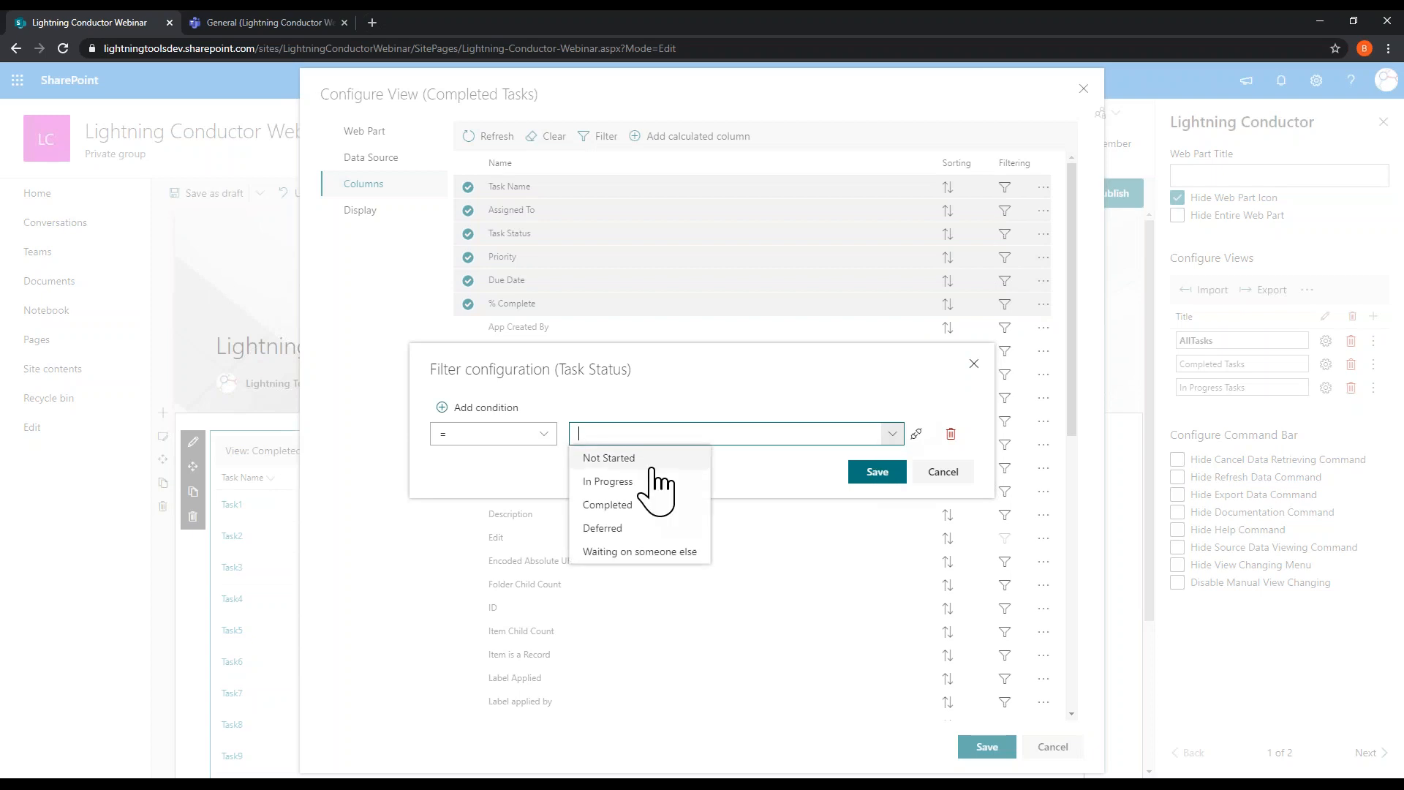
pyautogui.click(629, 504)
pyautogui.click(874, 472)
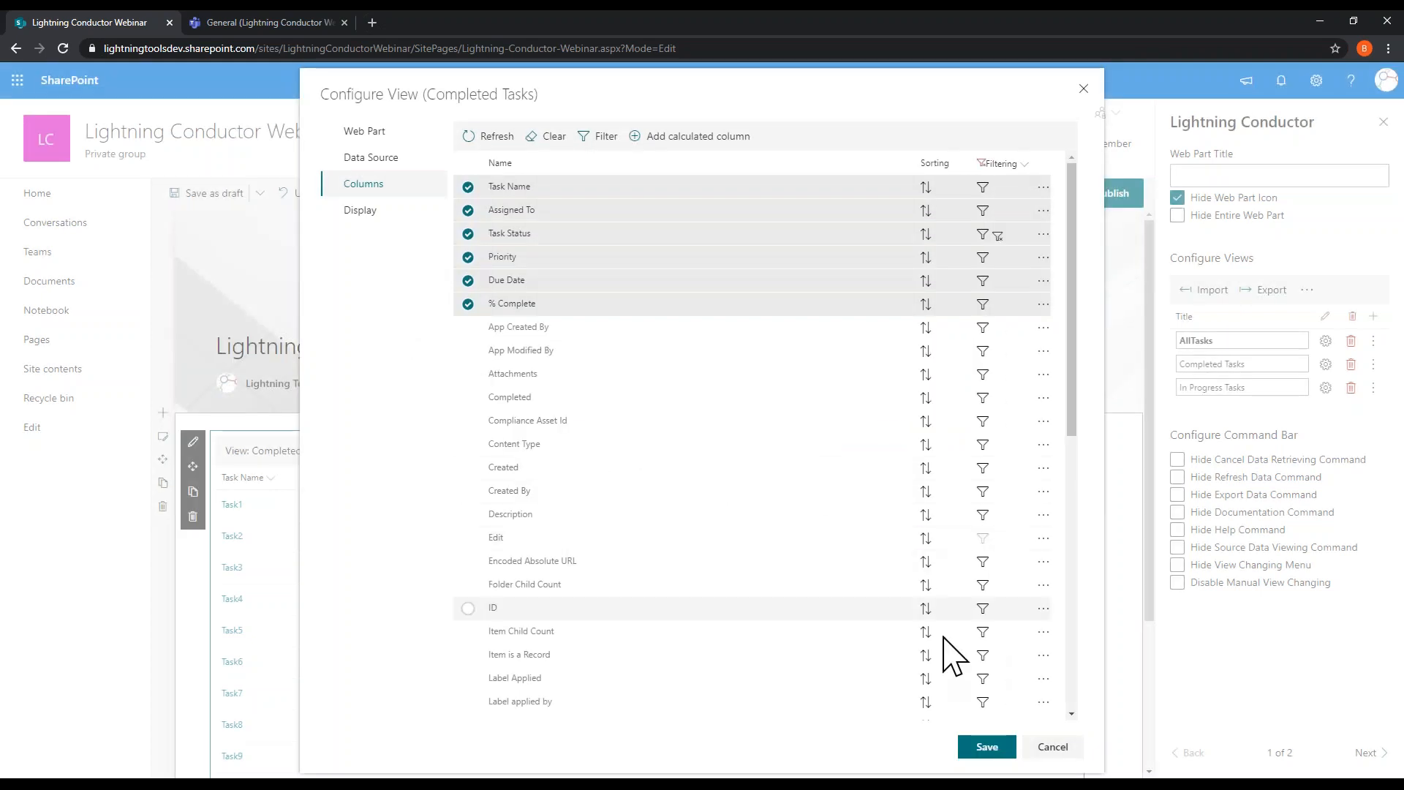
pyautogui.click(987, 746)
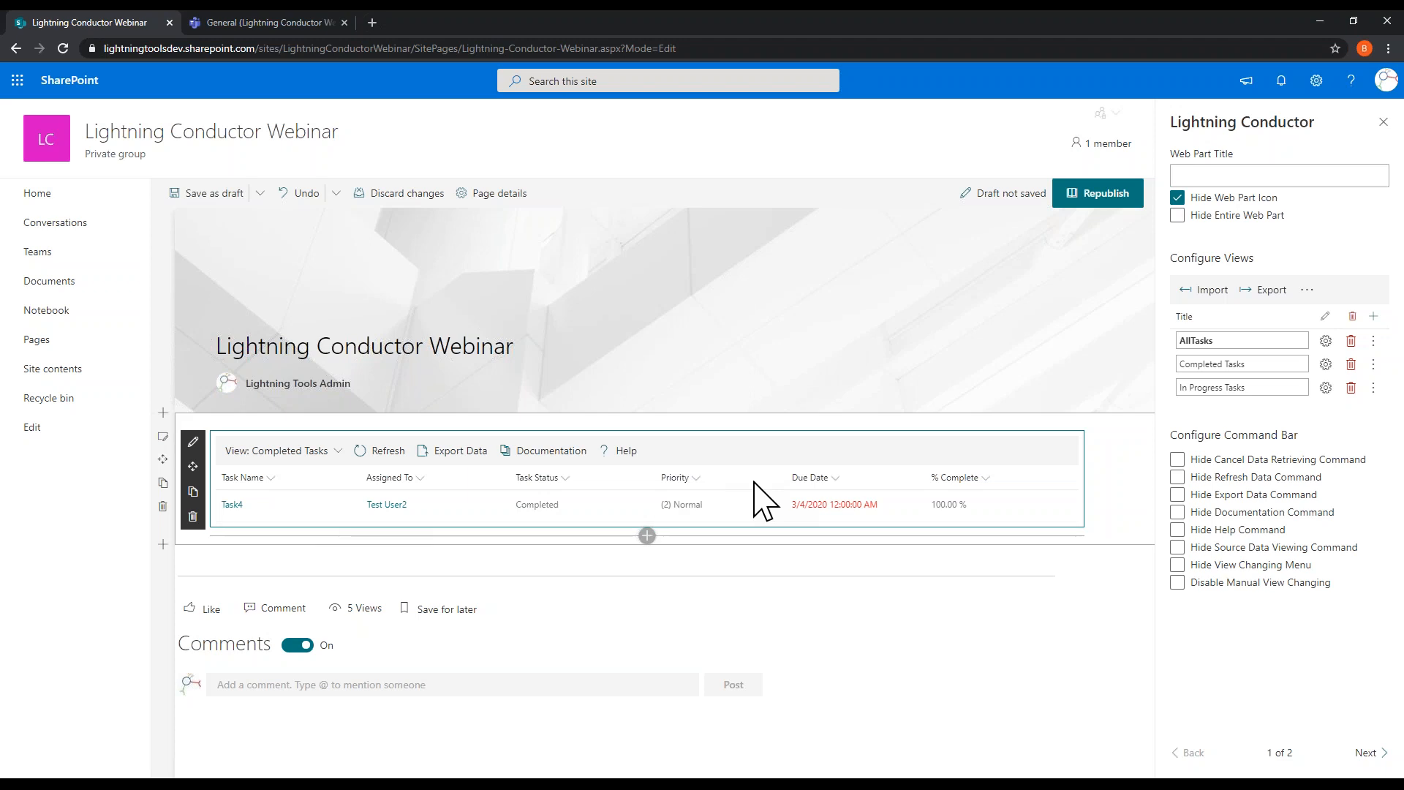
# Step: Display the In Progress Tasks view, filter its Task Status column to equal In Progress, and save the view configuration
pyautogui.click(338, 461)
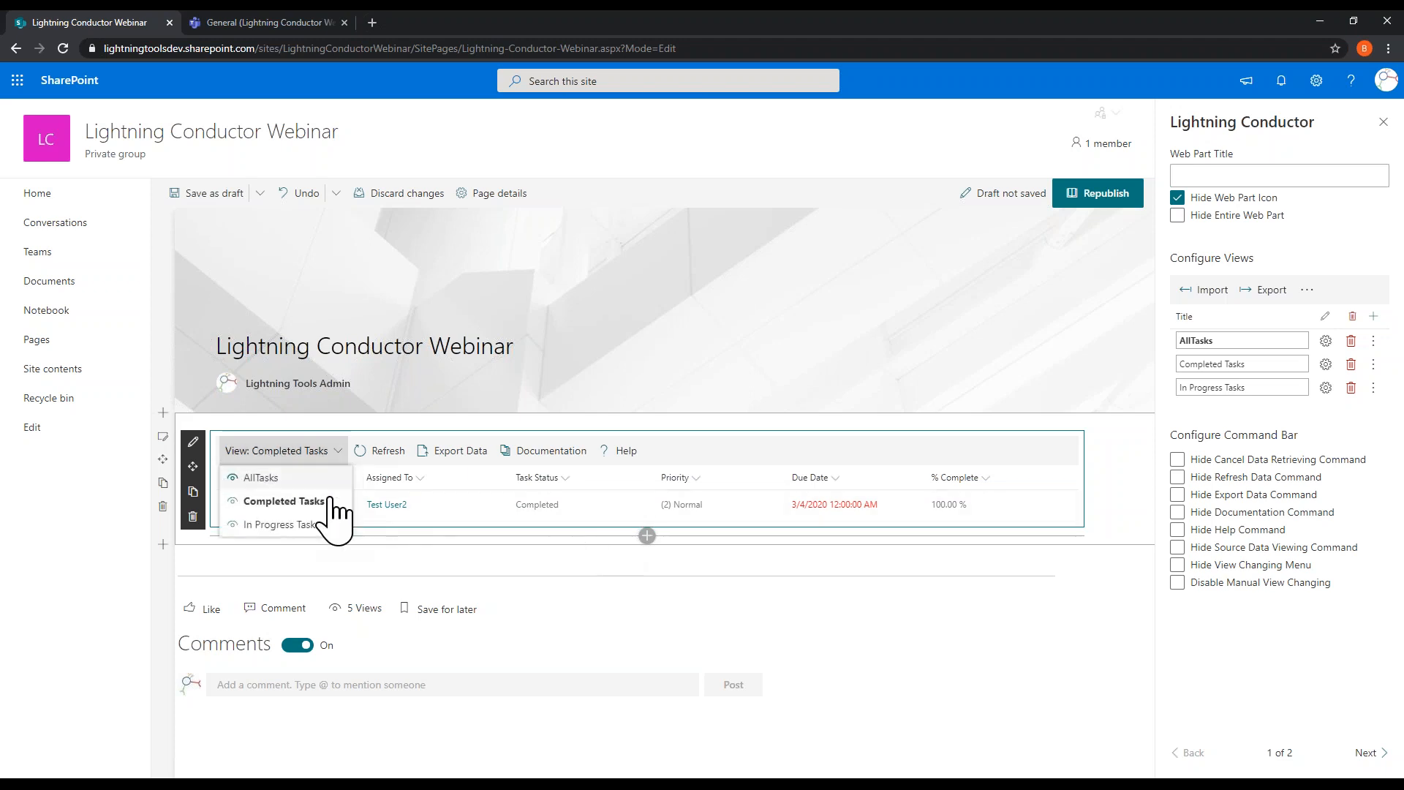
pyautogui.click(302, 525)
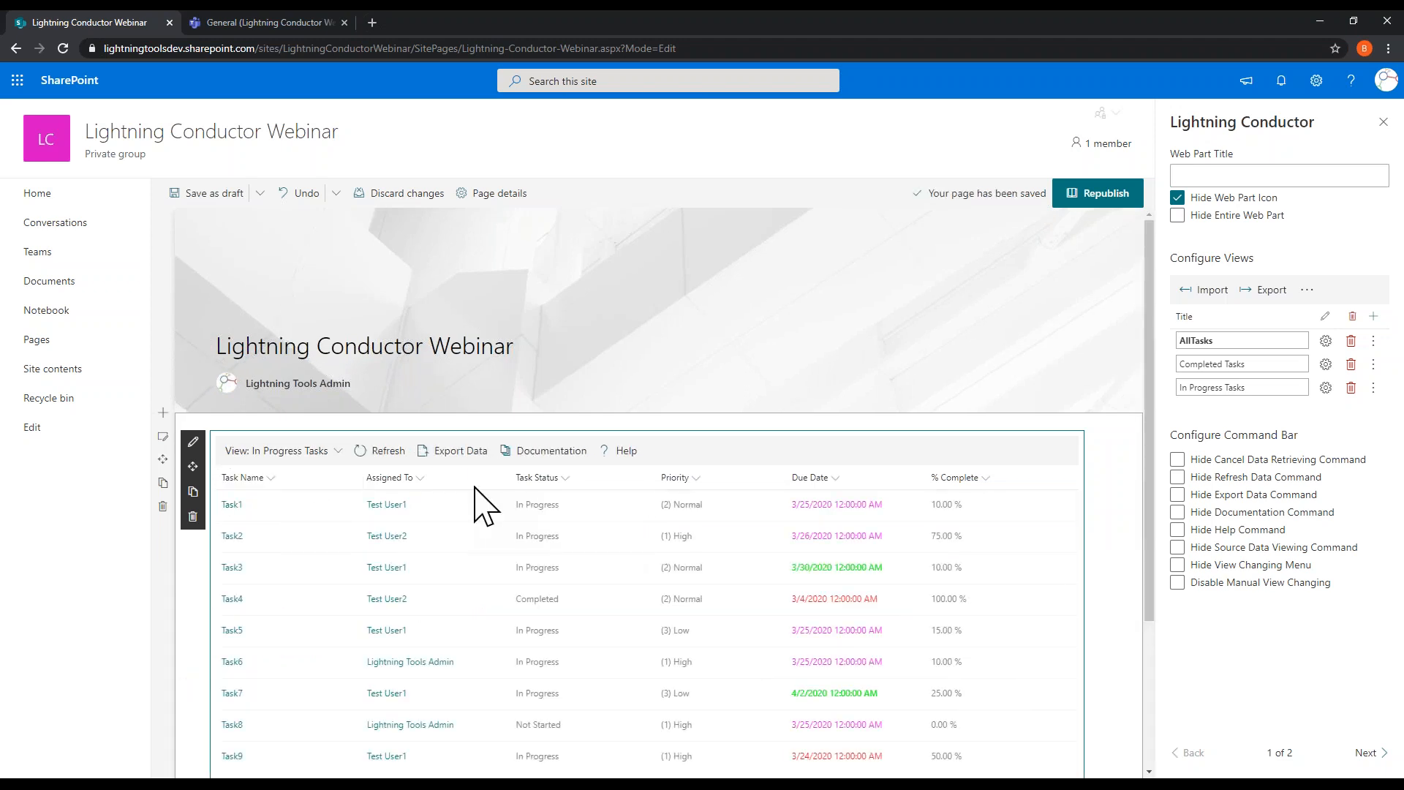
pyautogui.click(1326, 388)
pyautogui.click(379, 380)
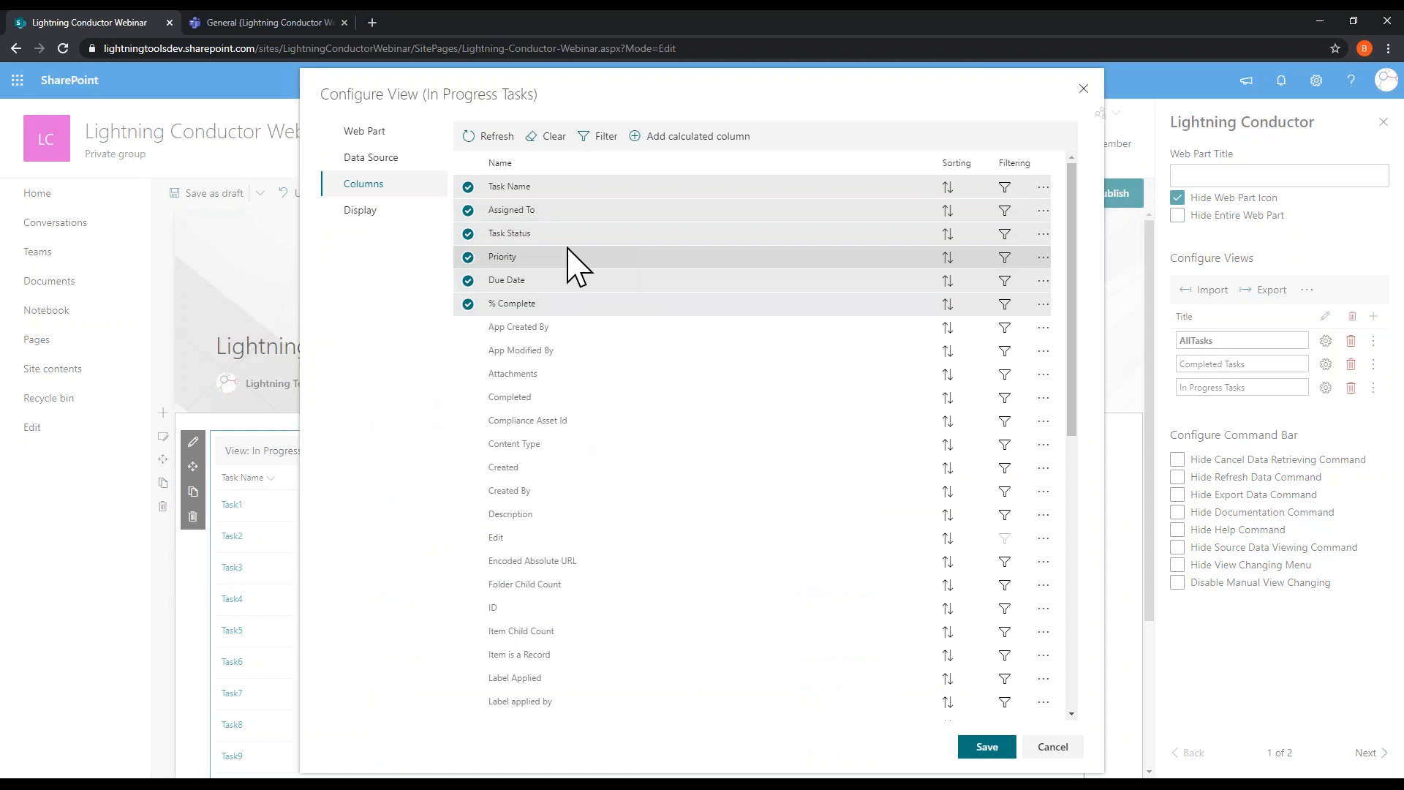
pyautogui.click(1005, 234)
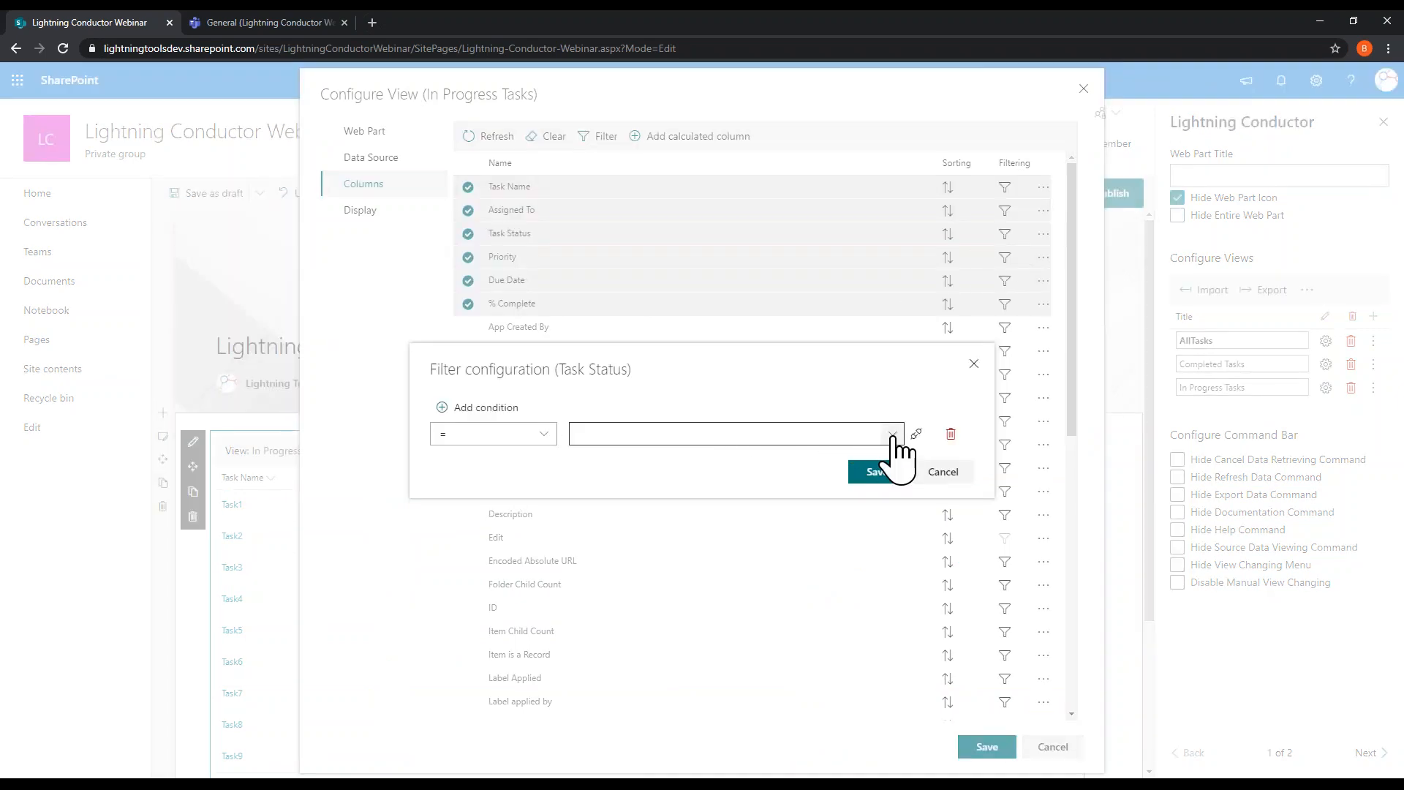
pyautogui.click(892, 435)
pyautogui.click(670, 481)
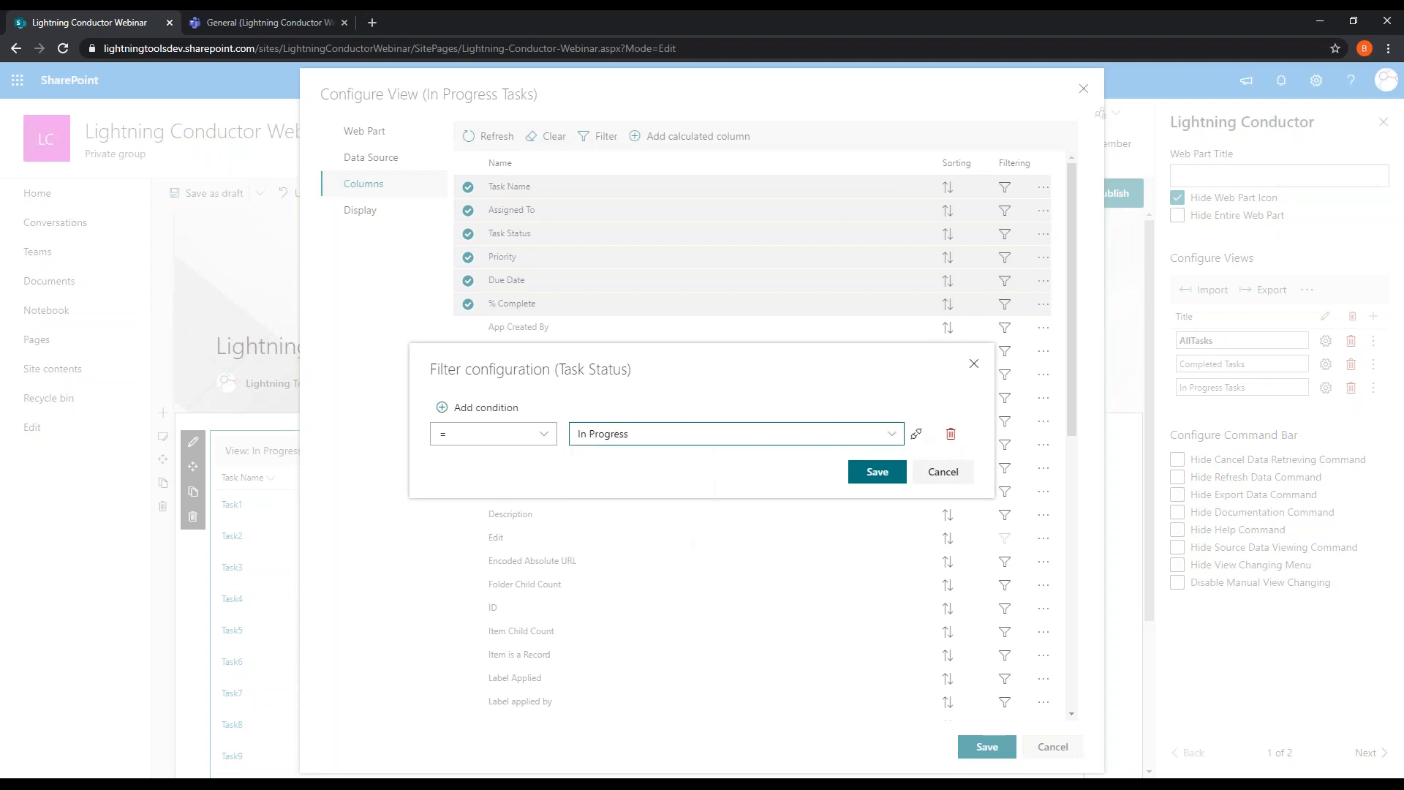
pyautogui.click(868, 476)
pyautogui.click(989, 747)
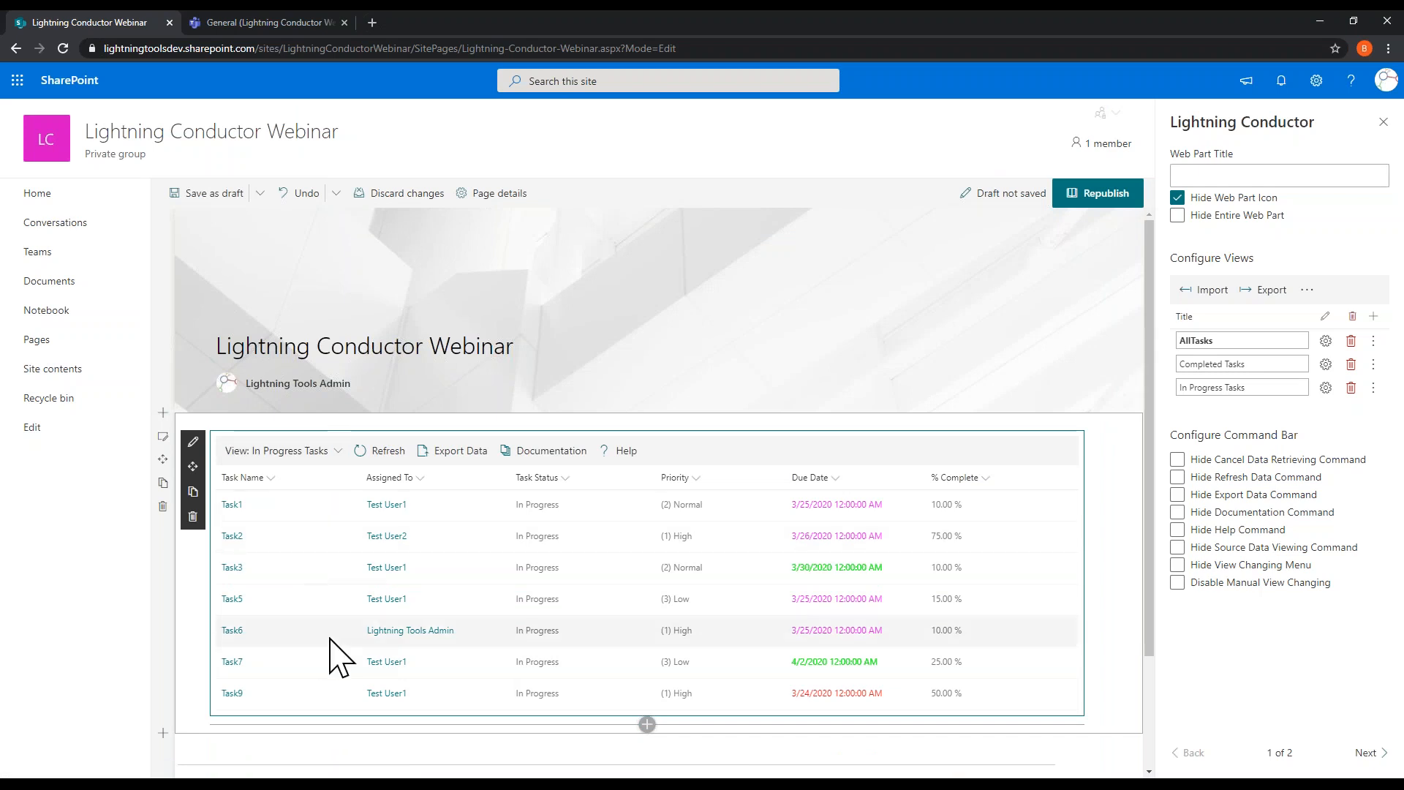
# Step: Switch the web part to Completed Tasks and back to AllTasks, and republish the page
pyautogui.click(331, 452)
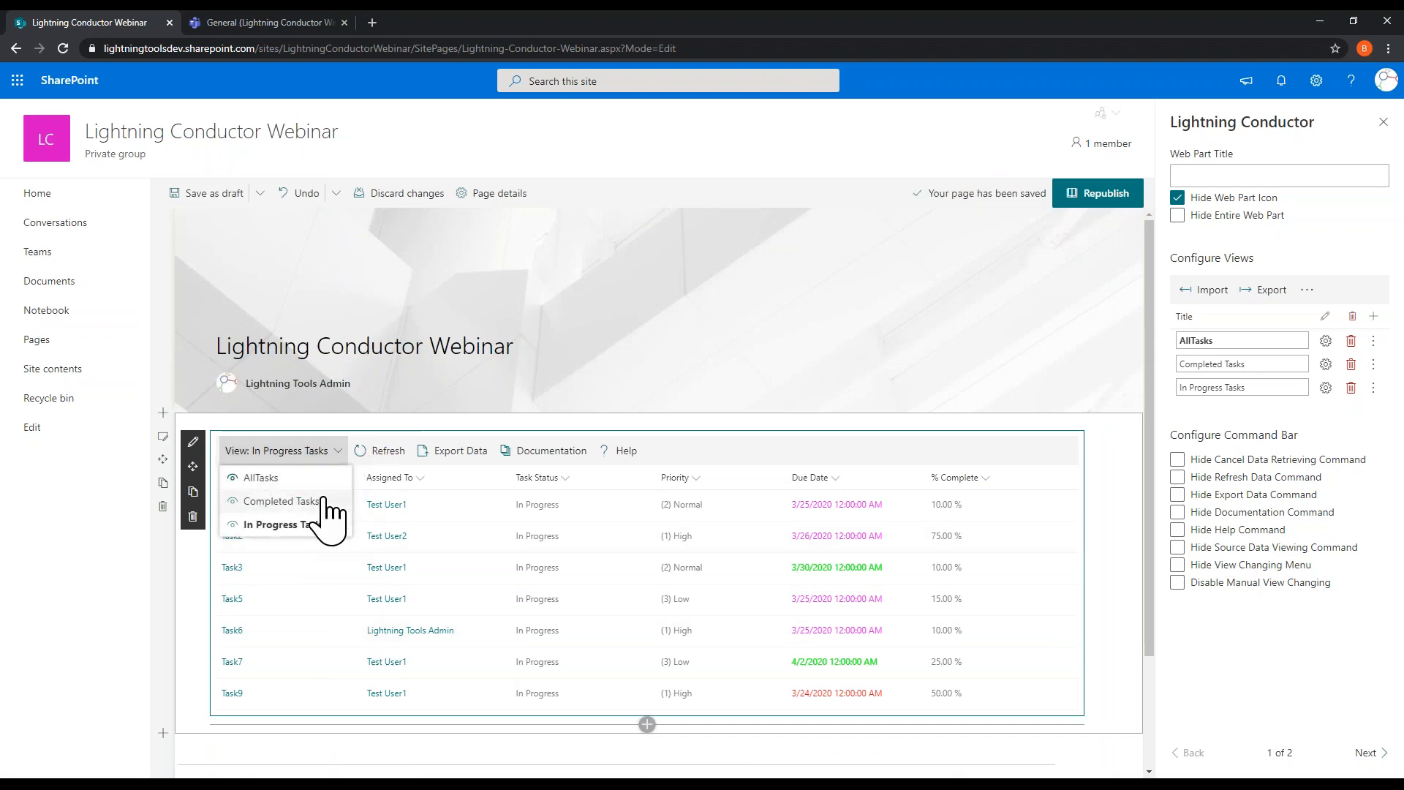
pyautogui.click(322, 500)
pyautogui.click(334, 452)
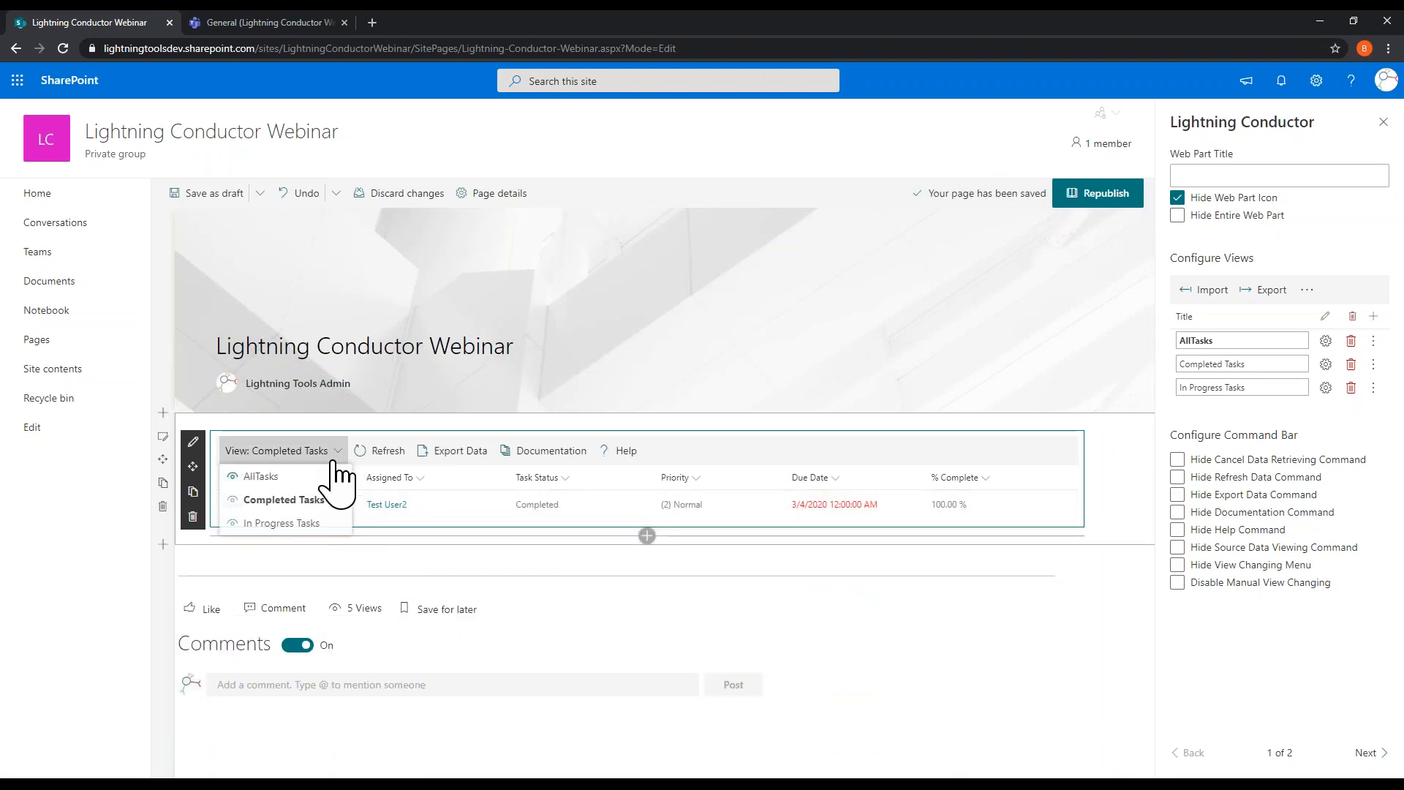
pyautogui.click(329, 477)
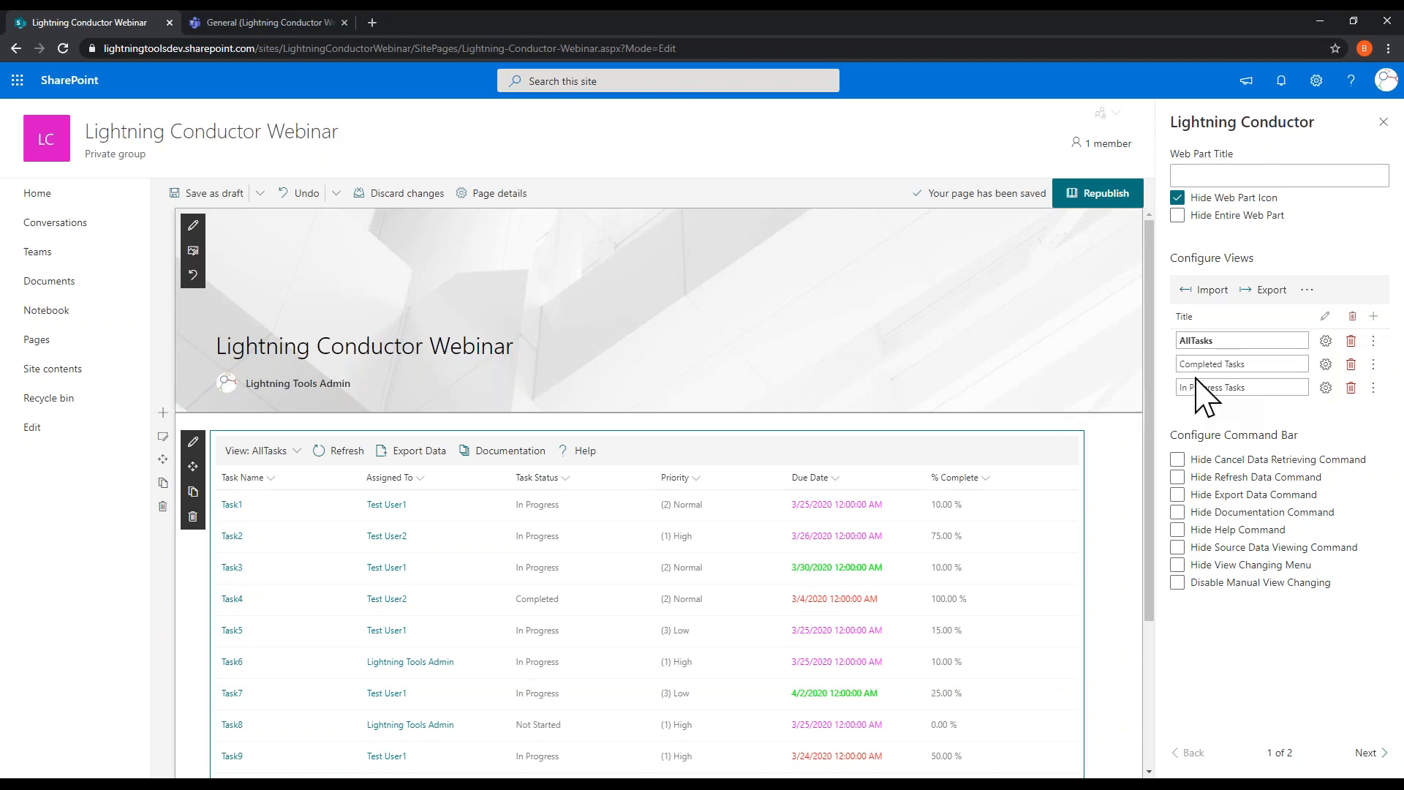
pyautogui.click(1130, 194)
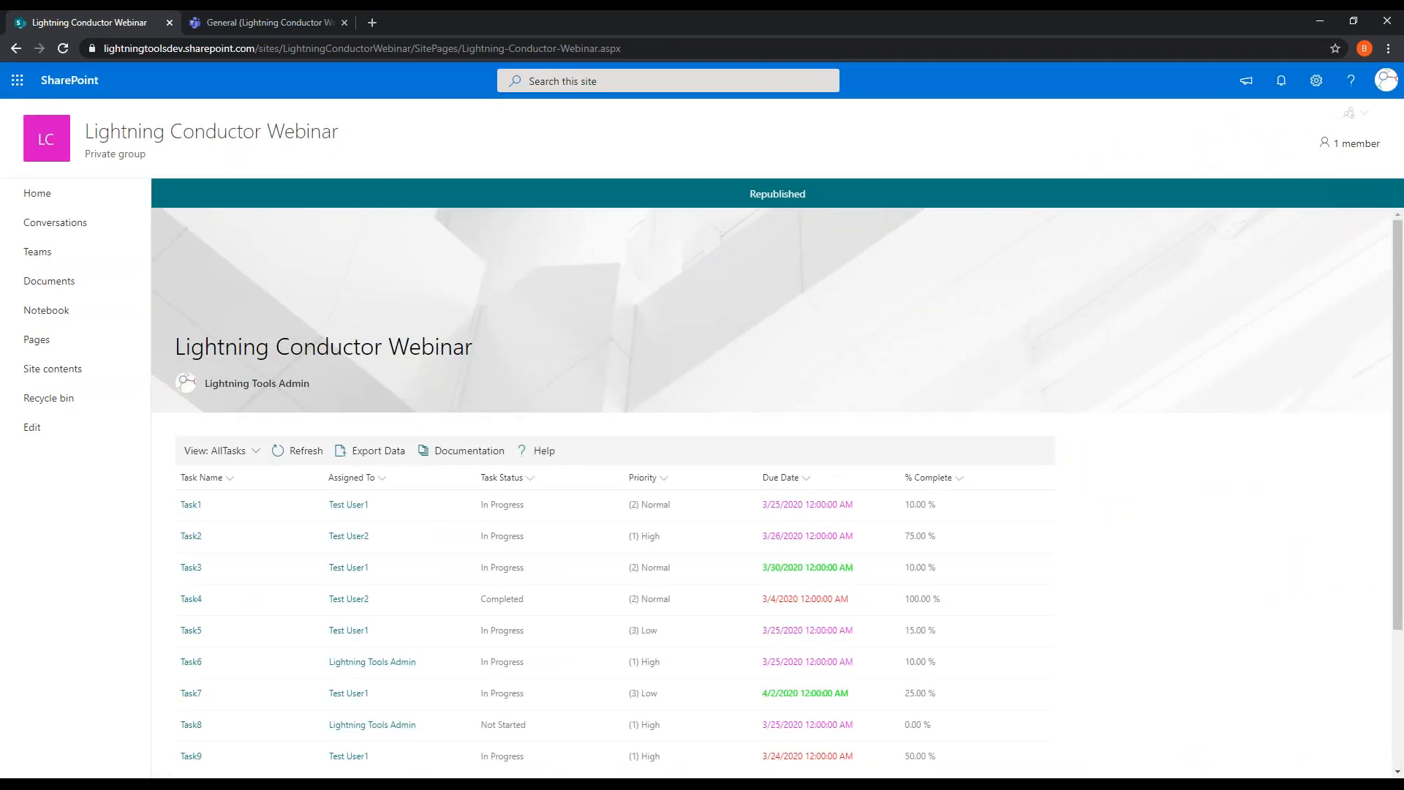
# Step: Append the query string ?Viewname=Completed Tasks to the page's URL and load it
pyautogui.doubleClick(685, 48)
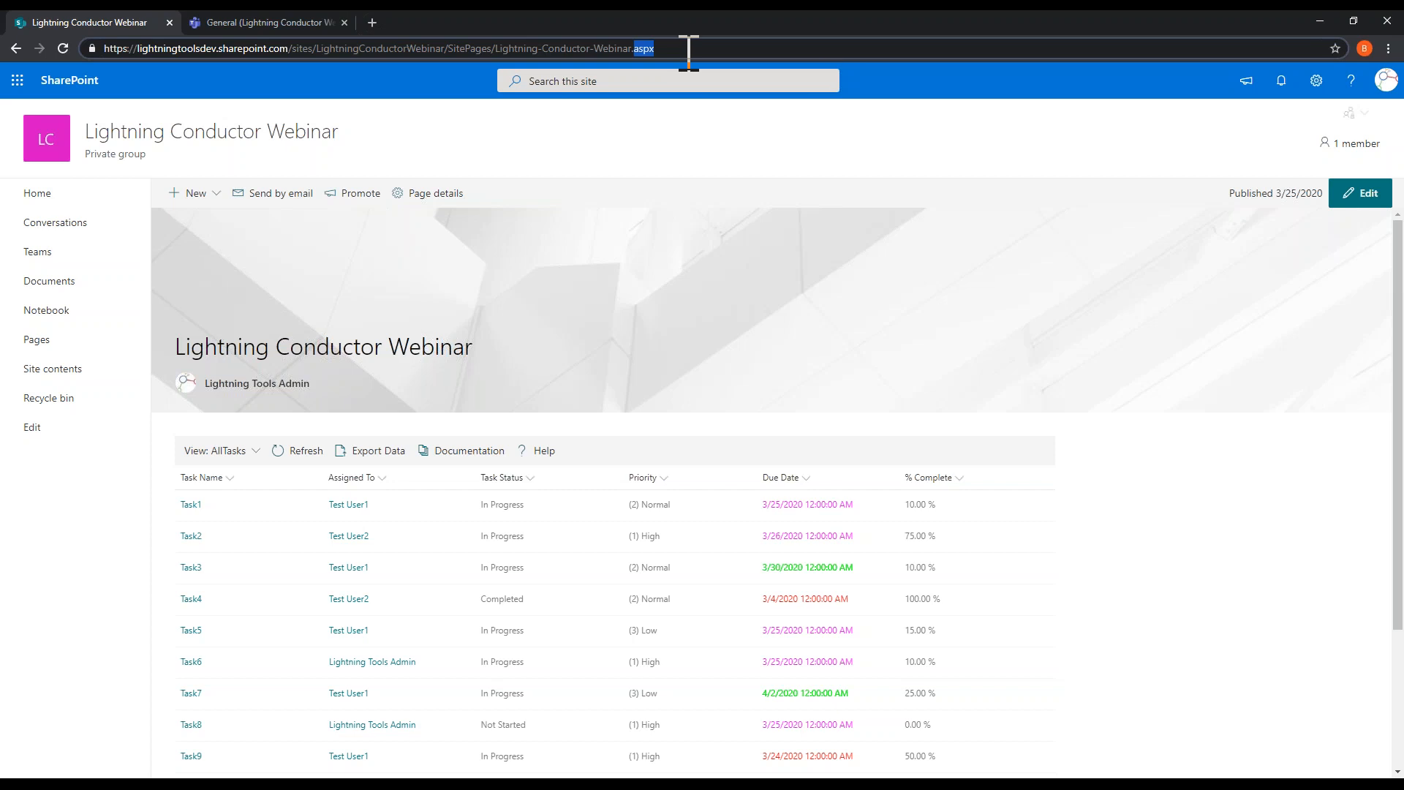
pyautogui.click(710, 49)
pyautogui.write('?')
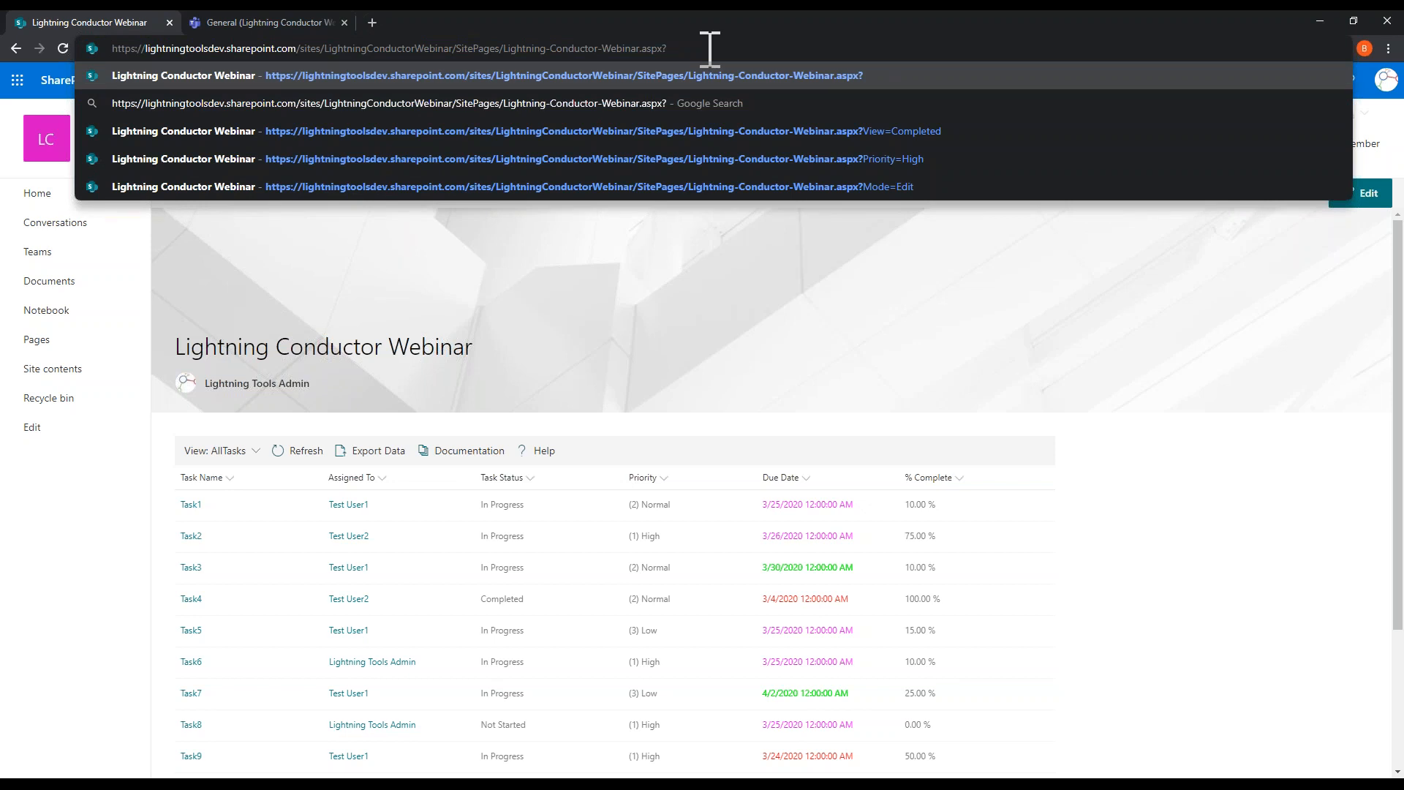
pyautogui.write('Viewname')
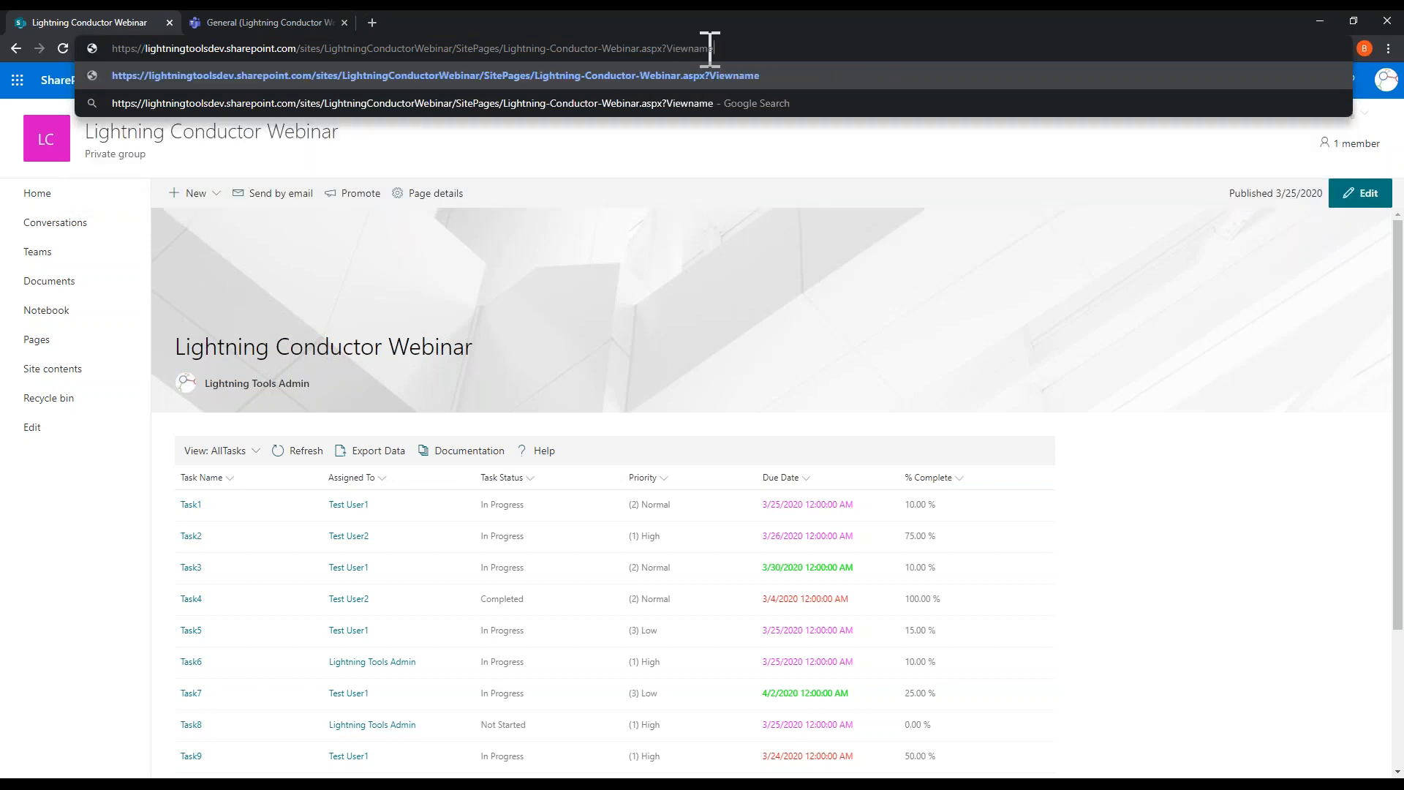
pyautogui.write('=')
pyautogui.click(251, 456)
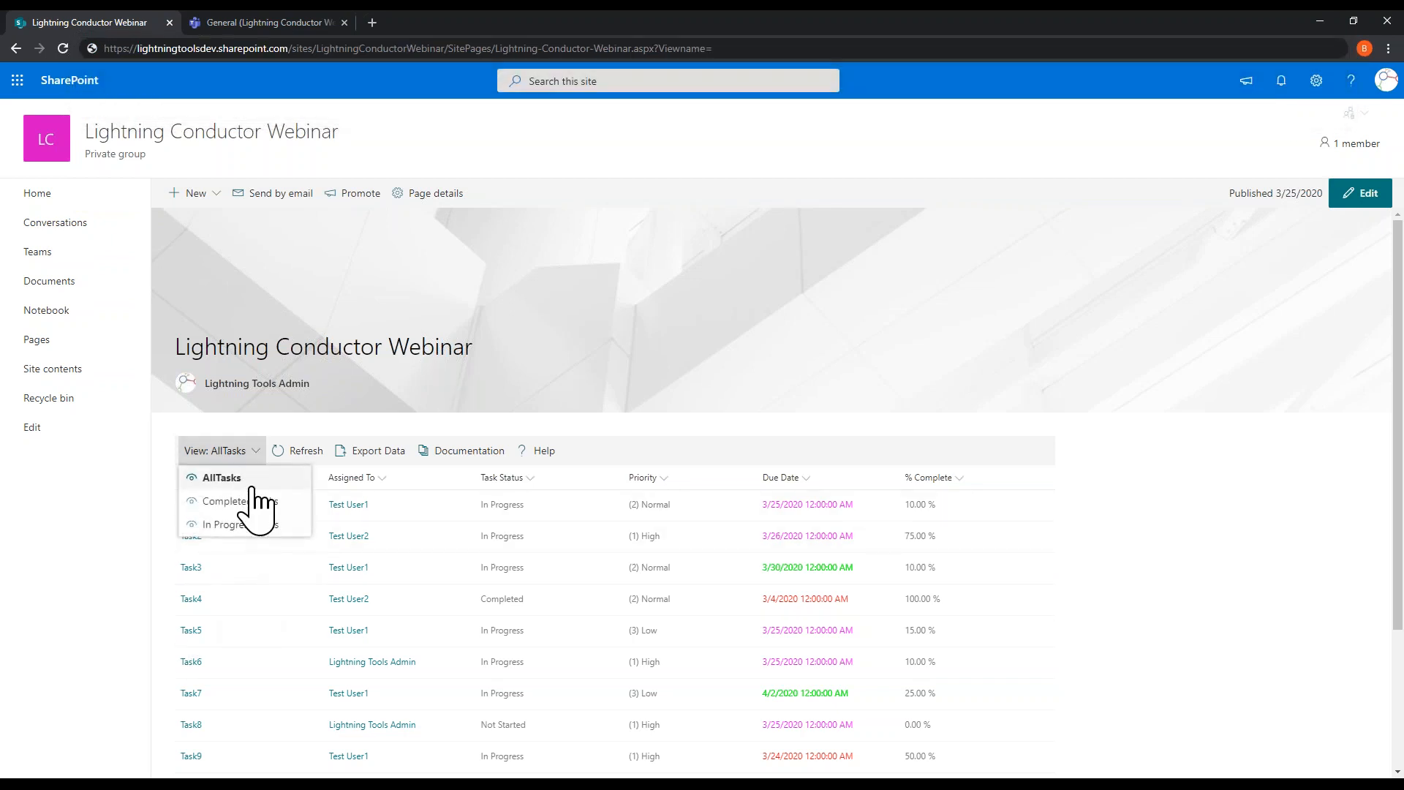
pyautogui.click(723, 50)
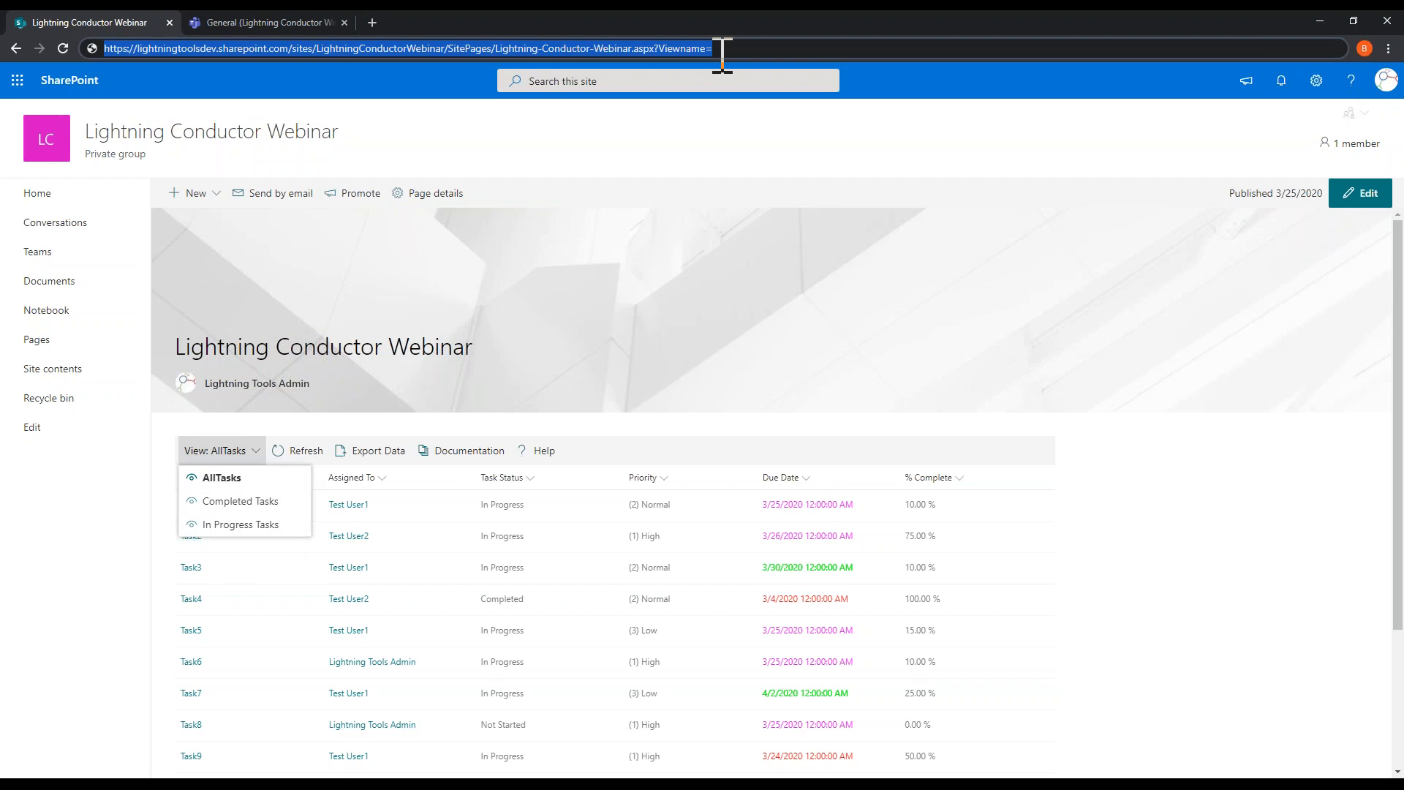
pyautogui.click(722, 50)
pyautogui.write('Comple')
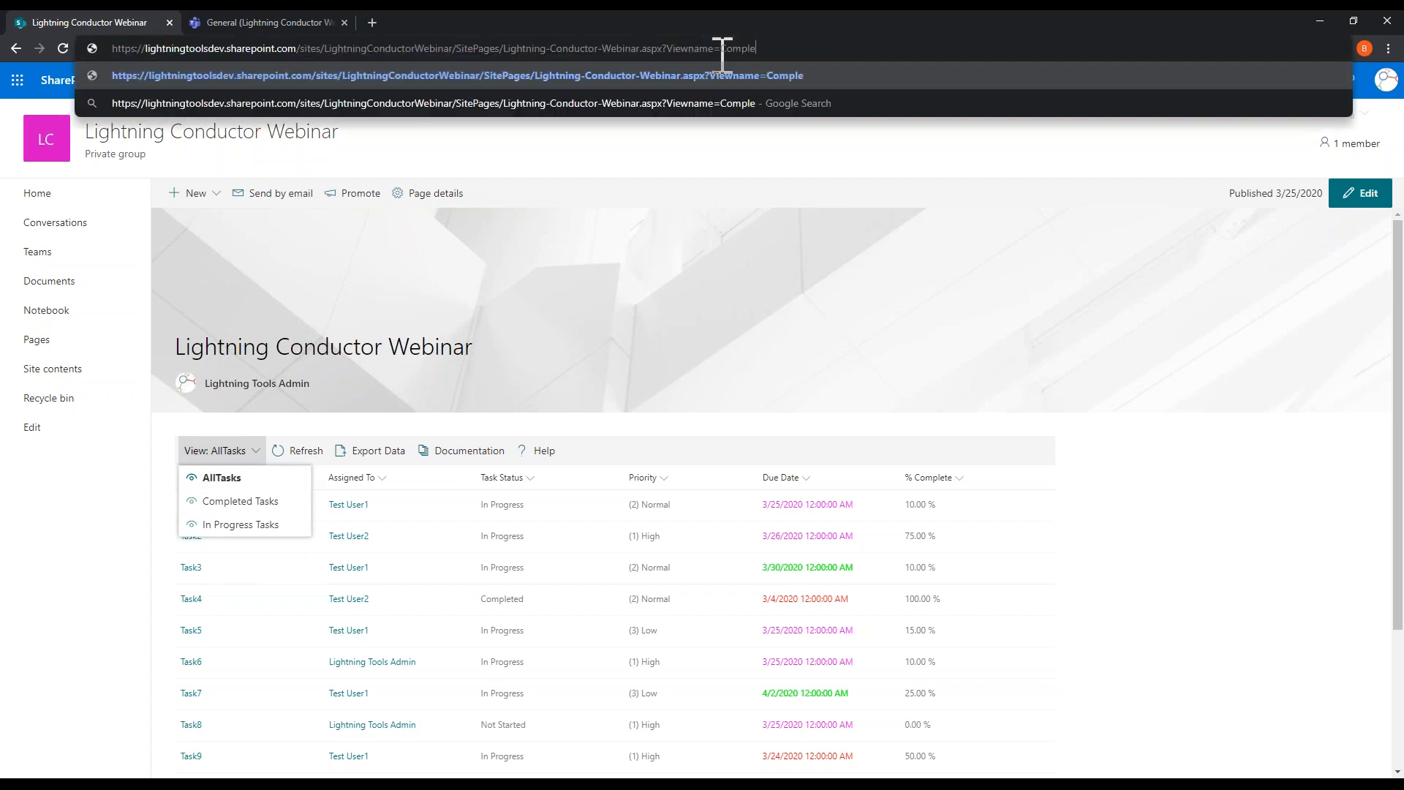
pyautogui.write('ted Tasks')
pyautogui.press('Return')
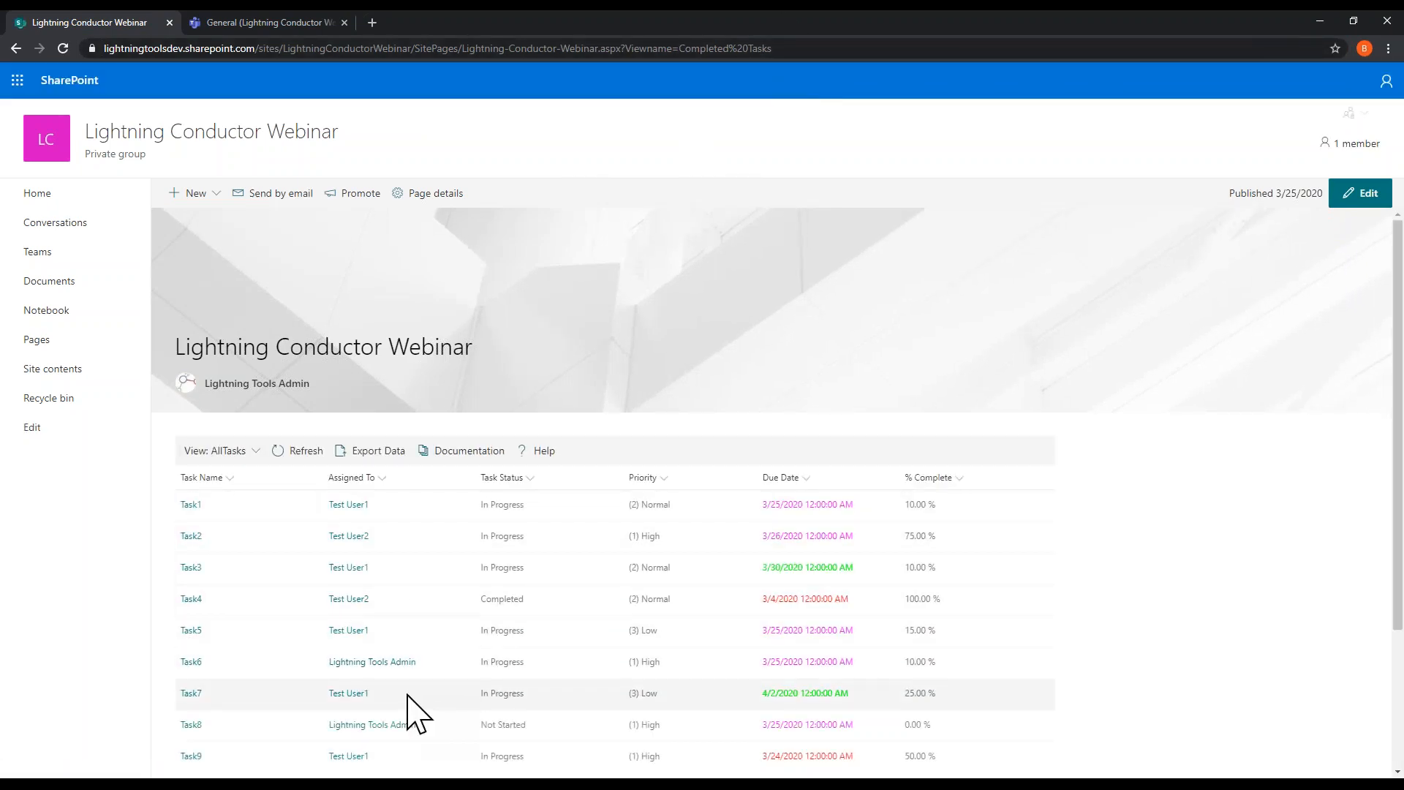
# Step: Open the page and its Lightning Conductor web part for editing, and choose Page environment as the default view connection's data source
pyautogui.click(1366, 194)
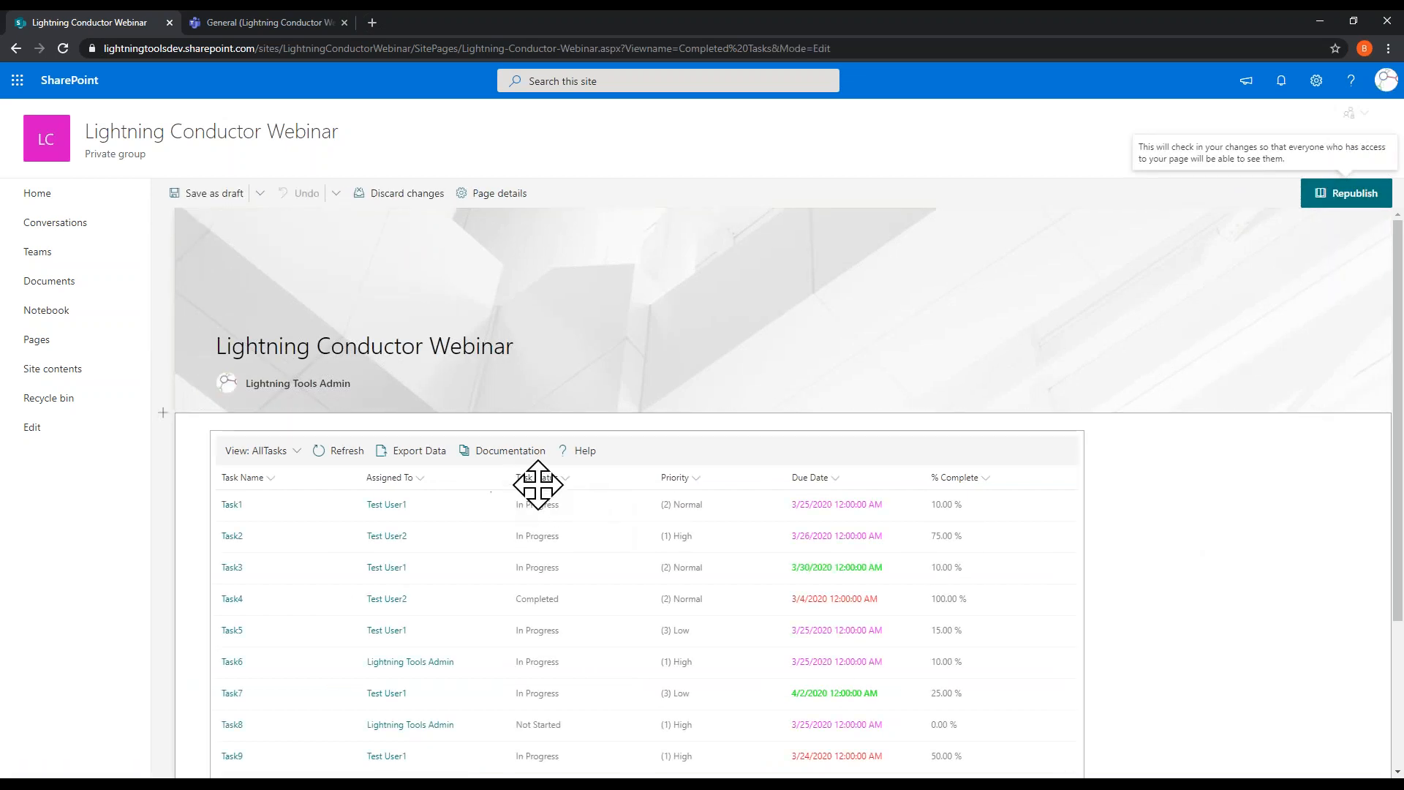
pyautogui.click(664, 457)
pyautogui.click(193, 443)
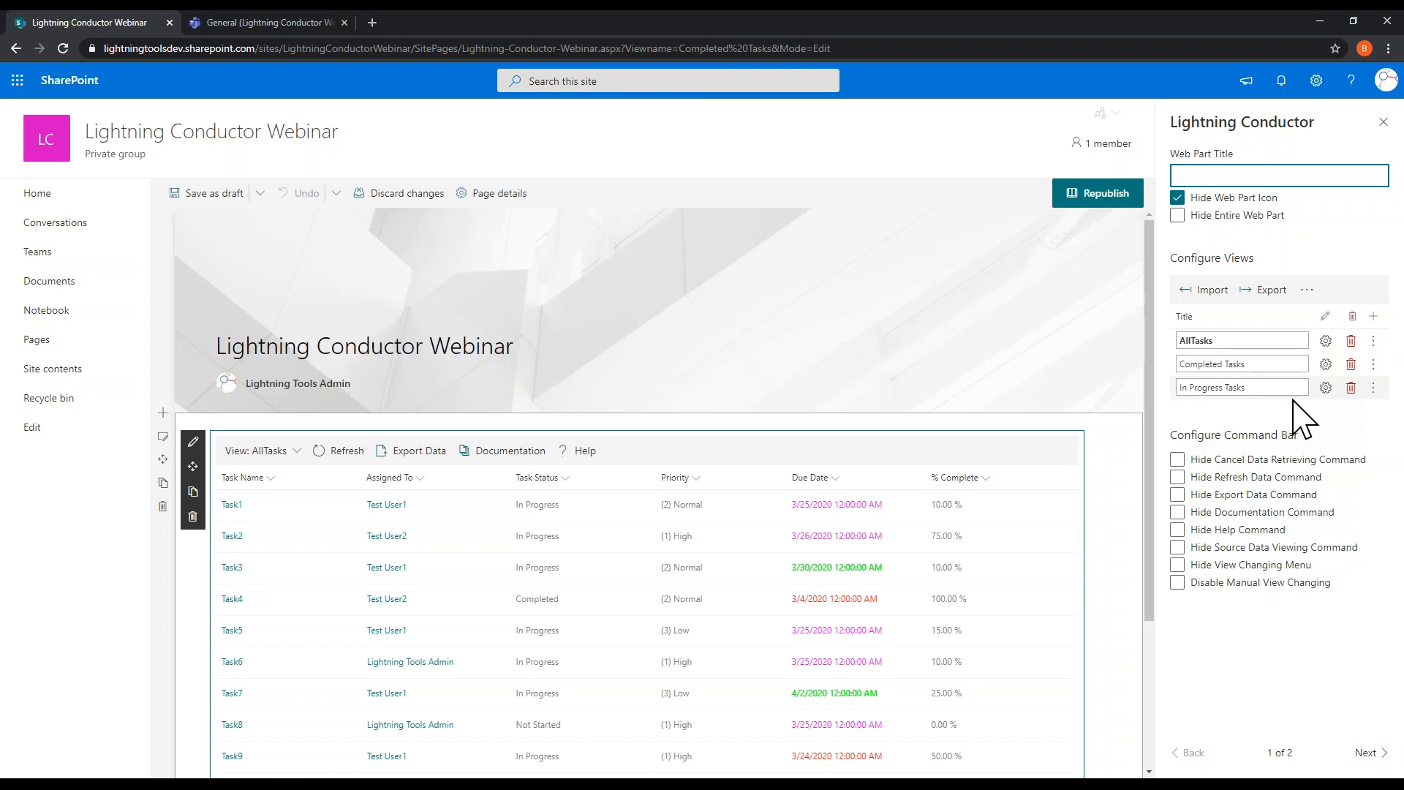
pyautogui.click(1307, 290)
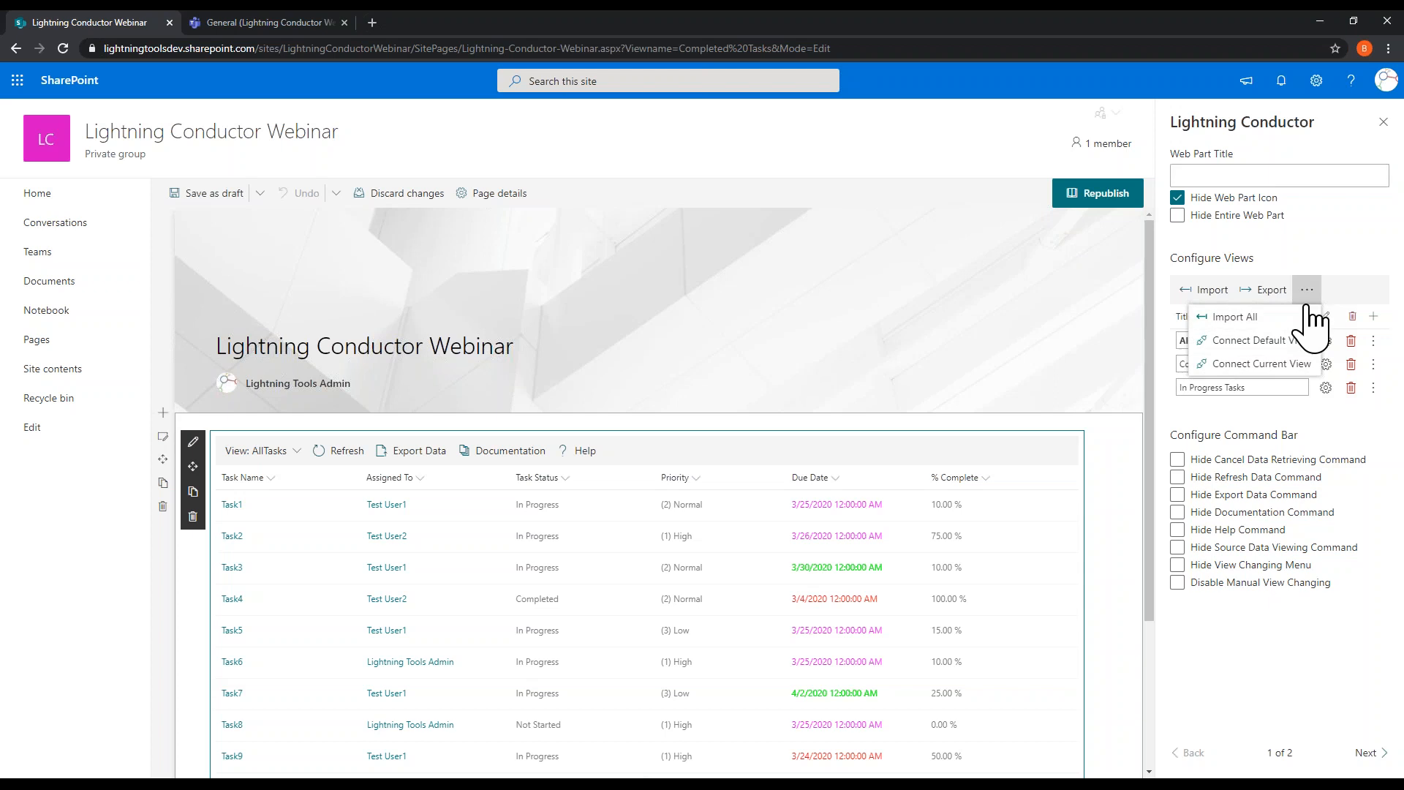
pyautogui.click(1270, 341)
pyautogui.click(964, 401)
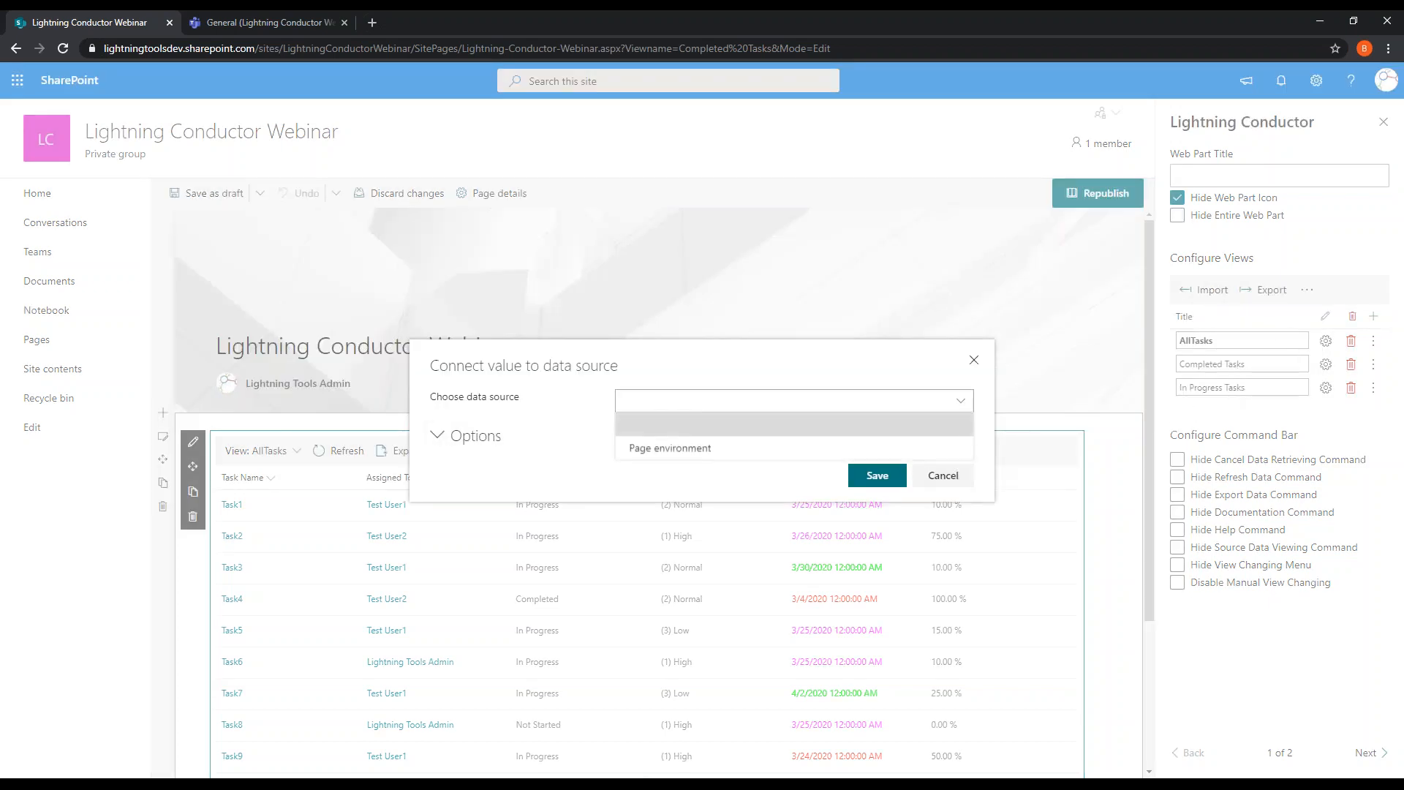
pyautogui.click(691, 450)
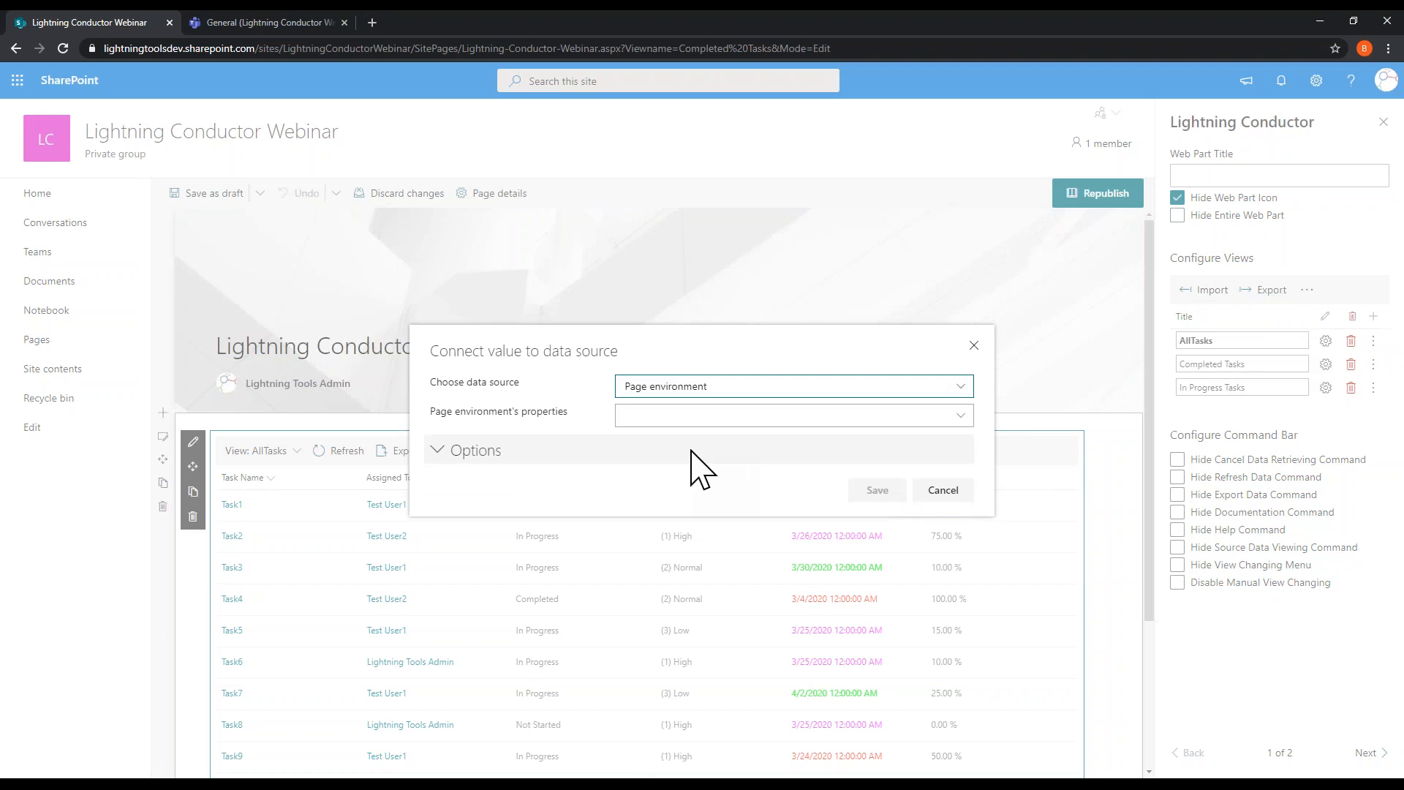
# Step: Link the default view connection to Query string, Query parameters and the Viewname parameter, and save the connection
pyautogui.click(961, 415)
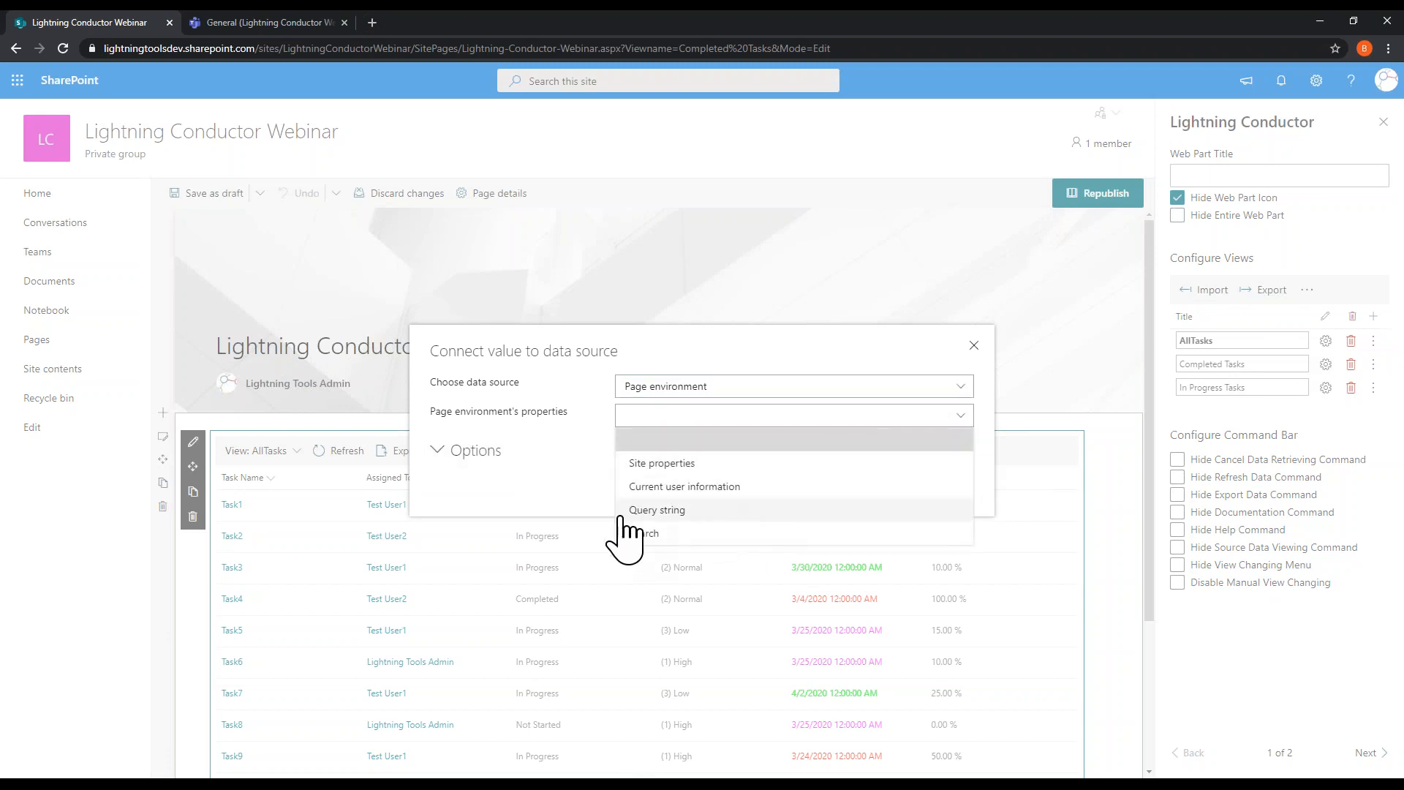
pyautogui.click(669, 510)
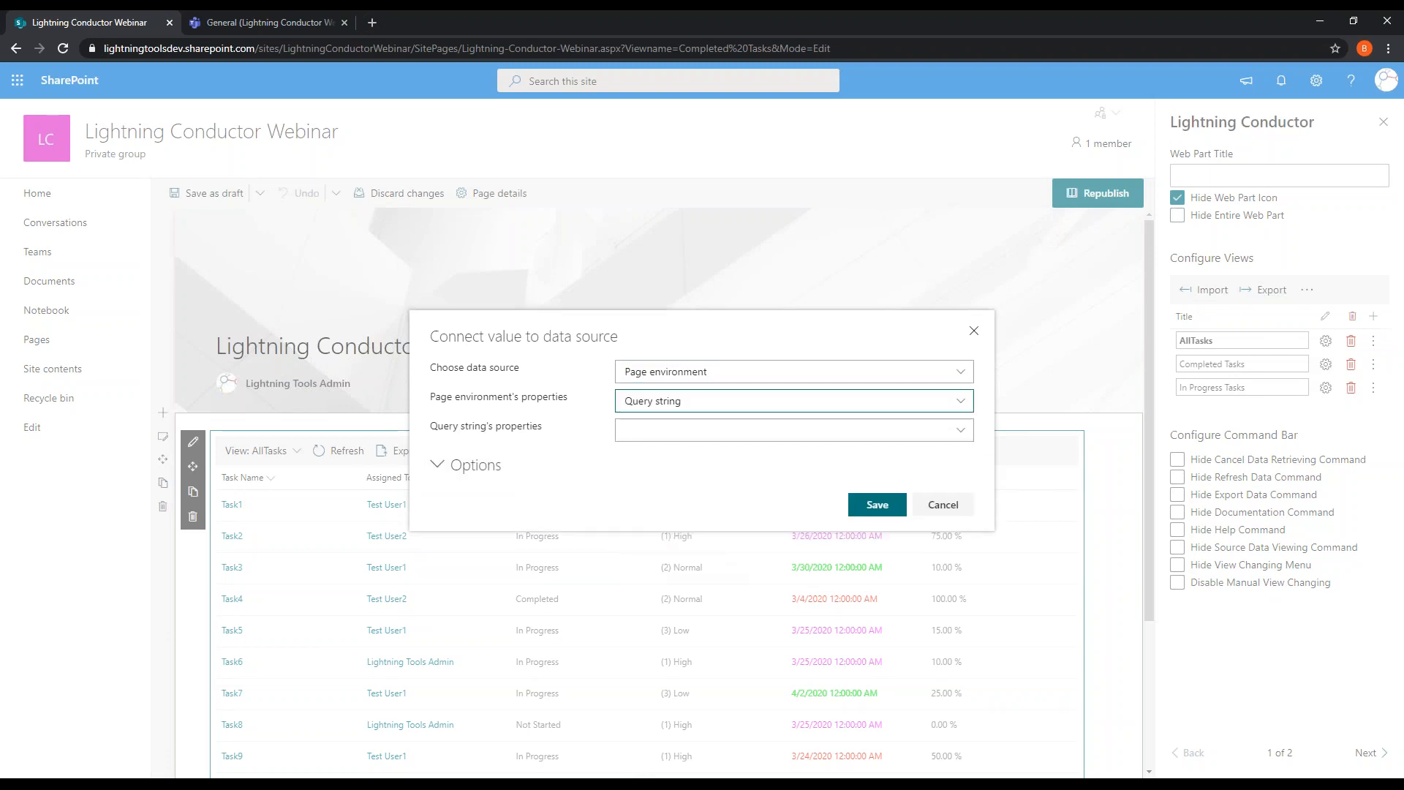
pyautogui.click(951, 431)
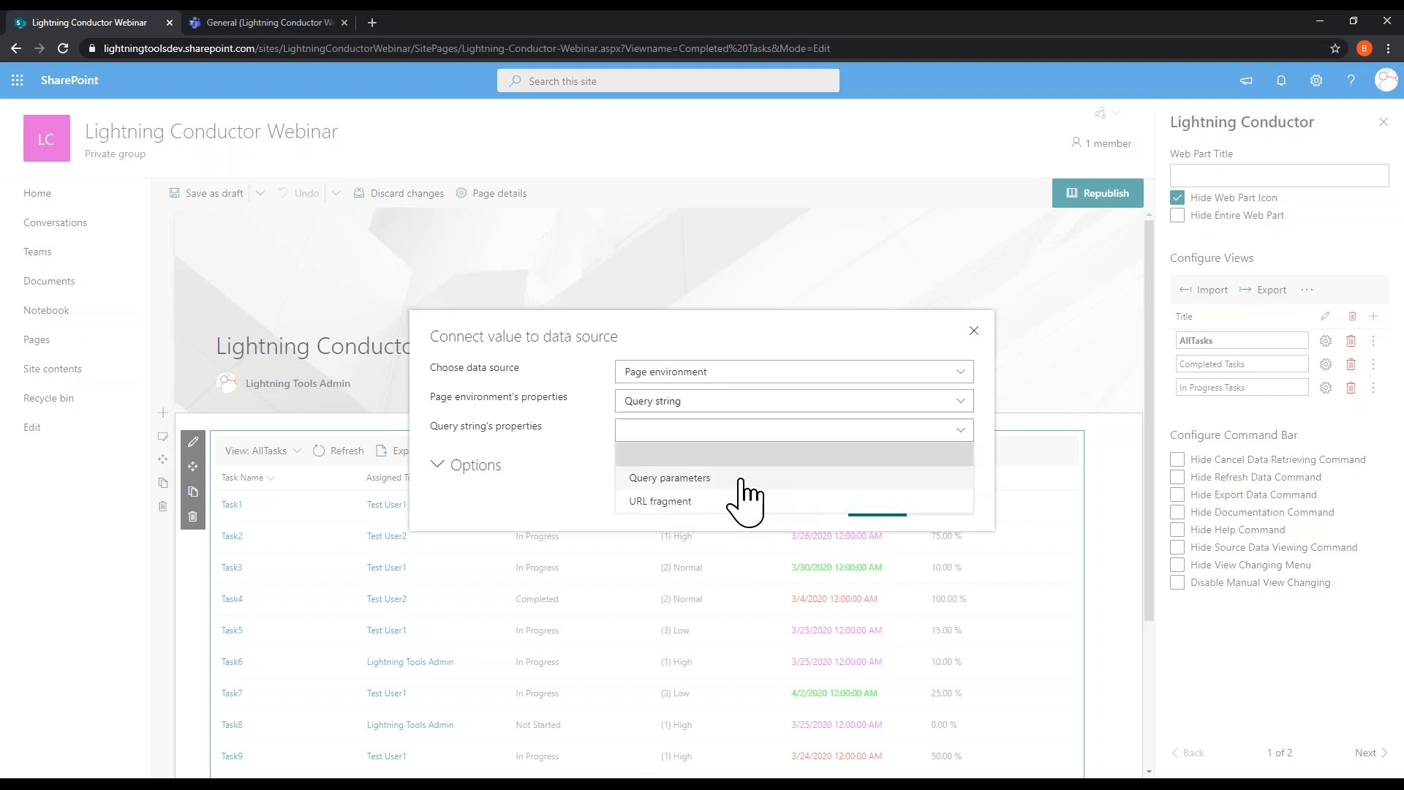
pyautogui.click(662, 479)
pyautogui.click(962, 445)
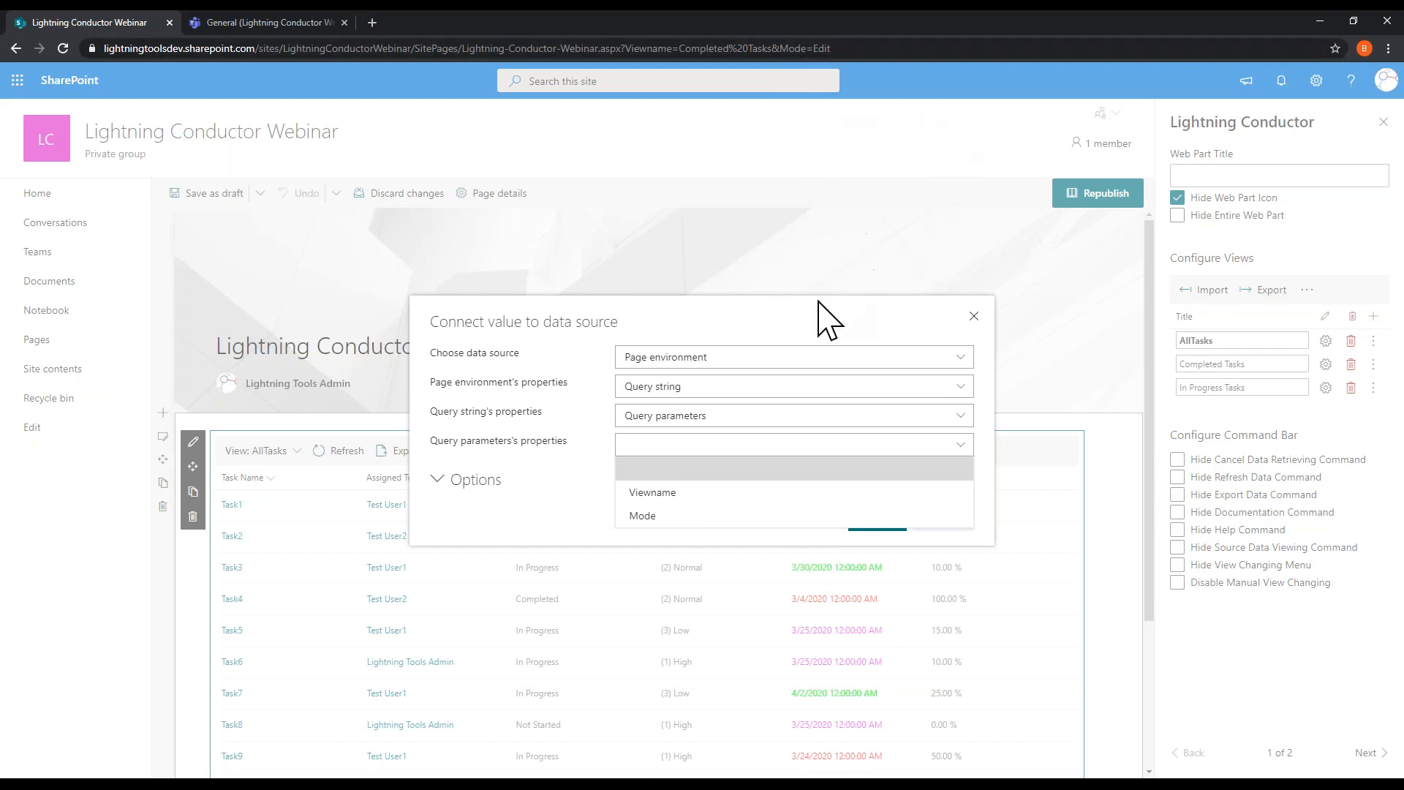
pyautogui.click(697, 492)
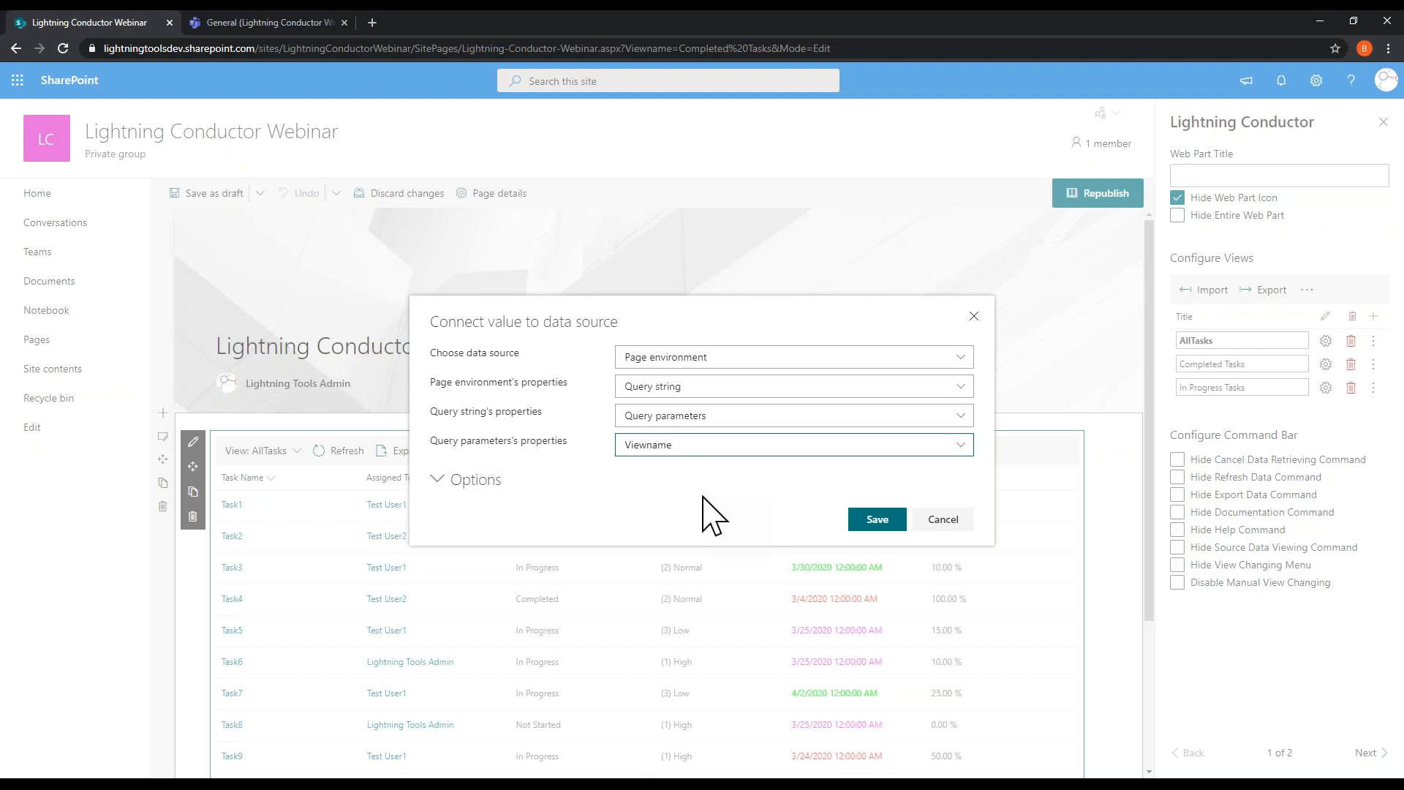
pyautogui.click(871, 521)
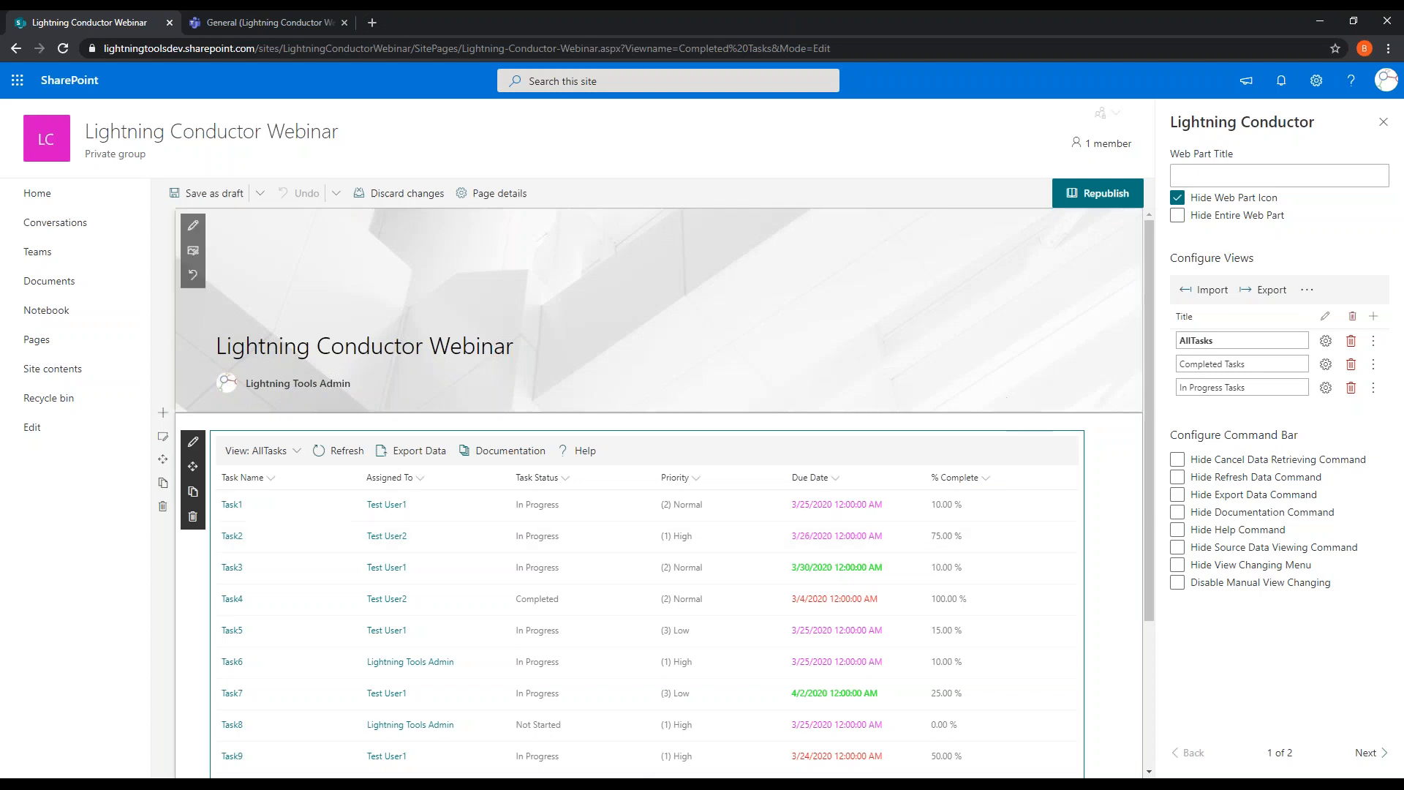
# Step: Republish the page and reload its URL with the Completed Tasks view name to check the selected view
pyautogui.click(1111, 199)
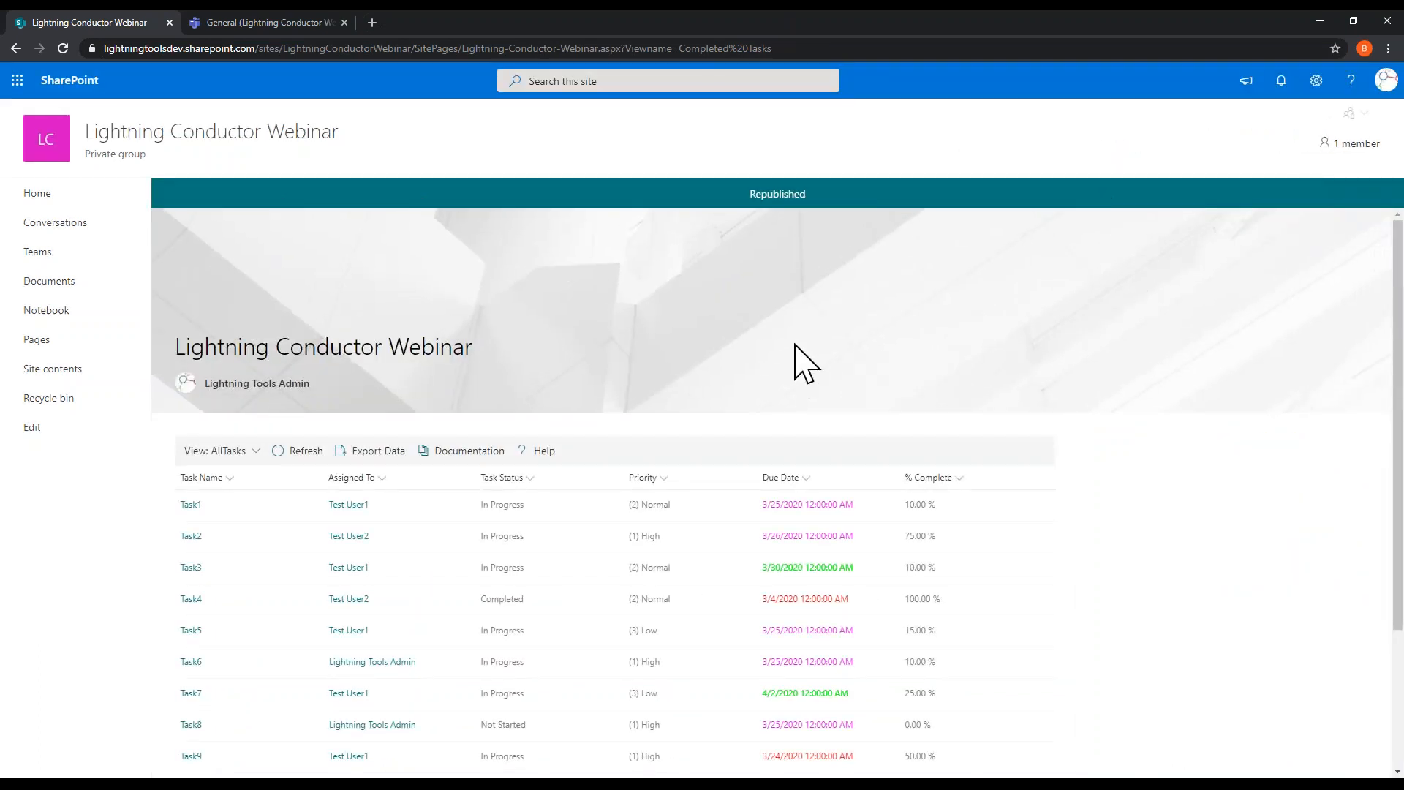
pyautogui.click(816, 48)
pyautogui.press('Return')
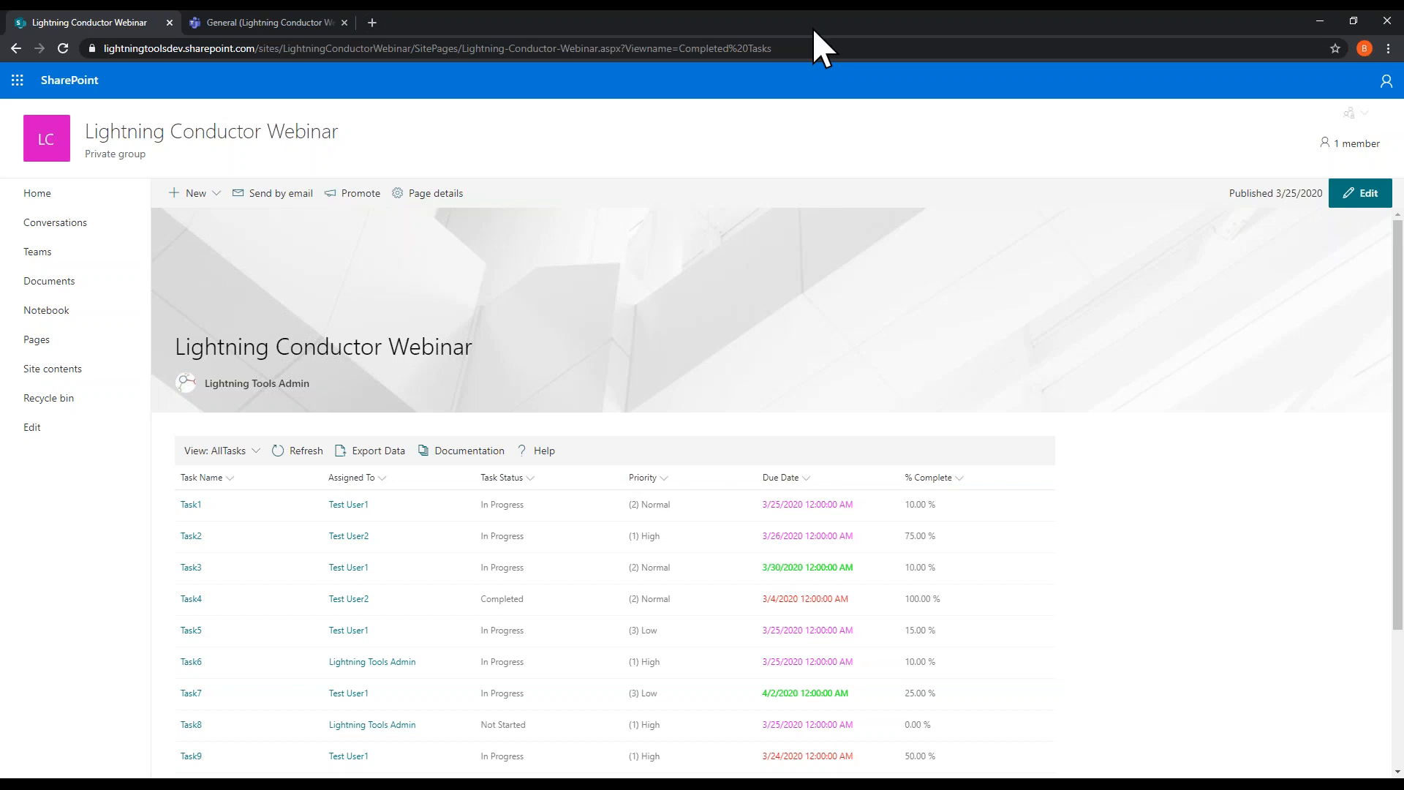
pyautogui.click(254, 452)
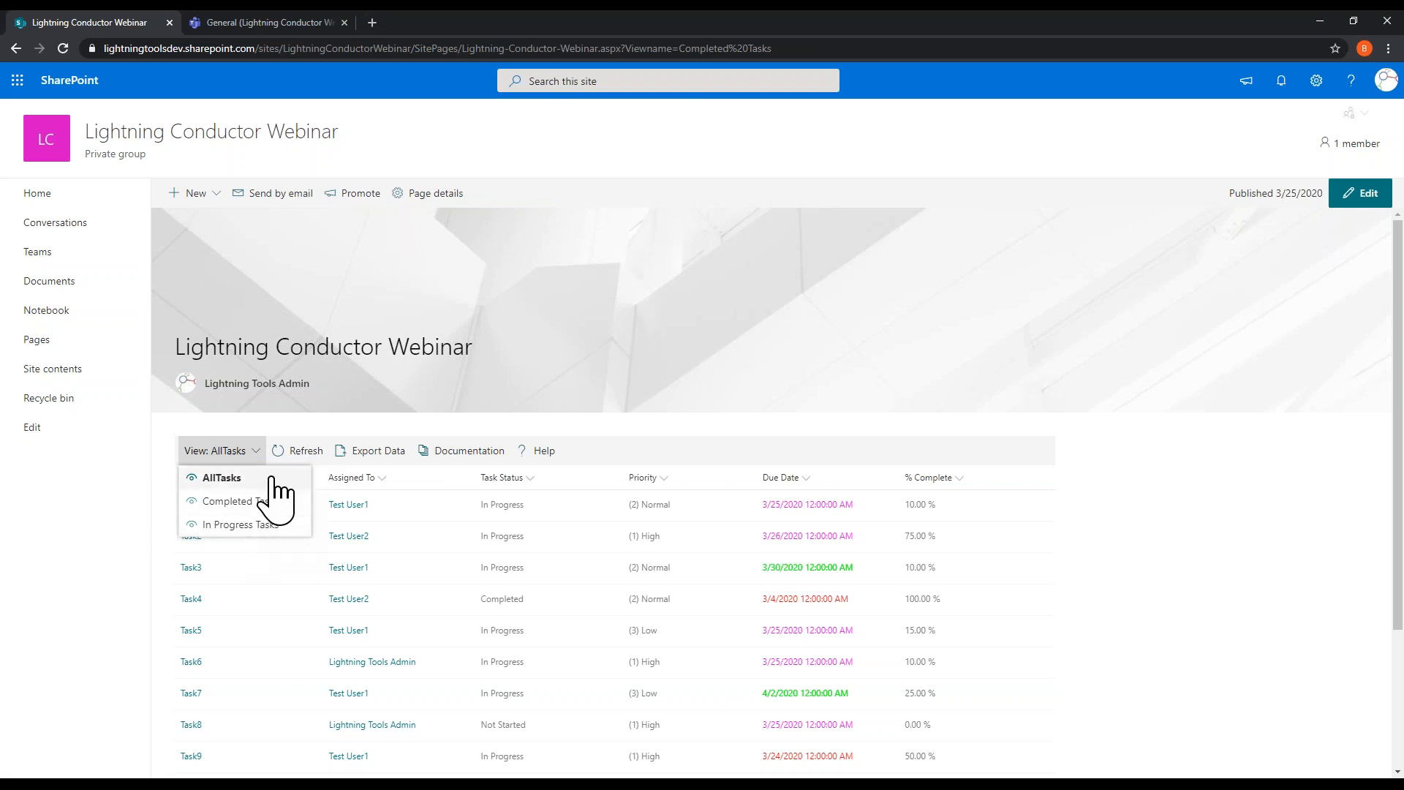
# Step: Edit the web part again and rename the Completed Tasks view to Completed and In Progress Tasks to InProgress
pyautogui.click(1365, 204)
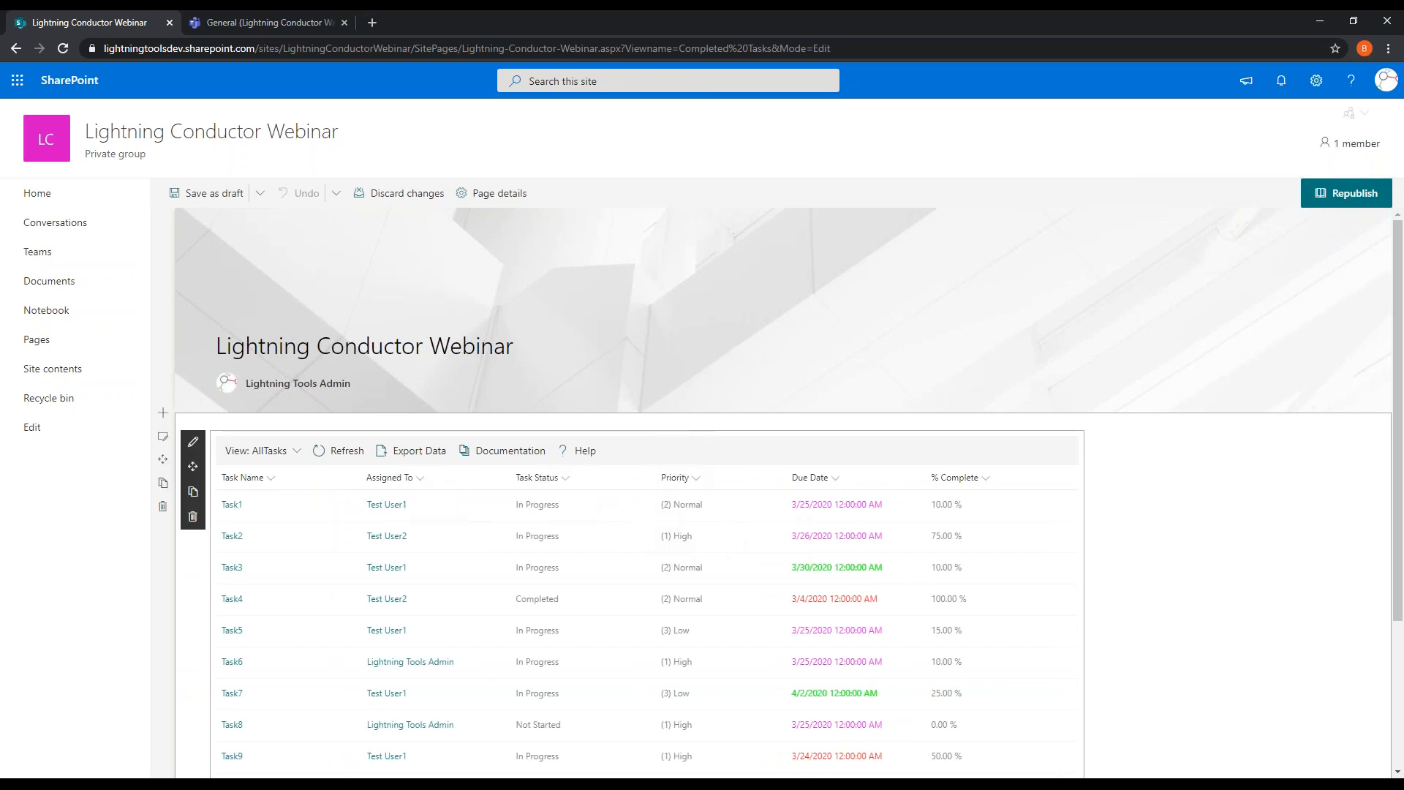
pyautogui.click(193, 441)
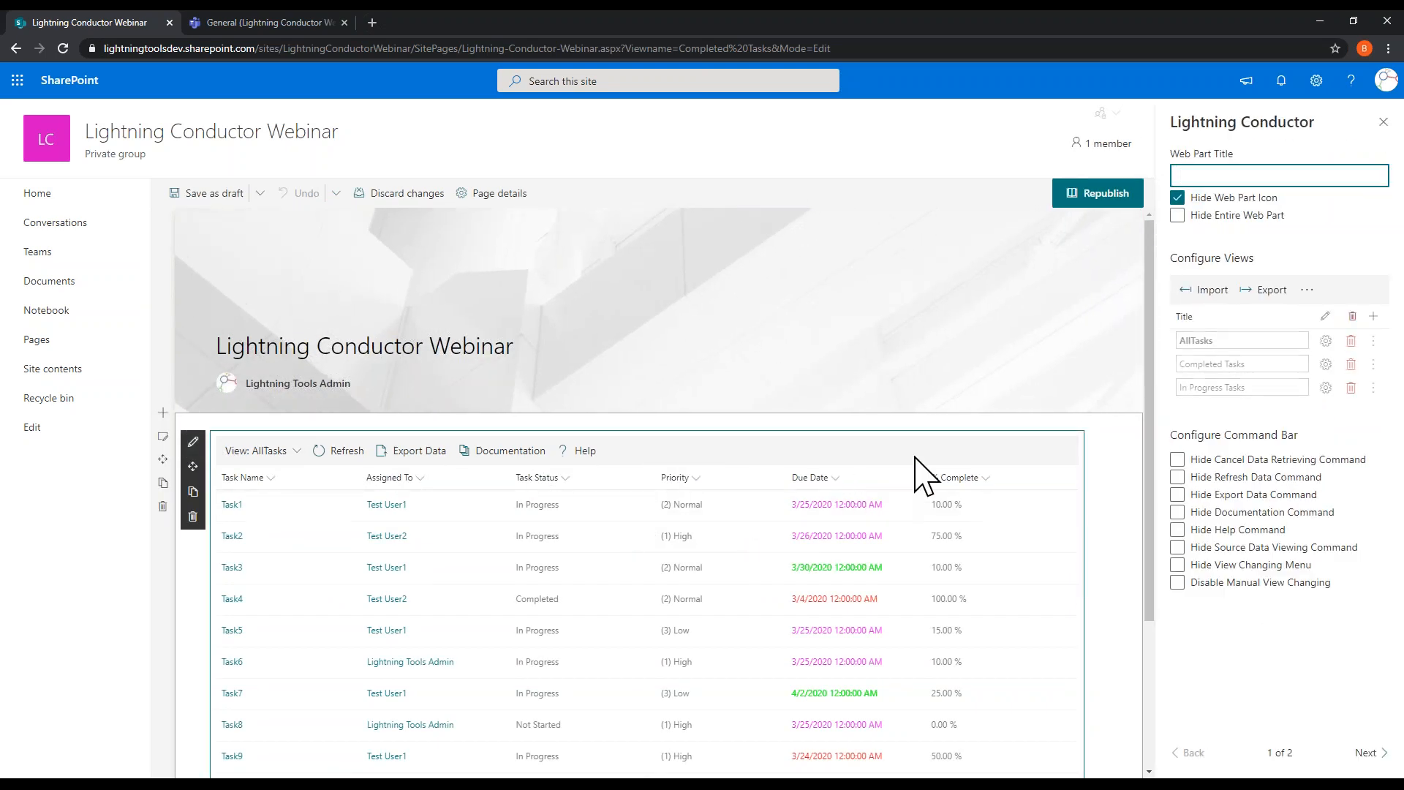
pyautogui.click(1307, 290)
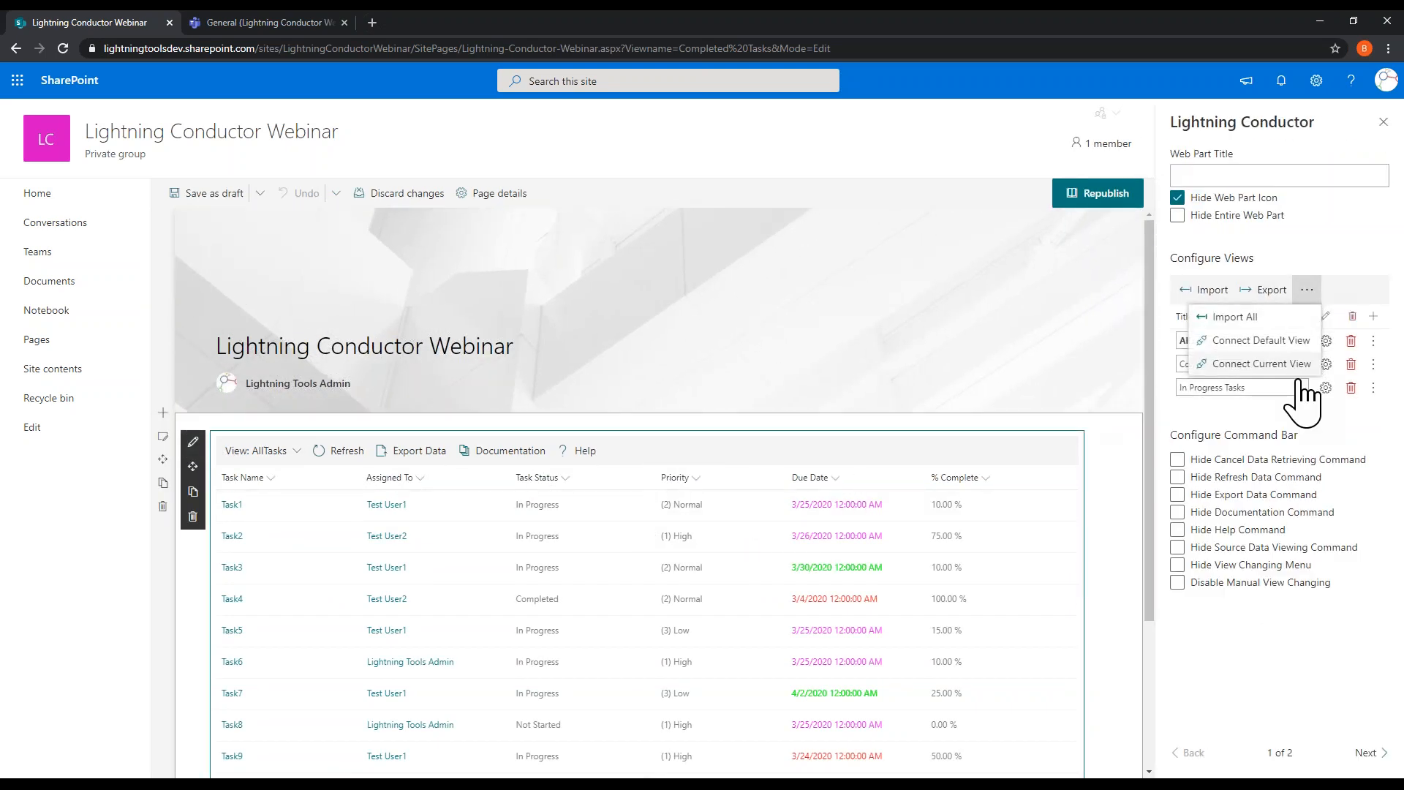
pyautogui.click(1264, 392)
pyautogui.moveTo(1260, 364); pyautogui.dragTo(1271, 363)
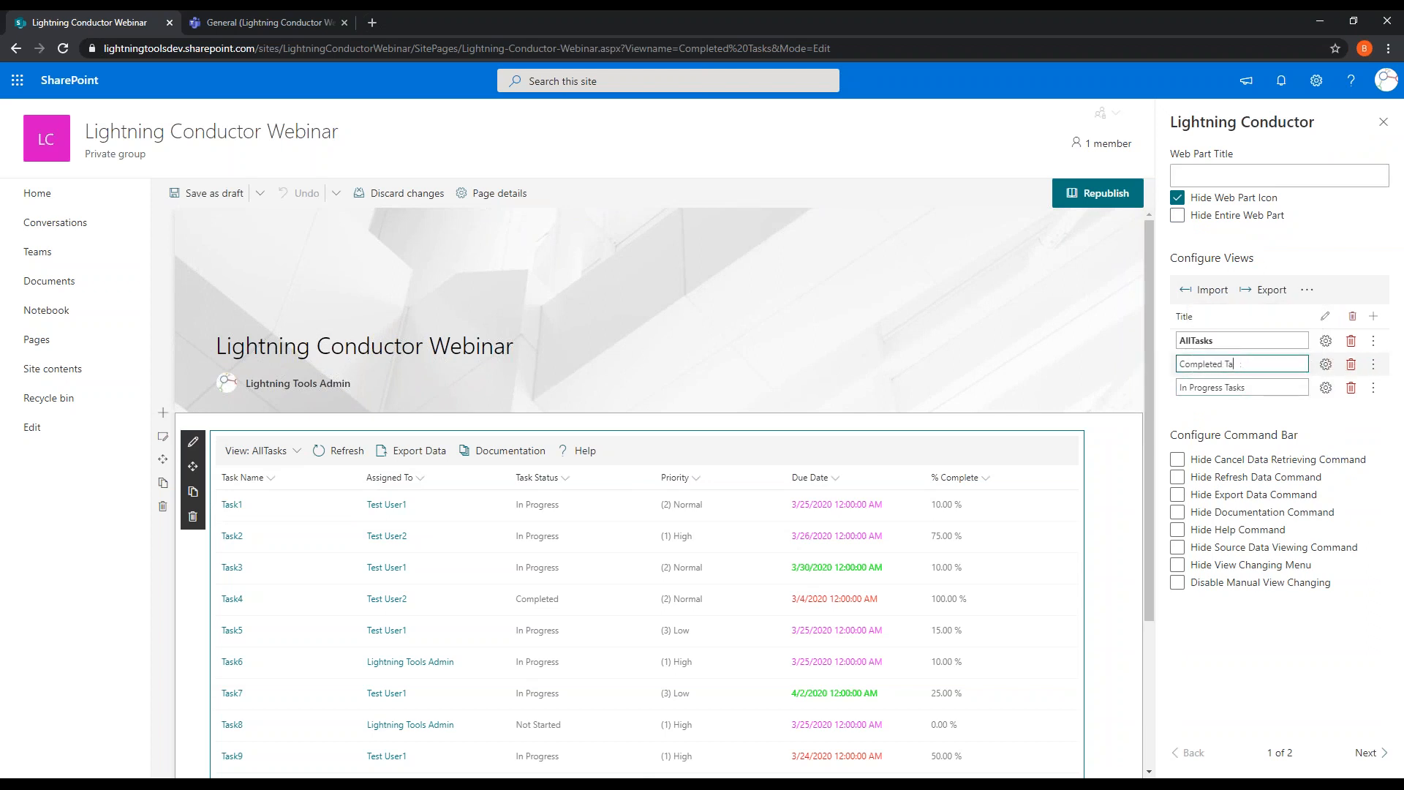
pyautogui.click(1275, 387)
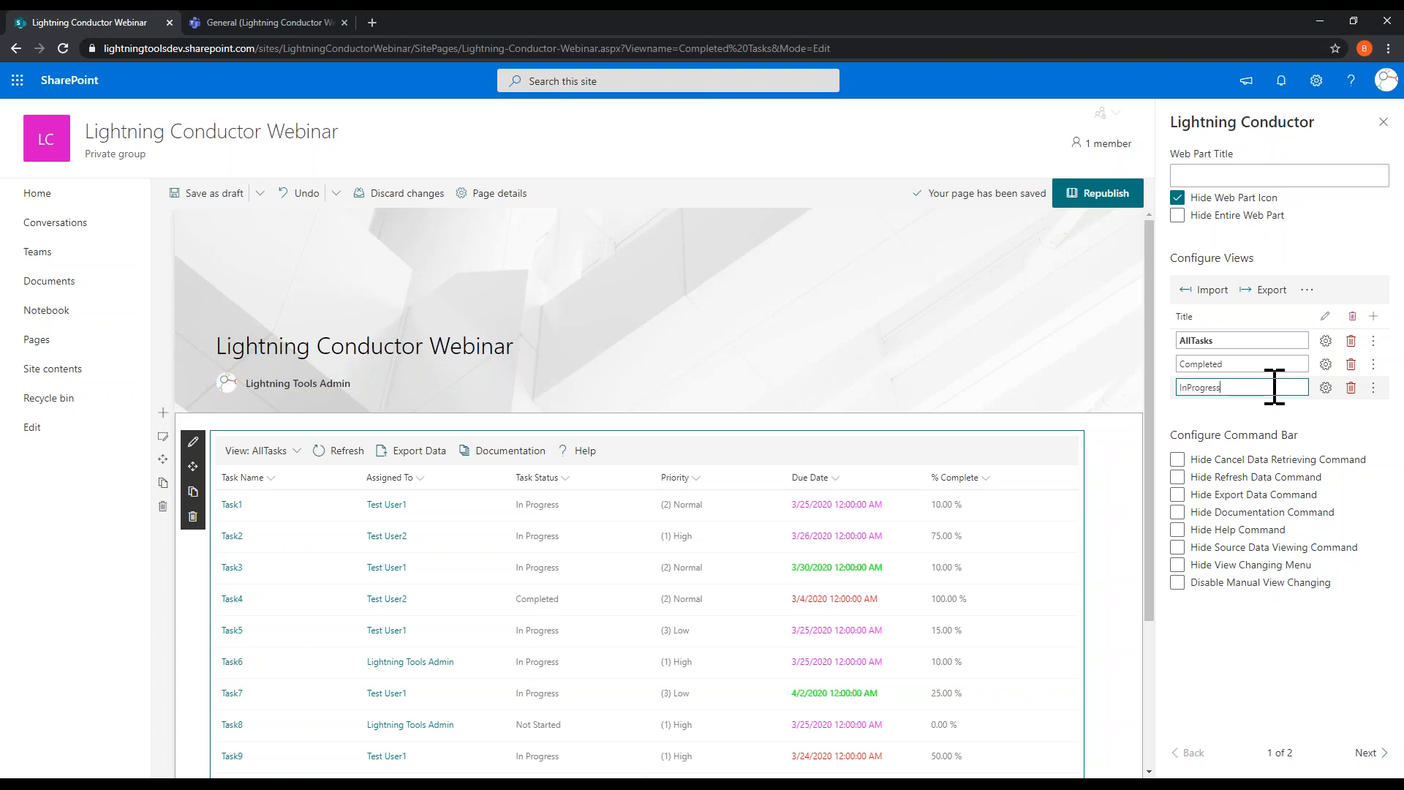
pyautogui.click(1353, 439)
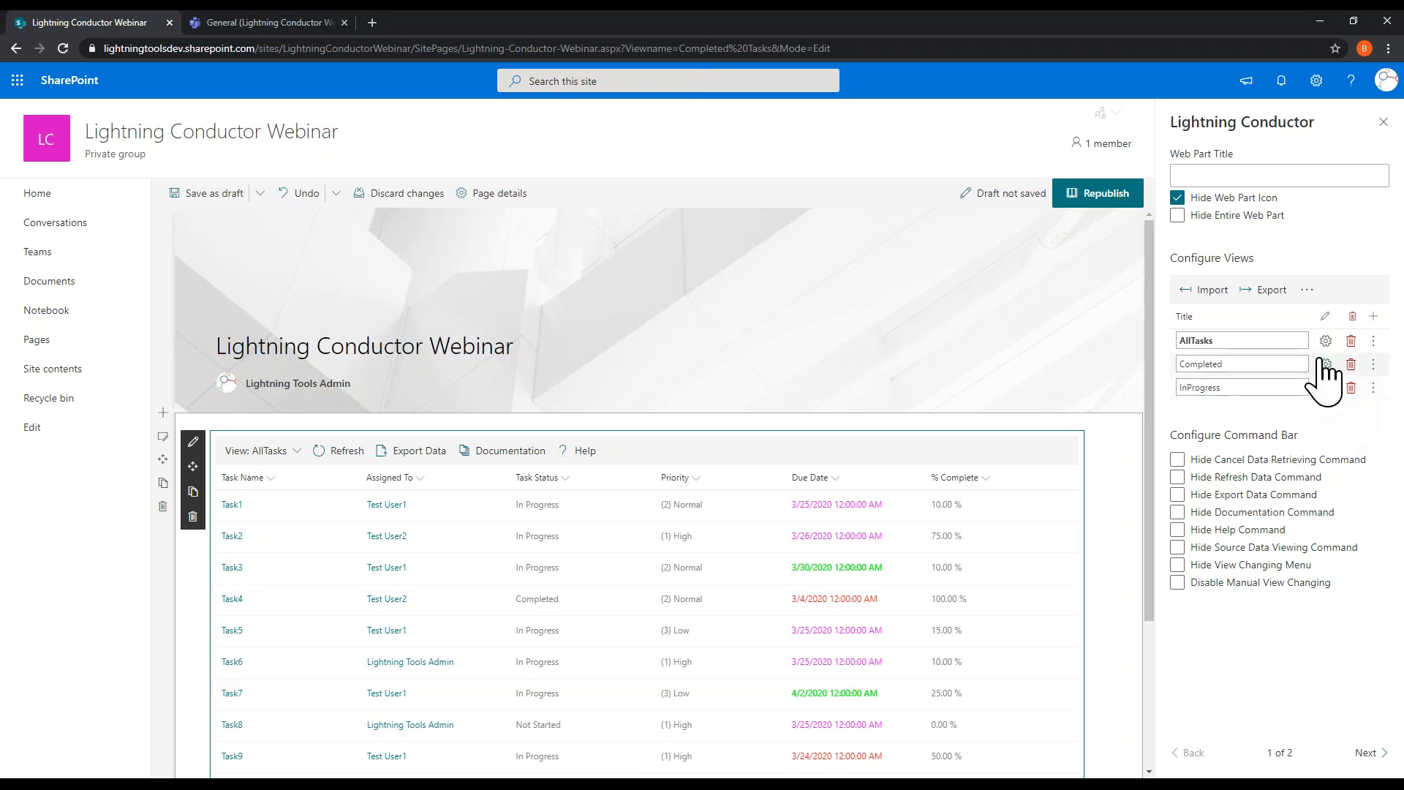
pyautogui.click(1307, 290)
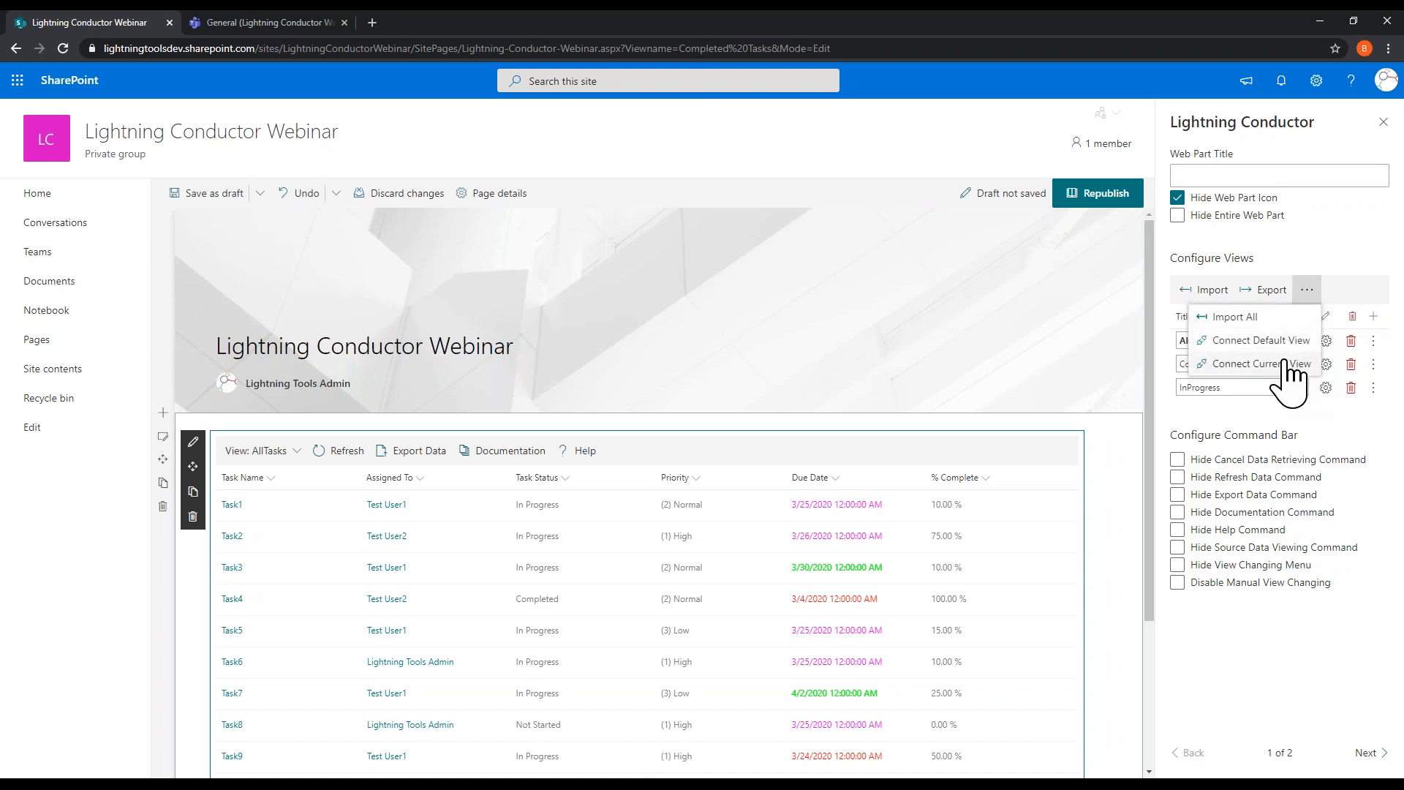
pyautogui.click(1291, 341)
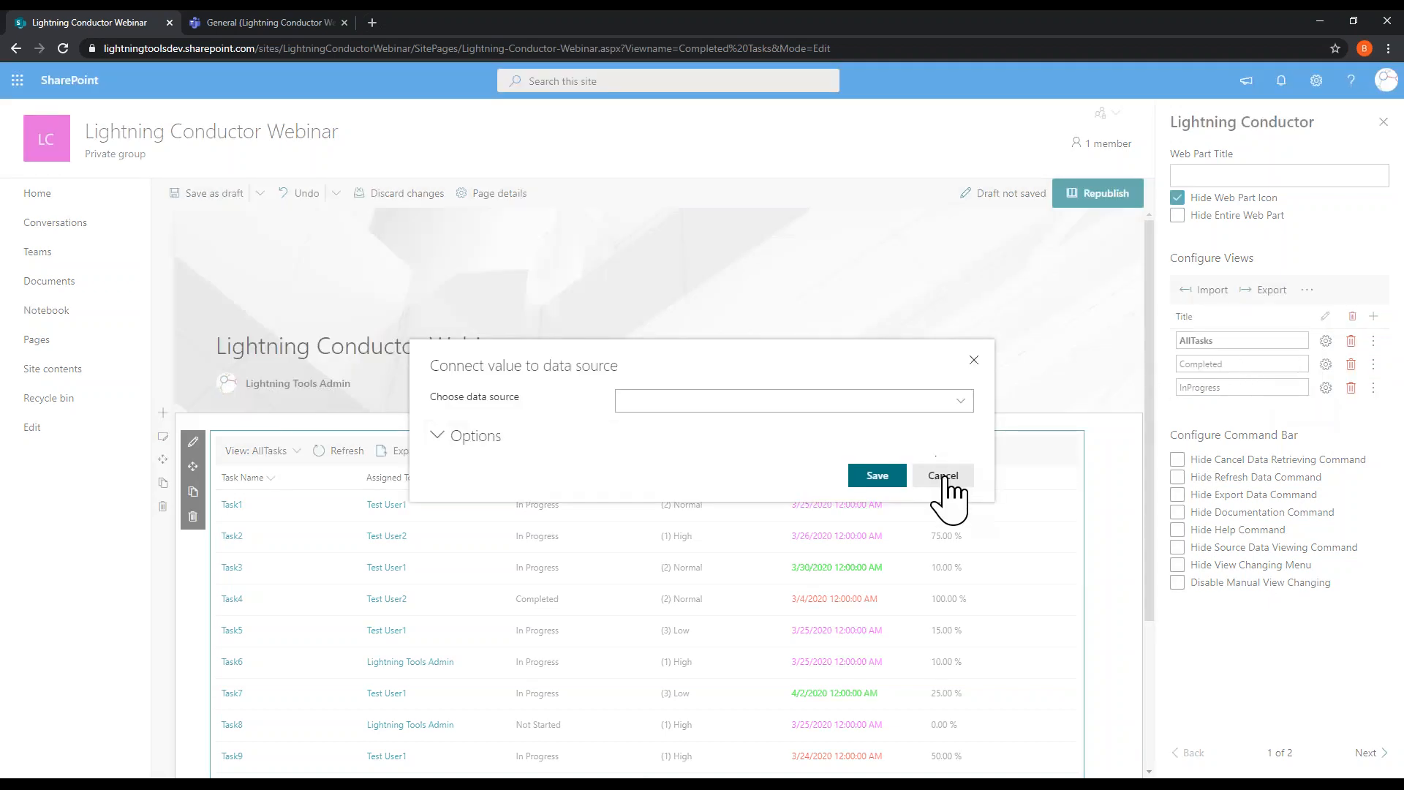
pyautogui.click(944, 477)
# Step: Connect the current view to the Page environment's Query string, using Query parameters and Viewname, and save the connection
pyautogui.click(1307, 292)
pyautogui.click(1242, 364)
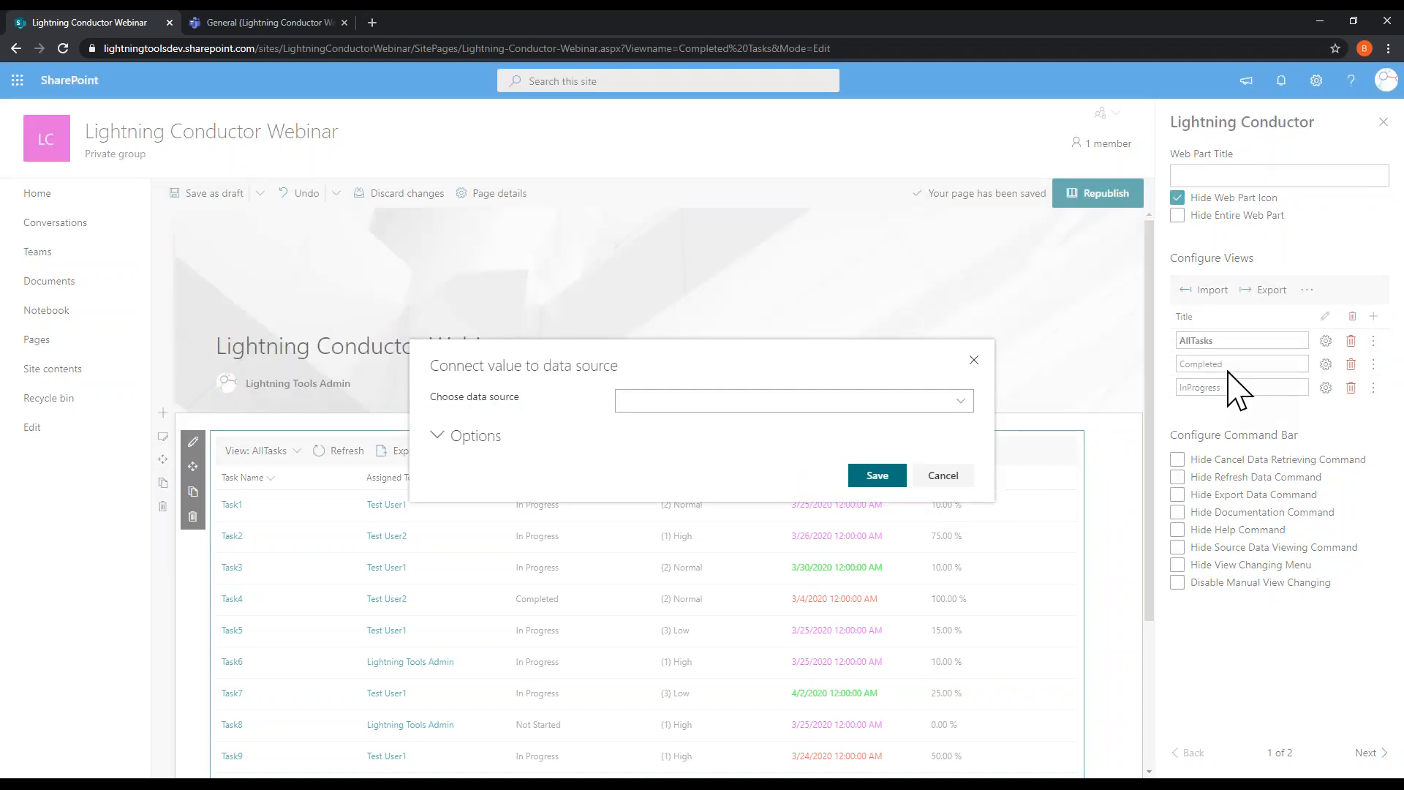
pyautogui.click(954, 402)
pyautogui.click(852, 449)
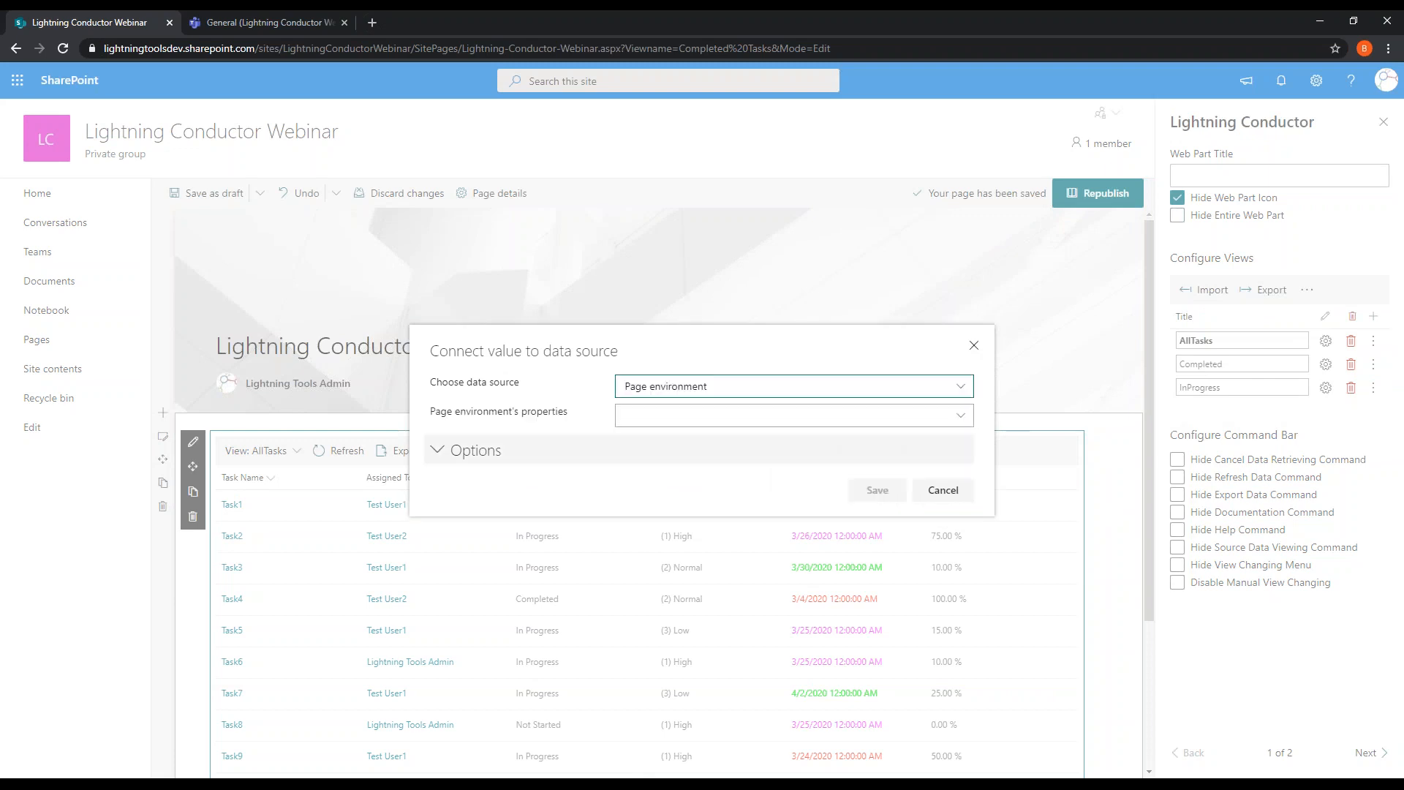
pyautogui.click(865, 416)
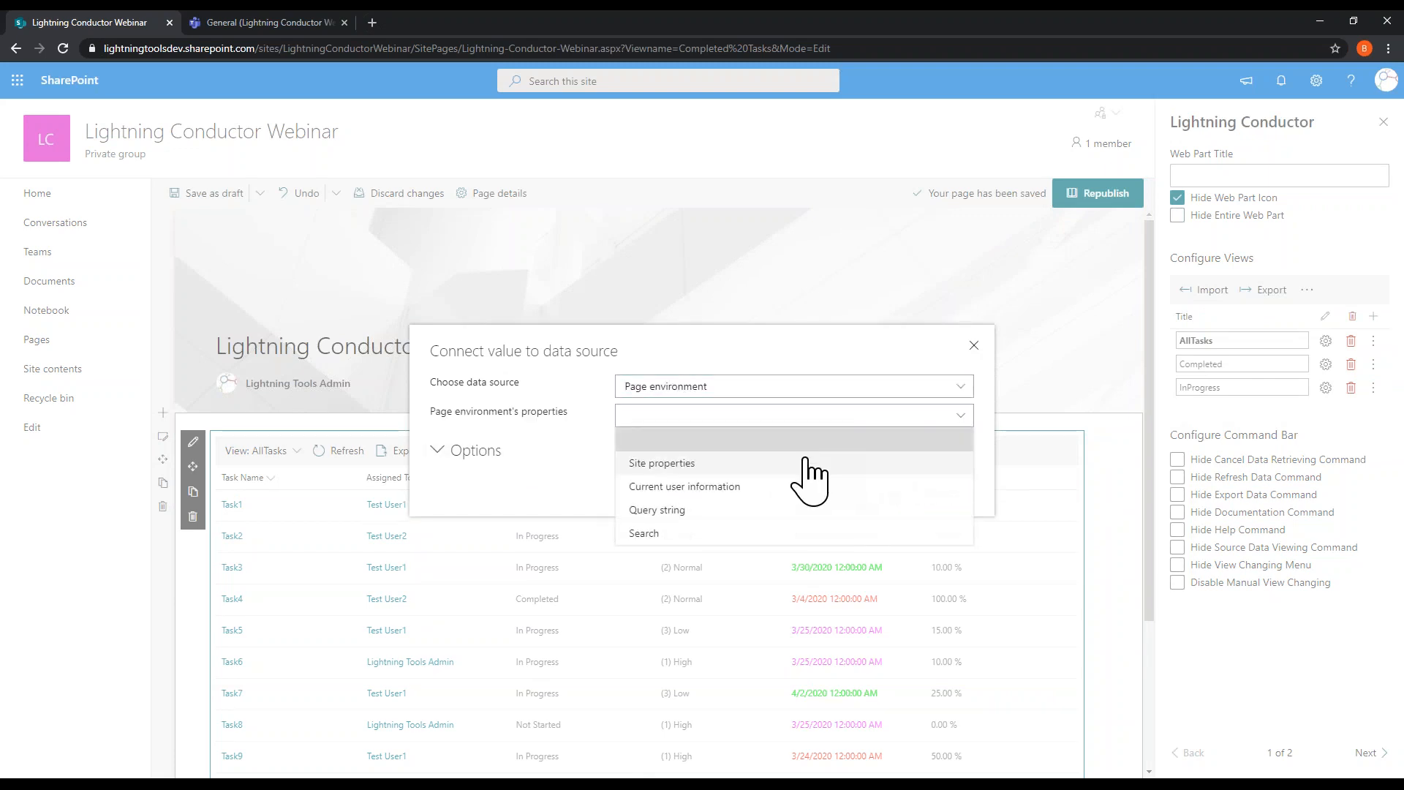
pyautogui.click(781, 509)
pyautogui.click(964, 430)
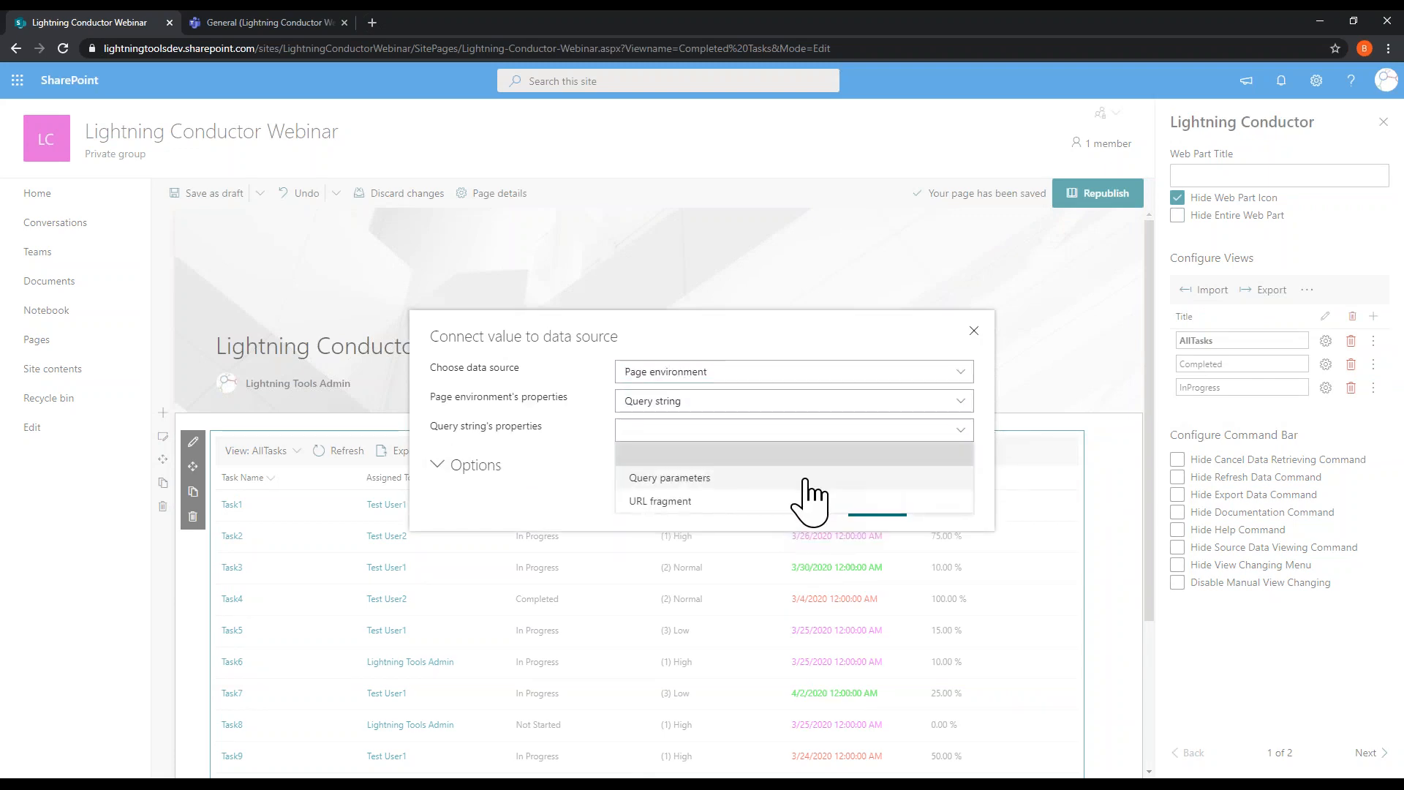
pyautogui.click(804, 471)
pyautogui.click(963, 445)
pyautogui.click(768, 487)
pyautogui.click(874, 521)
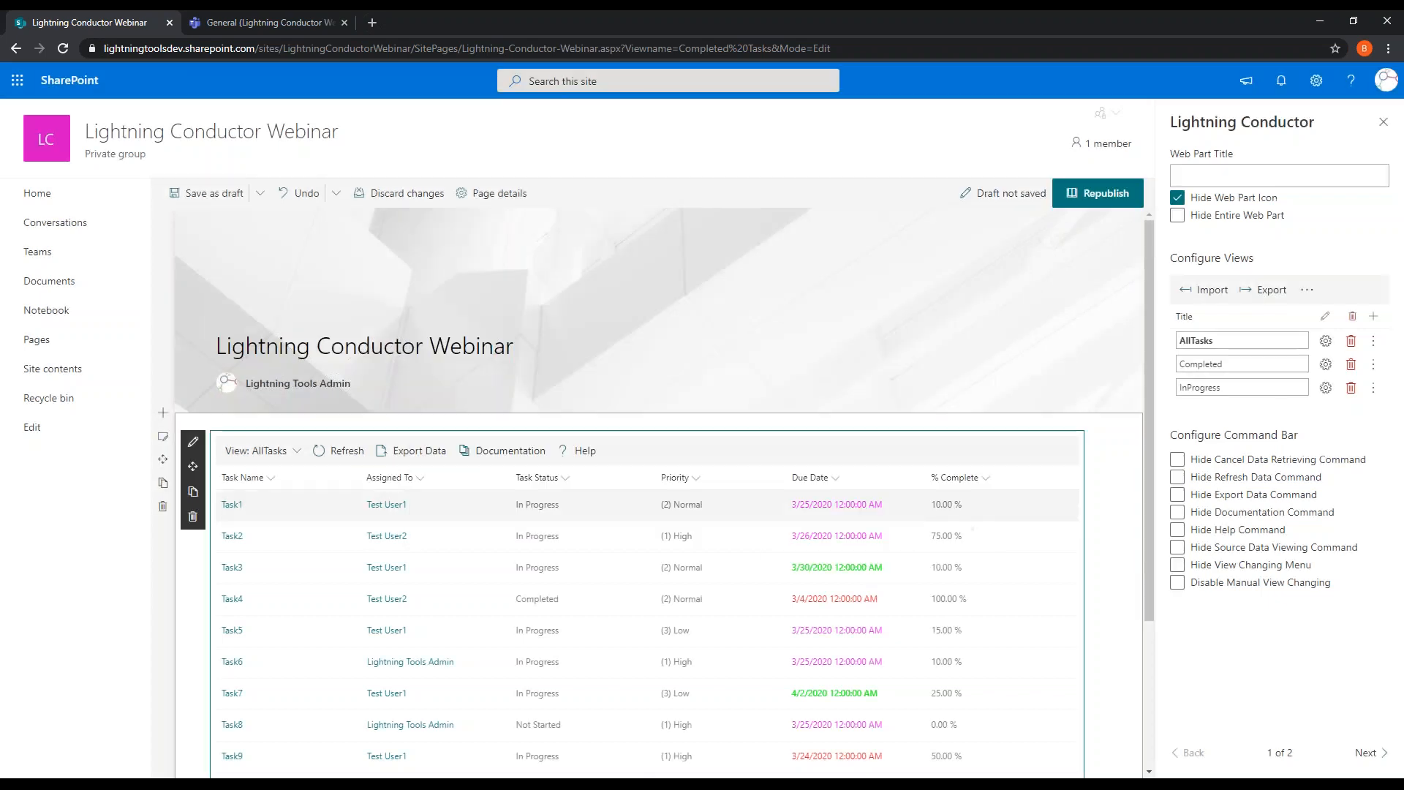
# Step: Republish the page and load its URL with the Viewname parameter set to Completed
pyautogui.click(1081, 202)
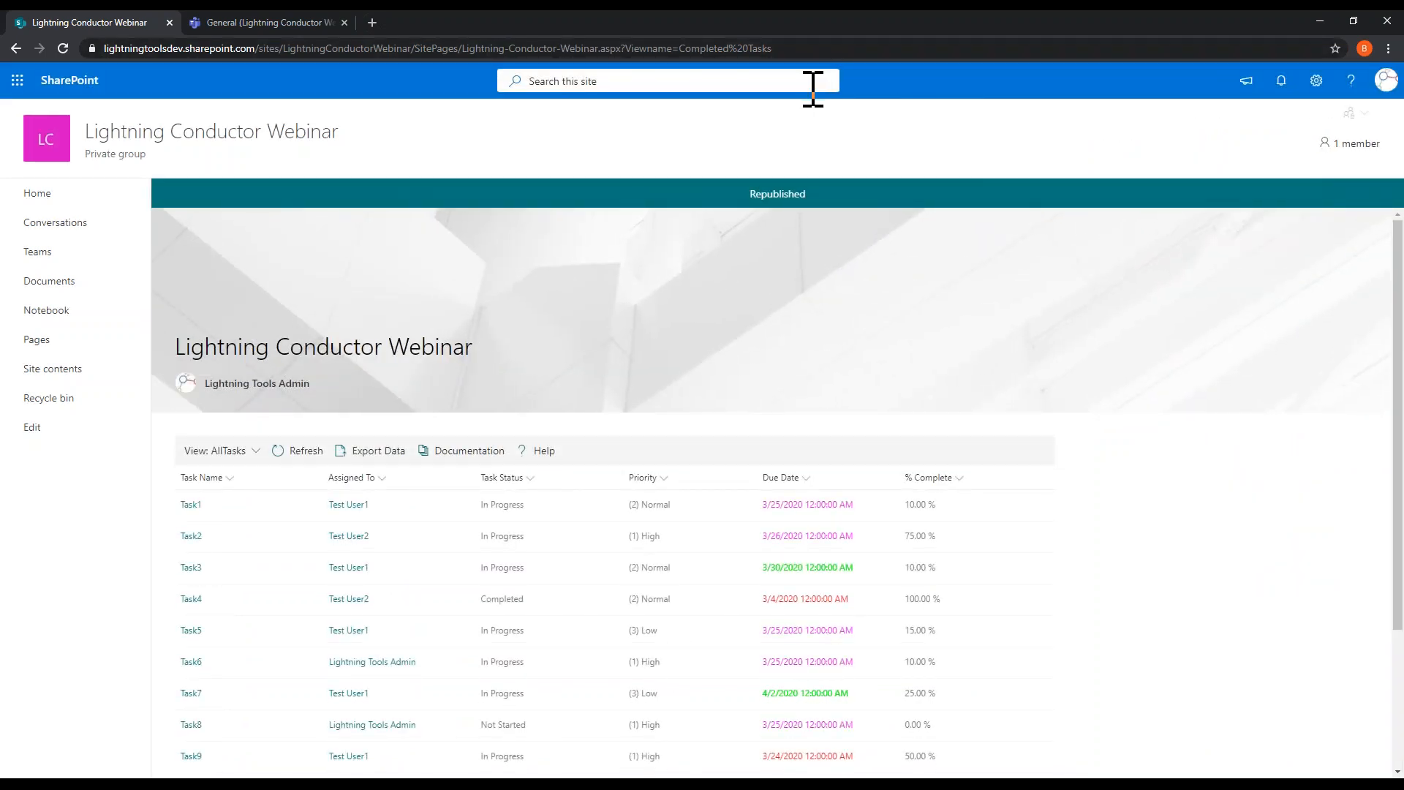
pyautogui.click(787, 48)
pyautogui.click(698, 48)
pyautogui.moveTo(714, 48); pyautogui.dragTo(914, 45)
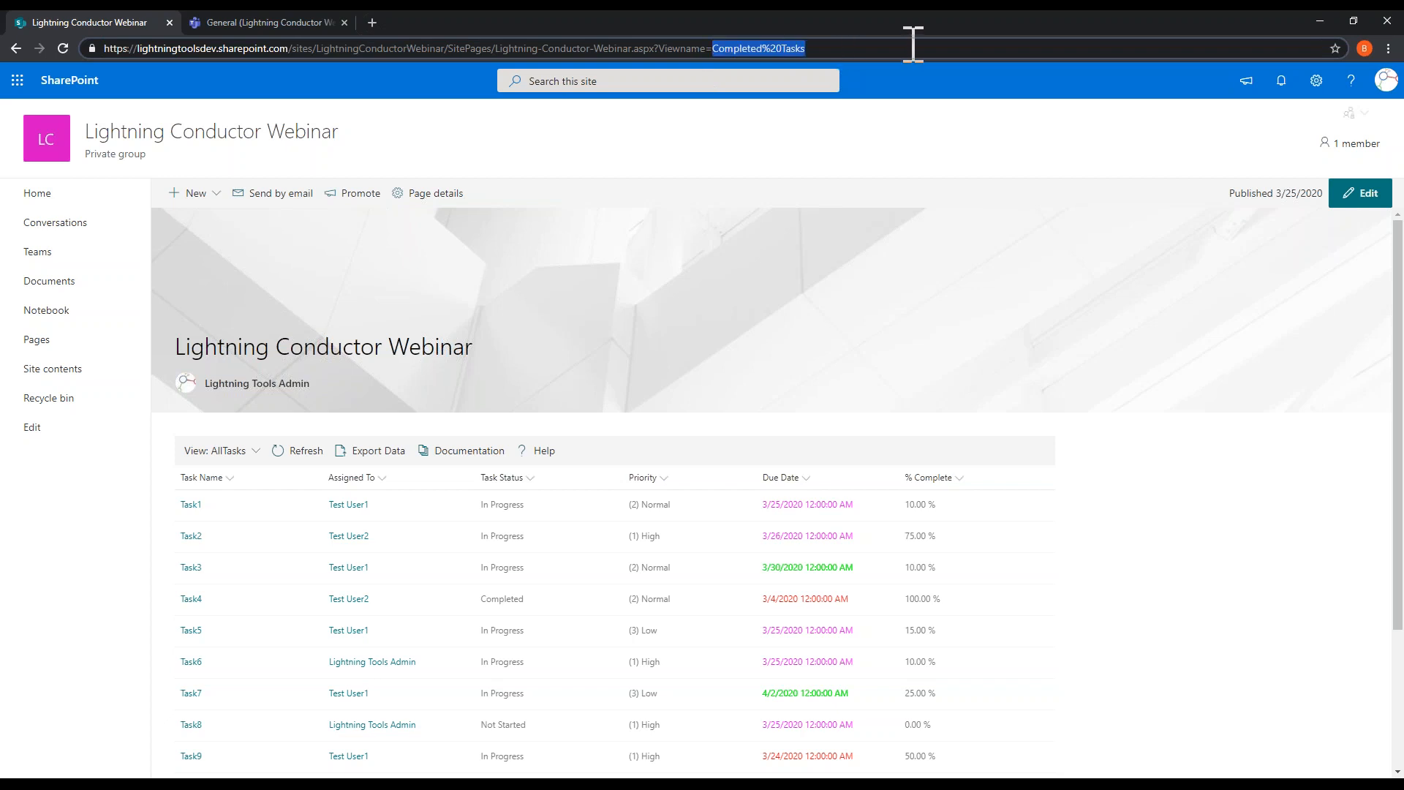
pyautogui.press('BackSpace')
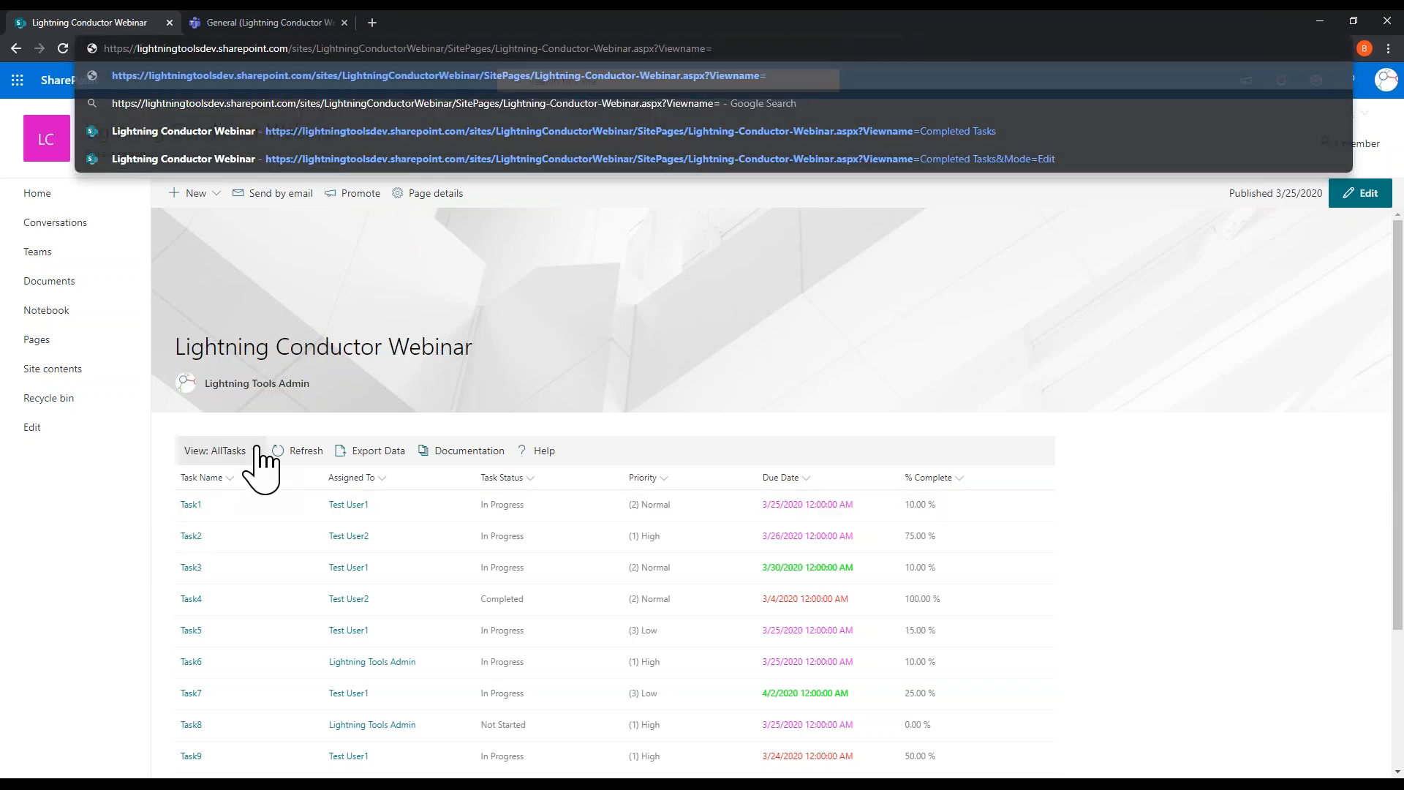
pyautogui.click(256, 451)
pyautogui.click(314, 407)
pyautogui.click(730, 49)
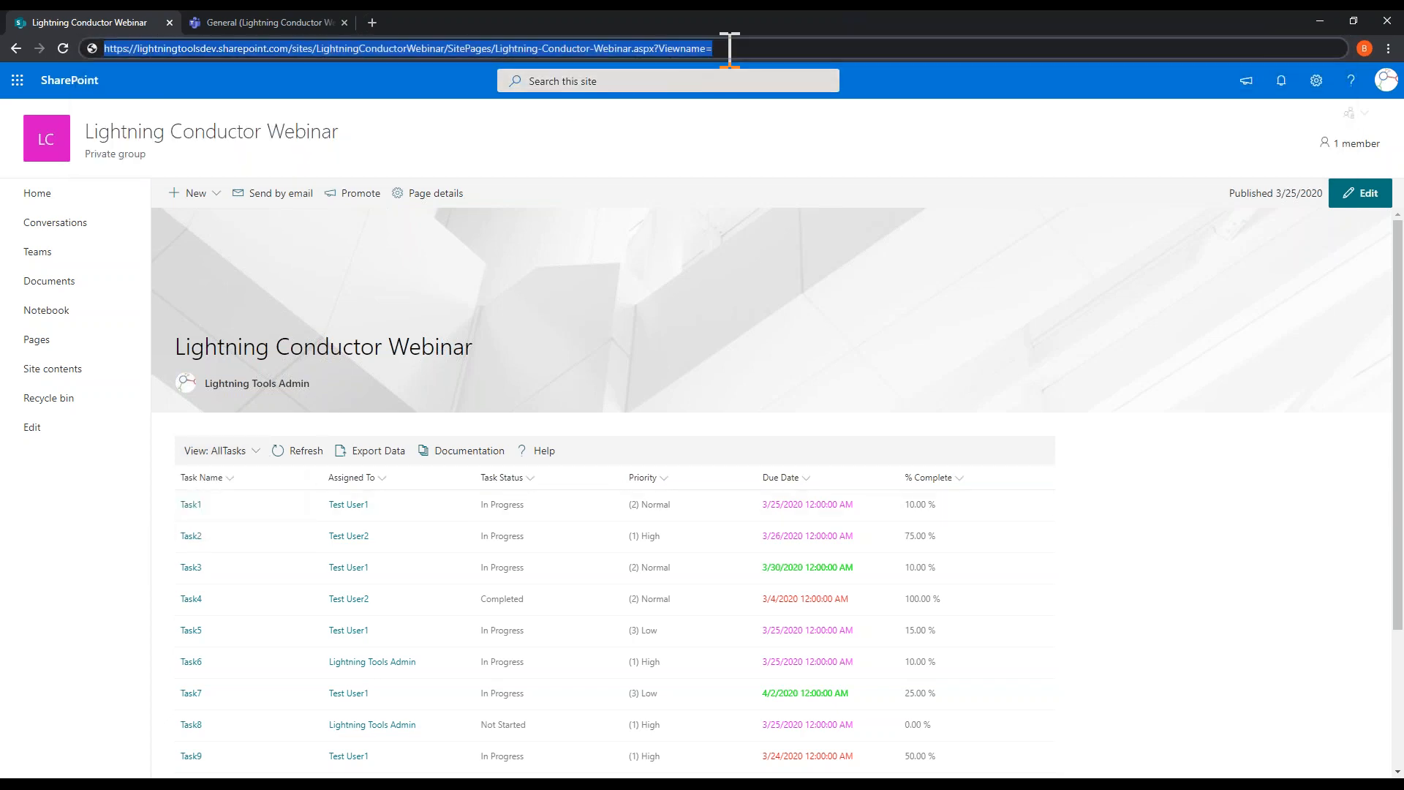
pyautogui.click(745, 49)
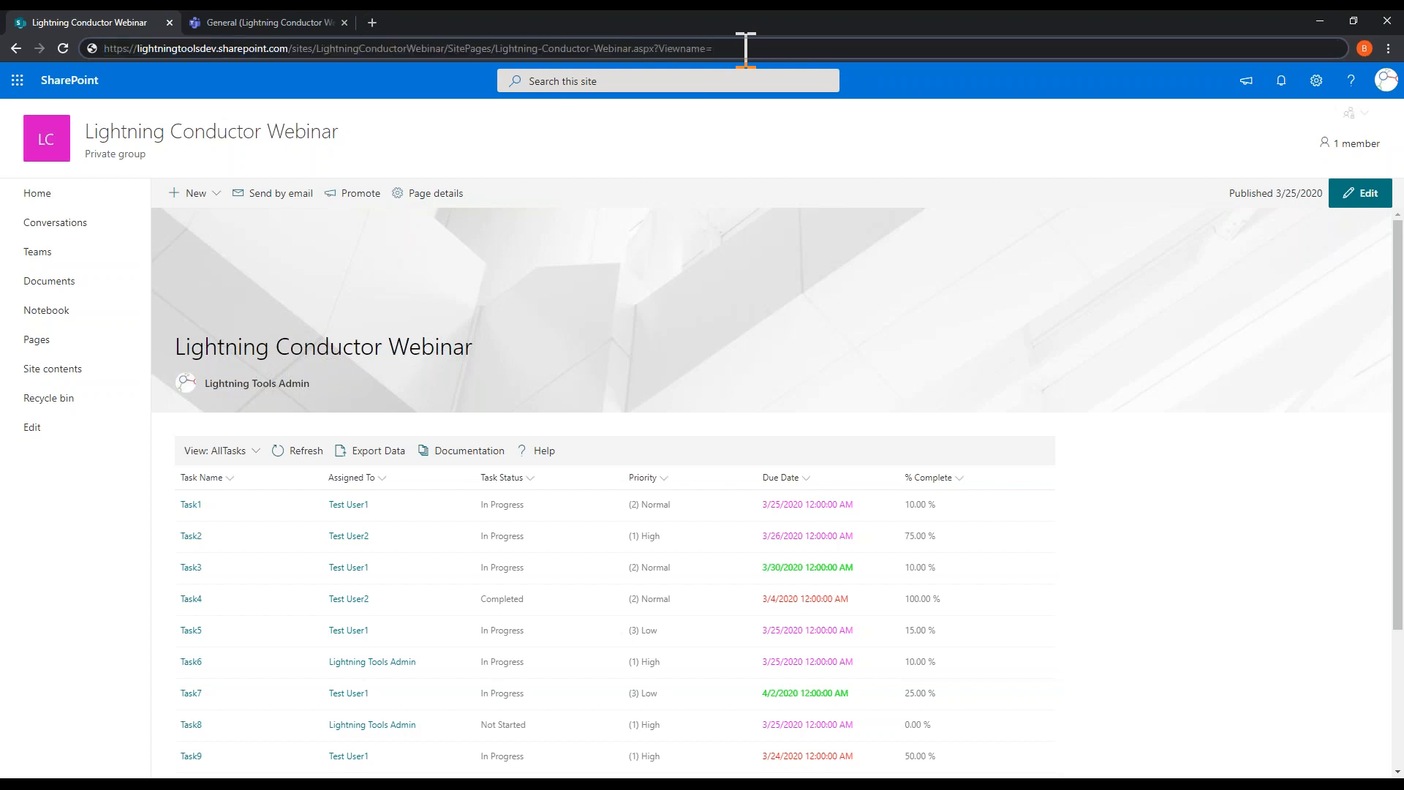
pyautogui.write('Completed')
pyautogui.press('Return')
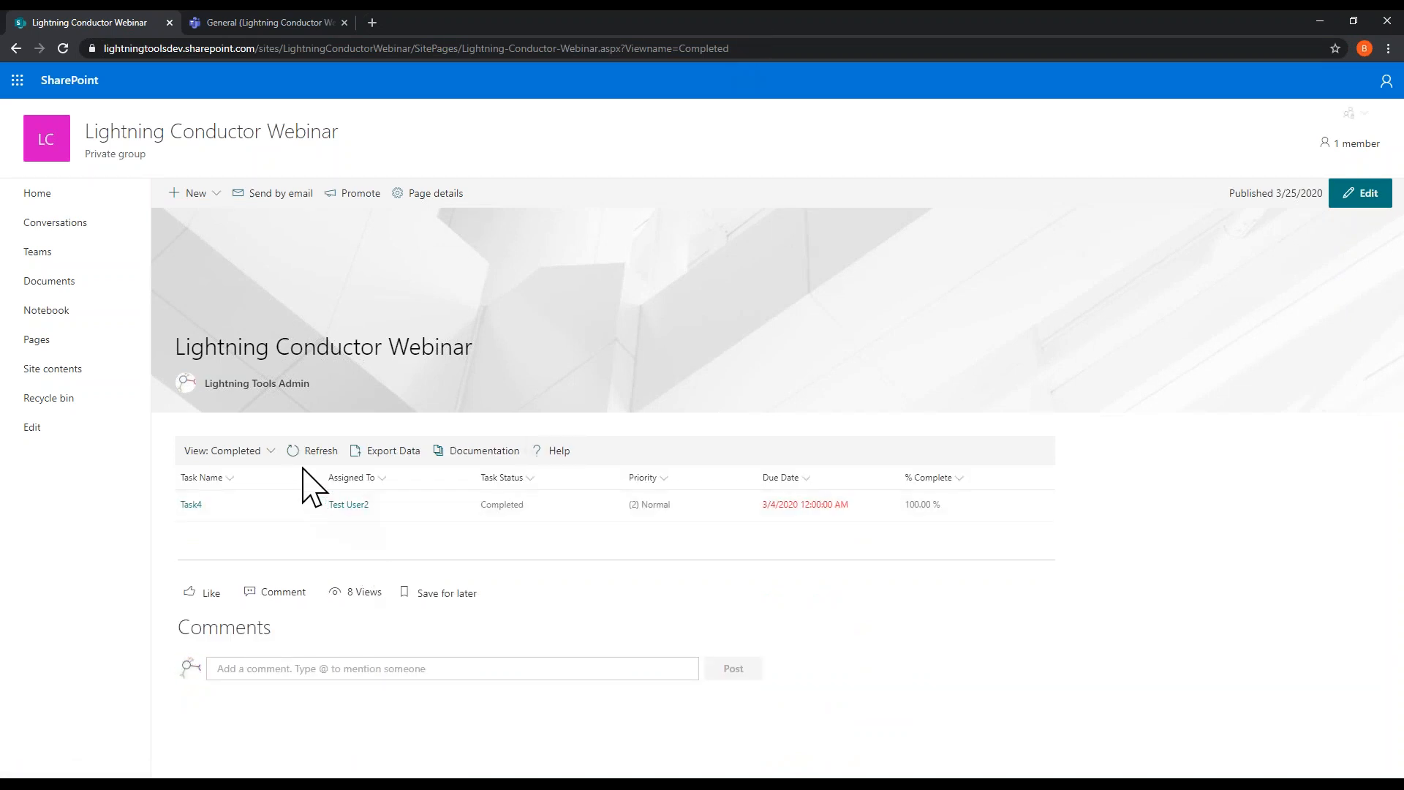
# Step: Change the URL's Viewname parameter to InProgress and load the page
pyautogui.click(270, 452)
pyautogui.doubleClick(736, 48)
pyautogui.write('InProgress')
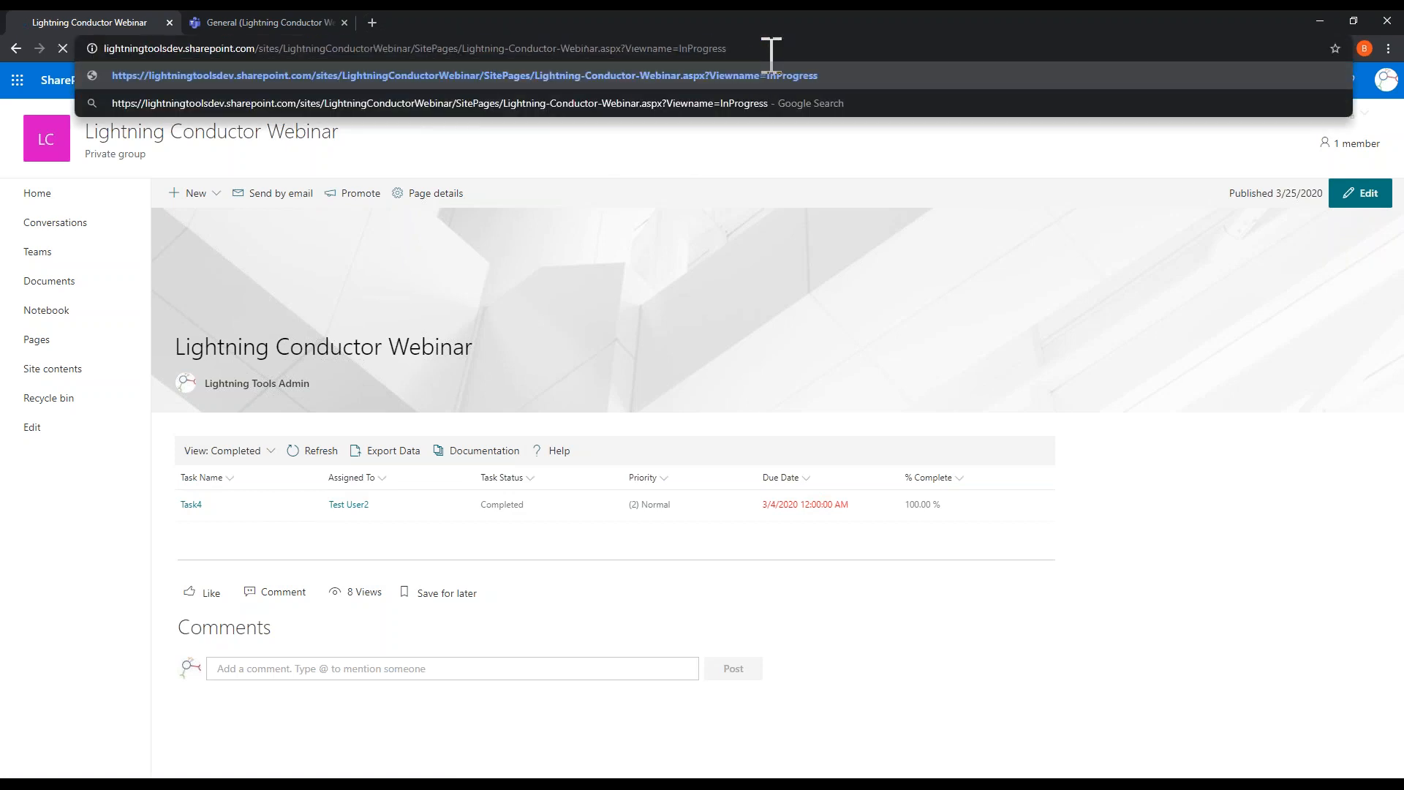
pyautogui.press('Return')
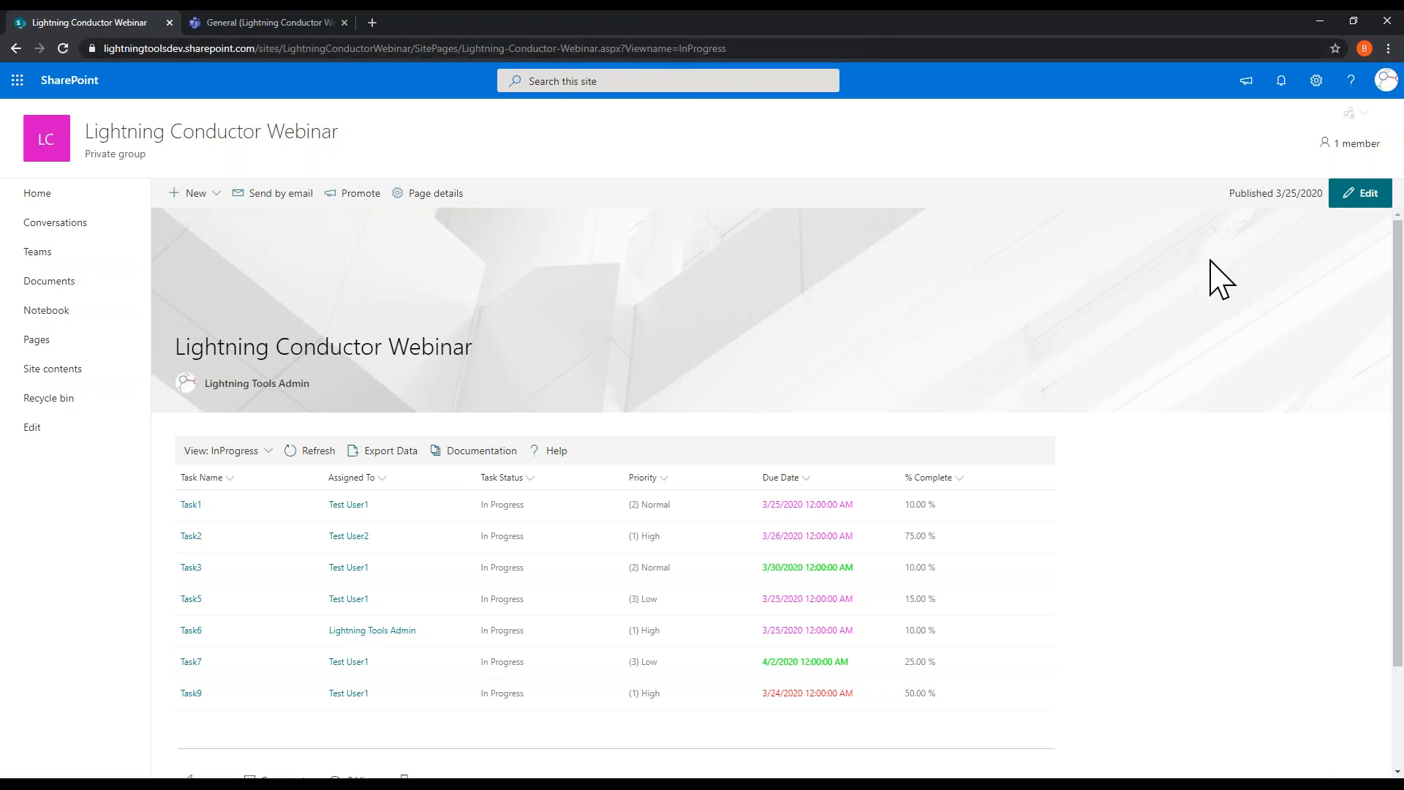
# Step: Edit the Lightning Conductor web part to hide its view changing menu, and republish the page
pyautogui.click(1358, 196)
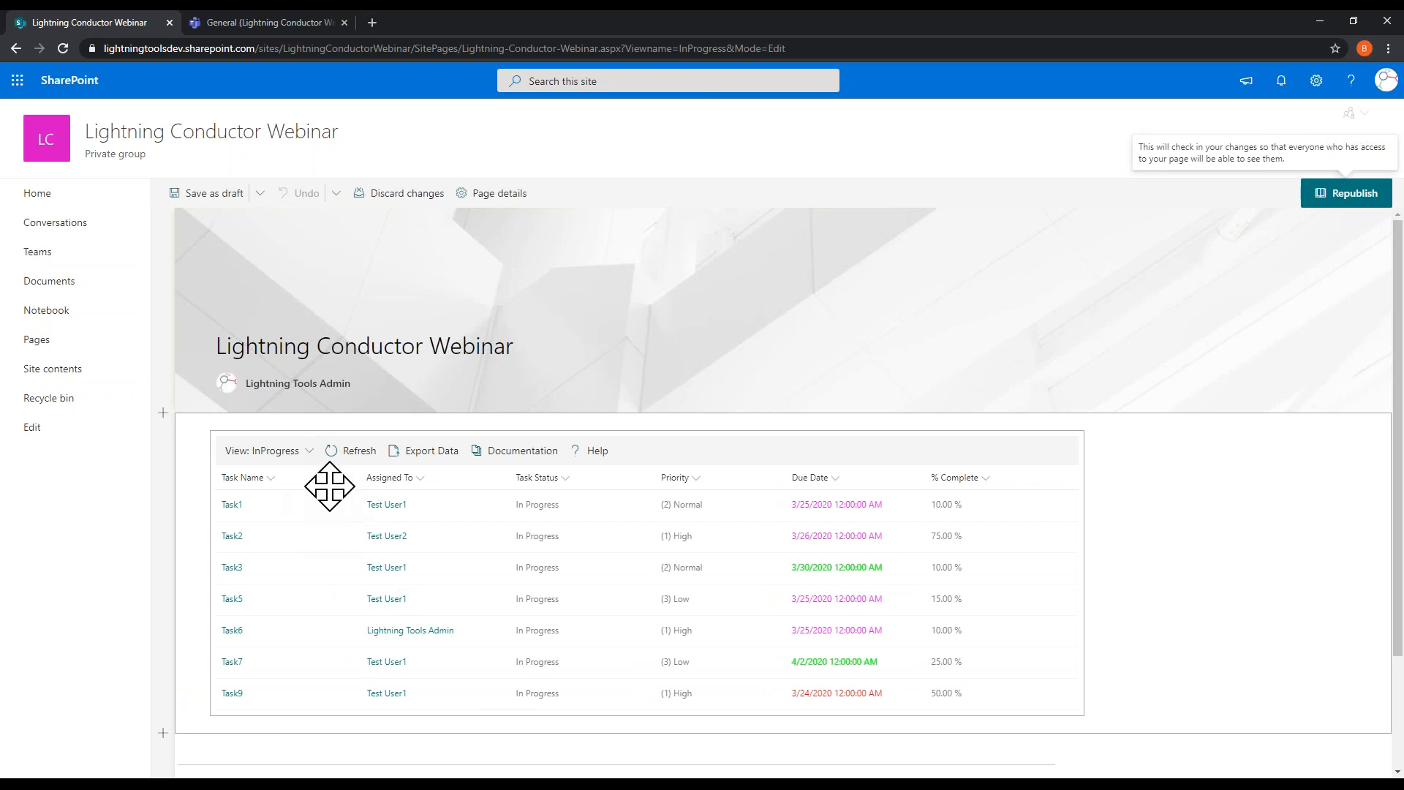
pyautogui.click(194, 443)
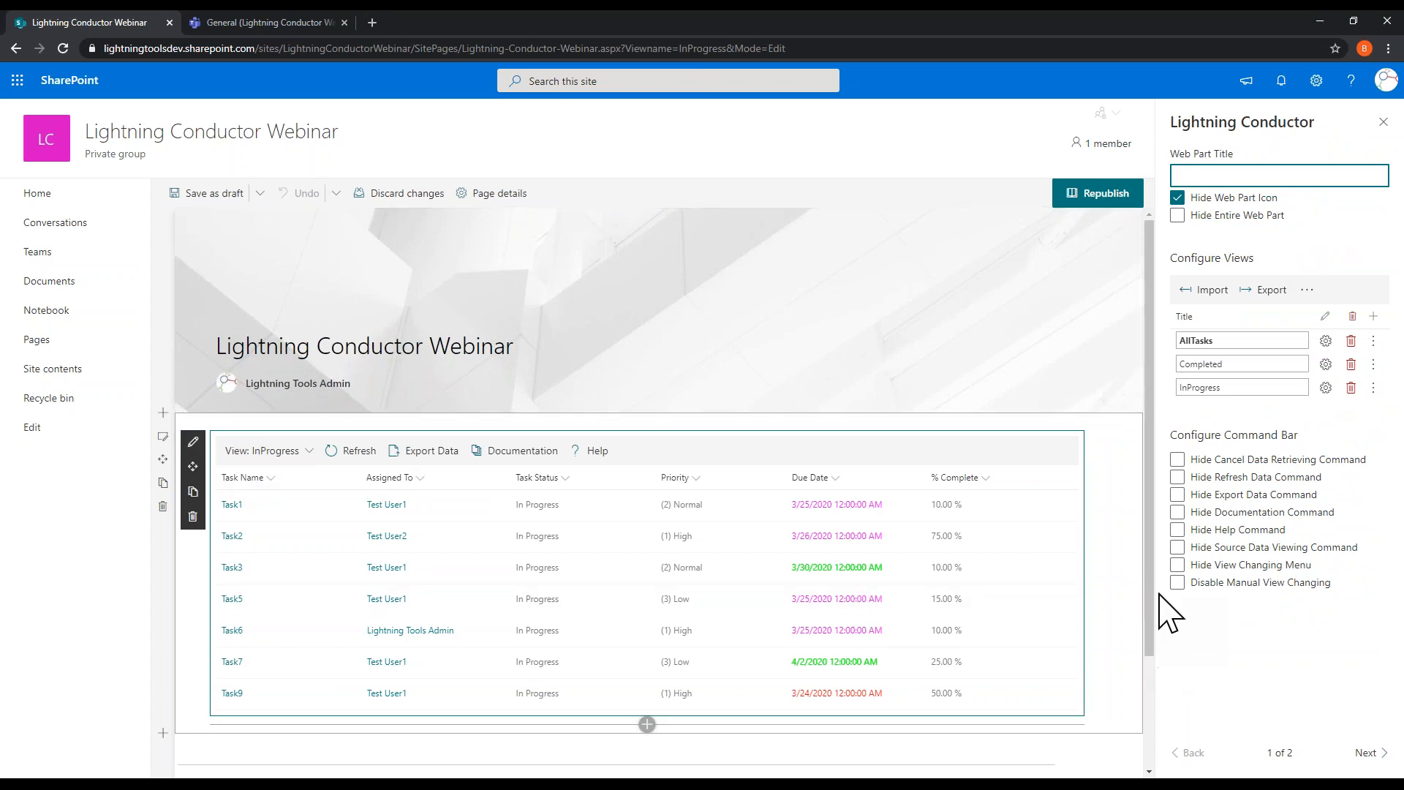
pyautogui.click(1178, 566)
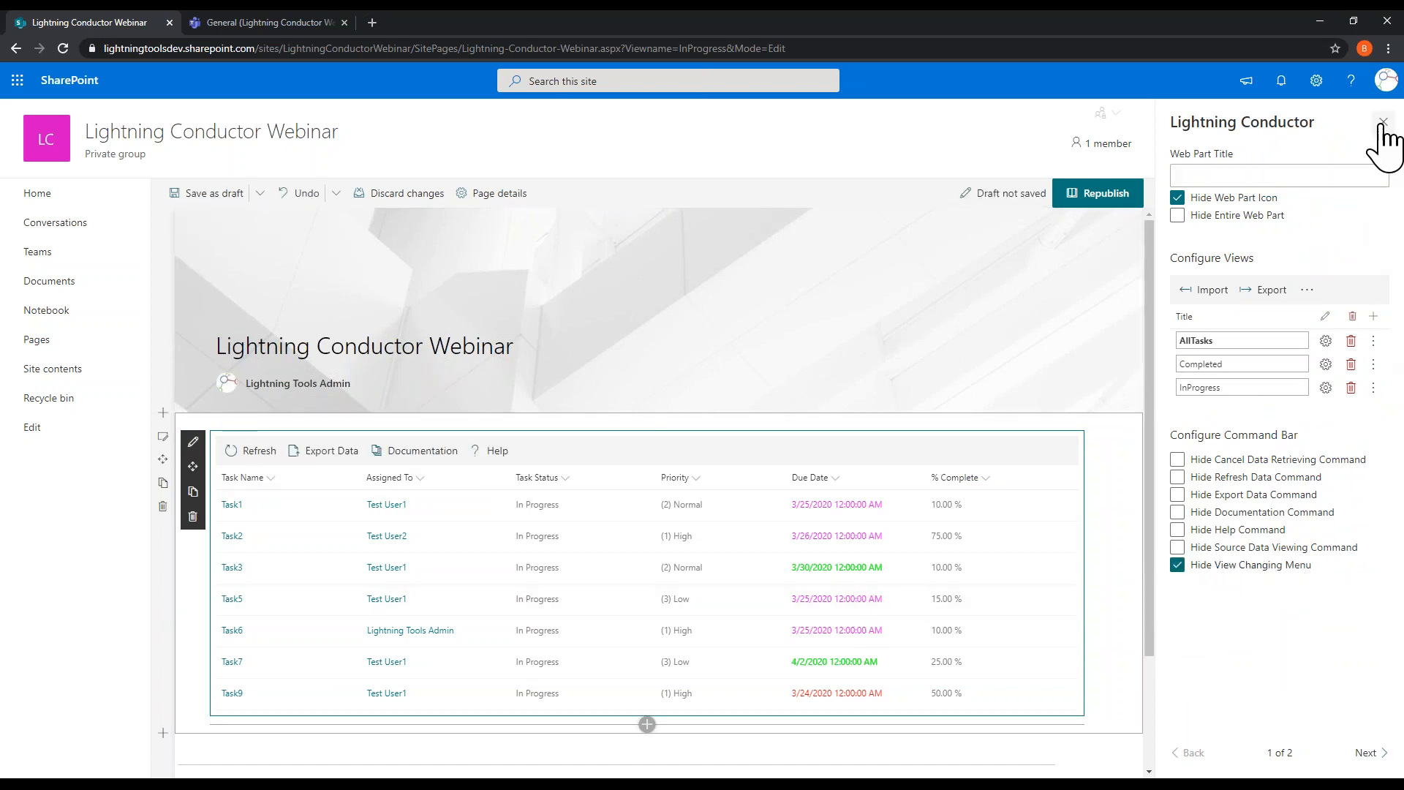
pyautogui.click(1383, 124)
pyautogui.click(1349, 195)
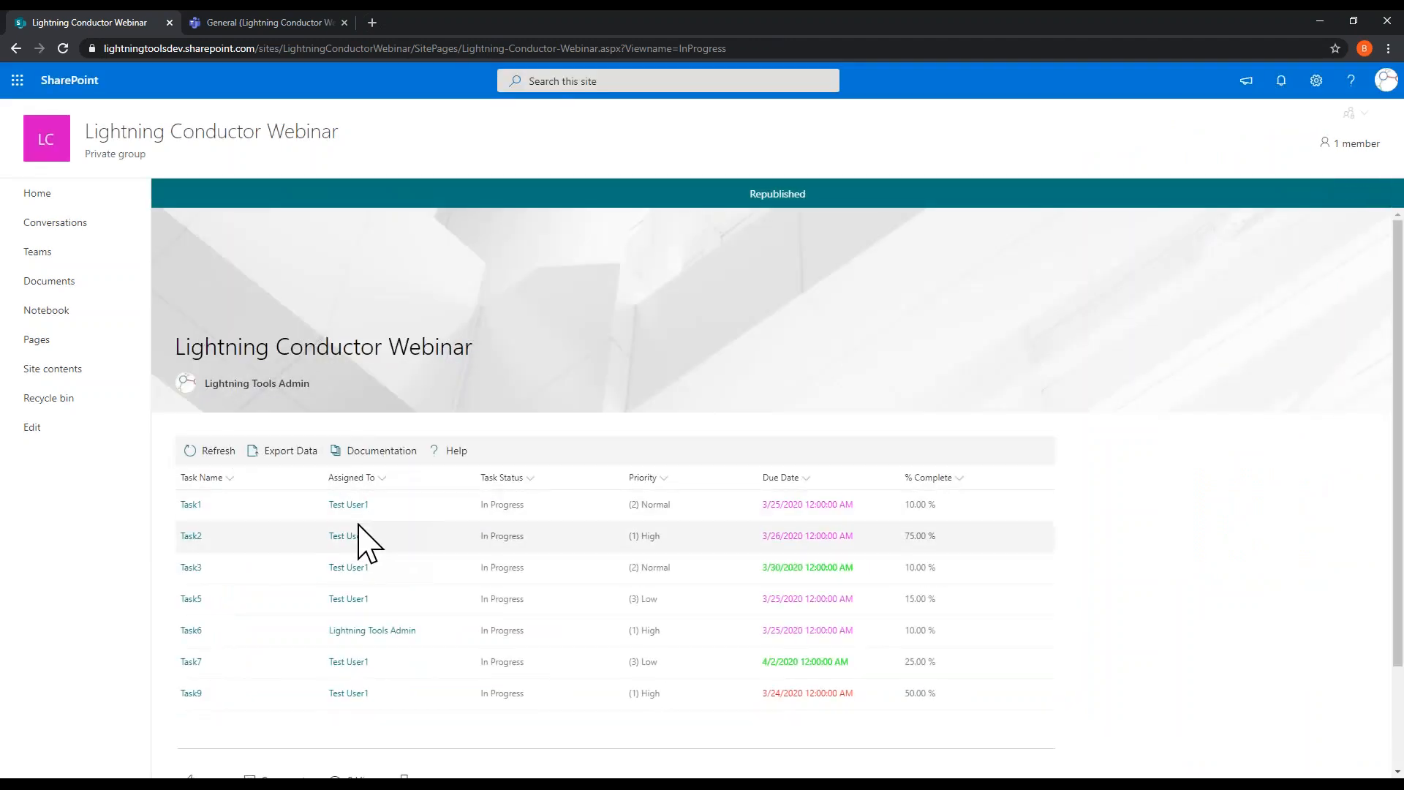
pyautogui.click(701, 48)
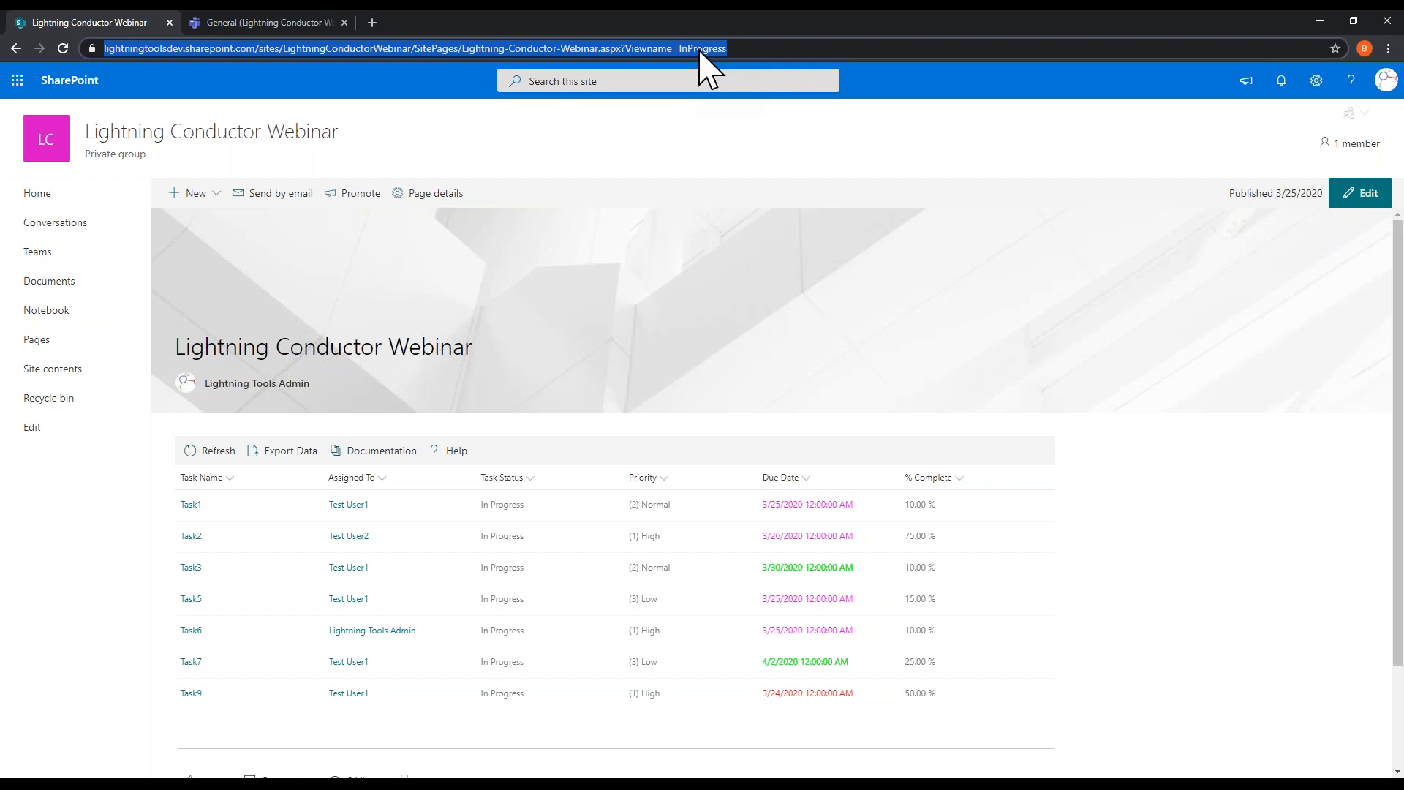
# Step: Edit the web part again, disconnect the current view from its Viewname query parameter, and republish the page
pyautogui.click(1362, 197)
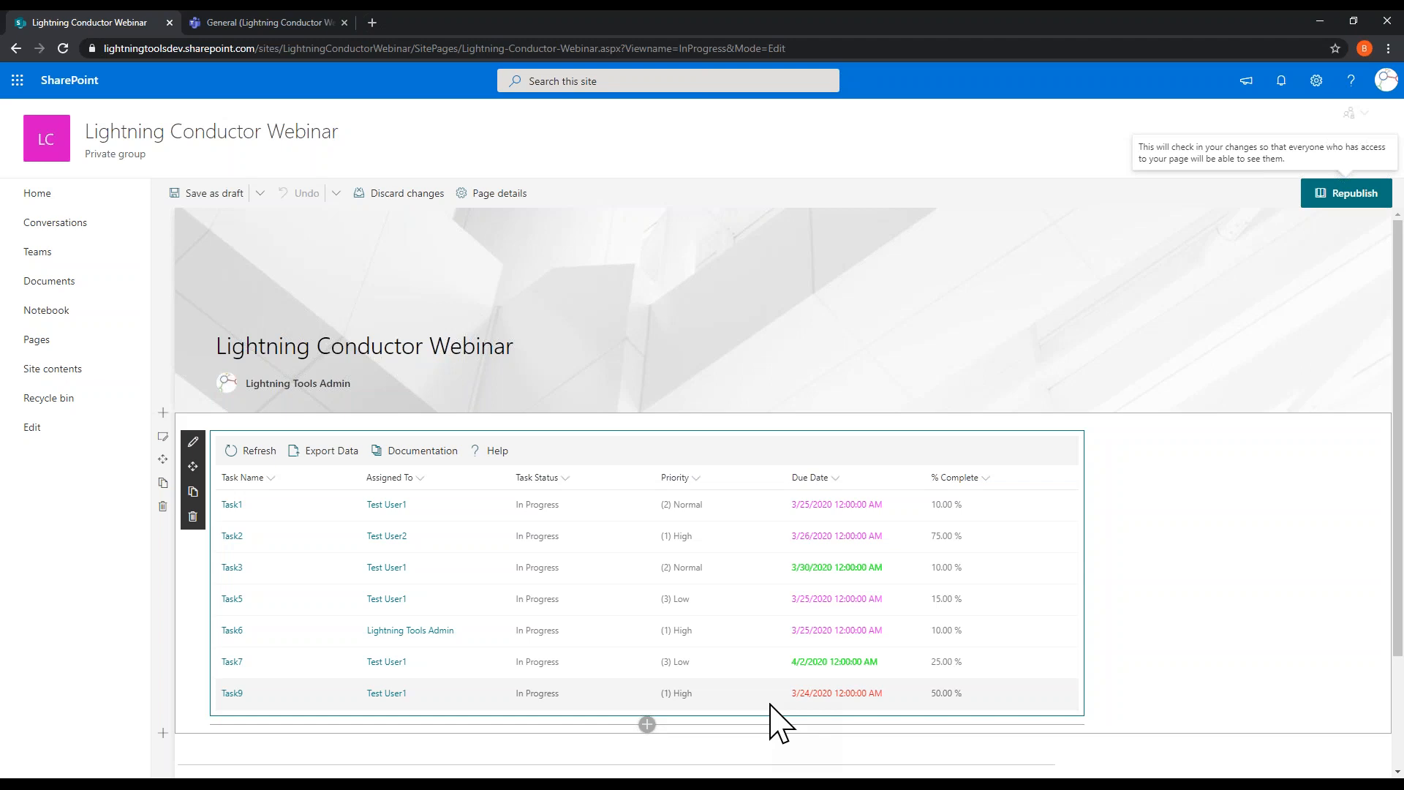
pyautogui.click(565, 479)
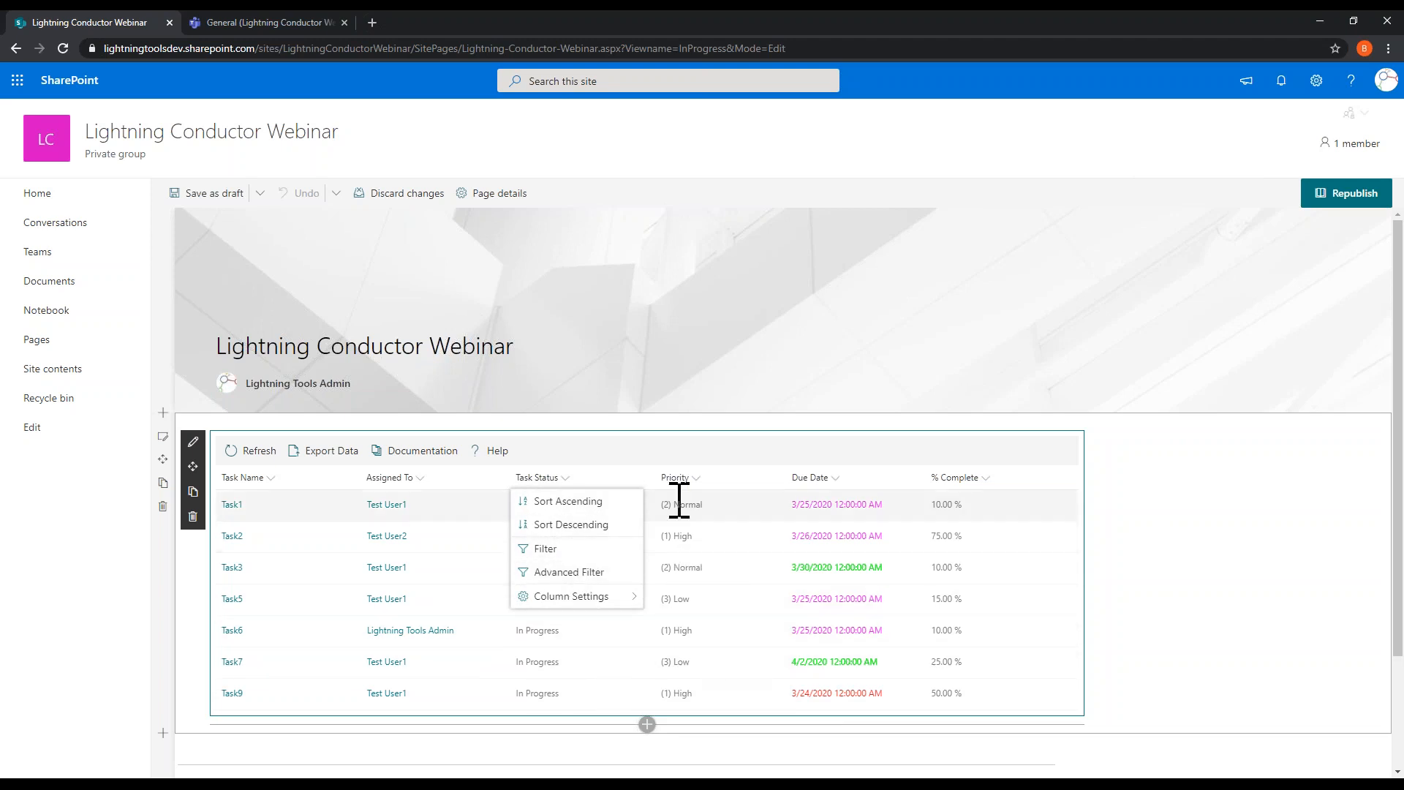
pyautogui.click(1313, 559)
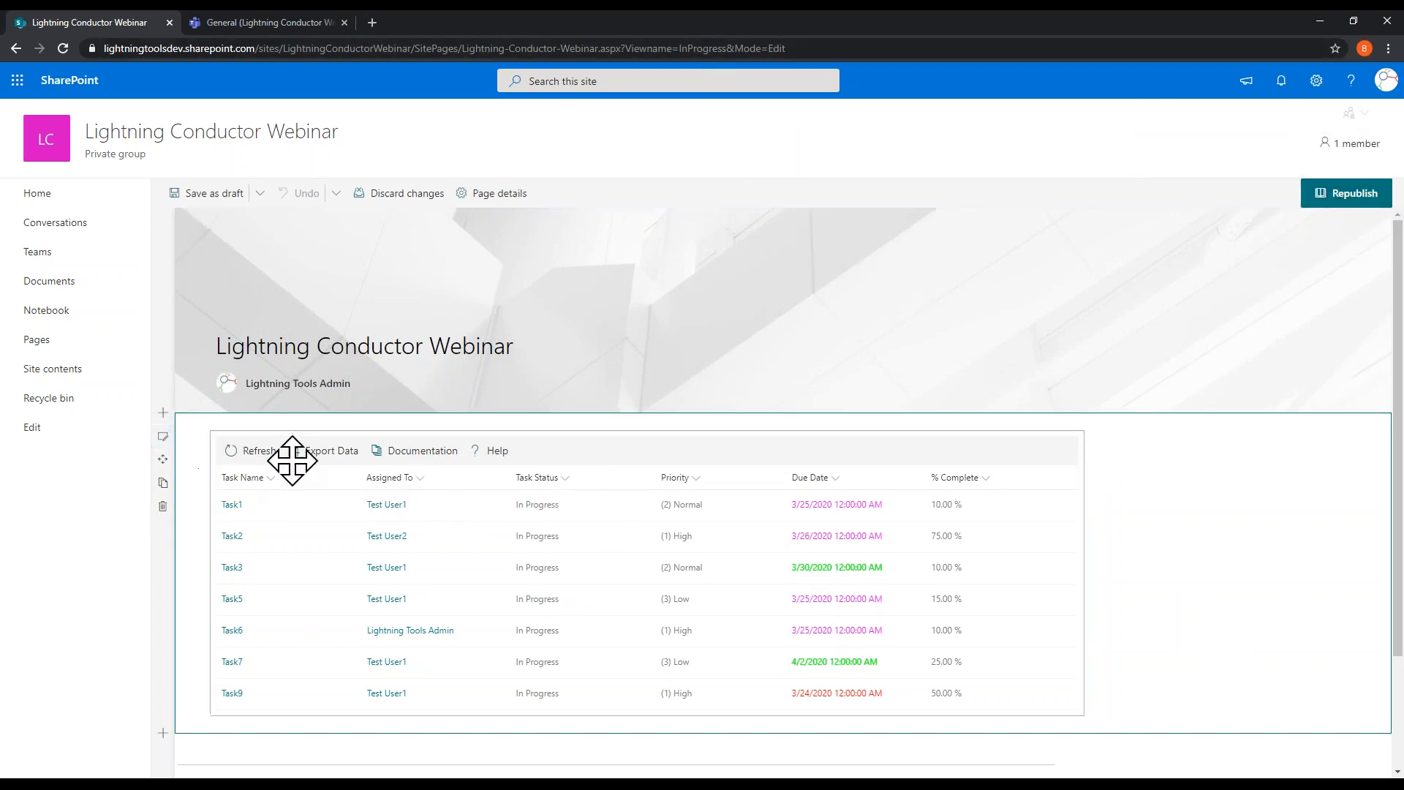
pyautogui.click(194, 443)
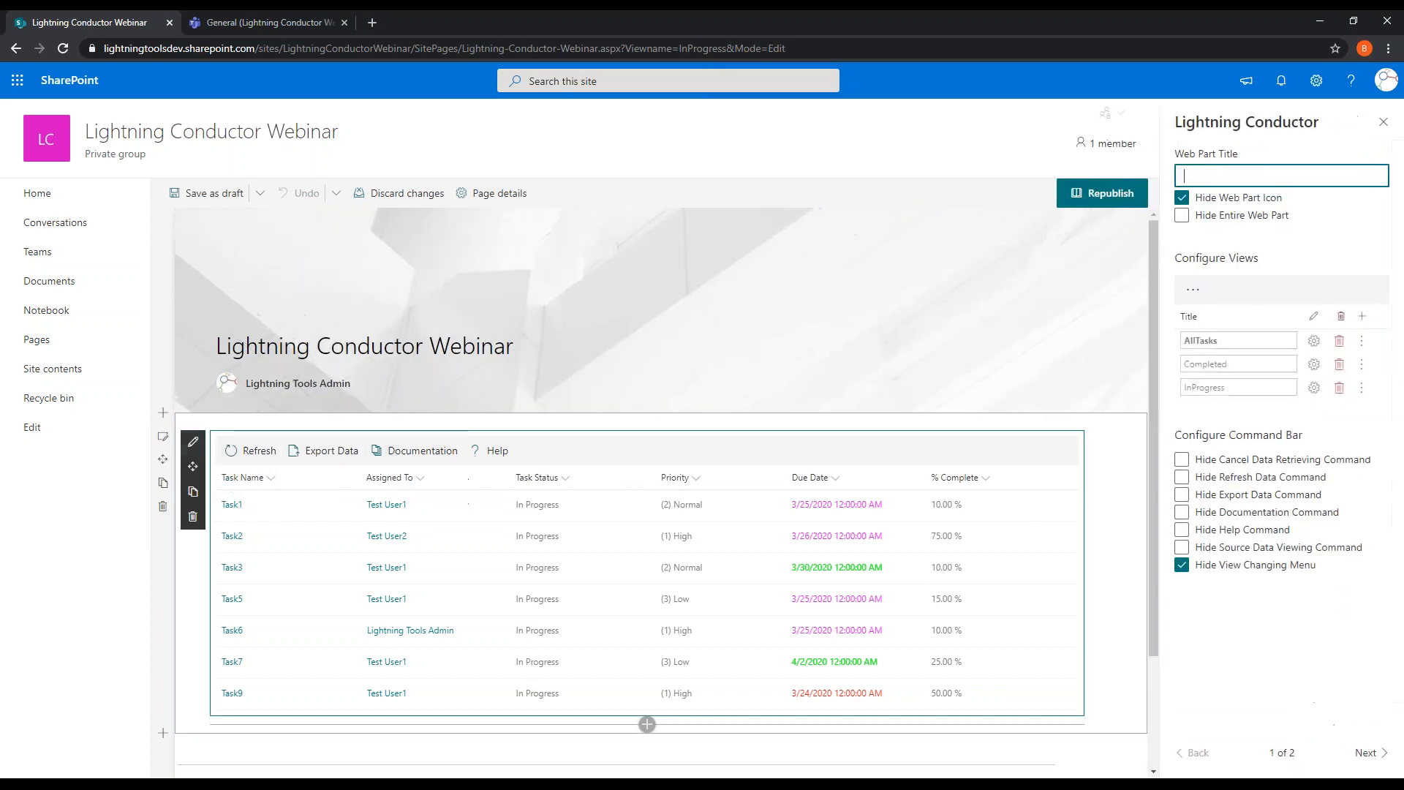
pyautogui.click(1308, 292)
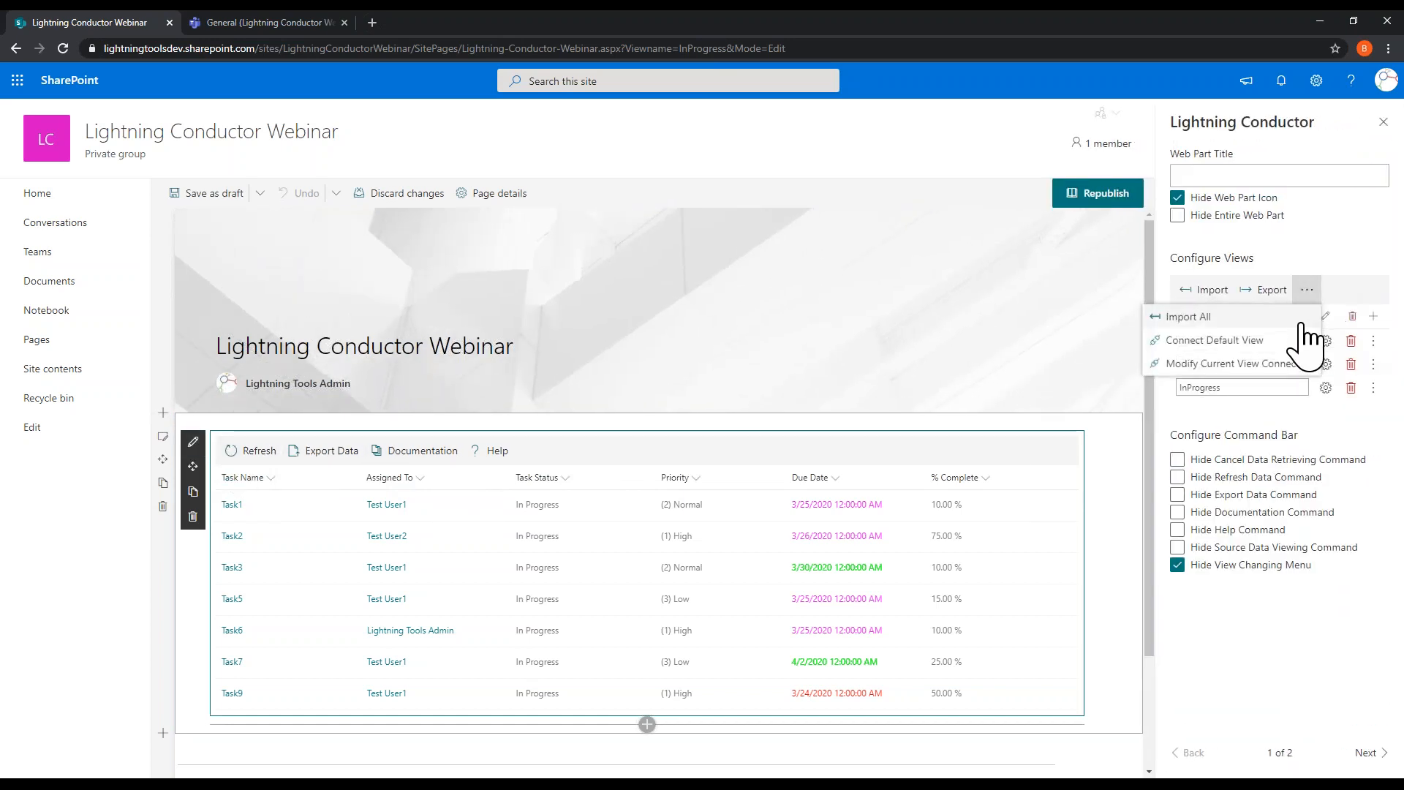
pyautogui.click(1261, 365)
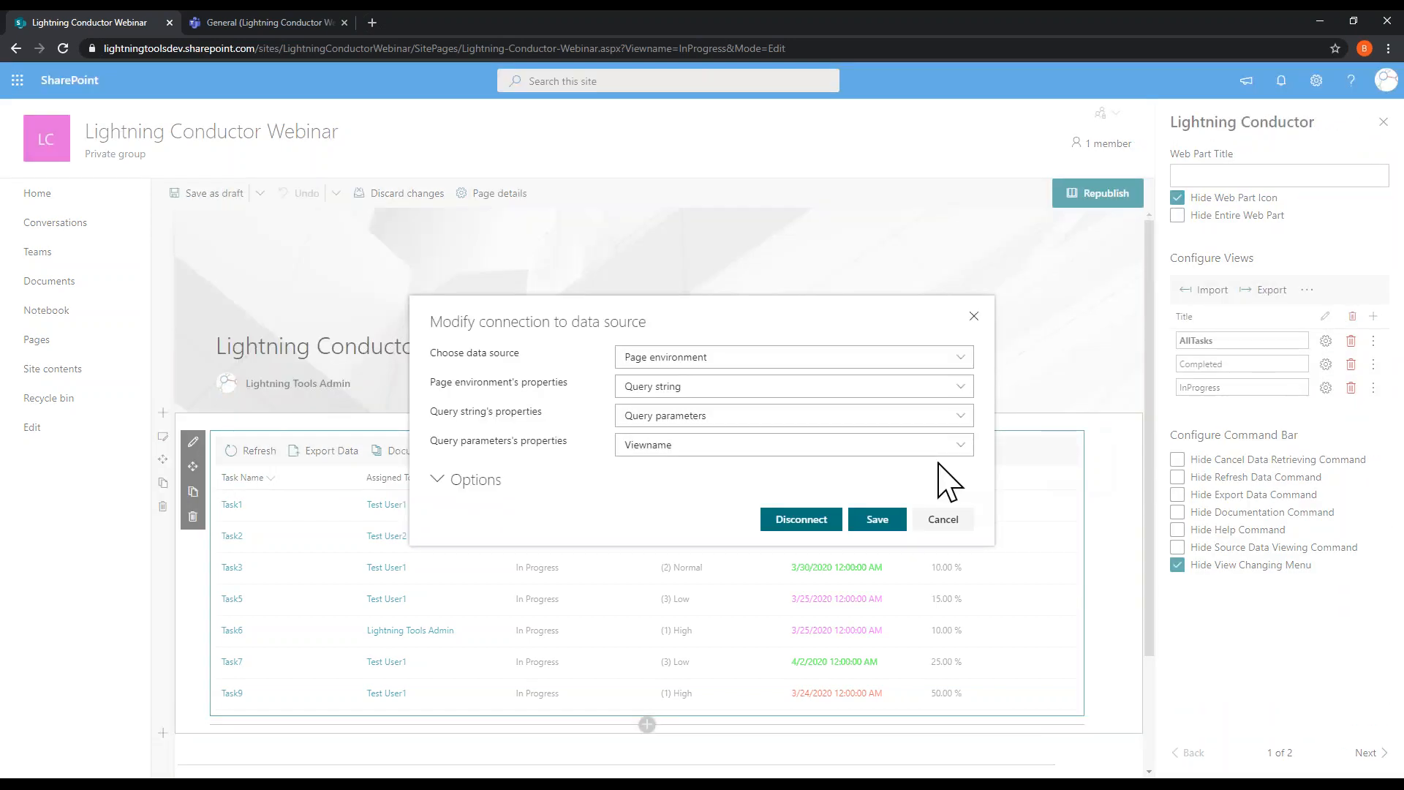
pyautogui.click(805, 521)
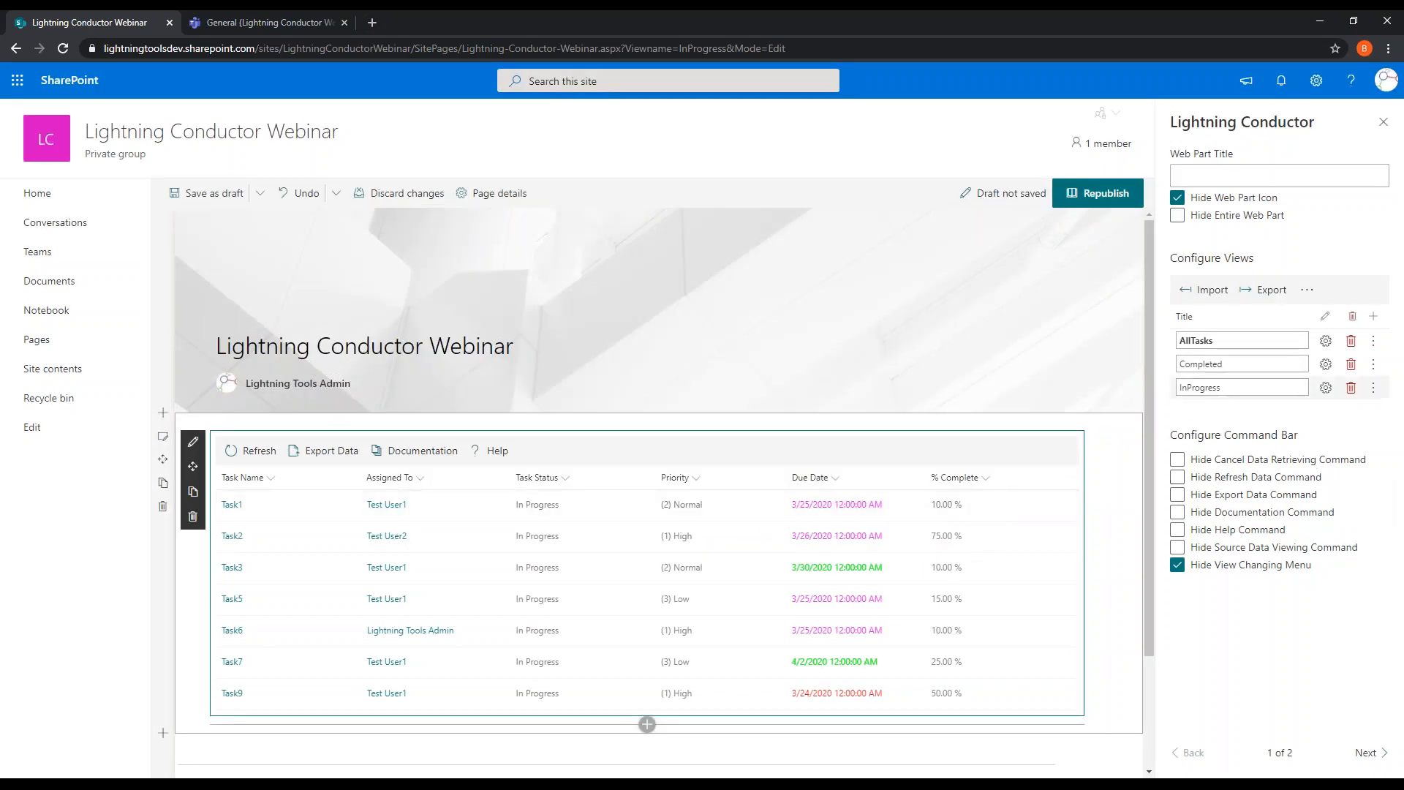
pyautogui.click(1119, 199)
# Step: Remove the Viewname parameter from the page's URL and load the page without it
pyautogui.click(649, 49)
pyautogui.click(632, 50)
pyautogui.moveTo(663, 49); pyautogui.dragTo(1152, 25)
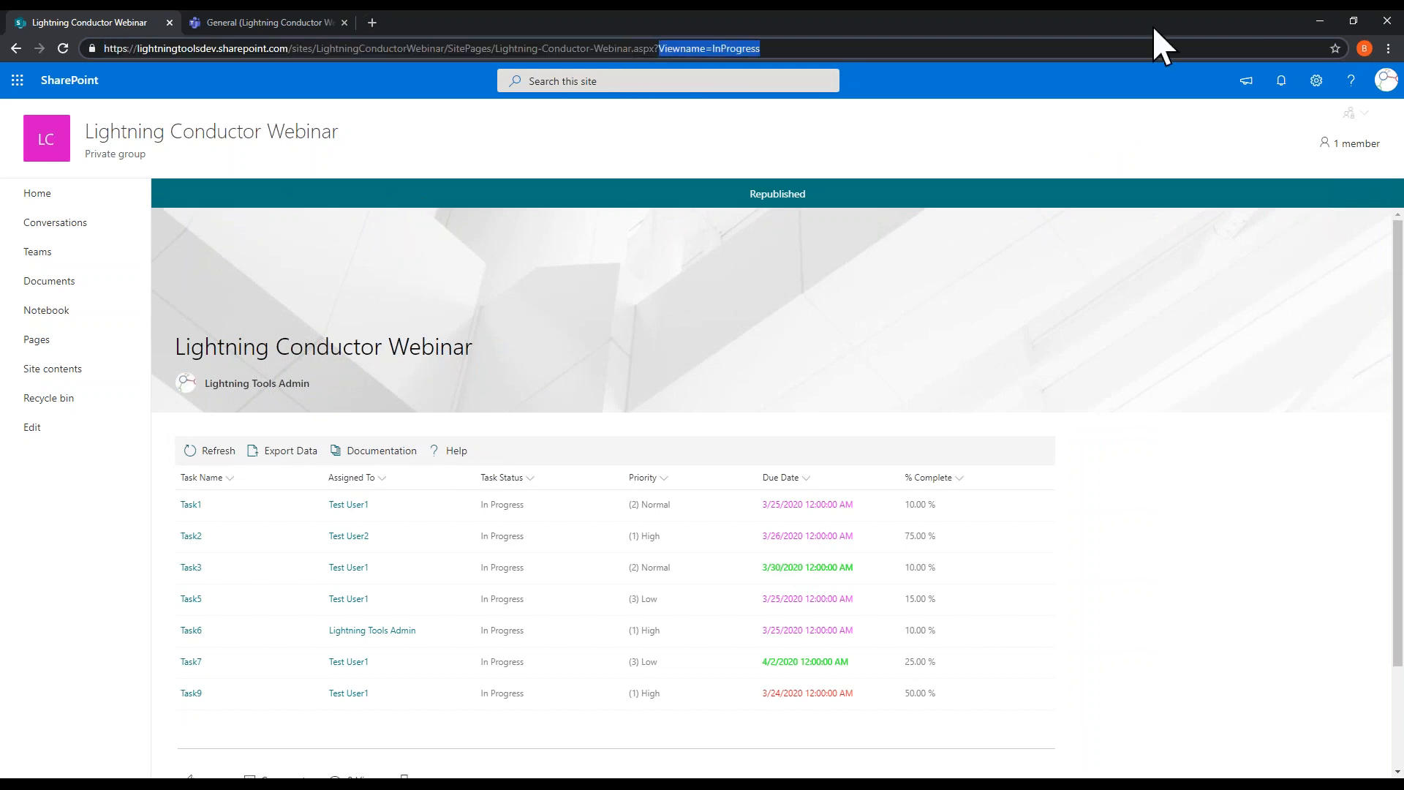
pyautogui.press('BackSpace')
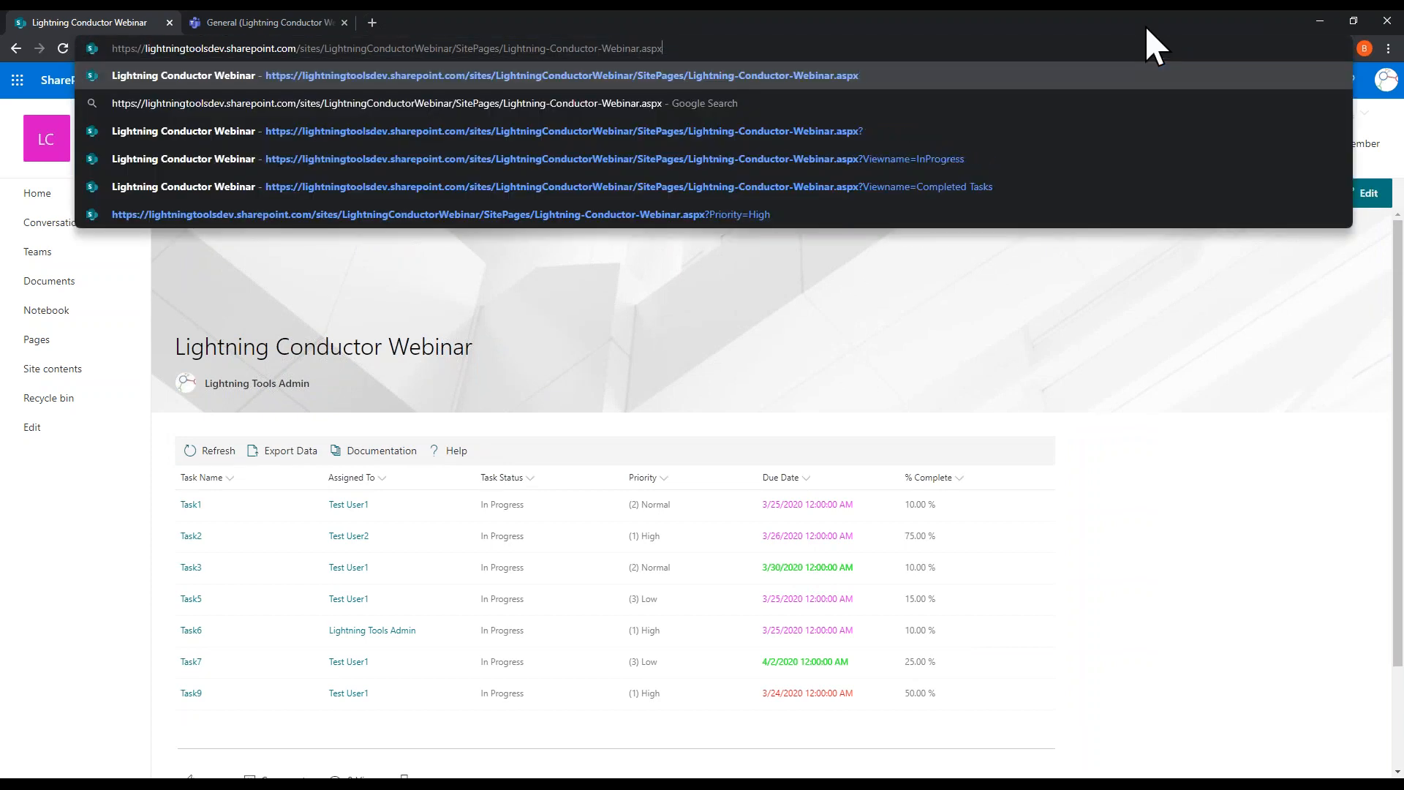
pyautogui.press('Return')
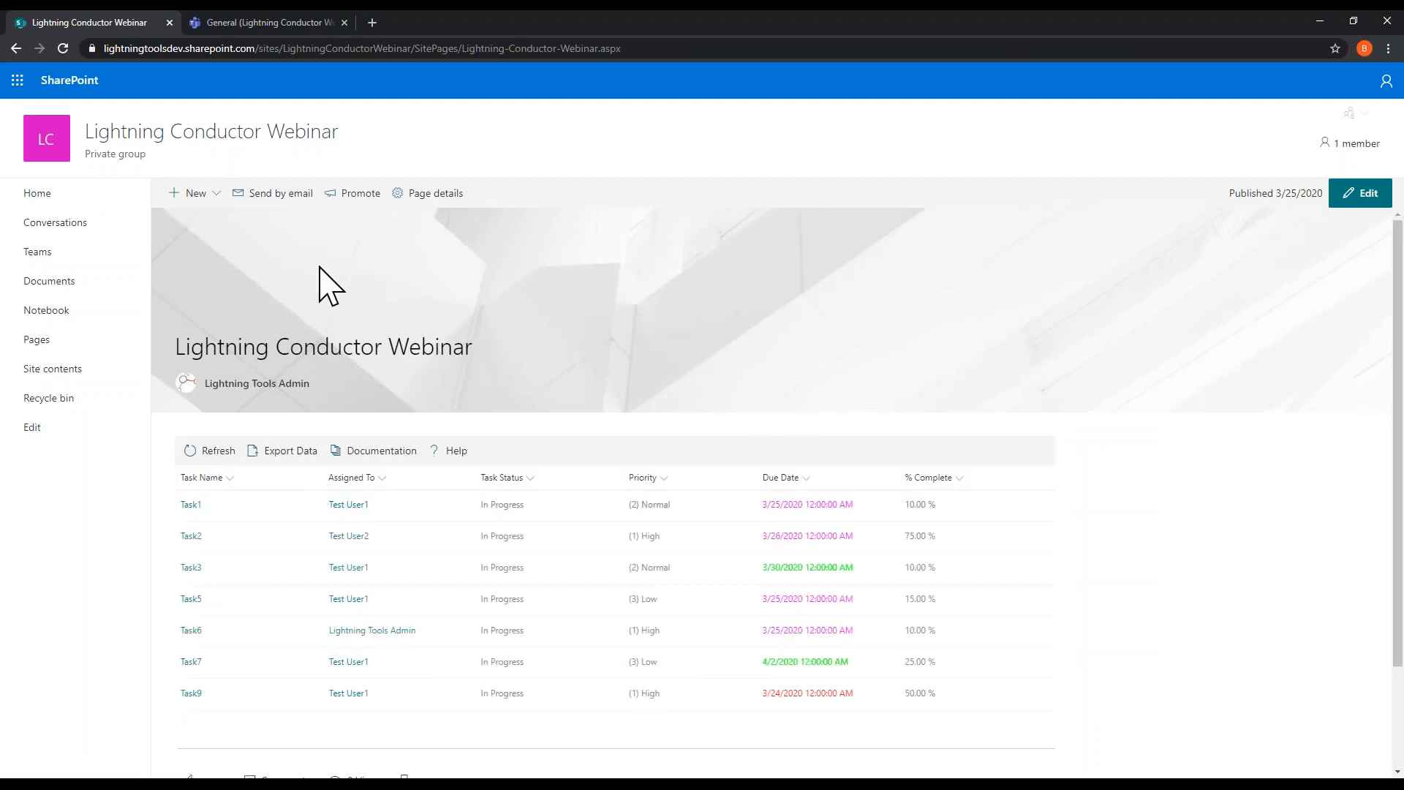
# Step: Turn off Hide View Changing Menu in the Lightning Conductor web part and republish the page
pyautogui.click(1359, 194)
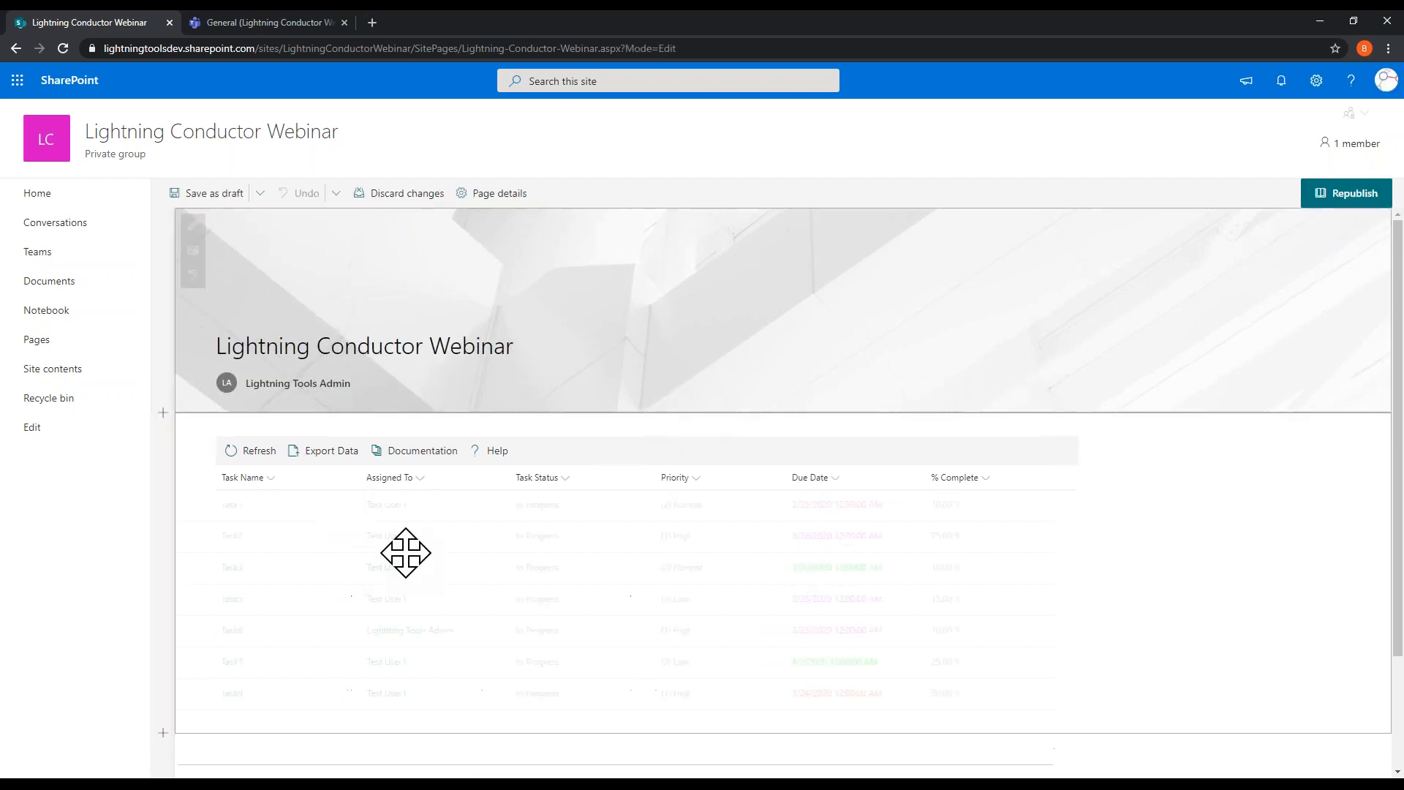
pyautogui.click(297, 448)
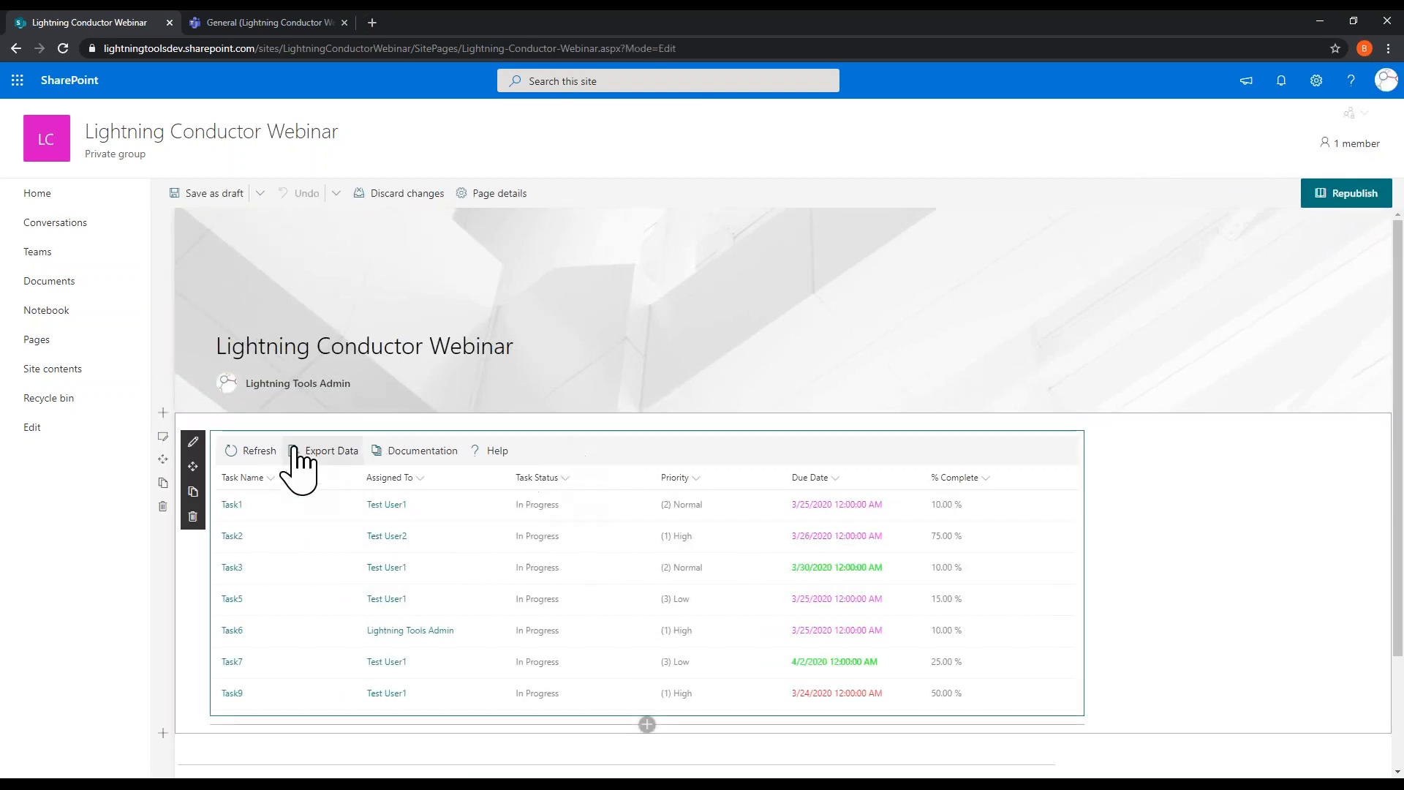
pyautogui.click(195, 442)
pyautogui.click(1177, 564)
pyautogui.click(1384, 123)
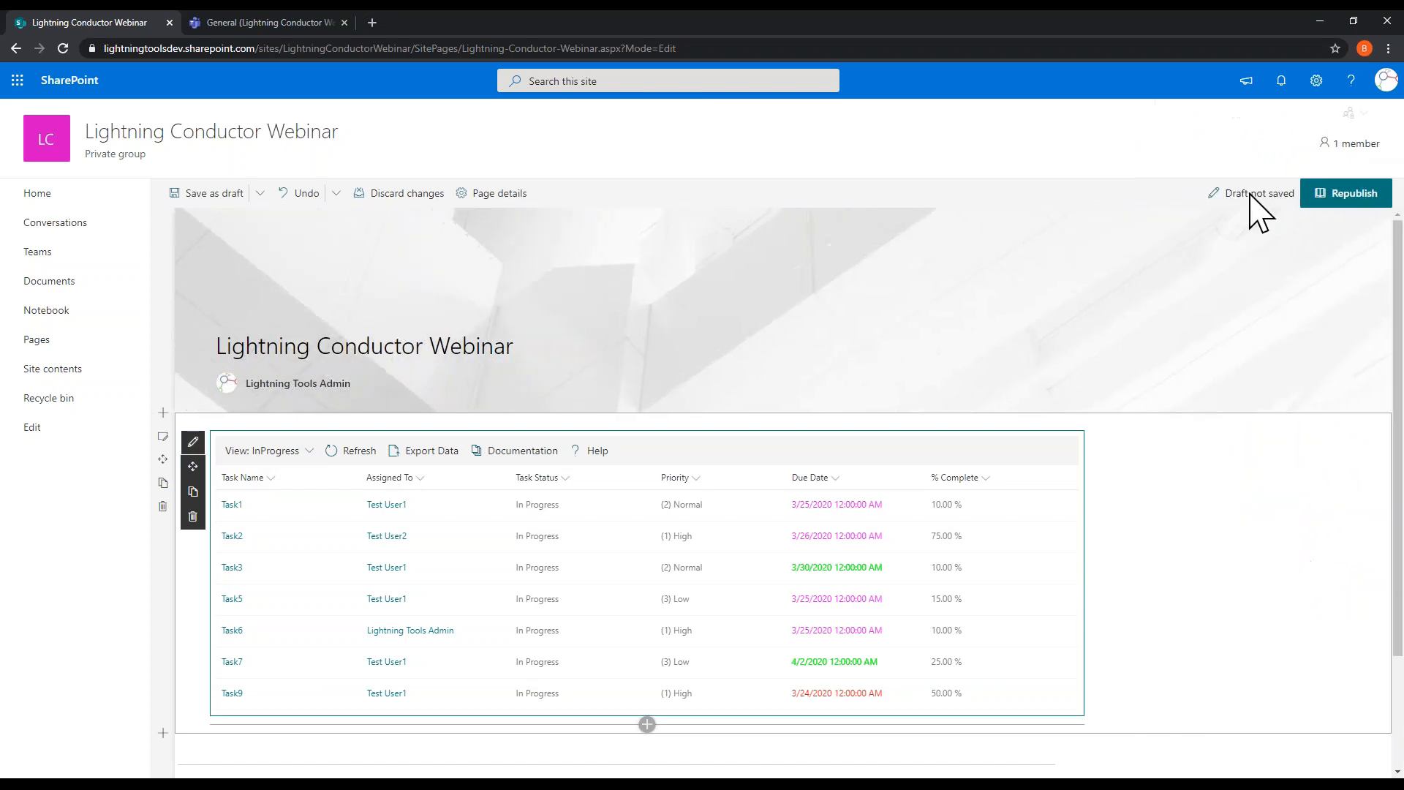
pyautogui.click(1324, 199)
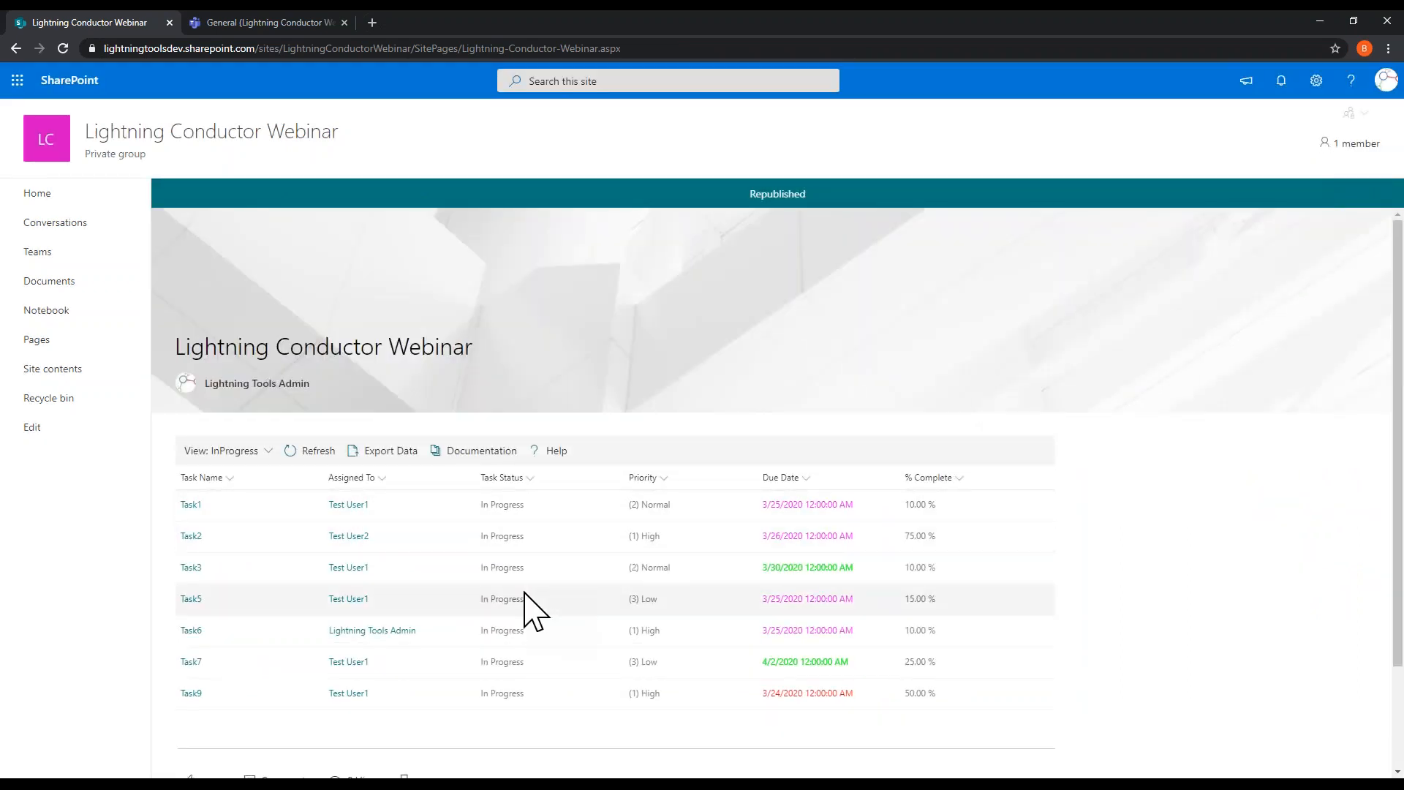
# Step: Switch the web part to the AllTasks view and filter Task Status to equal In Progress
pyautogui.click(268, 451)
pyautogui.click(262, 476)
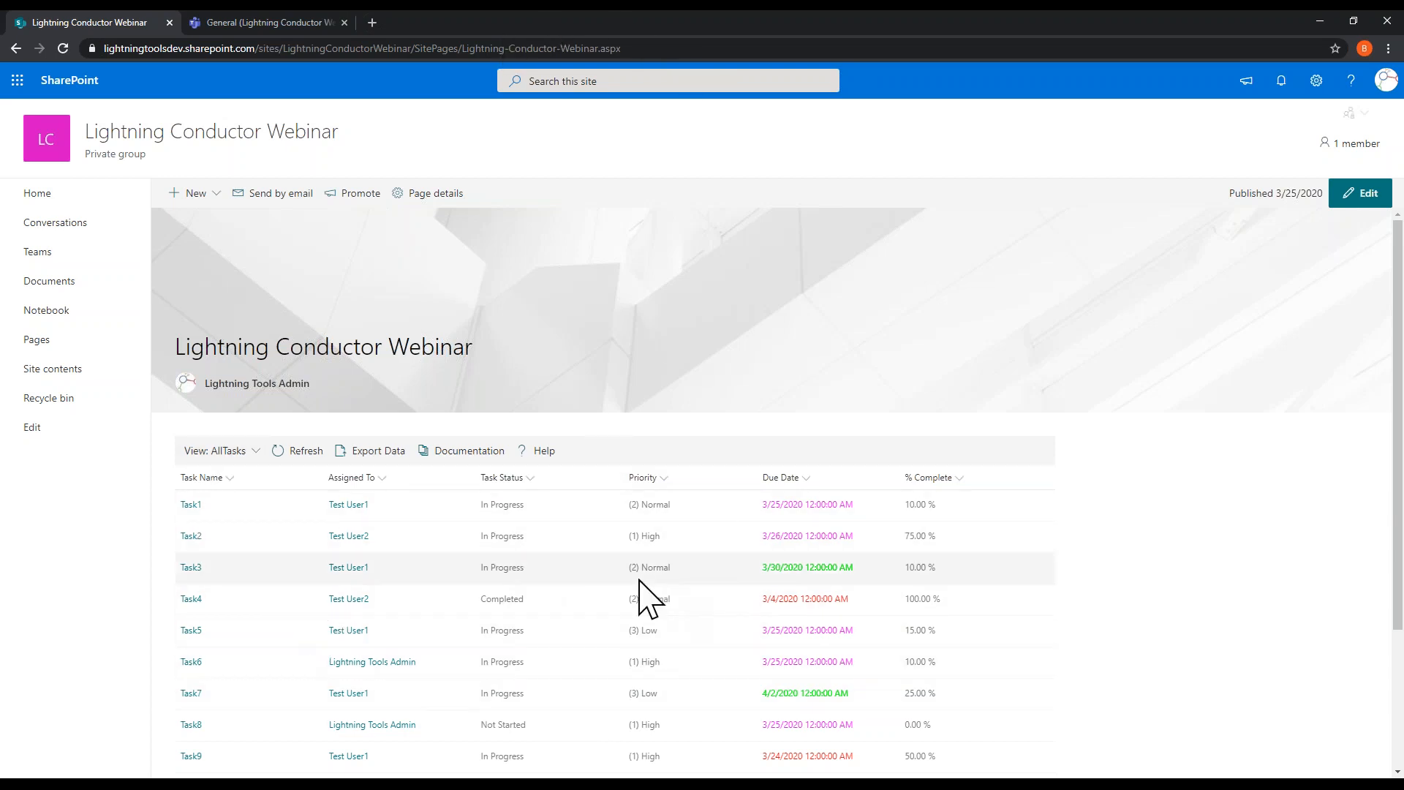
pyautogui.click(537, 484)
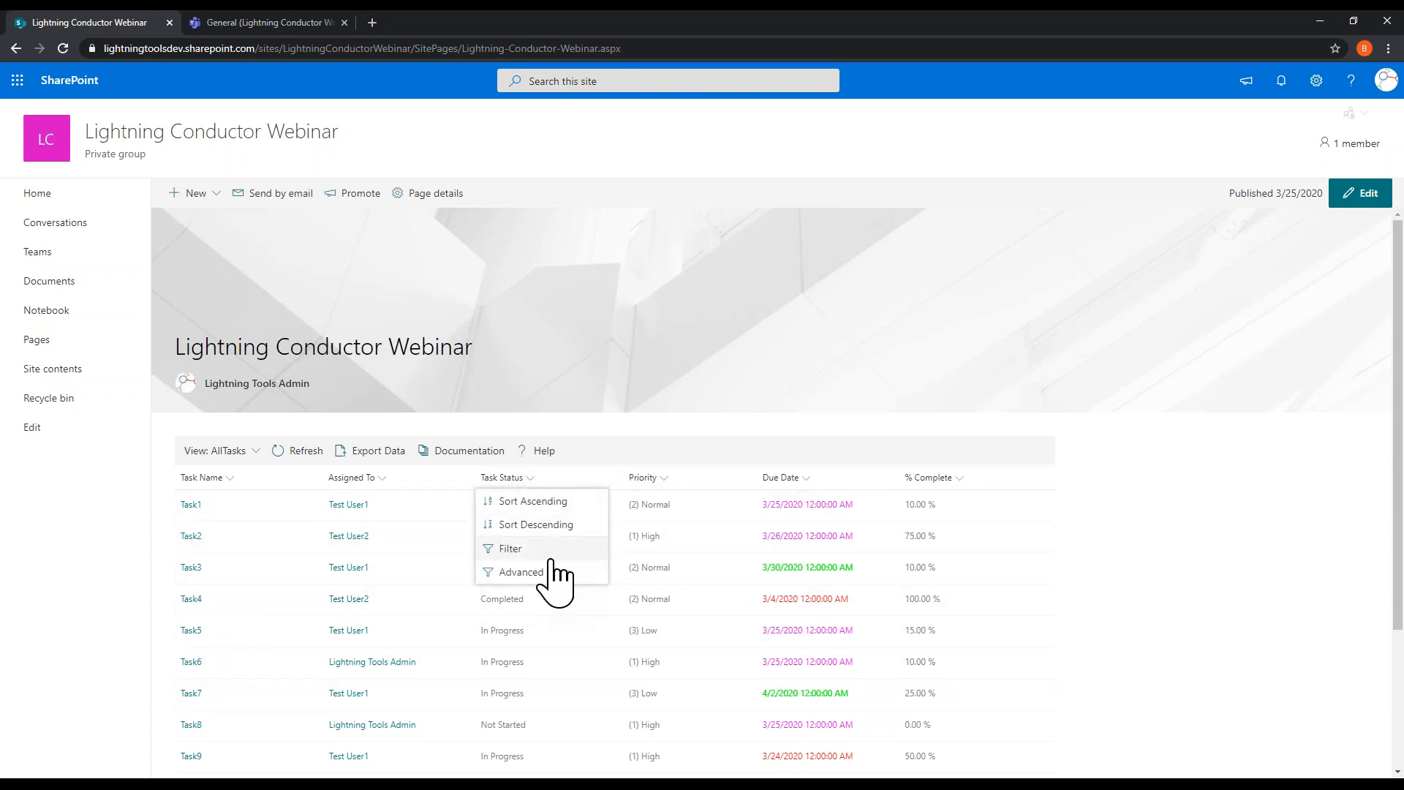
pyautogui.click(532, 548)
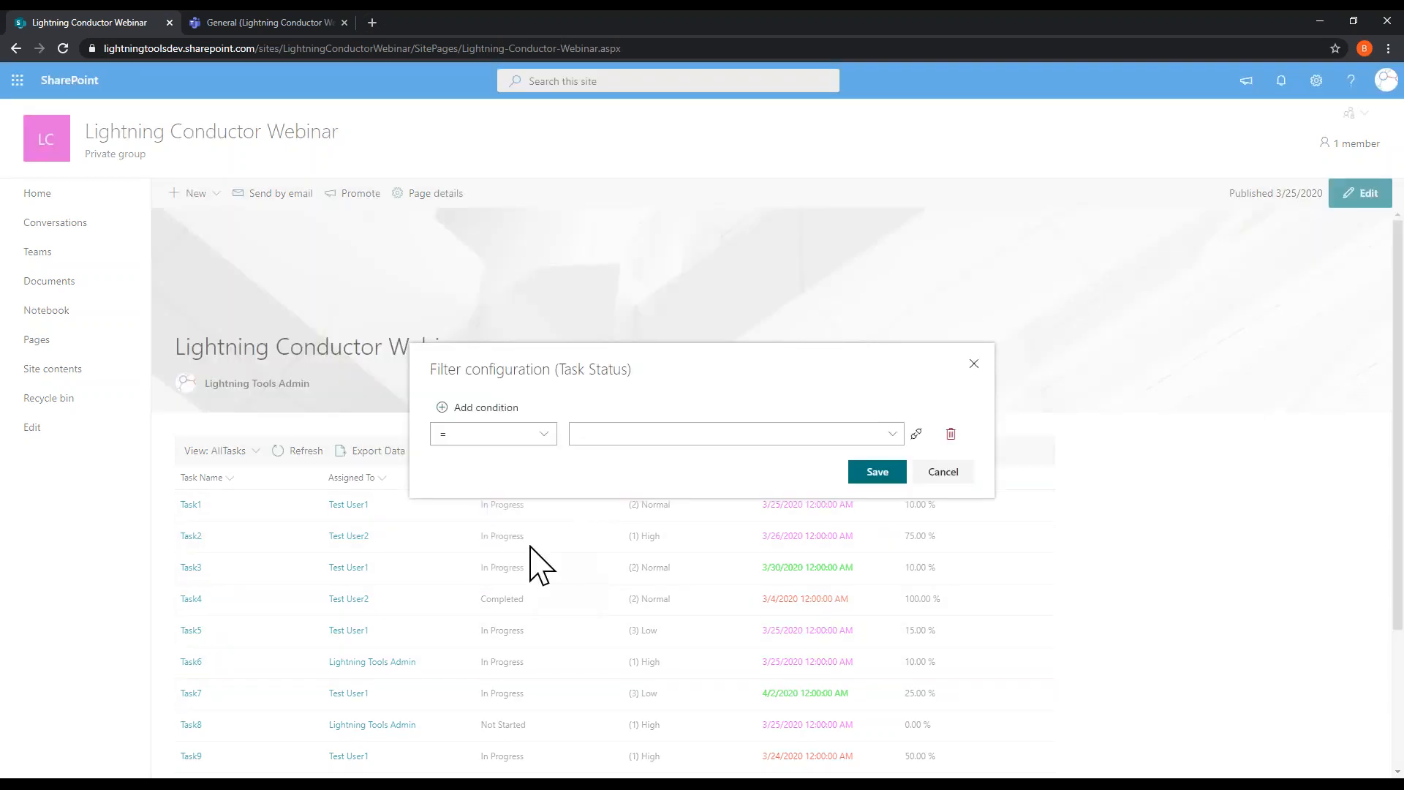
pyautogui.click(892, 435)
pyautogui.click(658, 481)
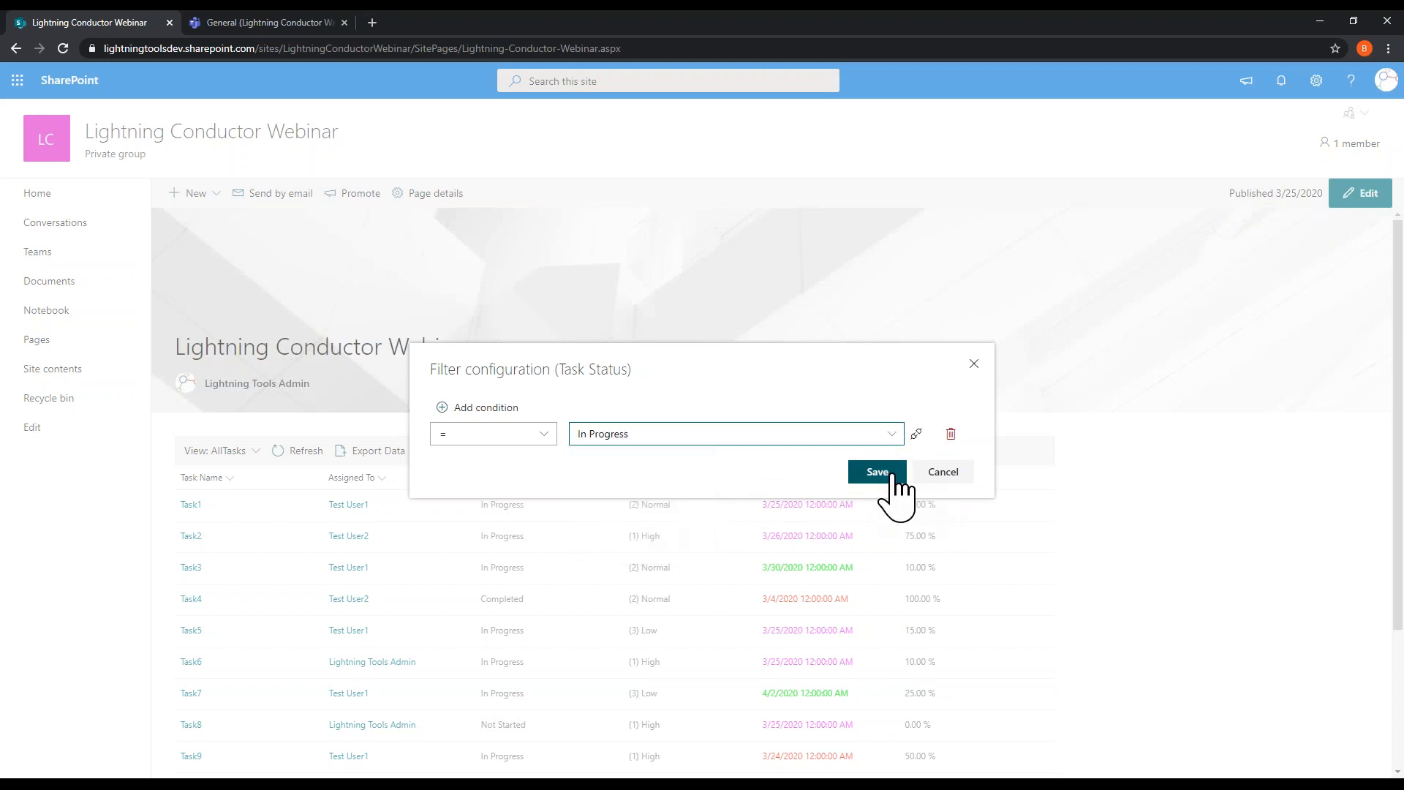
pyautogui.click(884, 474)
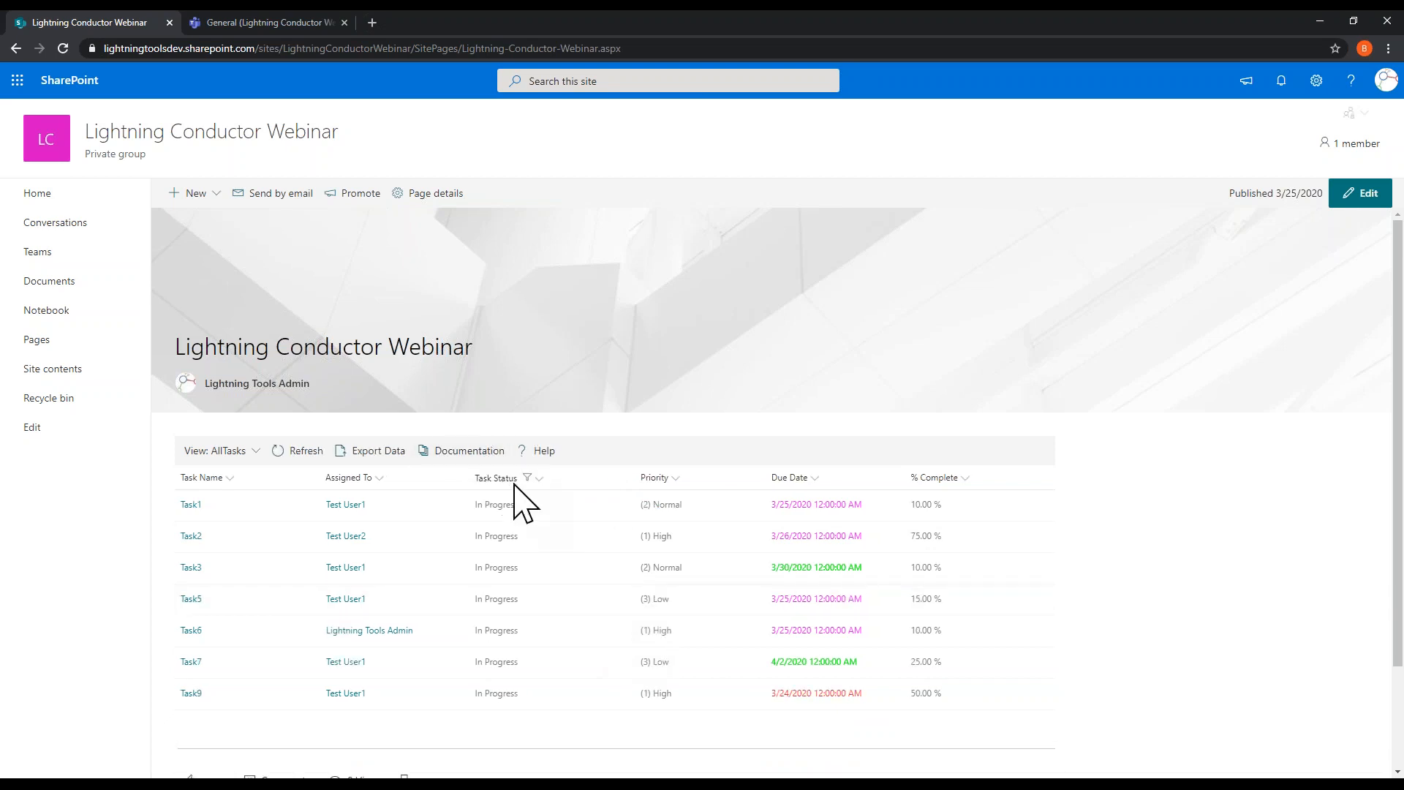
# Step: Change the Task Status filter to Completed, save it, and clear the filter from the column
pyautogui.click(539, 479)
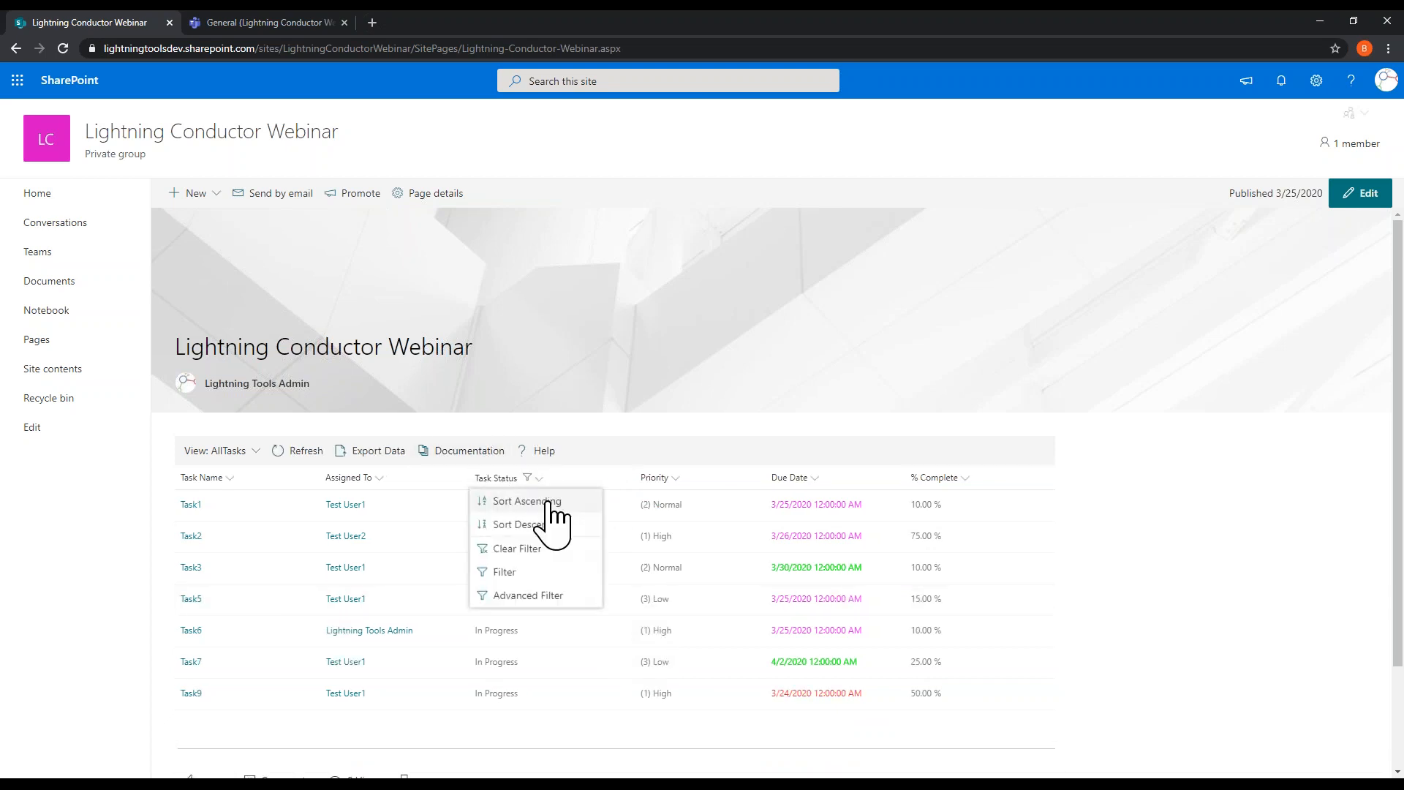
pyautogui.click(545, 572)
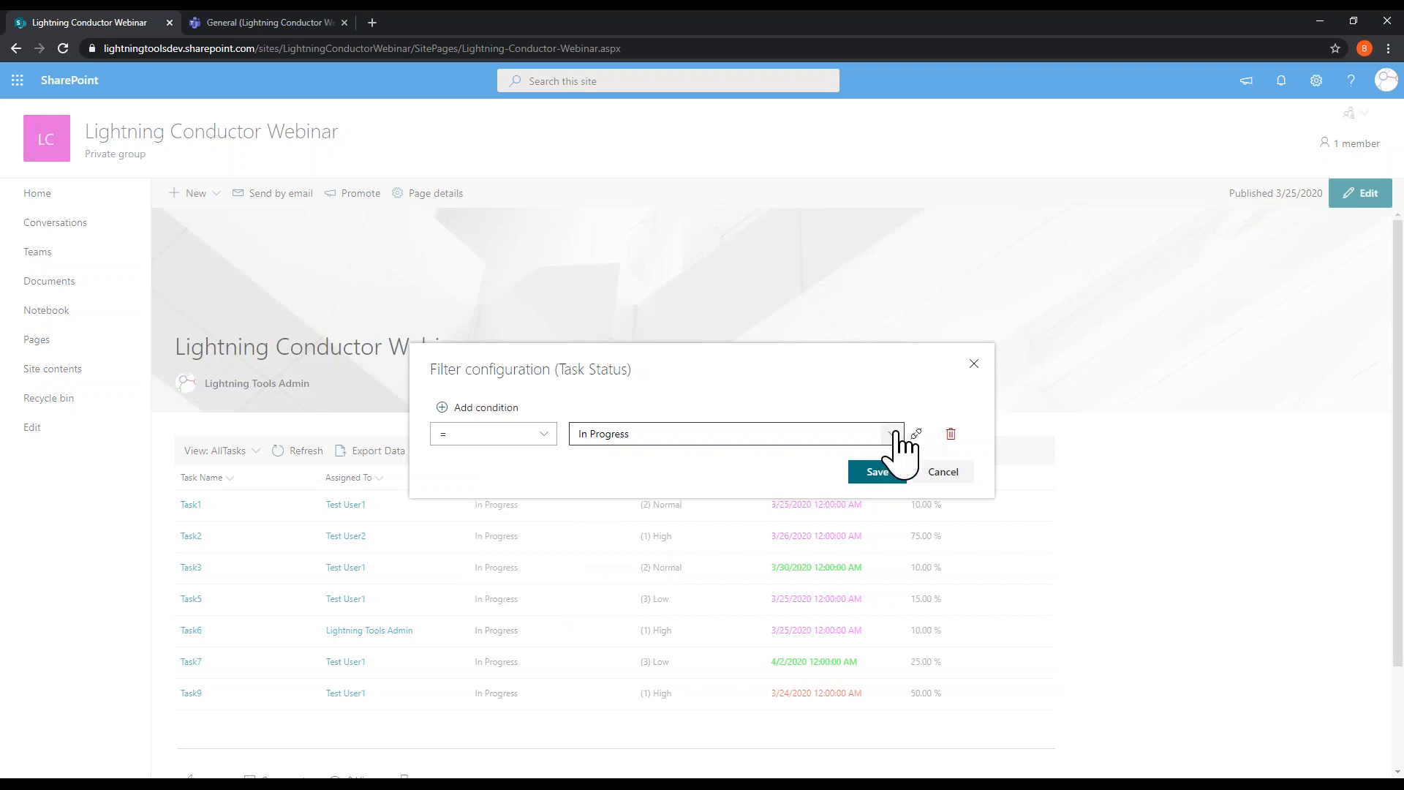
pyautogui.click(894, 437)
pyautogui.click(637, 508)
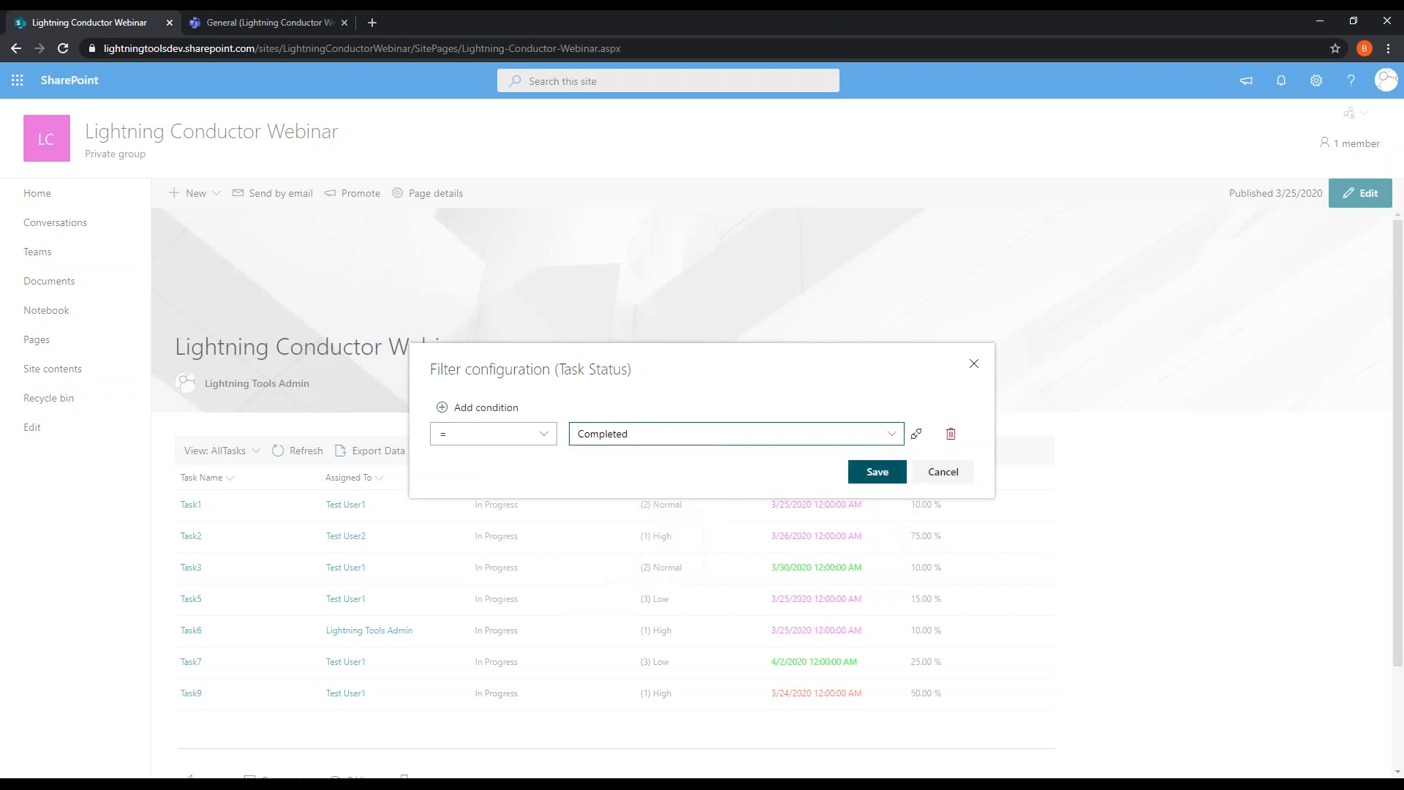
pyautogui.click(878, 472)
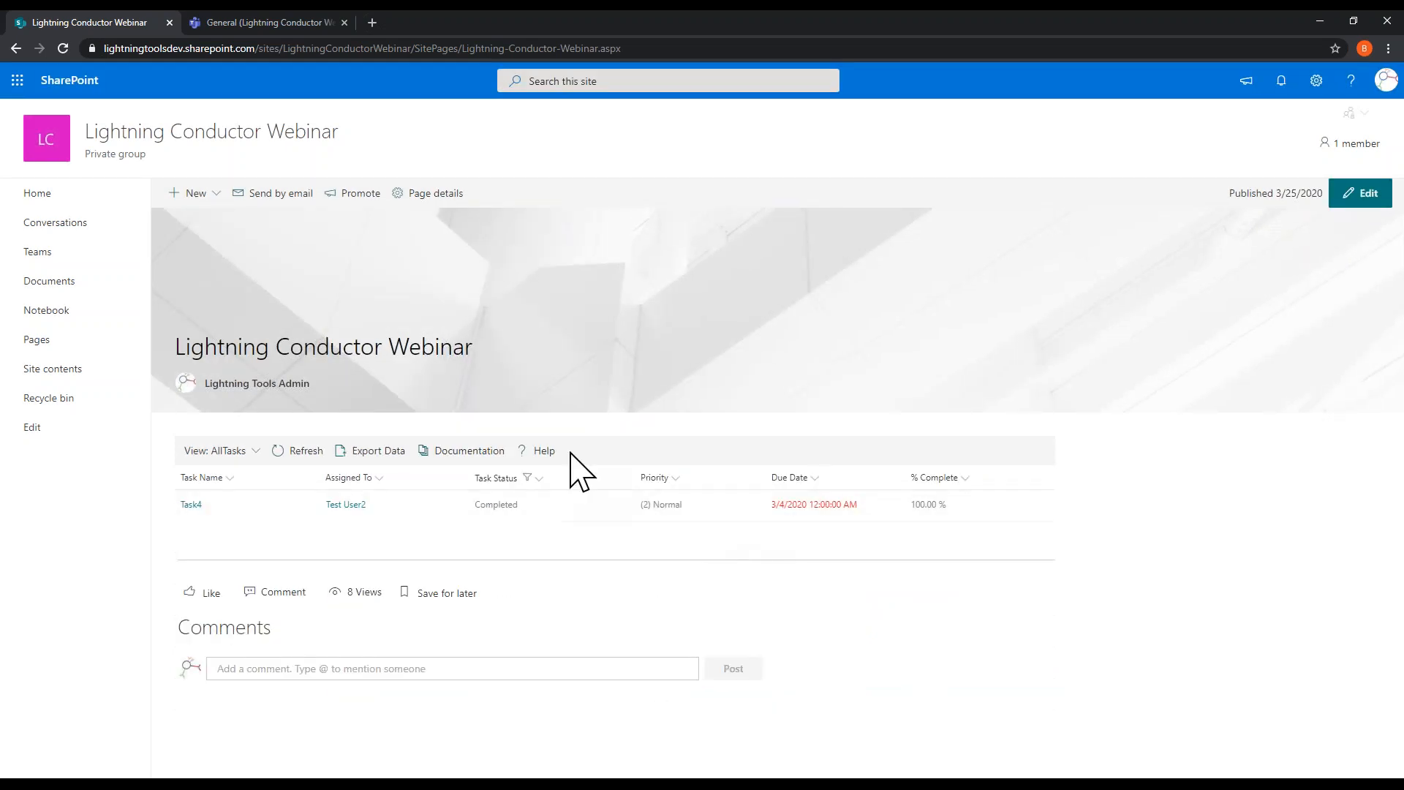
pyautogui.click(541, 479)
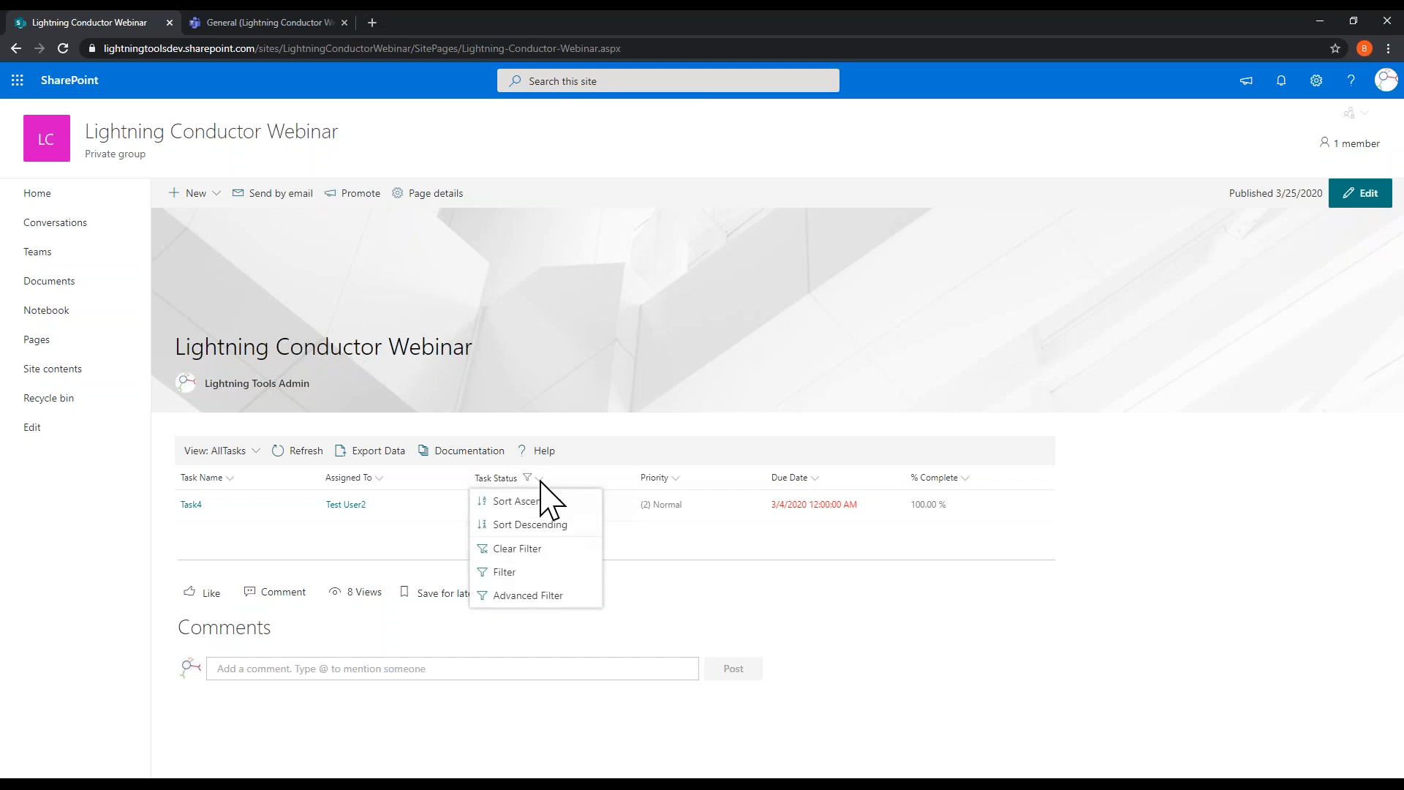
pyautogui.click(550, 554)
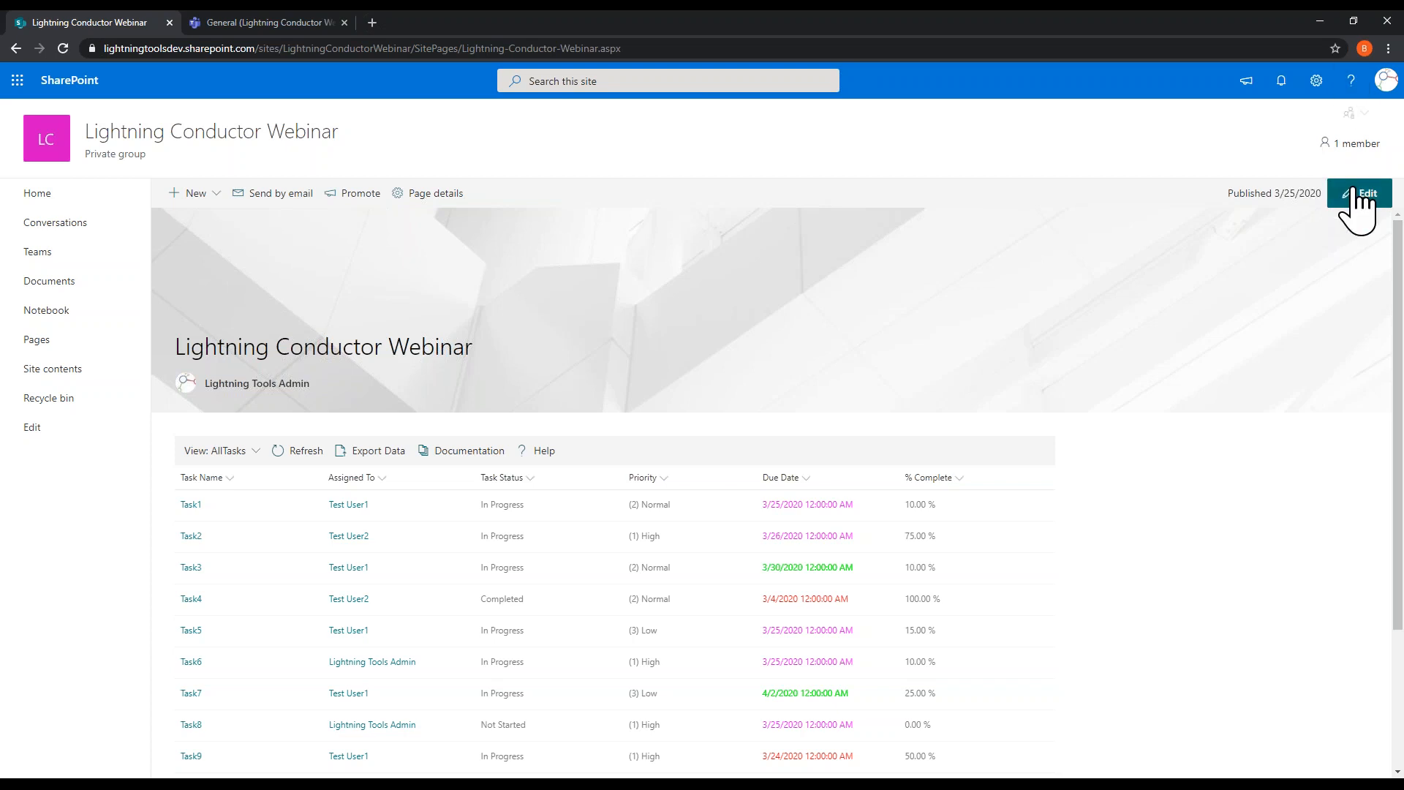
pyautogui.click(528, 478)
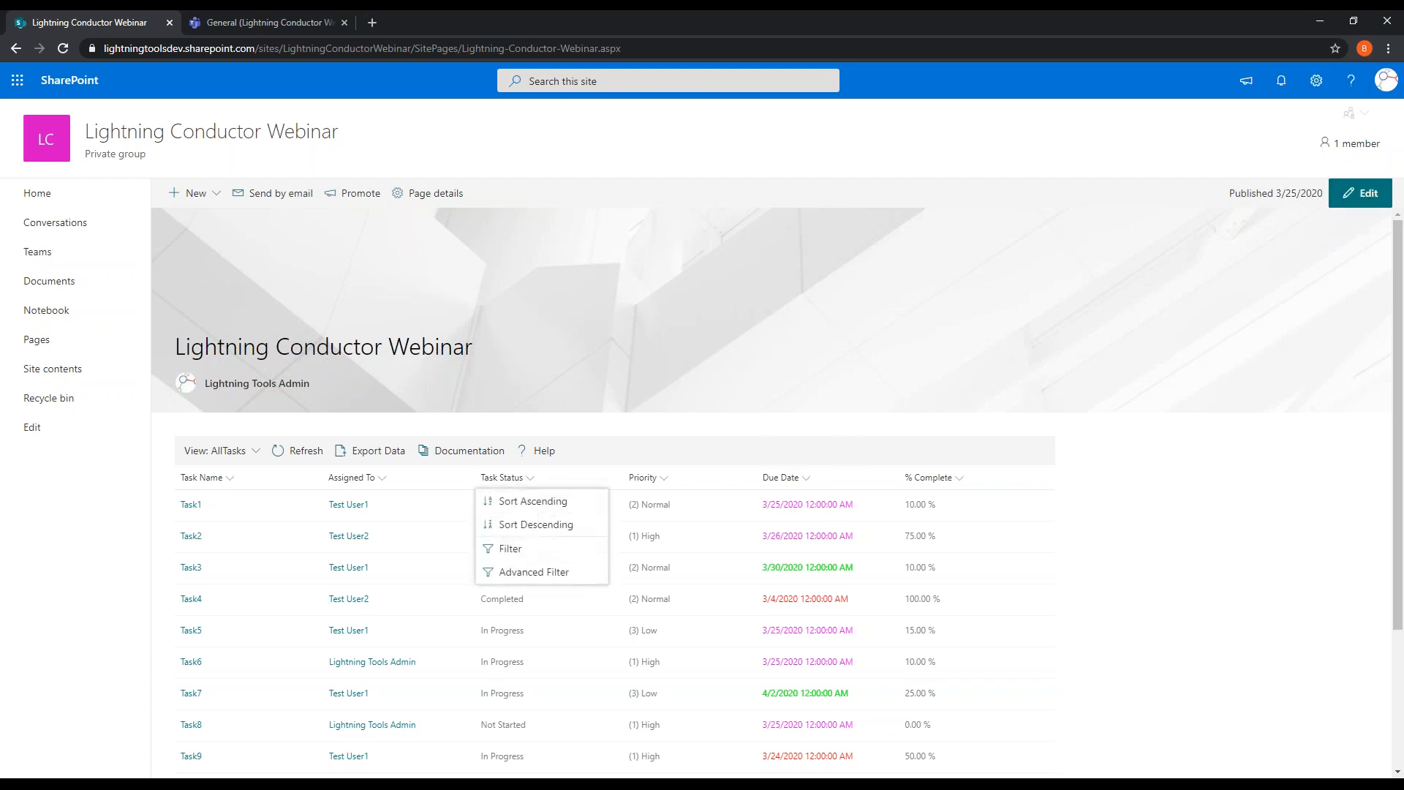
pyautogui.click(533, 551)
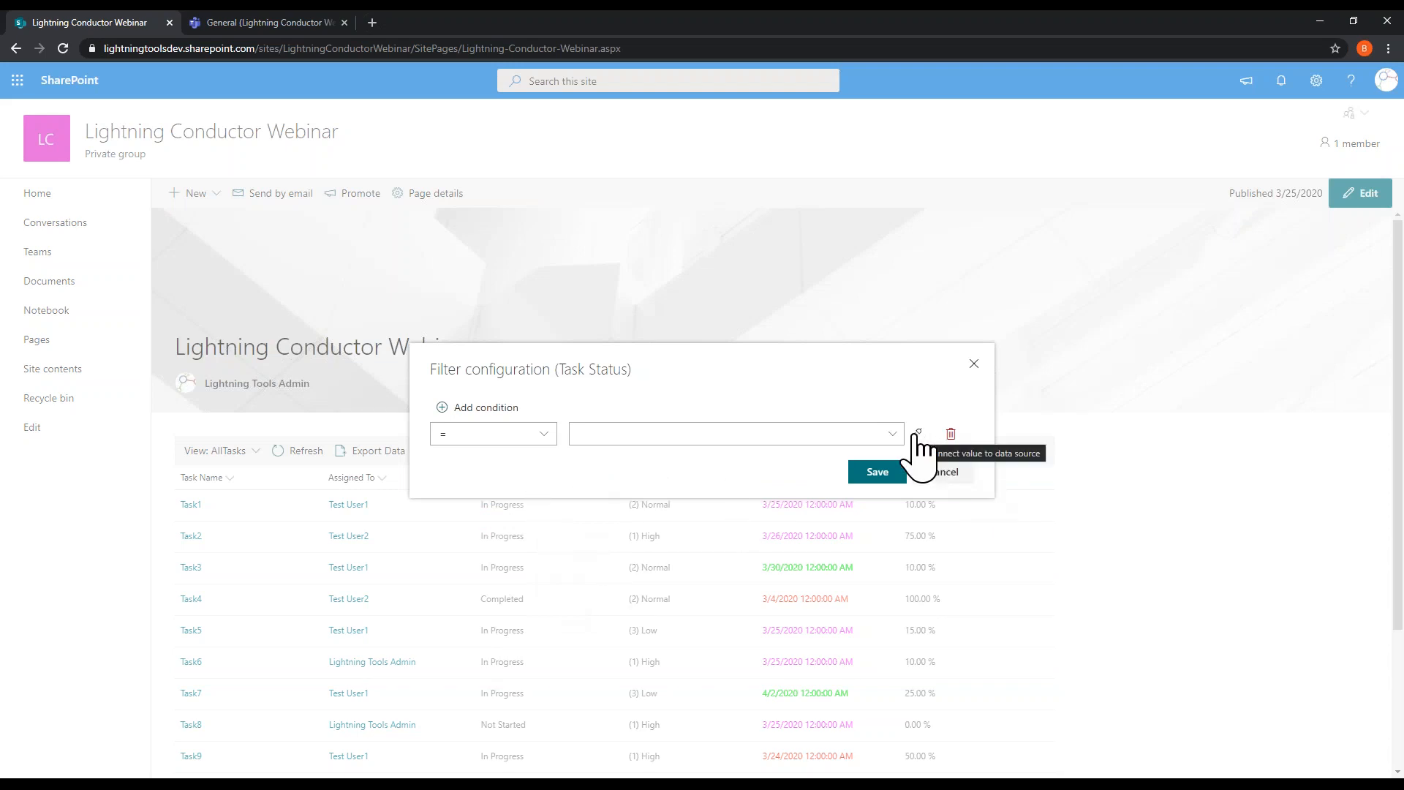
pyautogui.click(918, 434)
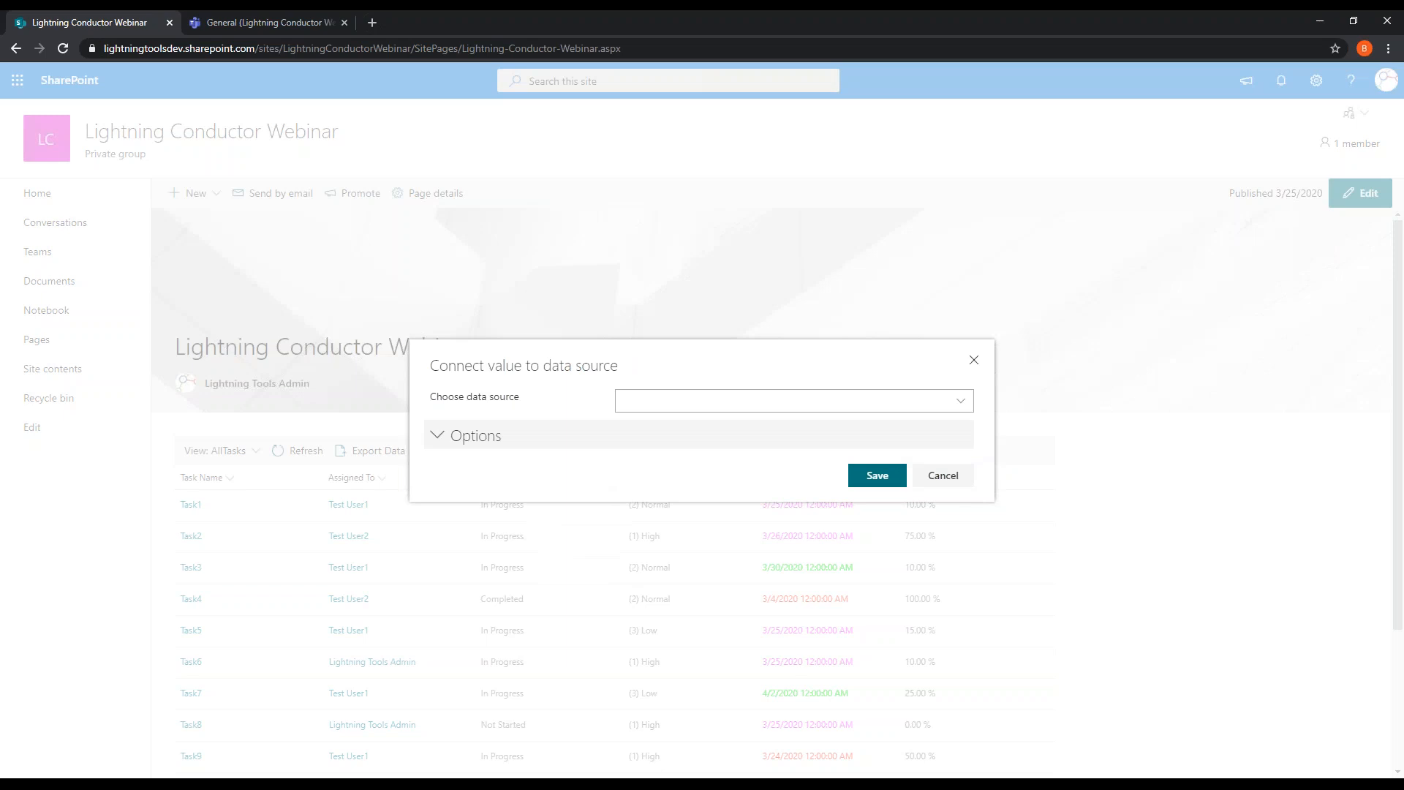
pyautogui.click(964, 405)
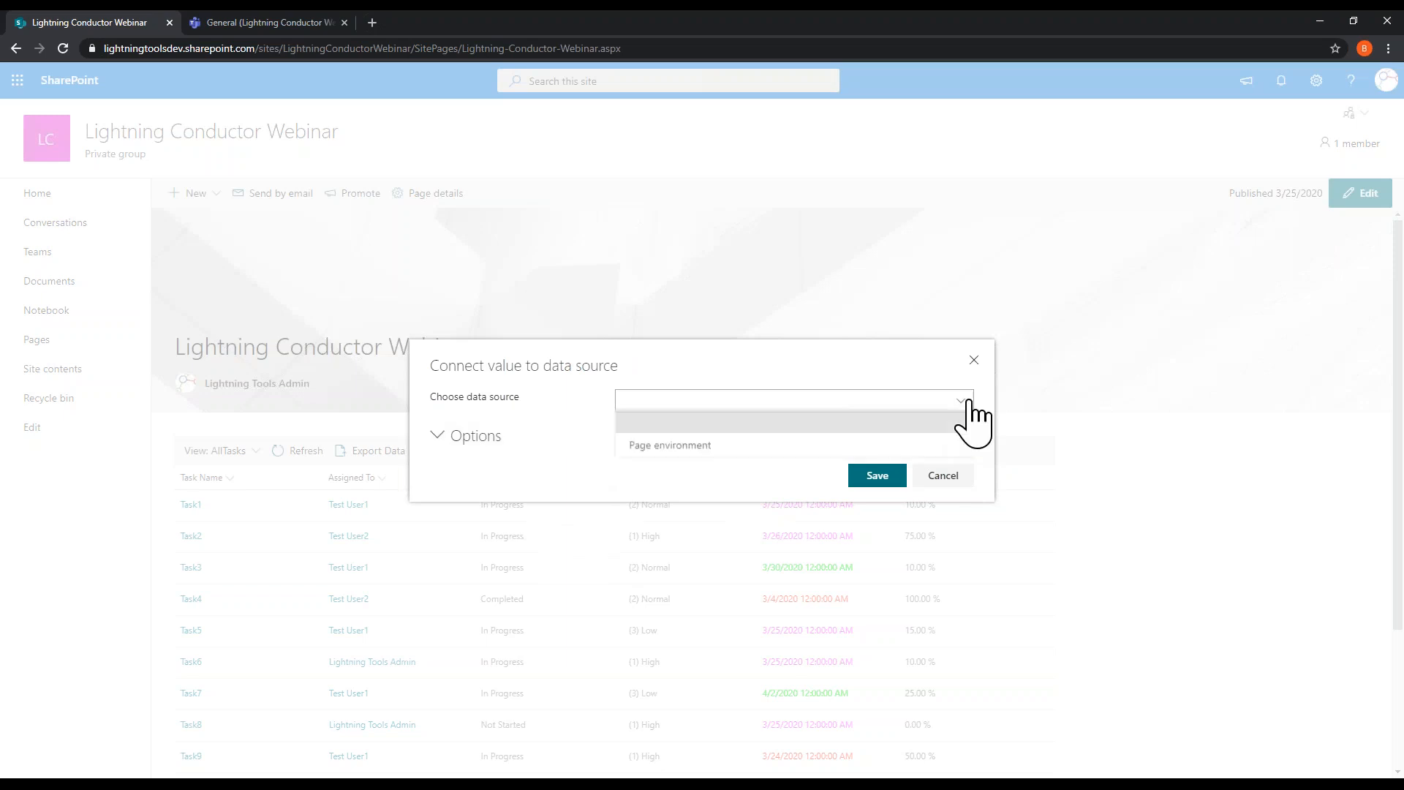
pyautogui.click(770, 448)
pyautogui.click(876, 417)
pyautogui.click(739, 505)
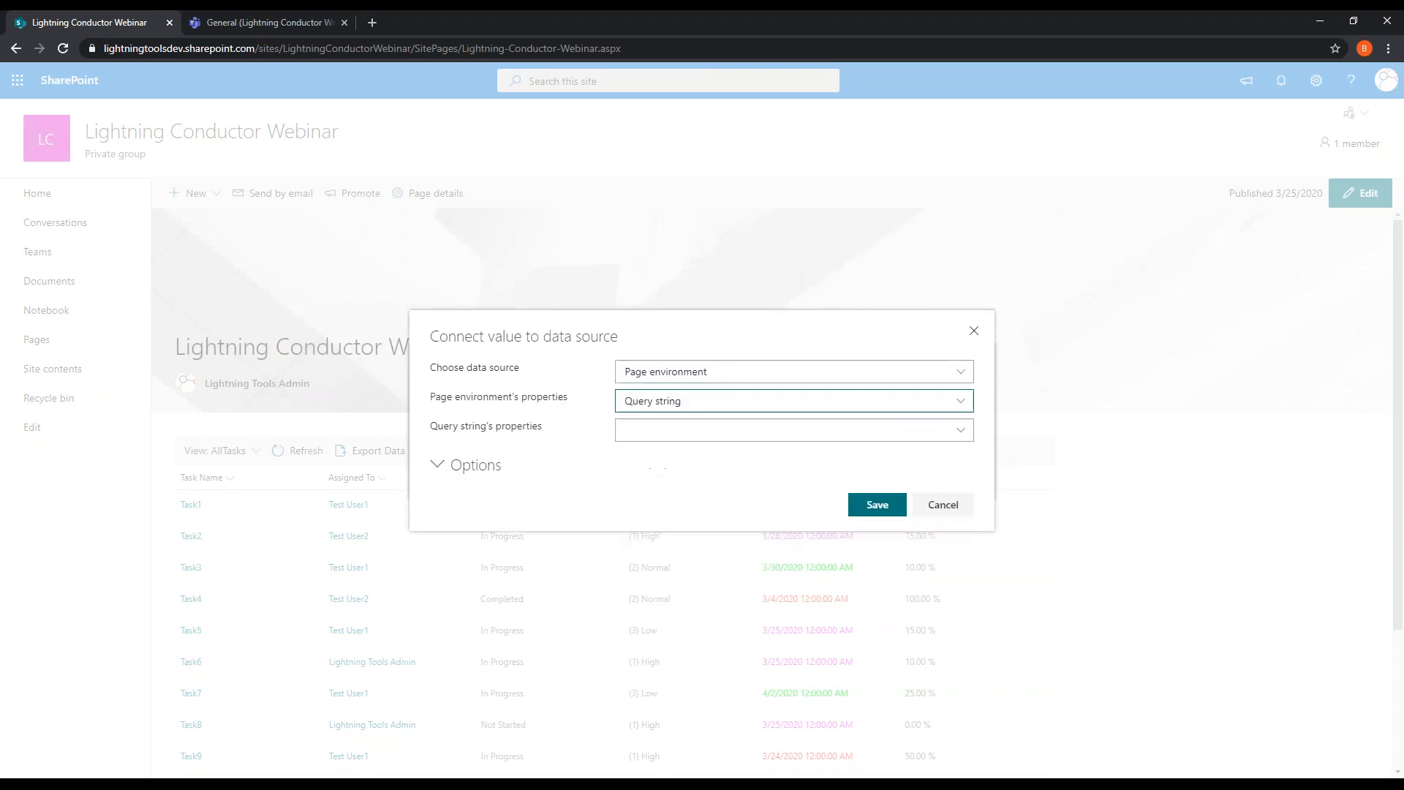
pyautogui.click(682, 435)
pyautogui.click(681, 476)
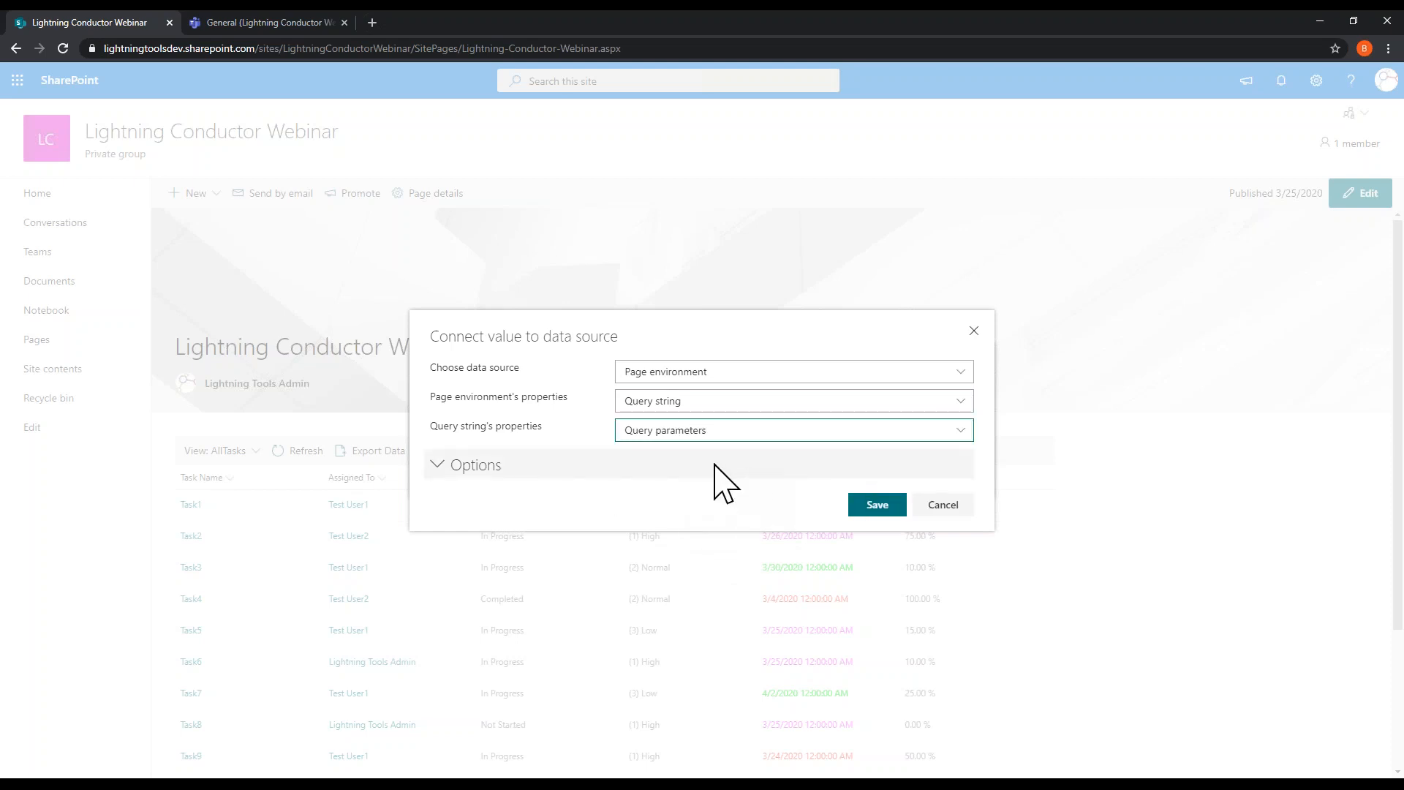
pyautogui.click(926, 513)
pyautogui.click(944, 472)
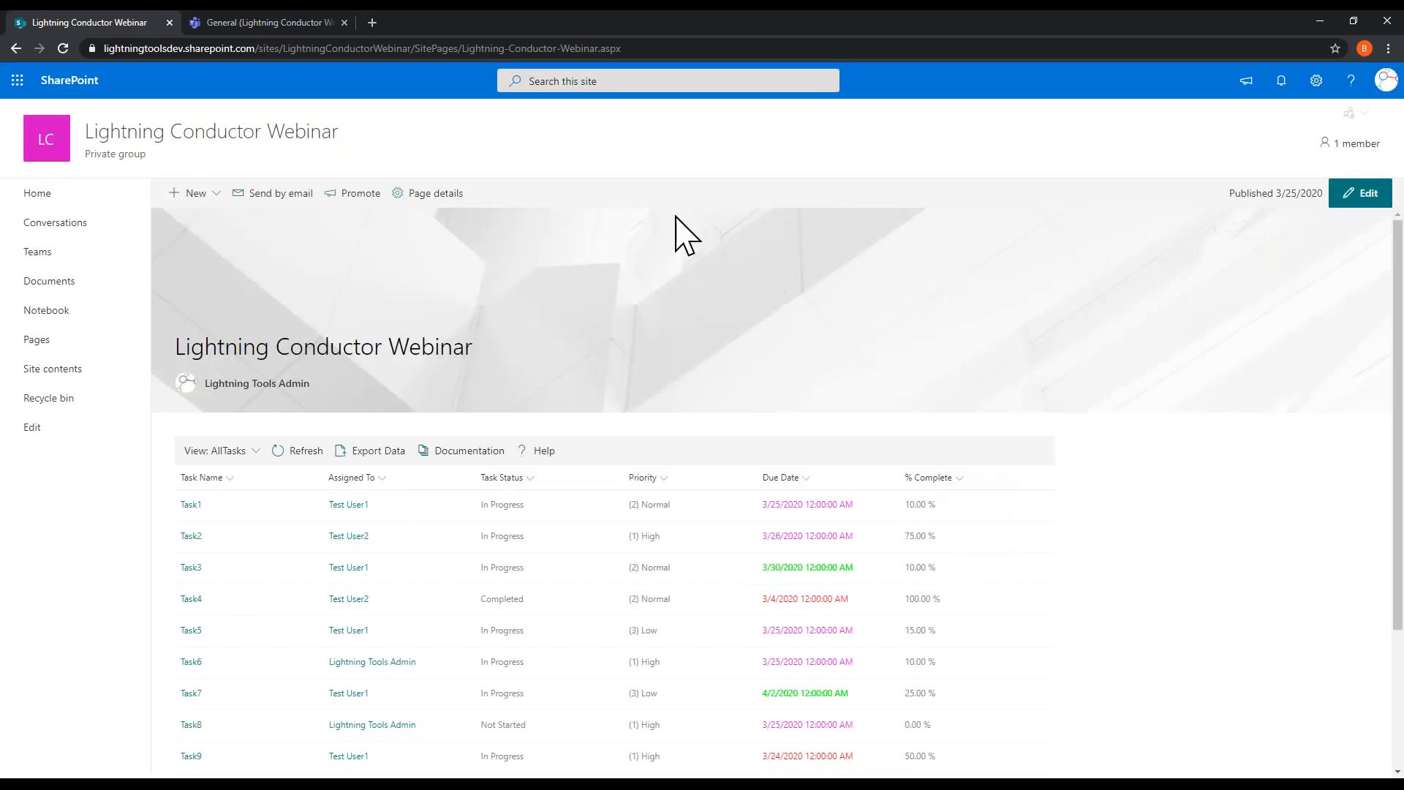
# Step: Append ?TaskStatus=Completed to the page's URL and load the page with that parameter
pyautogui.doubleClick(637, 49)
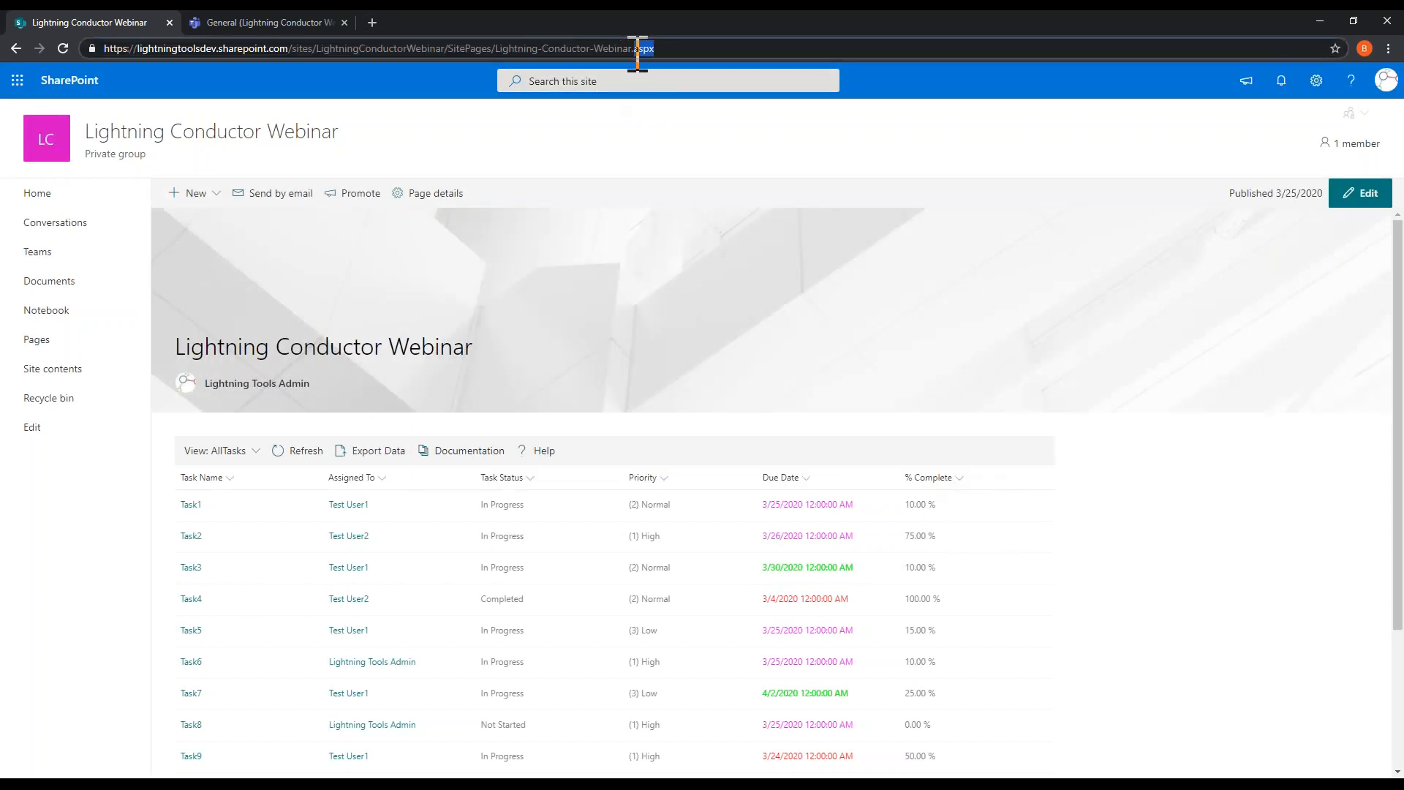
pyautogui.click(708, 48)
pyautogui.write('?')
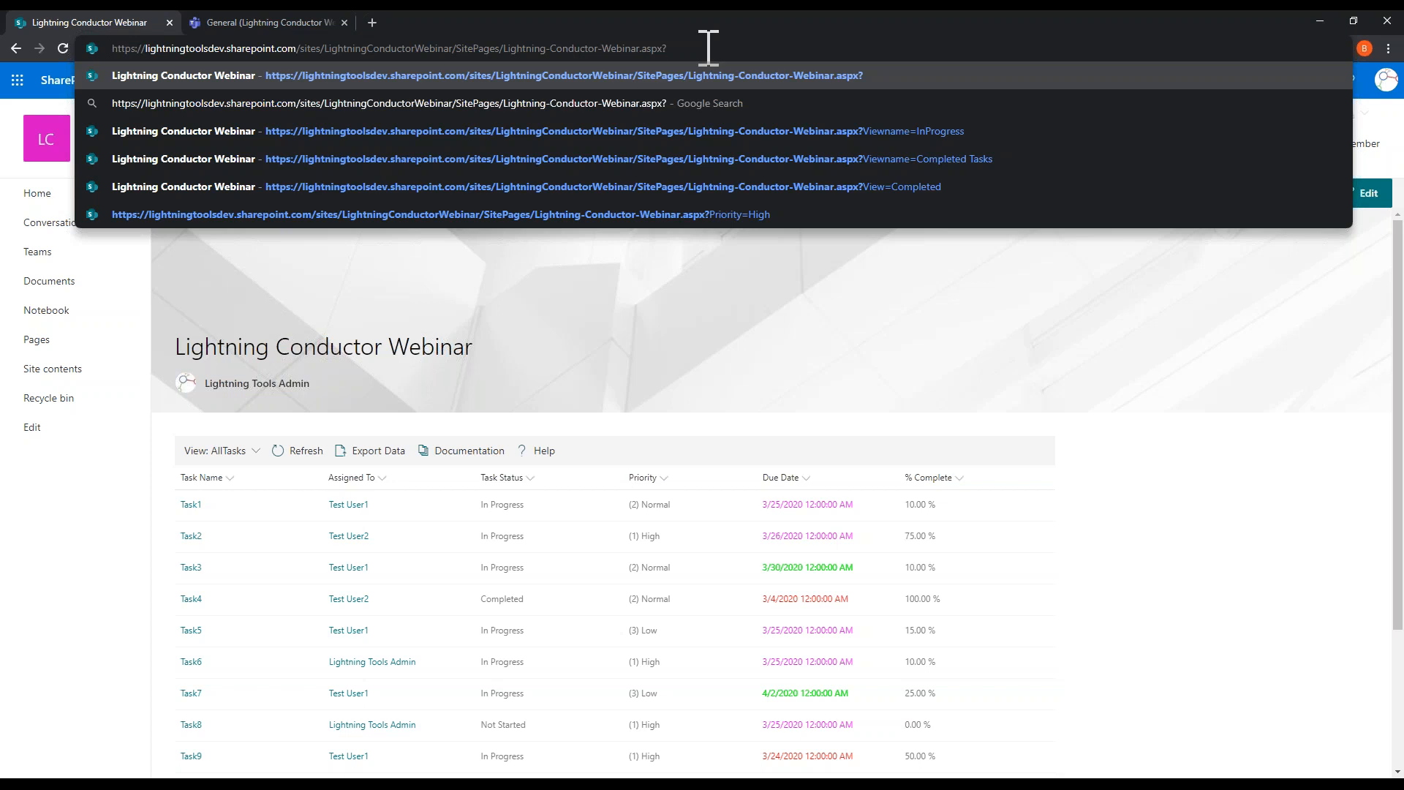
pyautogui.write('TaskStatus=Completed')
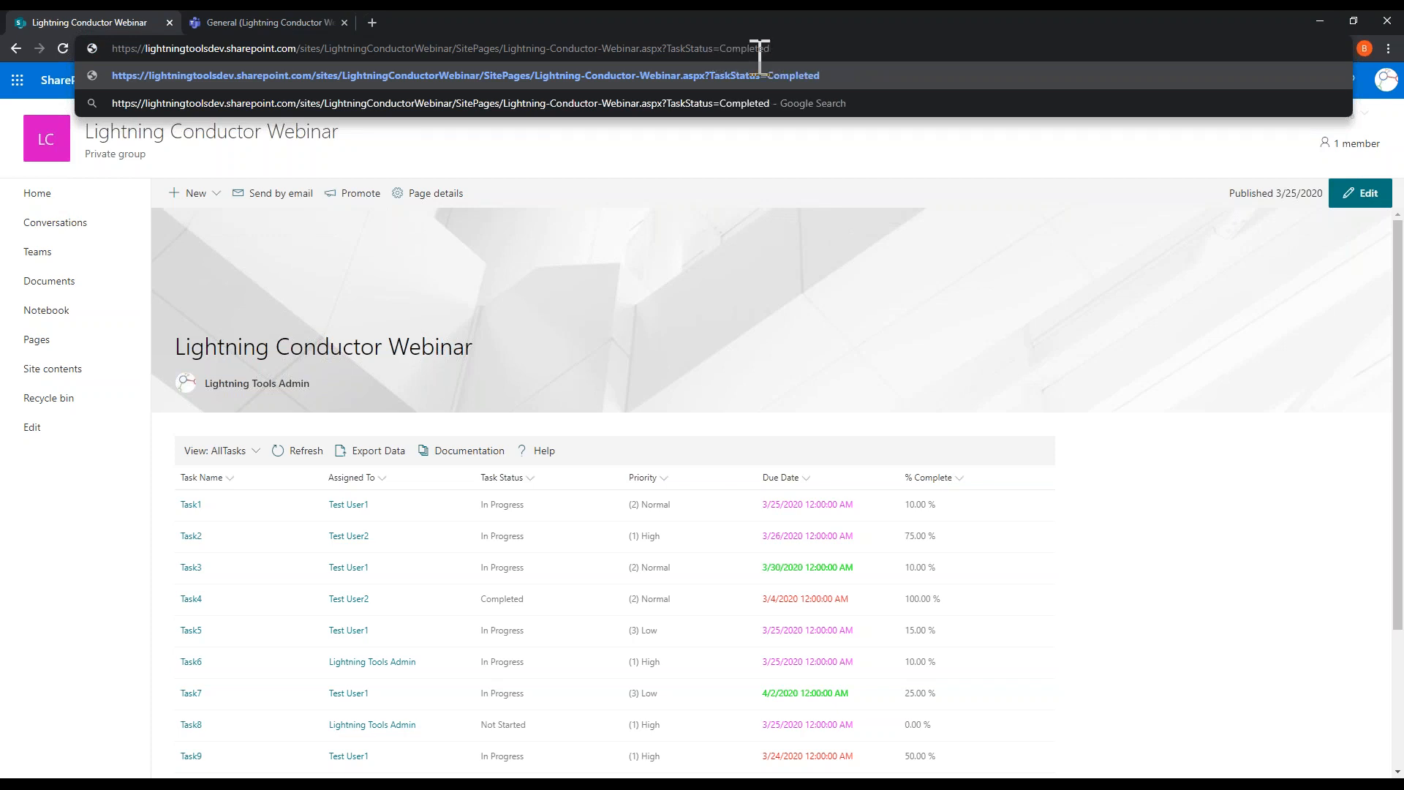
pyautogui.press('Return')
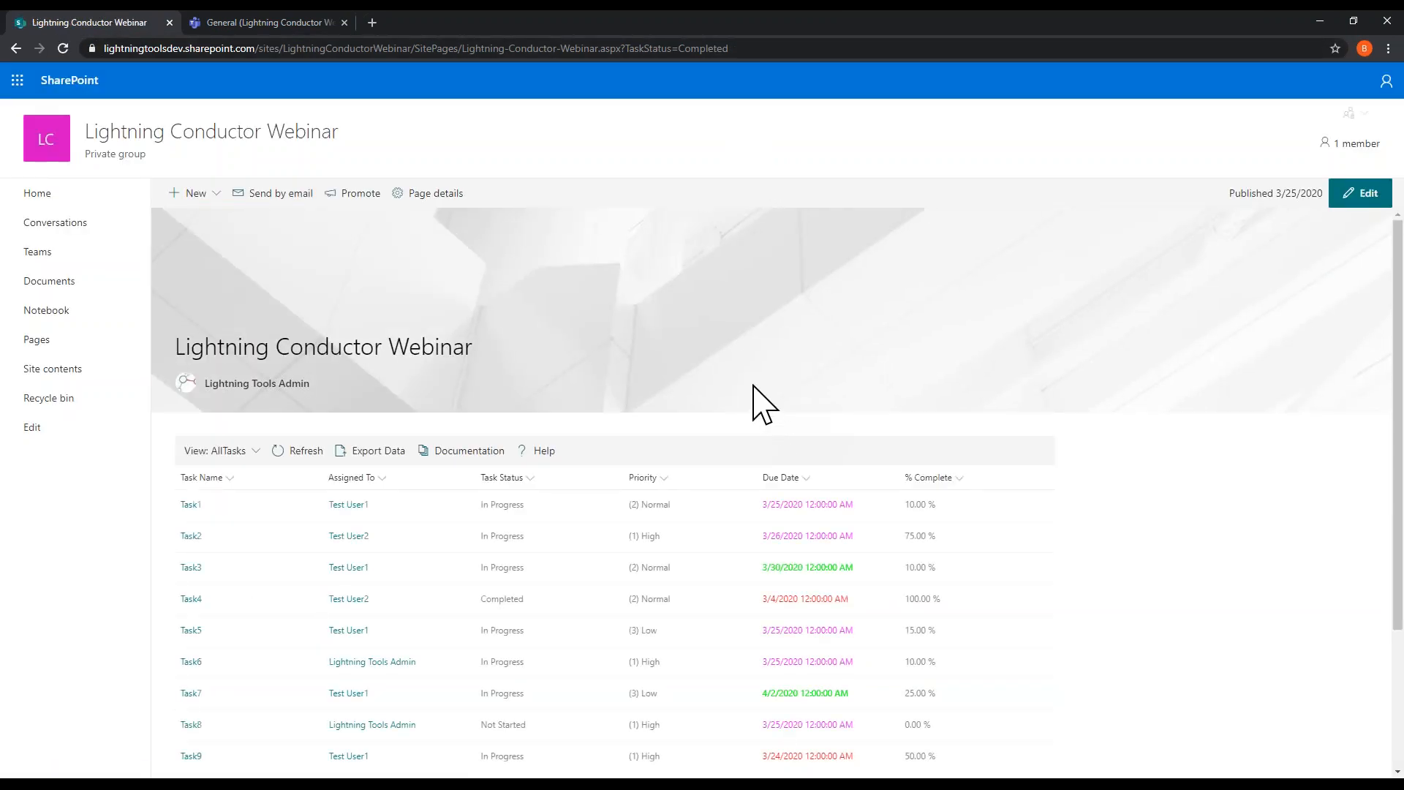
# Step: Filter Task Status to equal a value connected to Page environment, Query string, Query parameters, TaskStatus, and save the filter
pyautogui.click(532, 479)
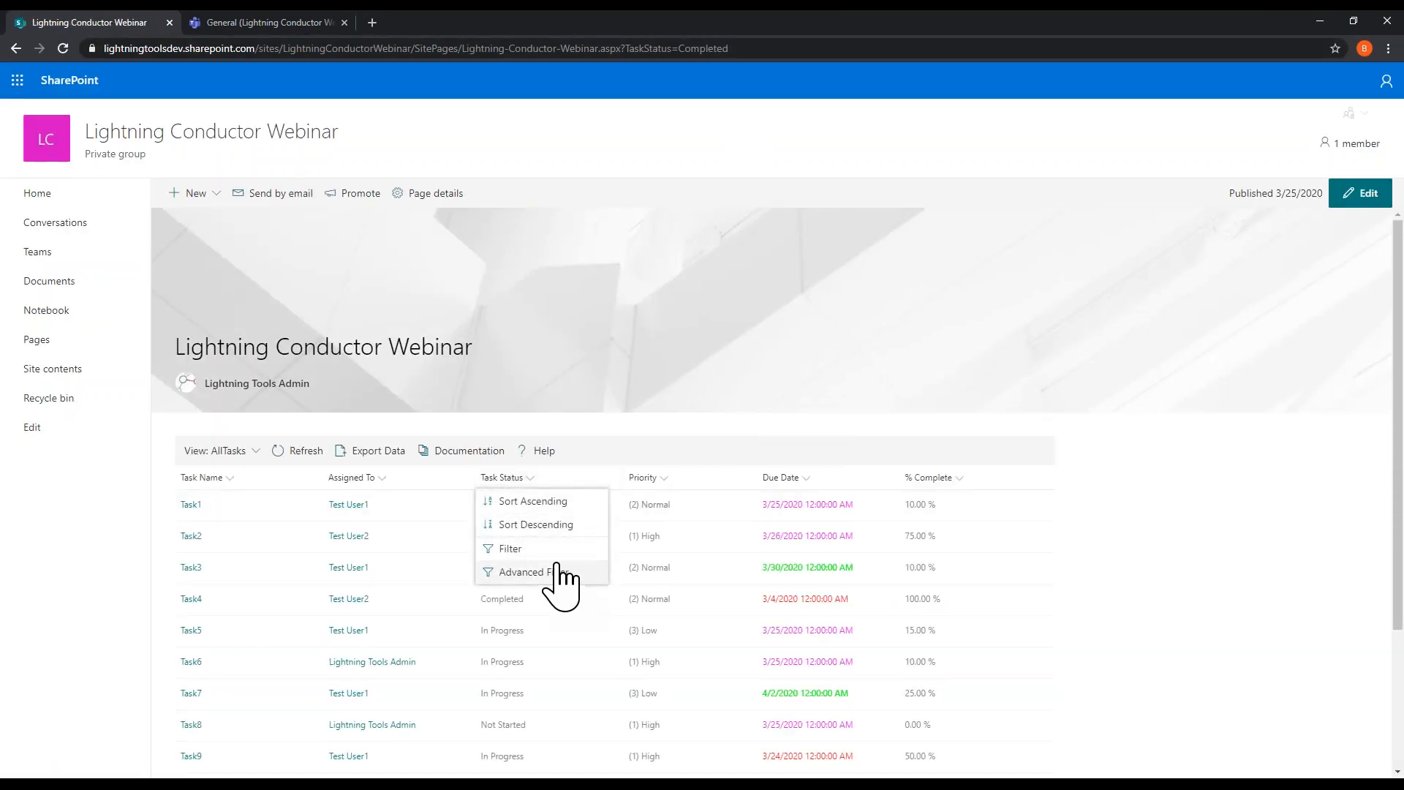
pyautogui.click(555, 550)
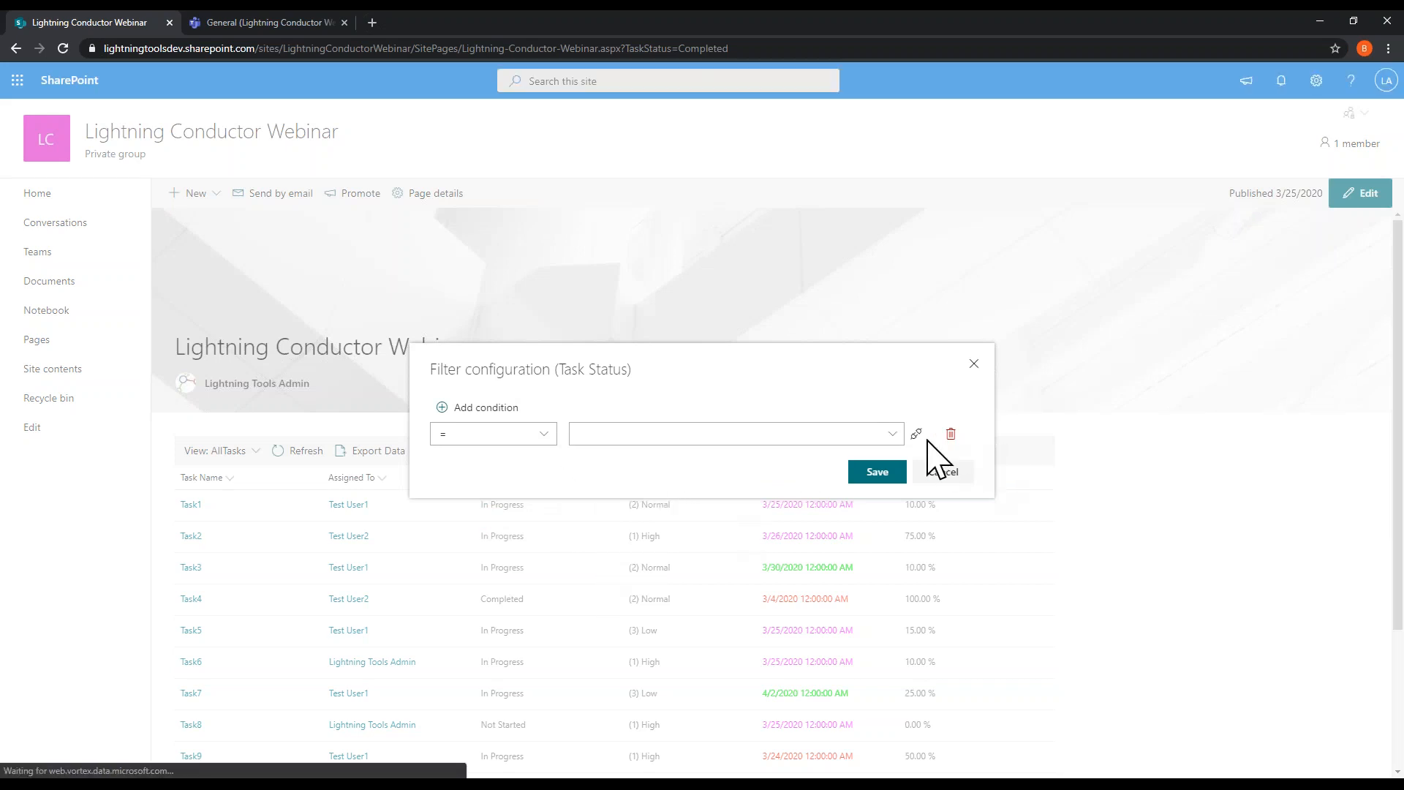
pyautogui.click(917, 434)
pyautogui.click(958, 402)
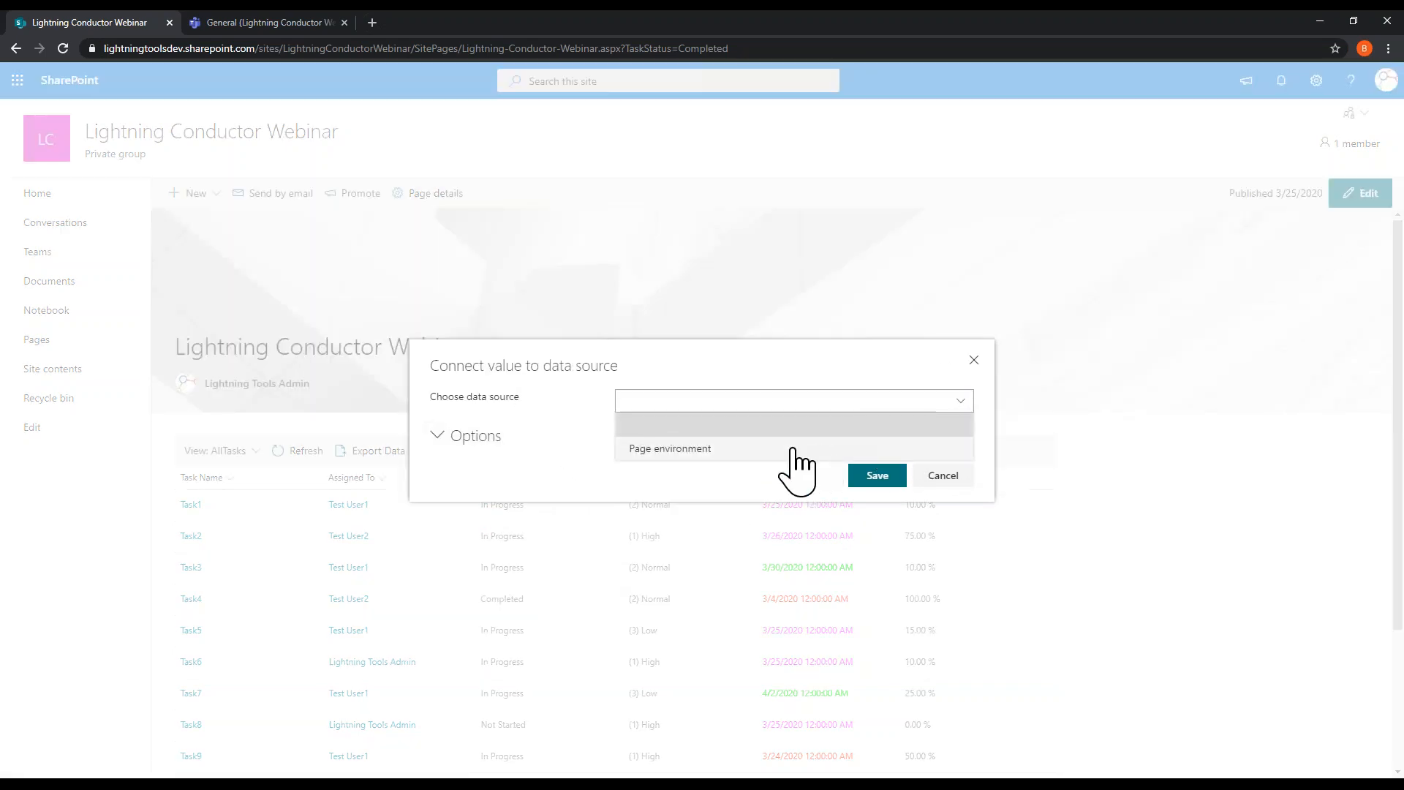
pyautogui.click(793, 448)
pyautogui.click(775, 415)
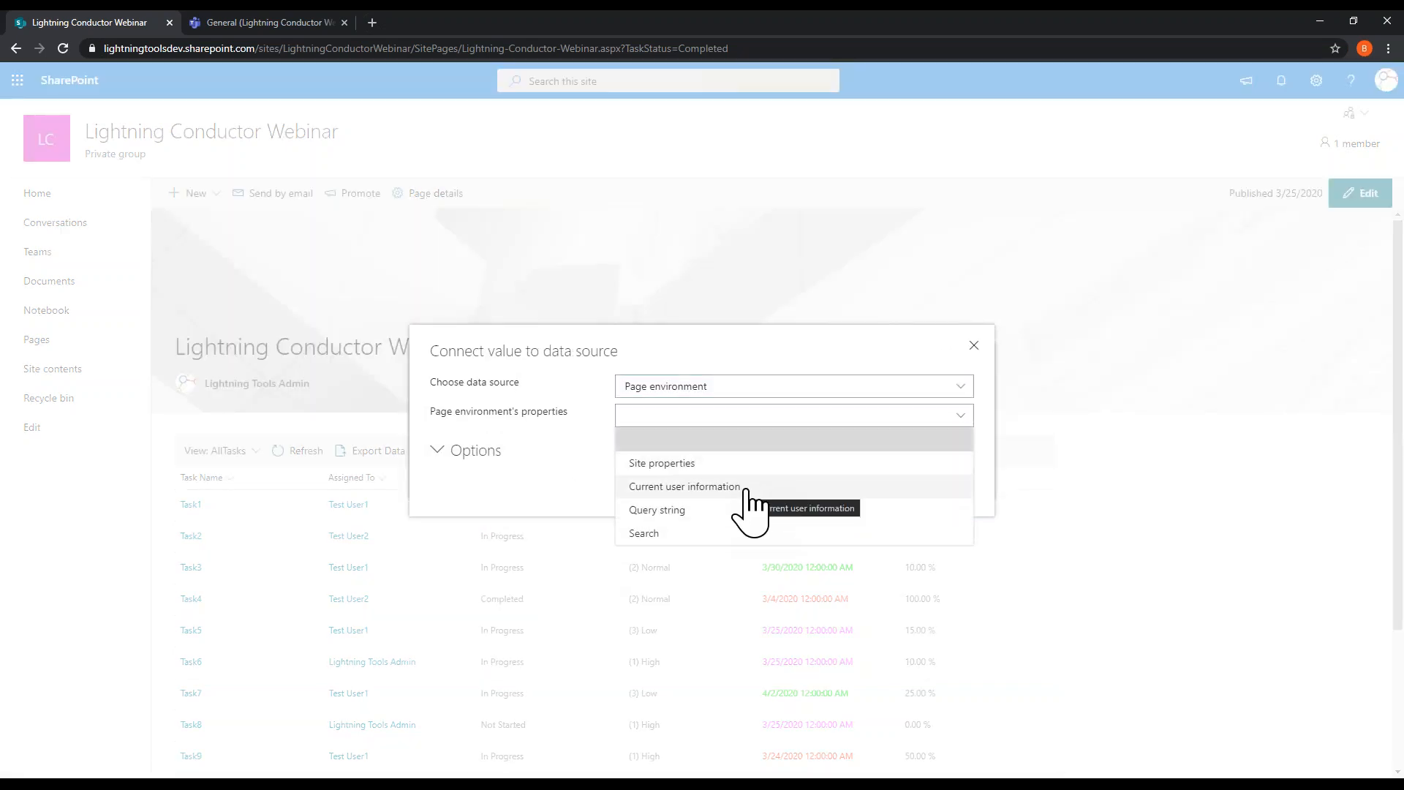
pyautogui.click(737, 510)
pyautogui.click(774, 433)
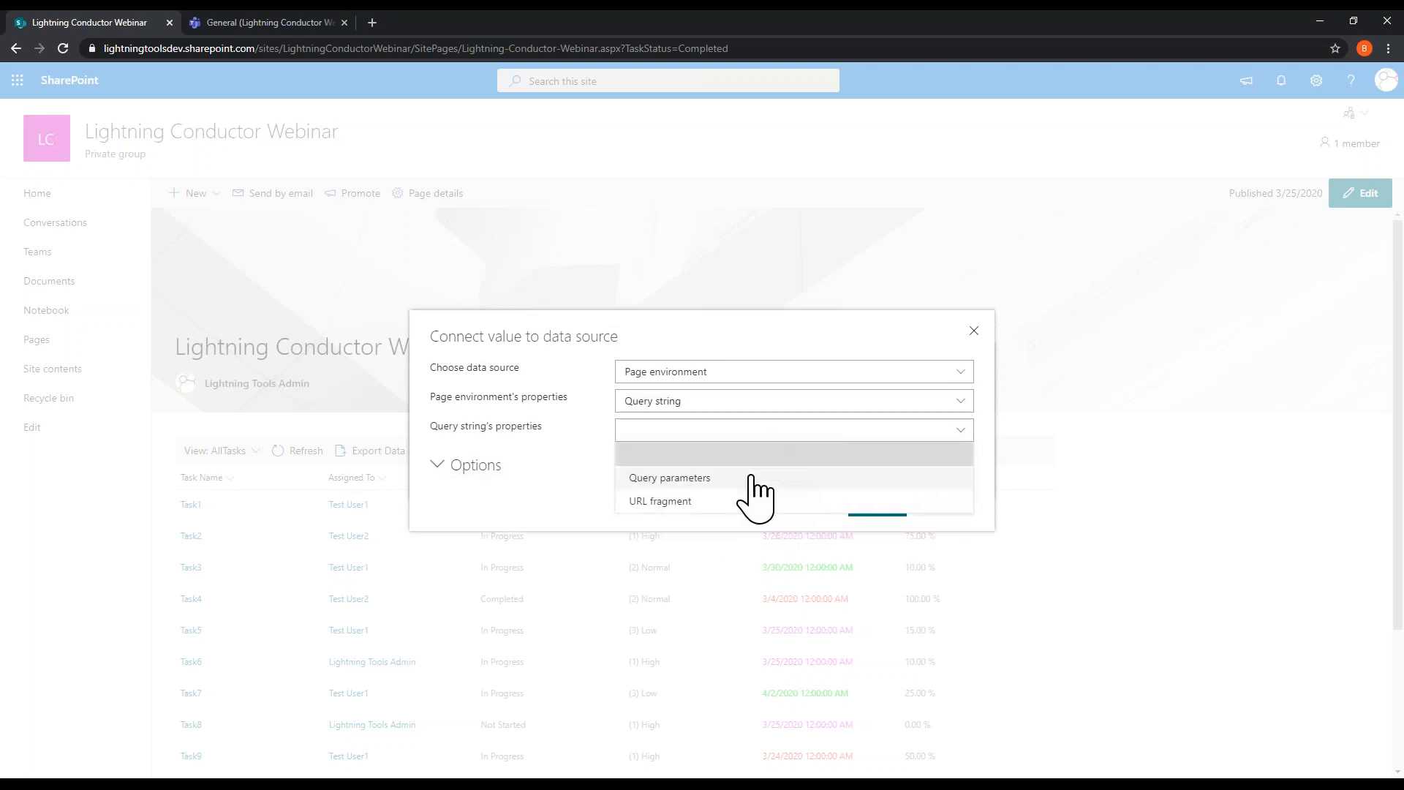
pyautogui.click(750, 476)
pyautogui.click(740, 446)
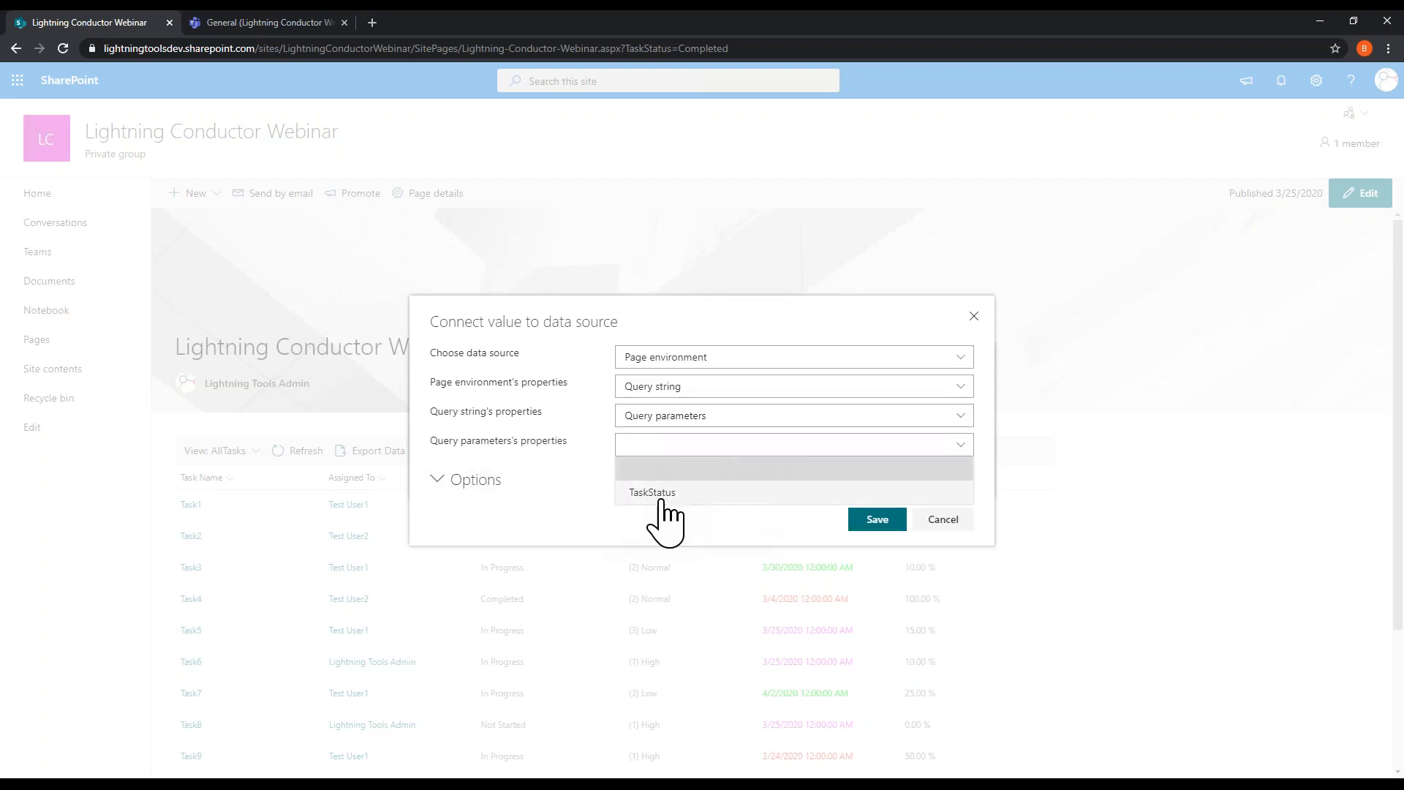
pyautogui.click(691, 496)
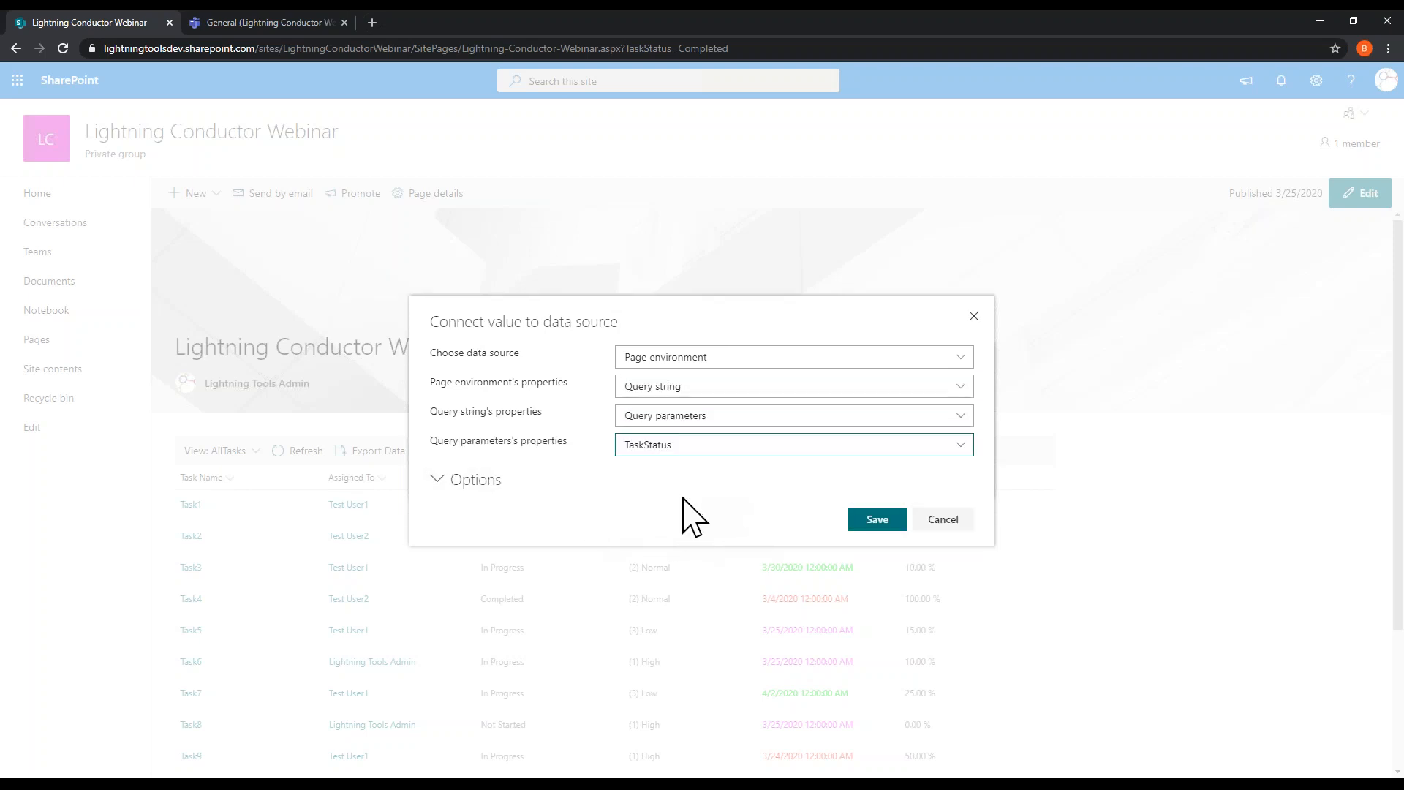
pyautogui.click(874, 521)
pyautogui.click(878, 471)
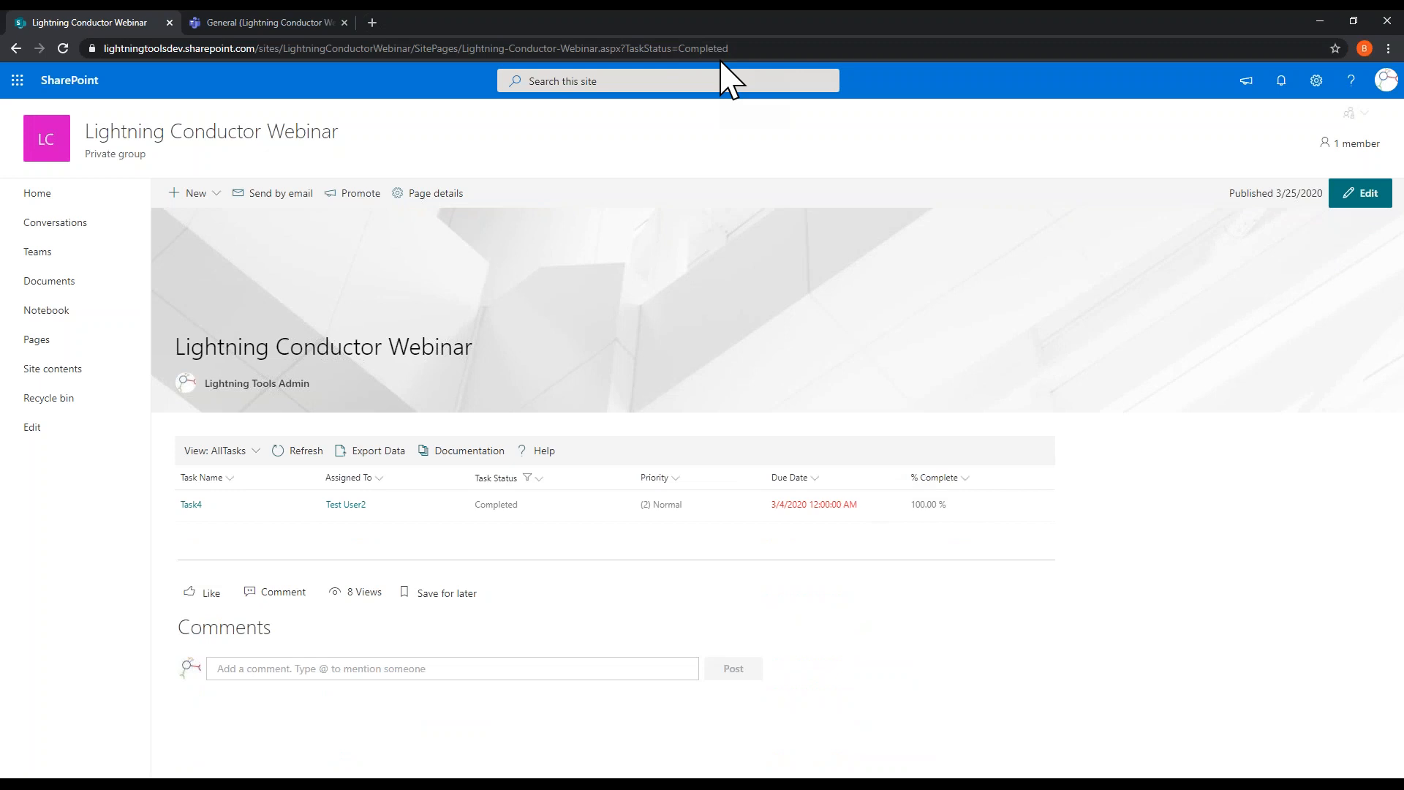
# Step: Change the TaskStatus parameter in the page's URL to In Progress and load the page
pyautogui.click(697, 48)
pyautogui.click(692, 48)
pyautogui.moveTo(713, 48); pyautogui.dragTo(1001, 26)
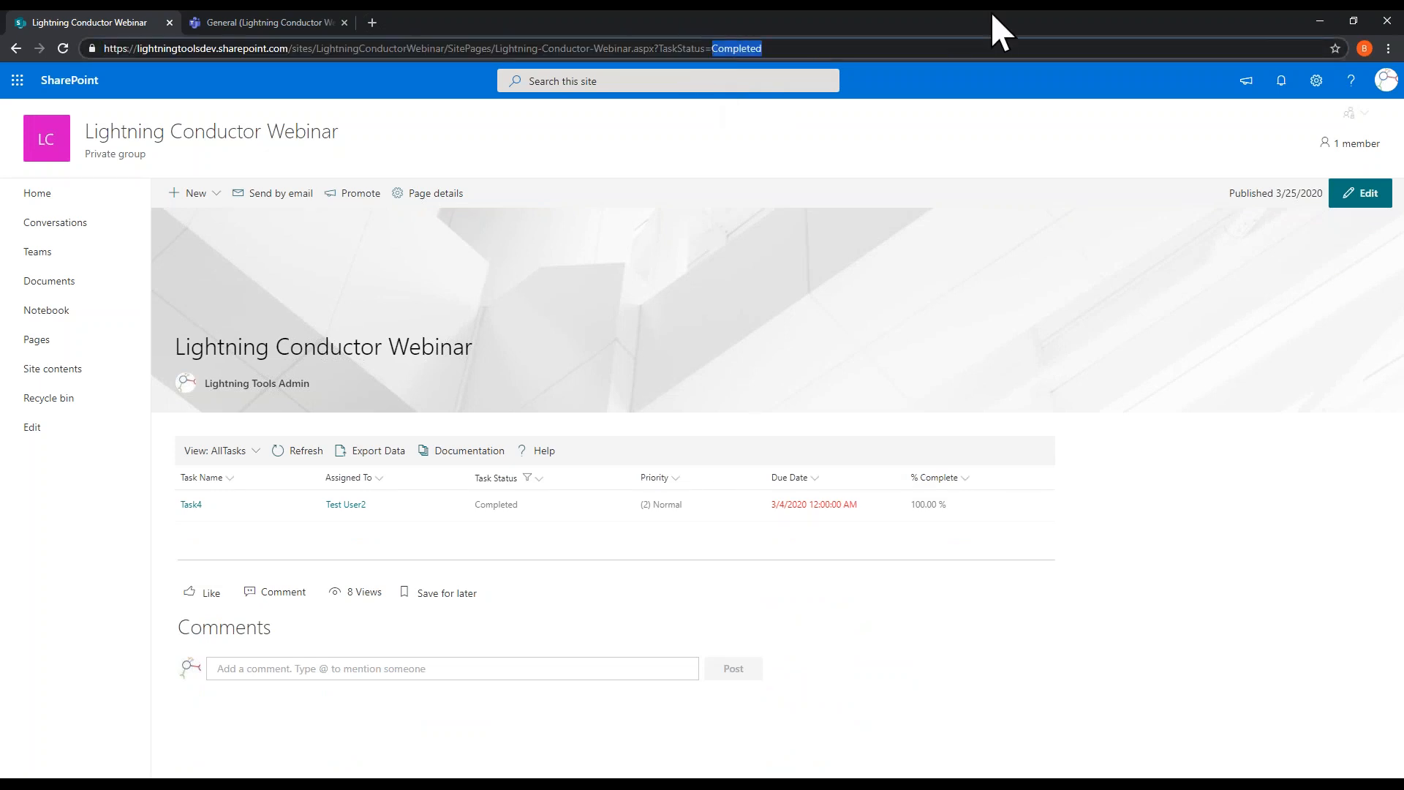
pyautogui.write('In')
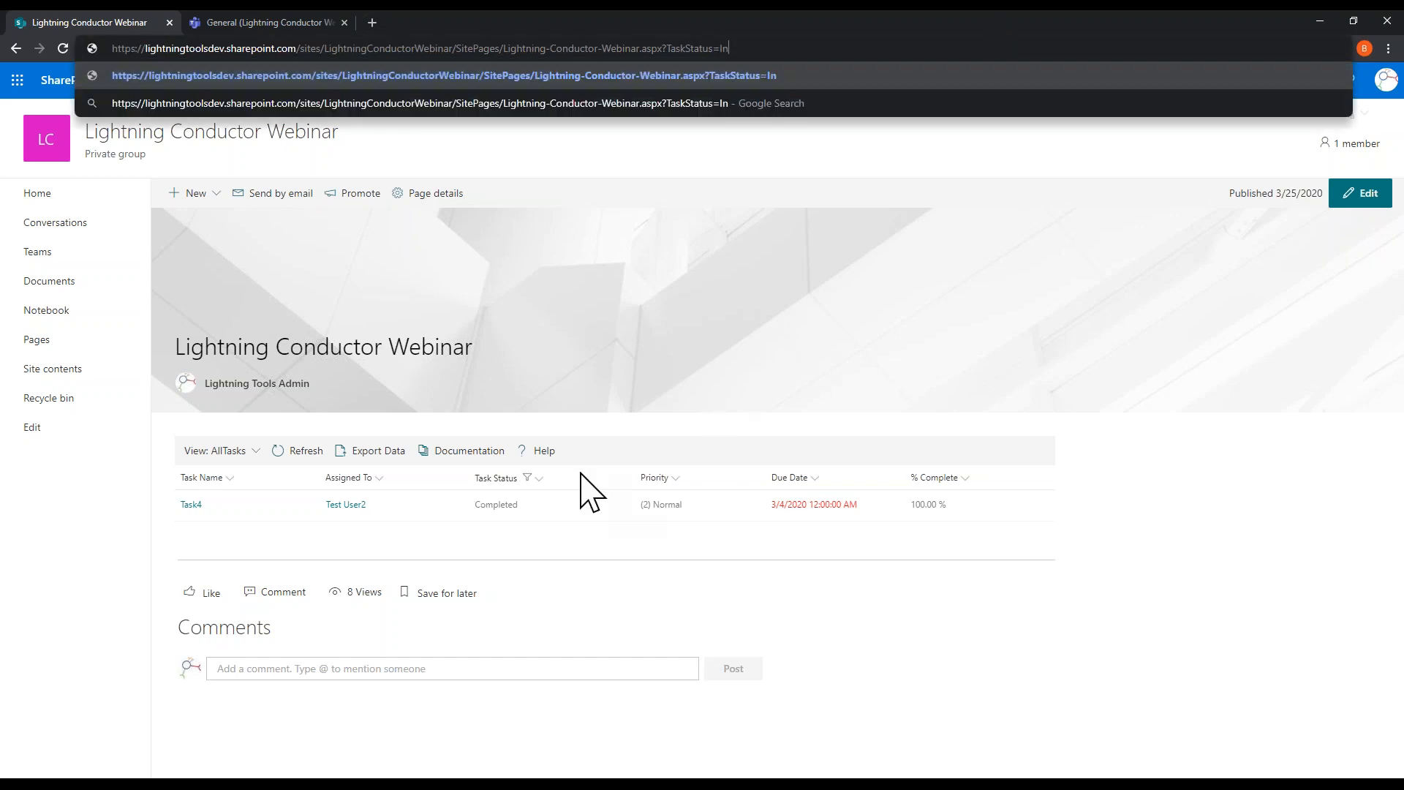
pyautogui.click(539, 479)
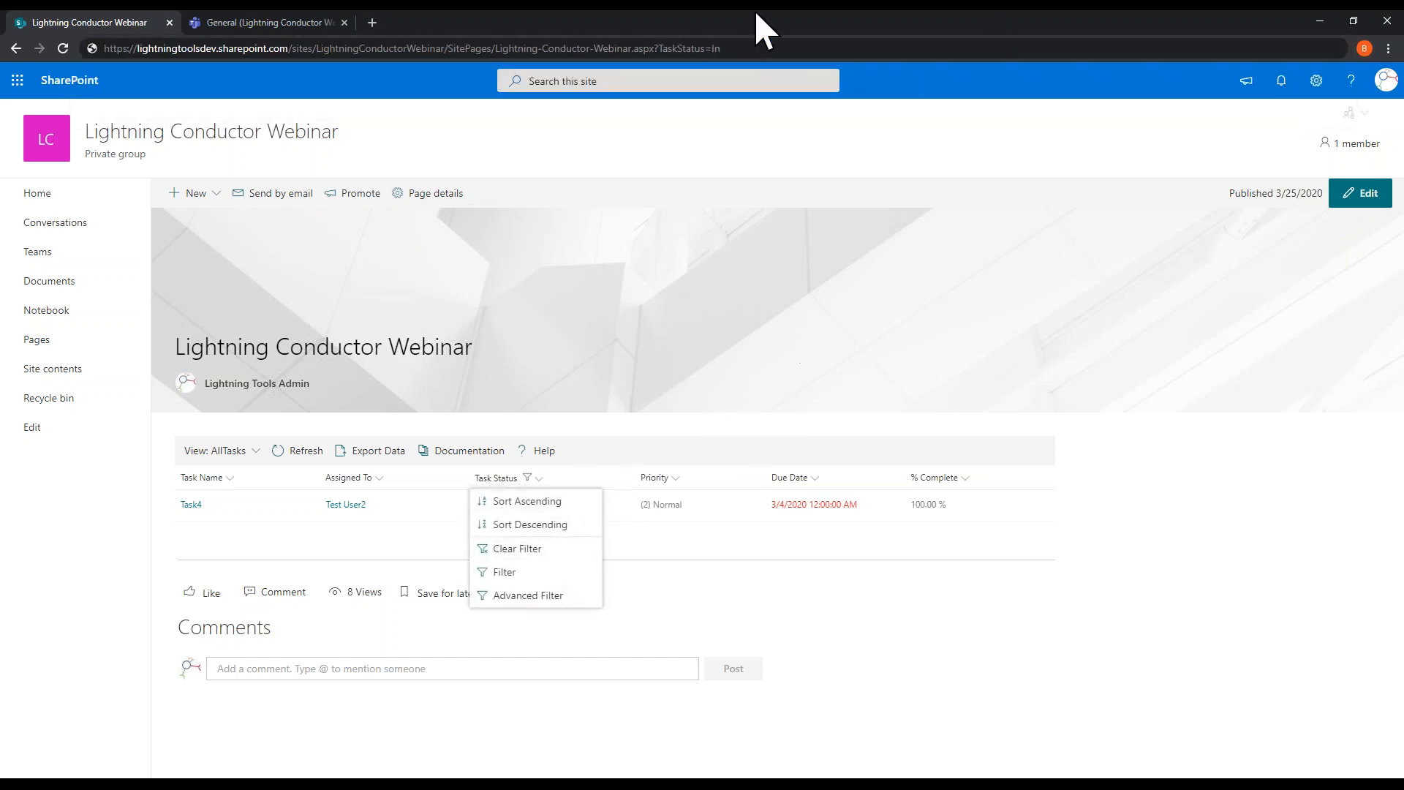
pyautogui.doubleClick(741, 50)
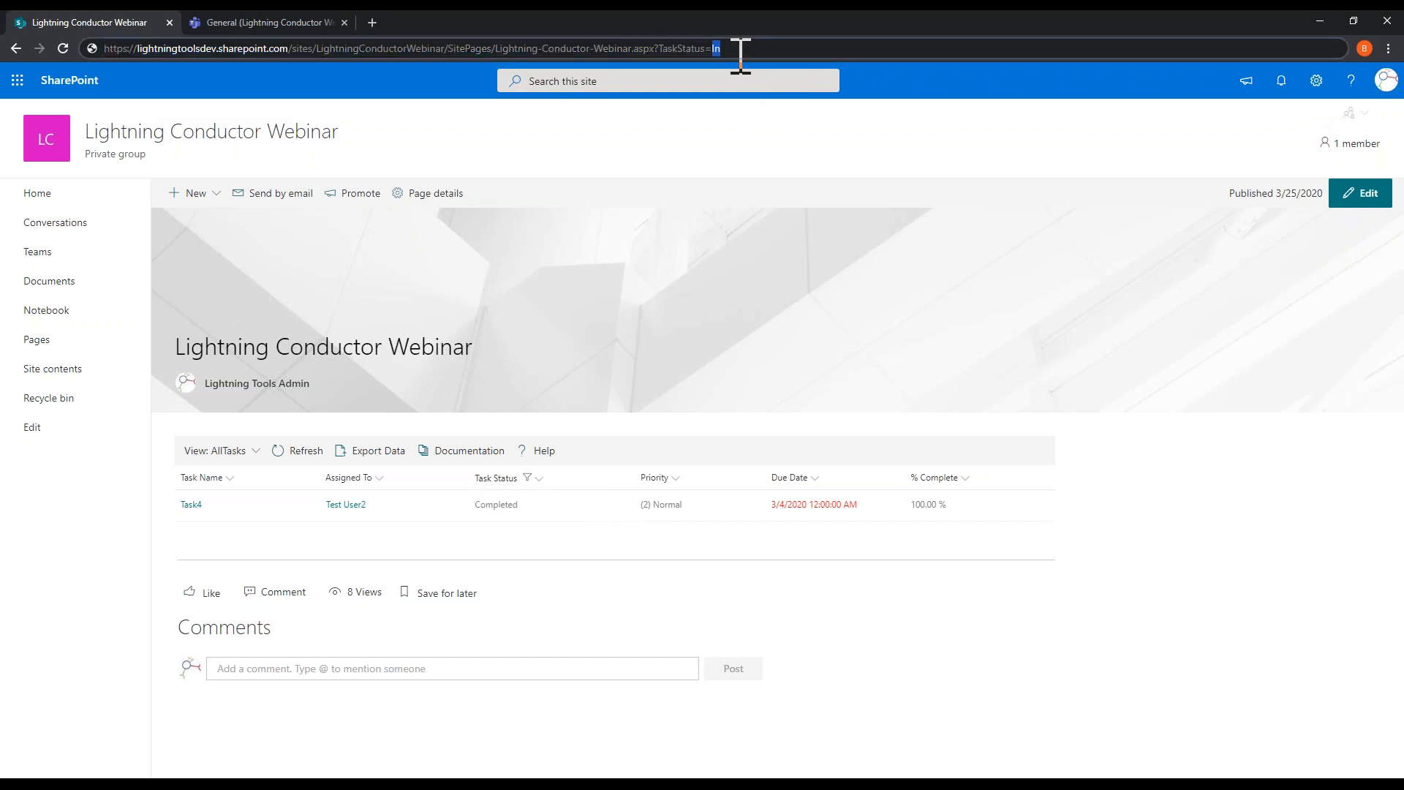
pyautogui.write('In Progr')
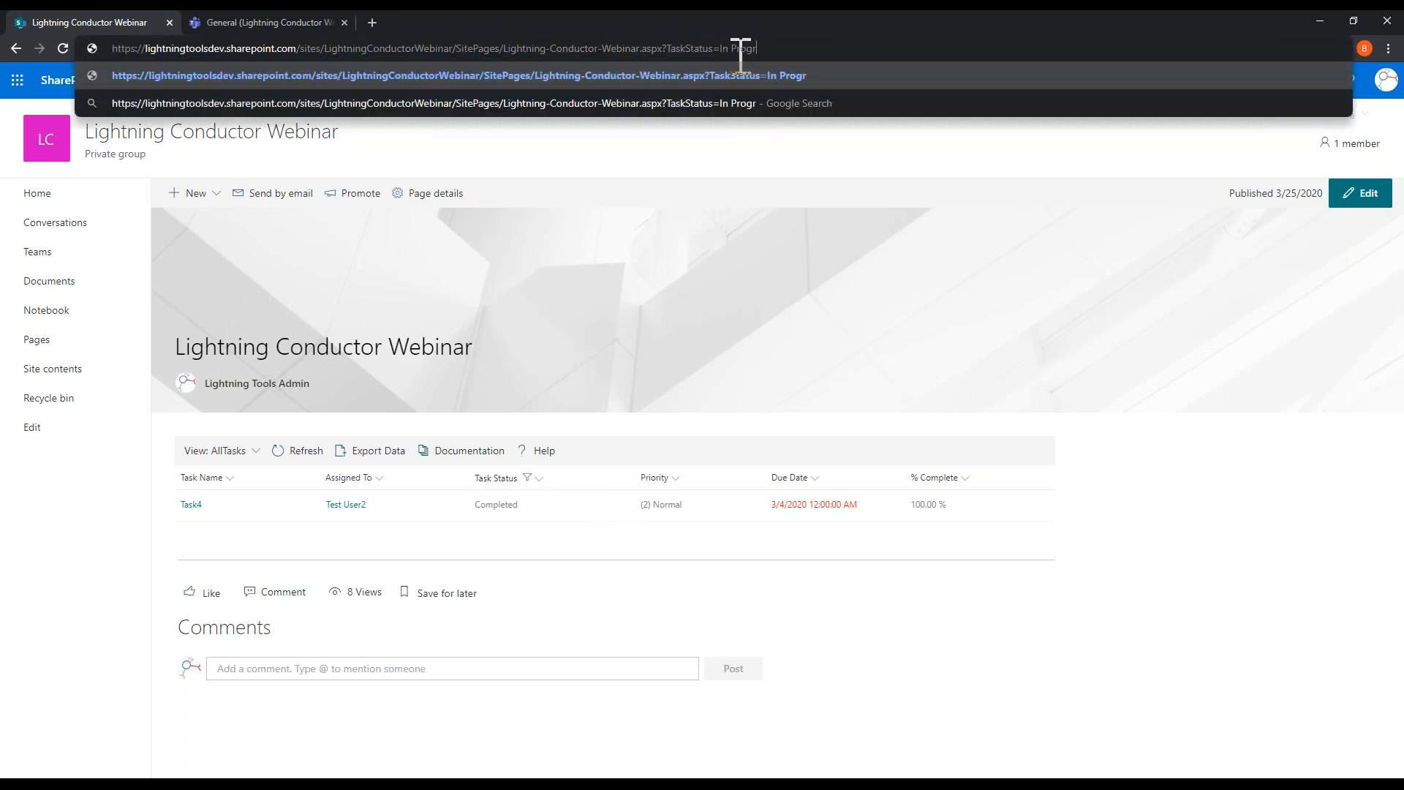
pyautogui.write('ess')
pyautogui.press('Return')
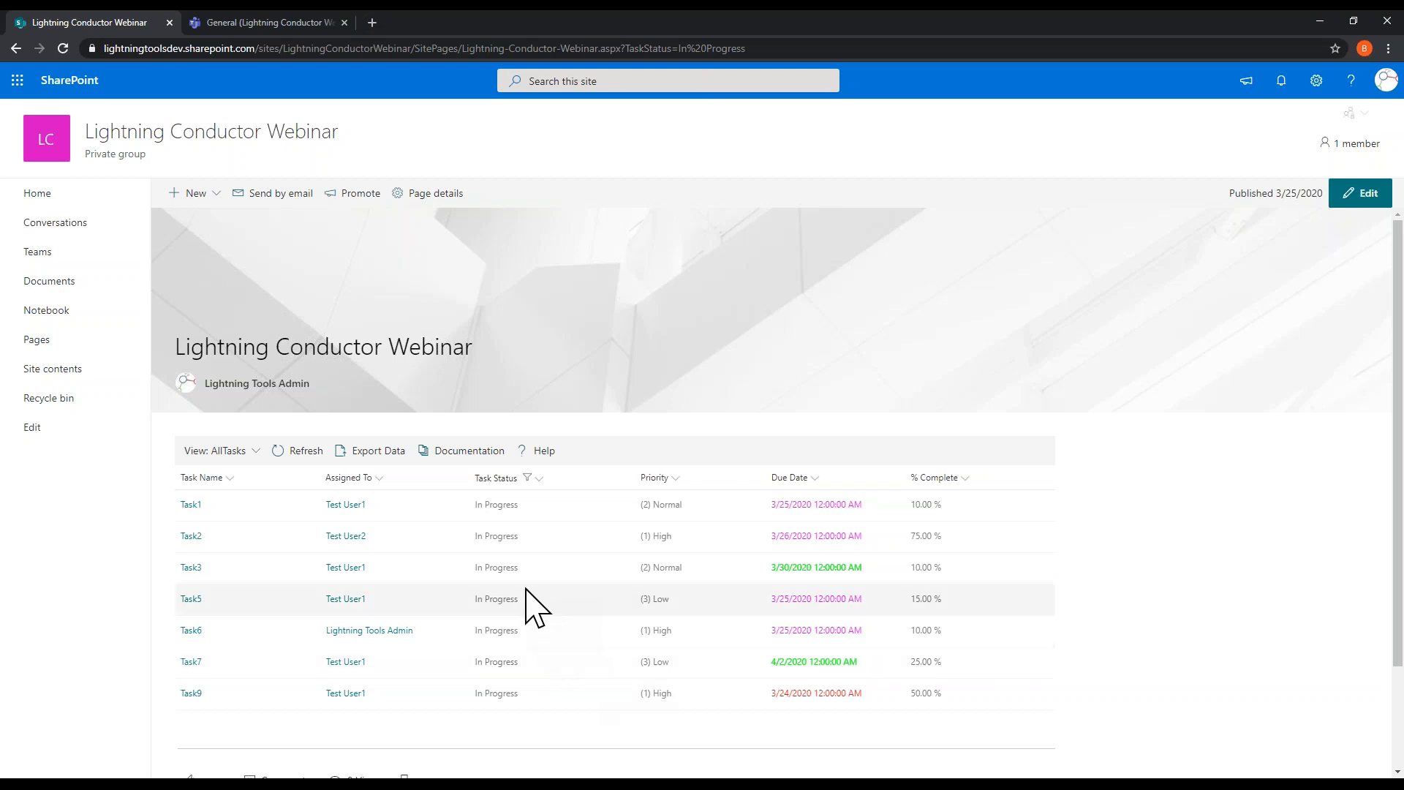
# Step: Put the page in edit mode and remove the default condition from the % Complete column's conditional formatting
pyautogui.click(1338, 196)
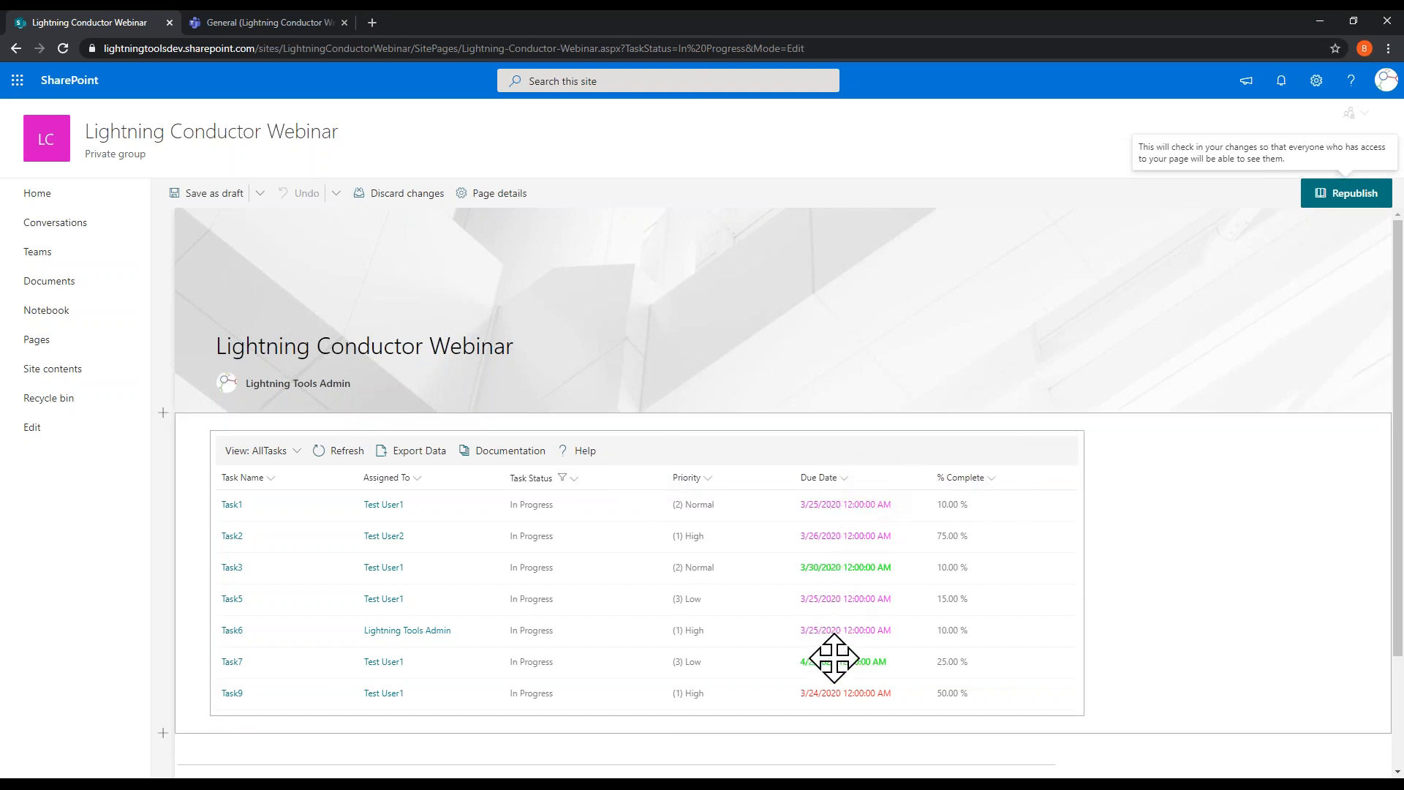
pyautogui.click(1023, 485)
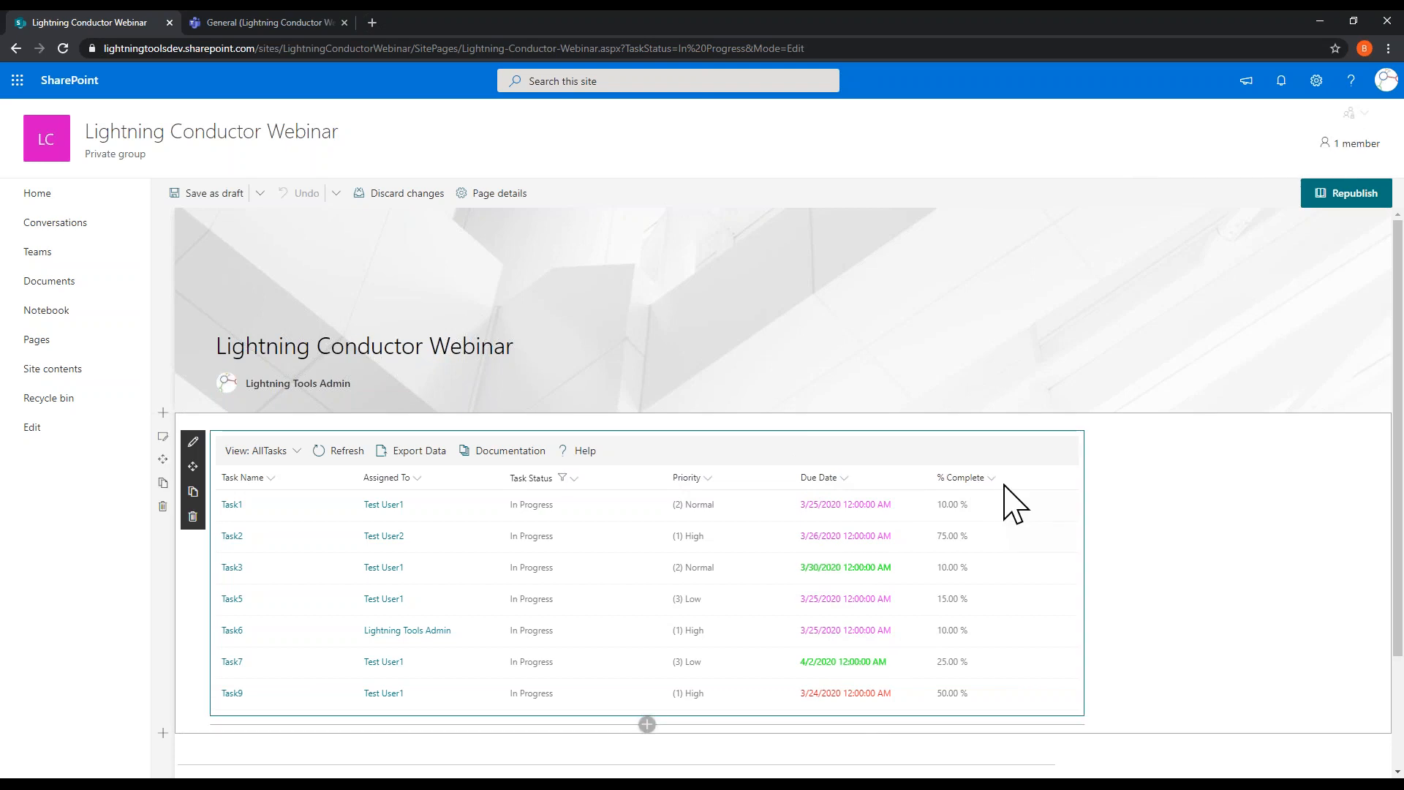
pyautogui.click(987, 478)
pyautogui.moveTo(1010, 596)
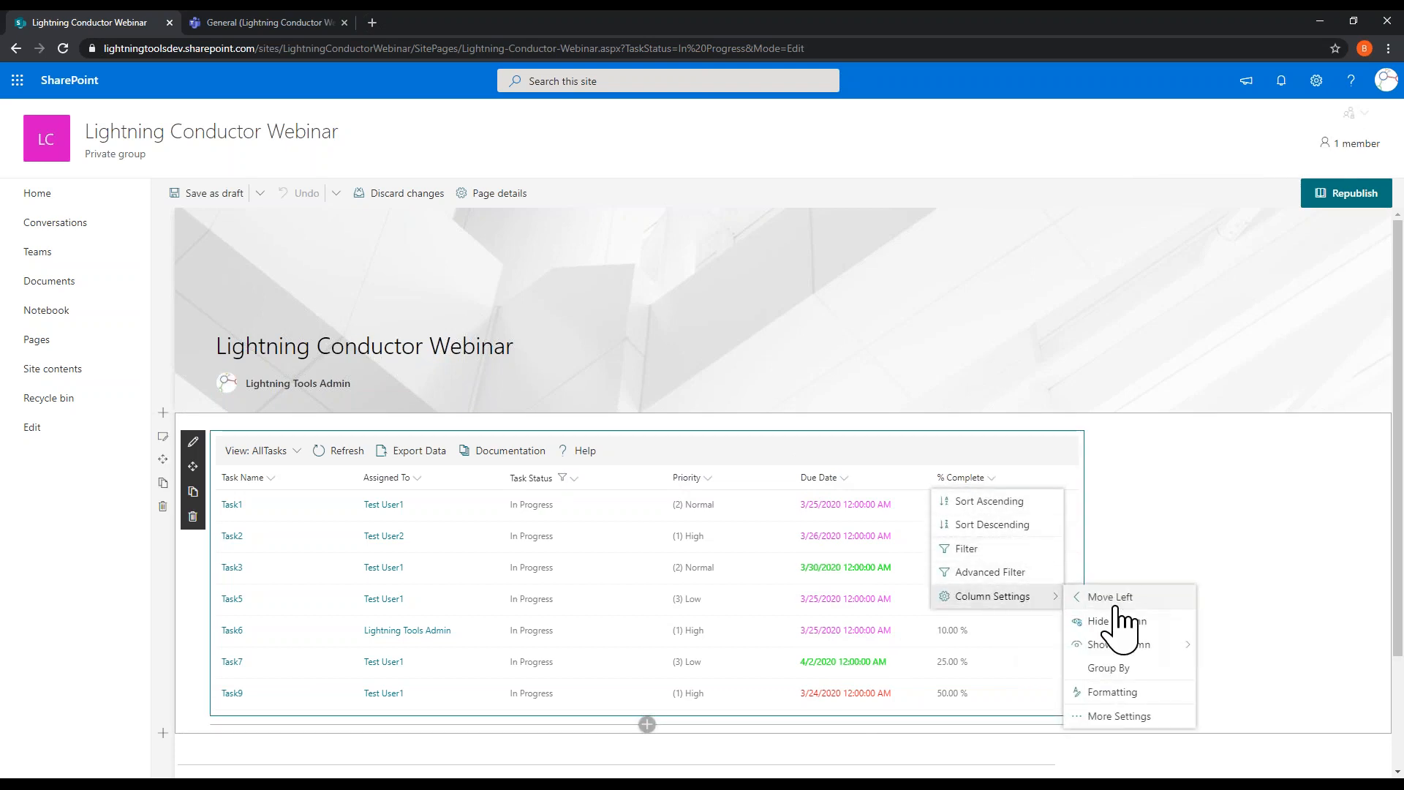
pyautogui.click(1148, 692)
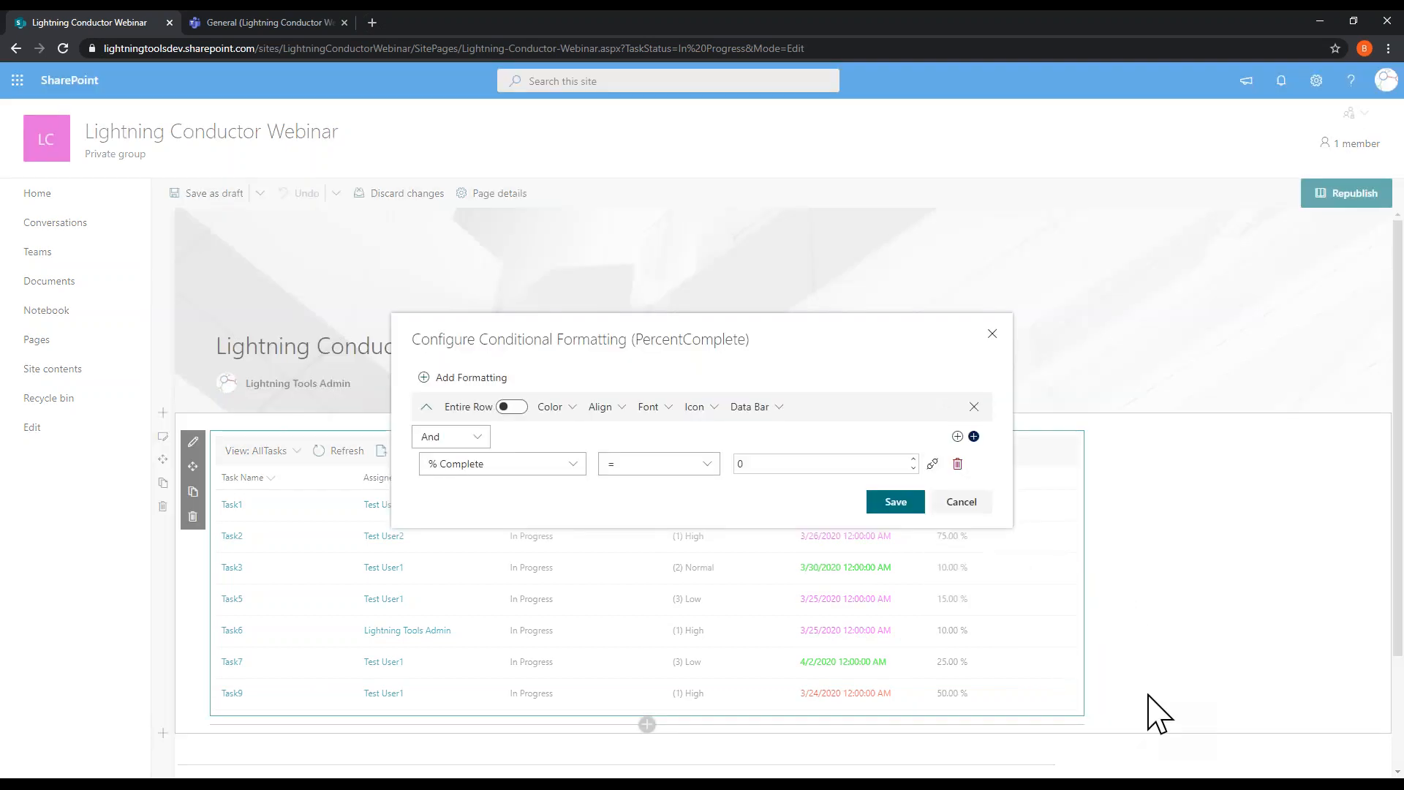
pyautogui.click(959, 467)
# Step: Add a data bar with a max value of 1 to the % Complete formatting and save it
pyautogui.click(753, 419)
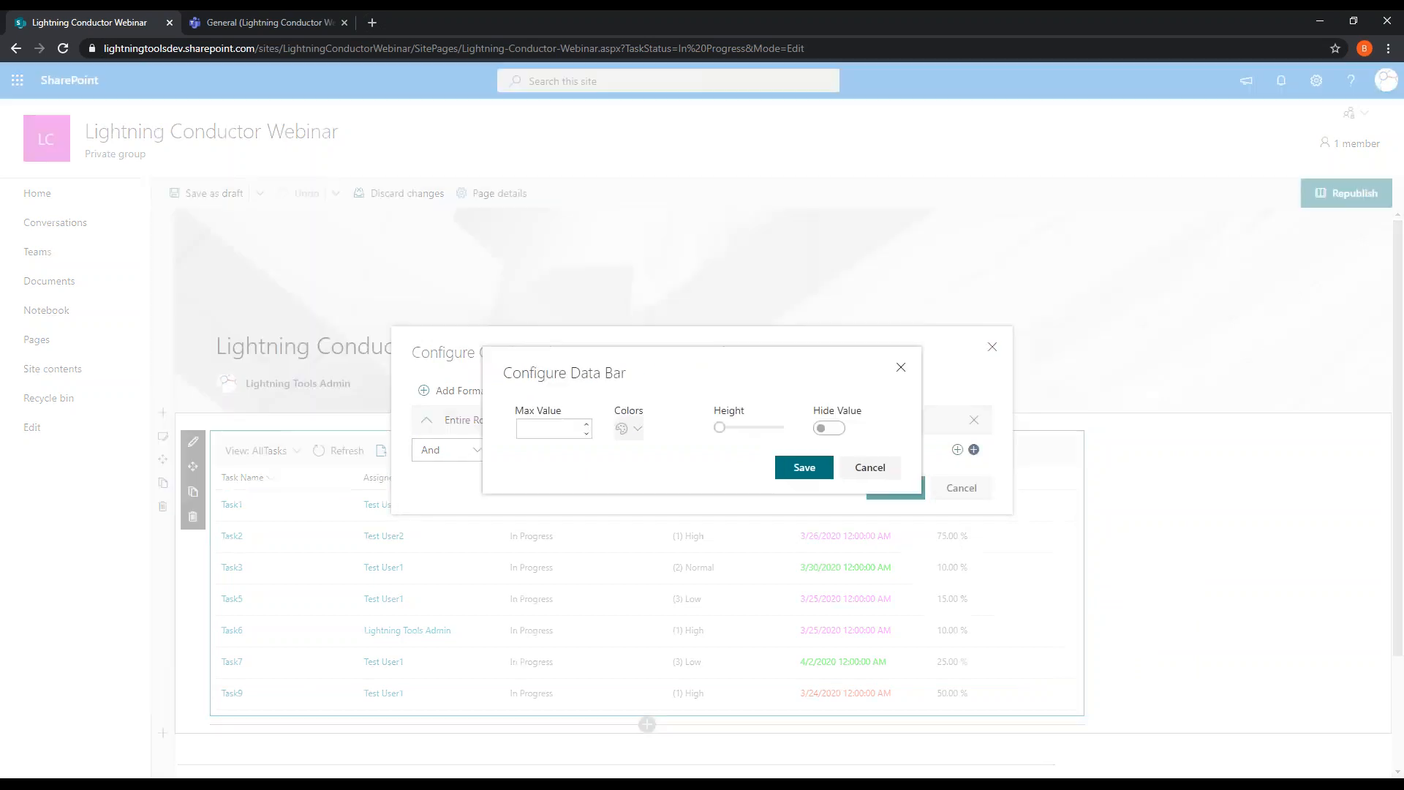
pyautogui.click(549, 429)
pyautogui.write('1')
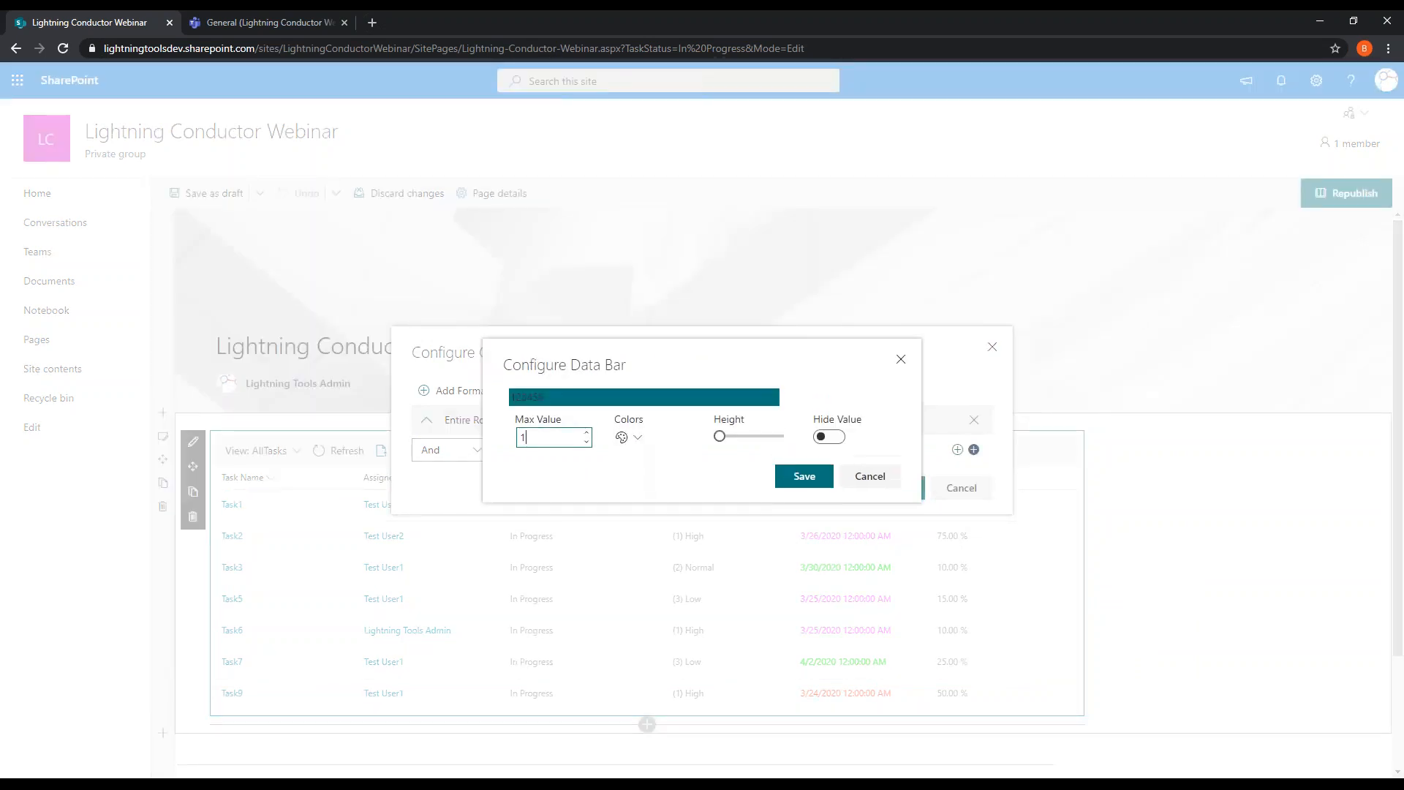
pyautogui.click(801, 479)
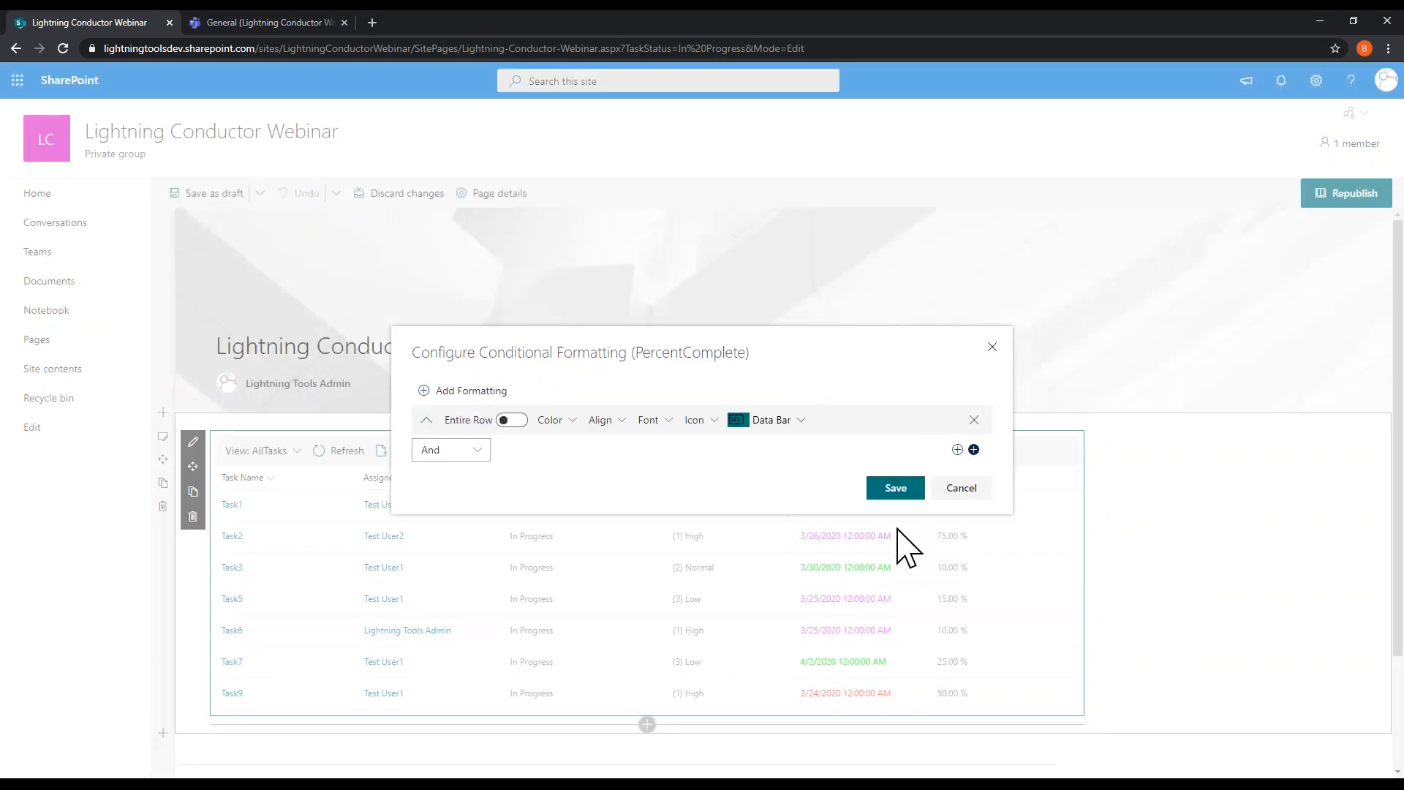
pyautogui.click(896, 489)
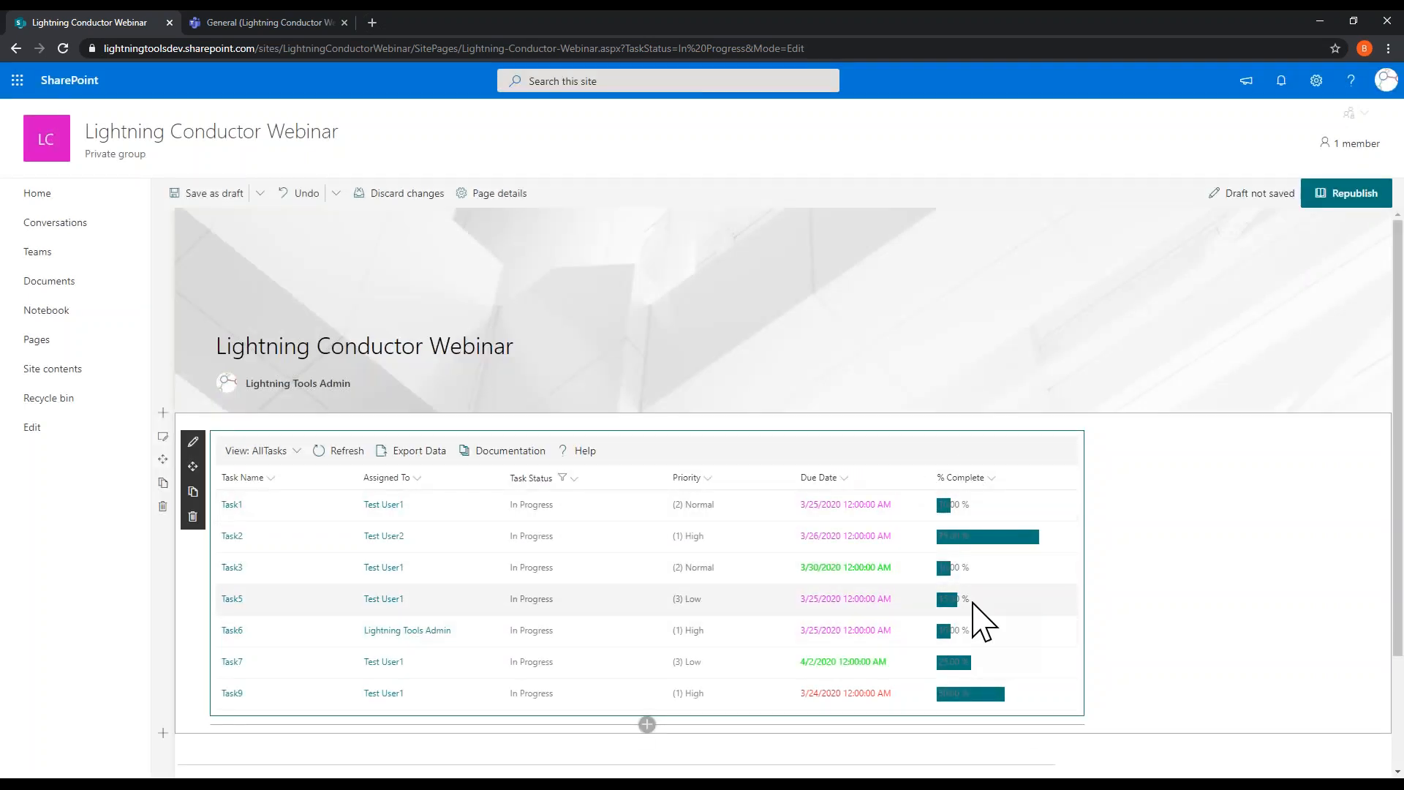
# Step: Hide the value in the % Complete column's data bar and save the conditional formatting
pyautogui.click(992, 479)
pyautogui.moveTo(1015, 598)
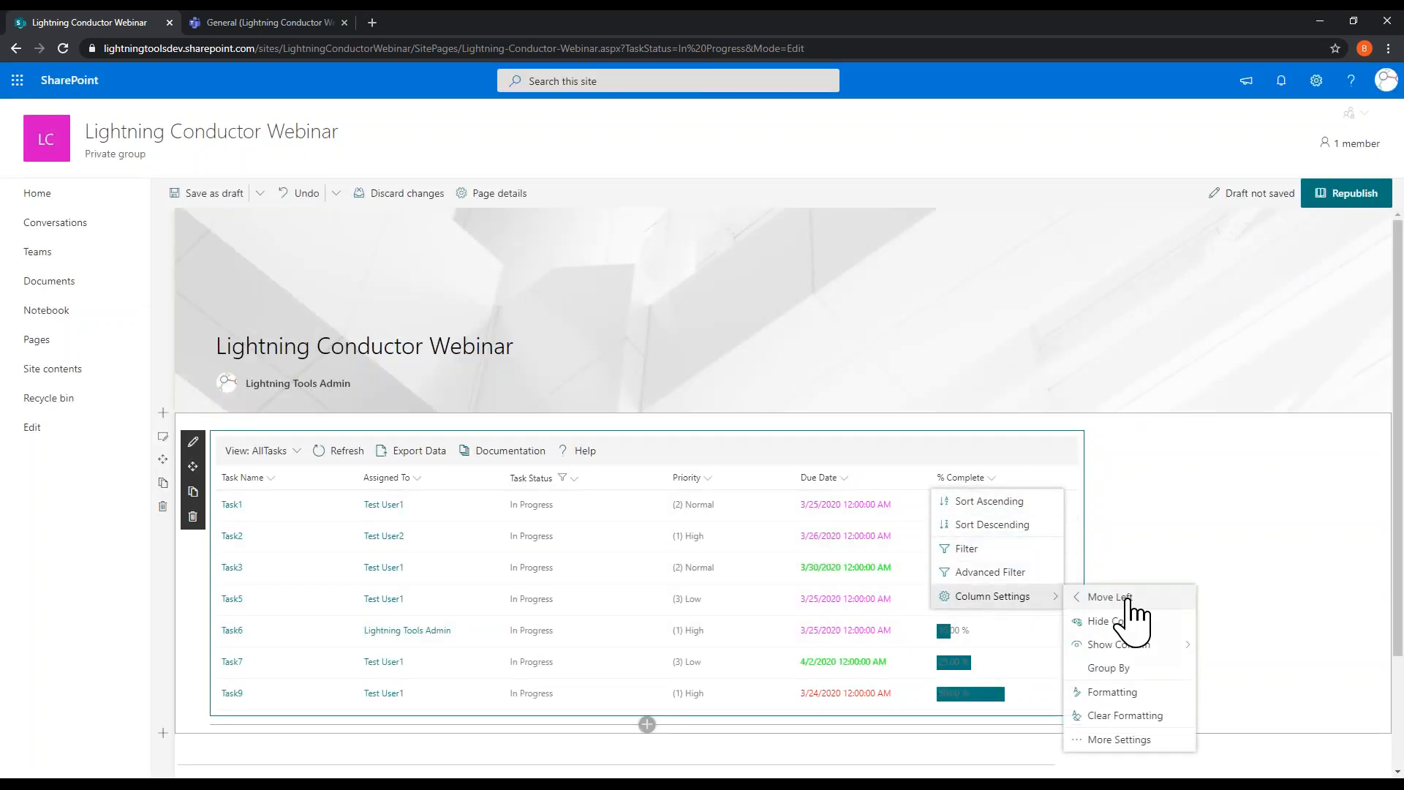
pyautogui.click(1135, 692)
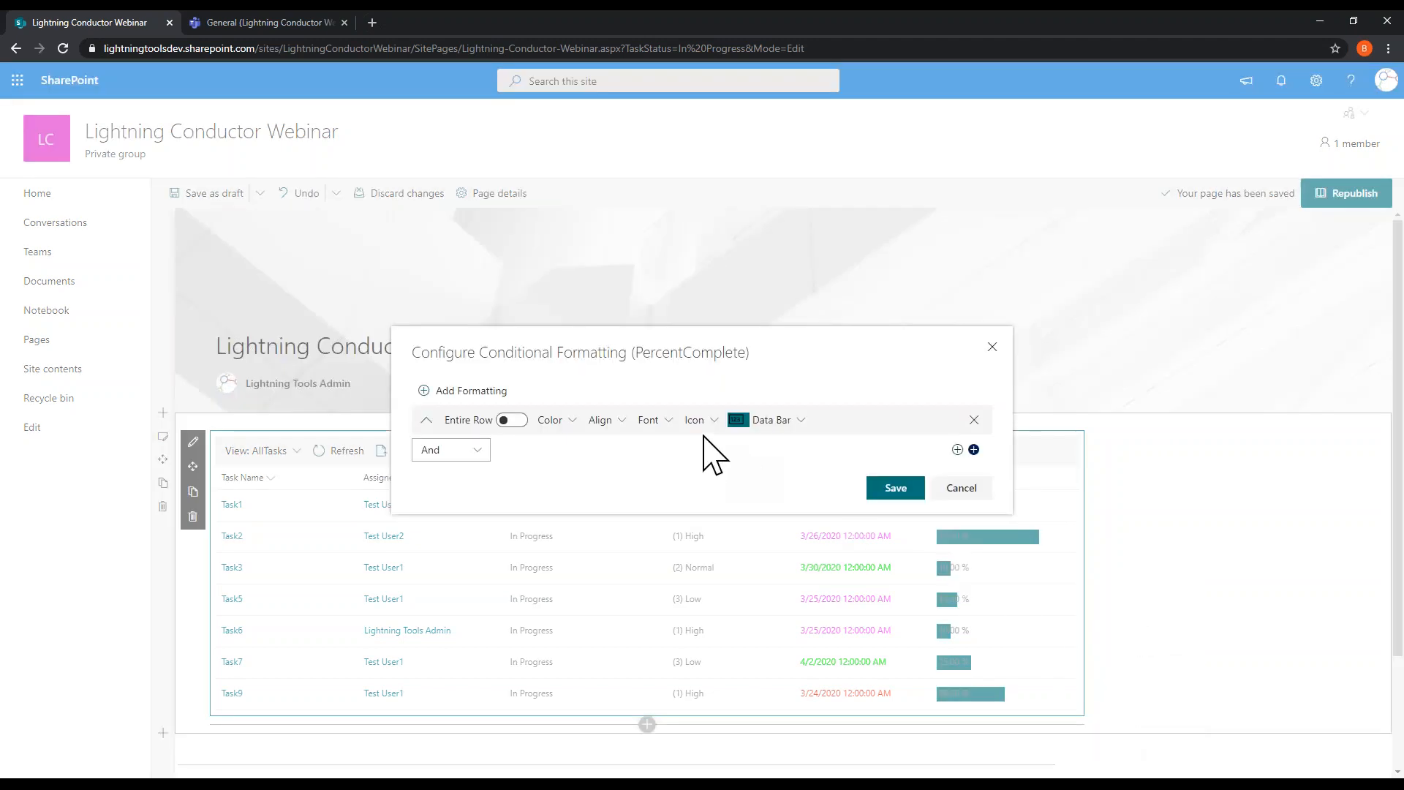
pyautogui.click(800, 422)
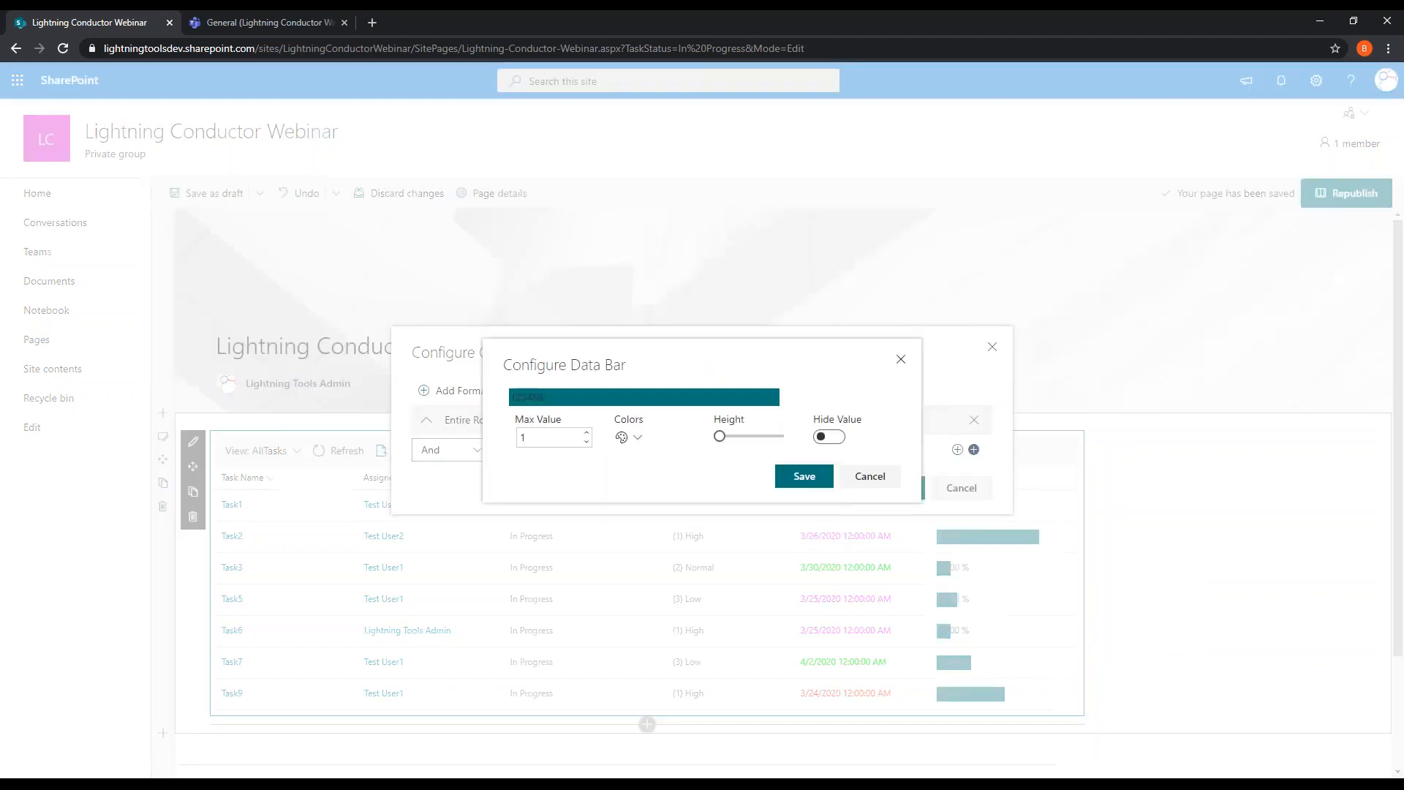
pyautogui.click(830, 437)
pyautogui.click(819, 474)
pyautogui.click(887, 490)
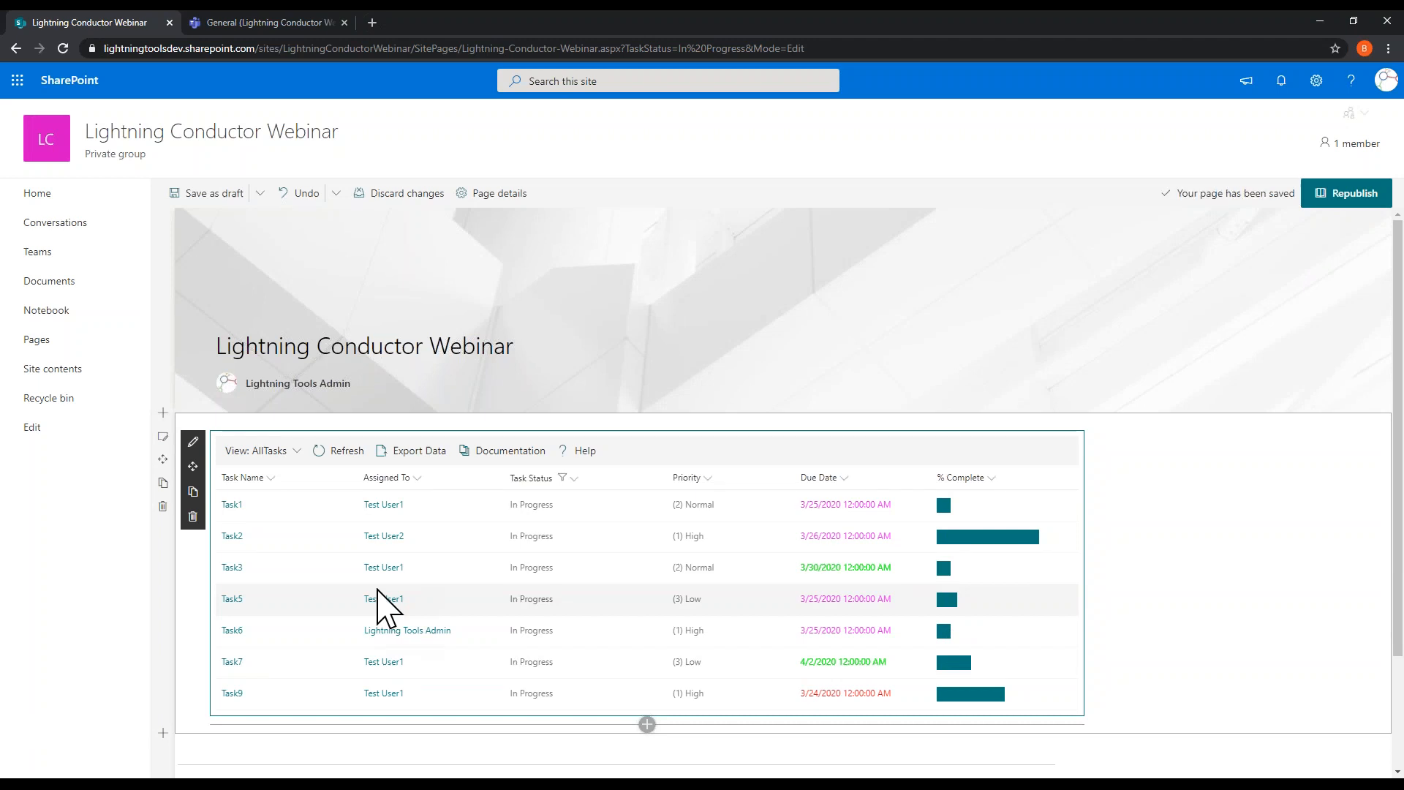
# Step: Group the tasks by the Priority column
pyautogui.click(708, 477)
pyautogui.moveTo(753, 598)
pyautogui.click(860, 704)
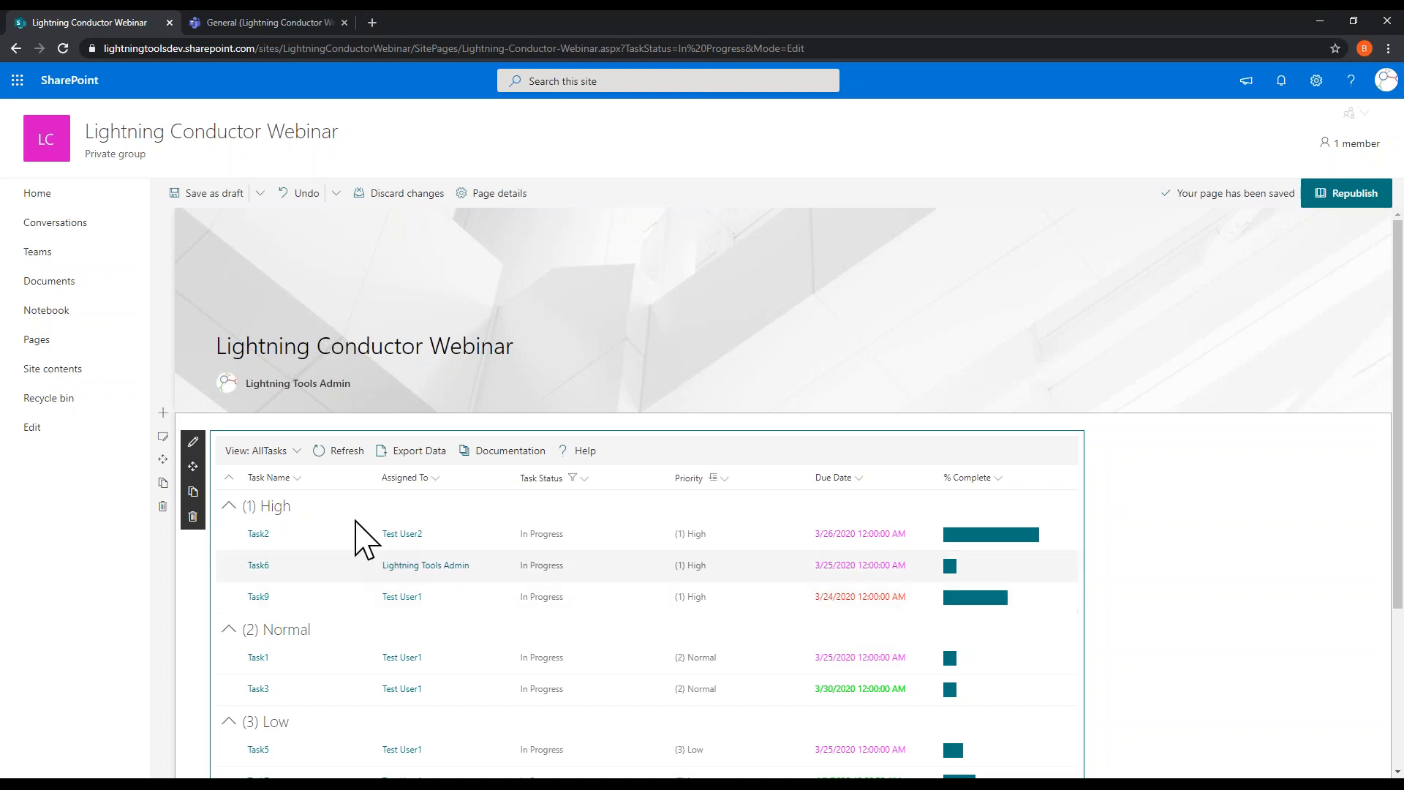
# Step: Add a new view to the web part showing All Tasks from the Current Site as a Calendar, and save it
pyautogui.click(194, 444)
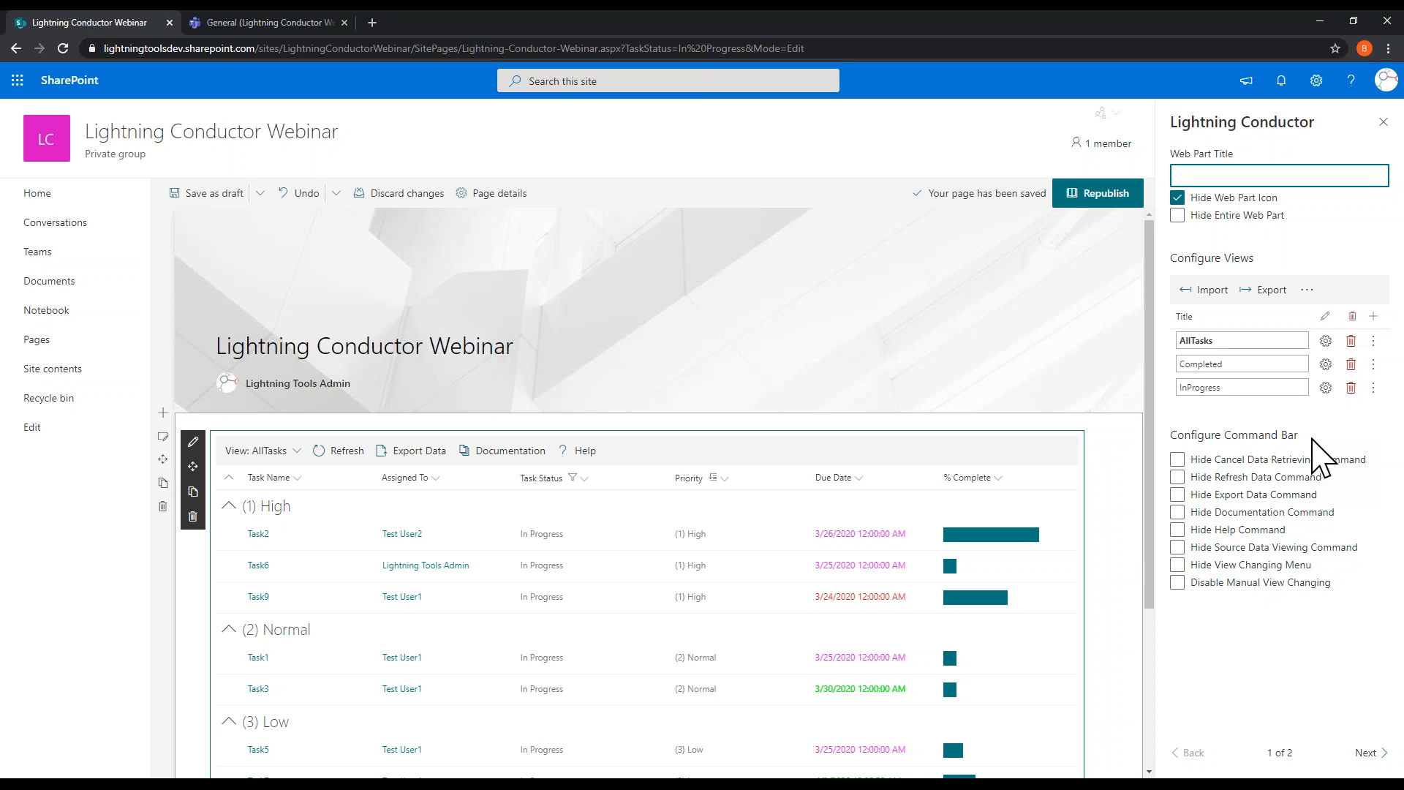
pyautogui.click(1374, 317)
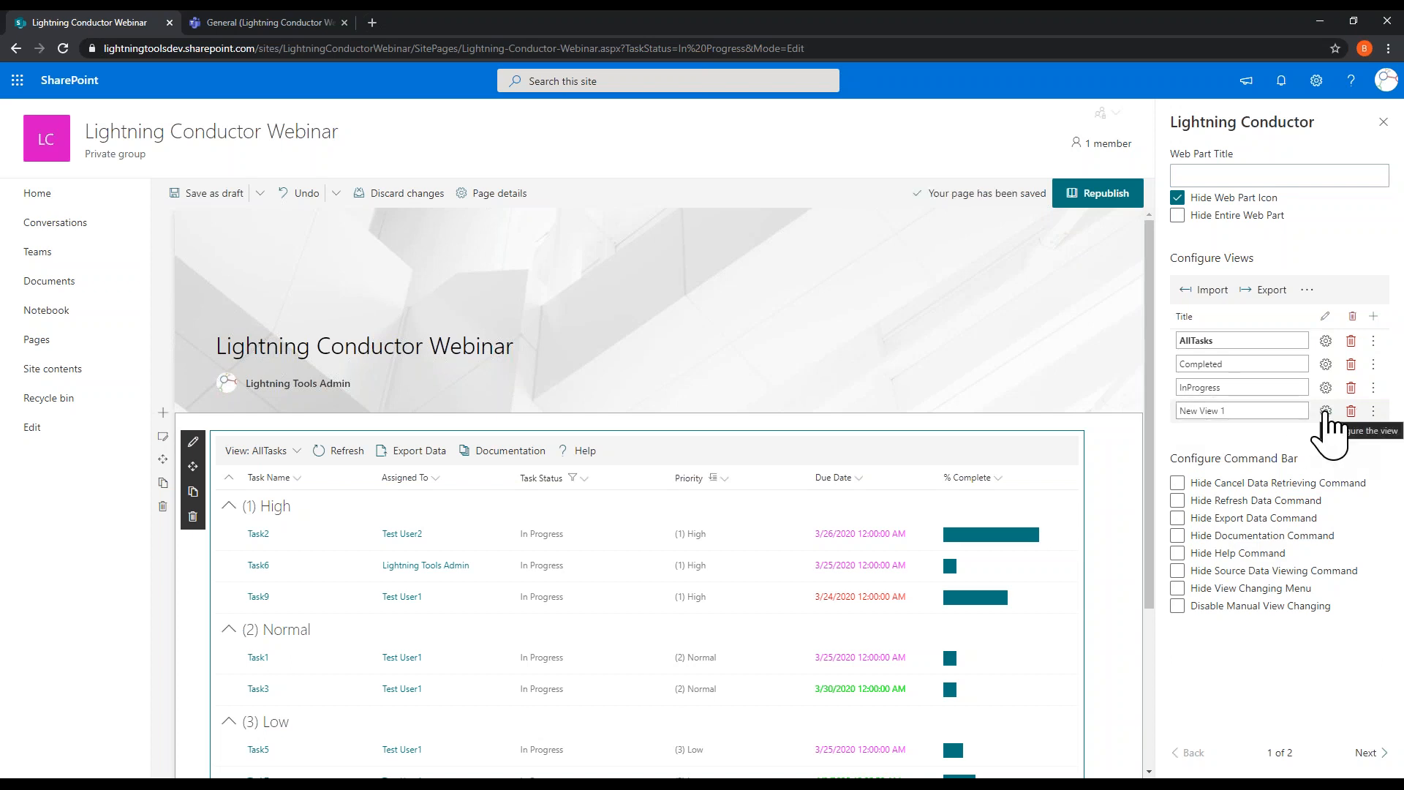
pyautogui.click(1326, 412)
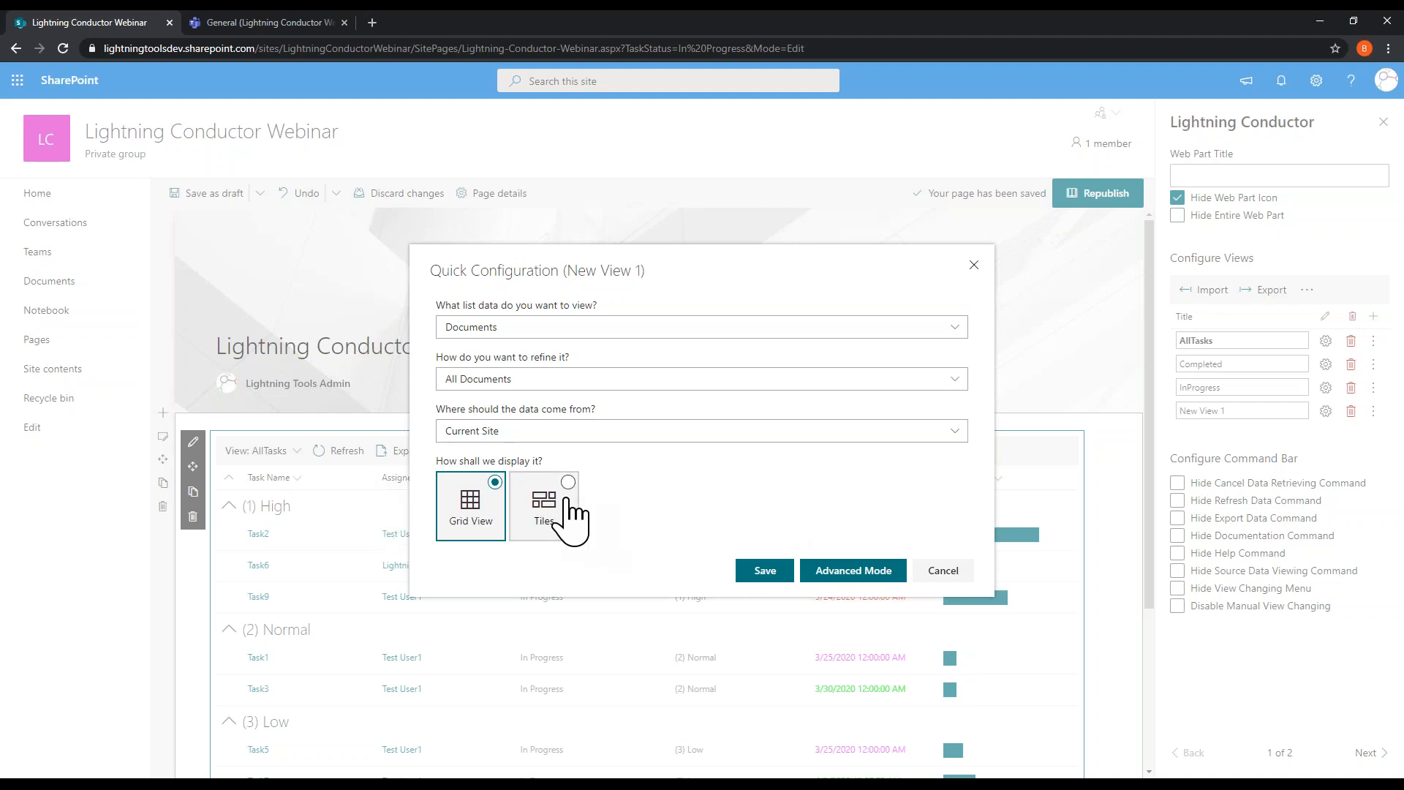
pyautogui.click(533, 329)
pyautogui.click(539, 377)
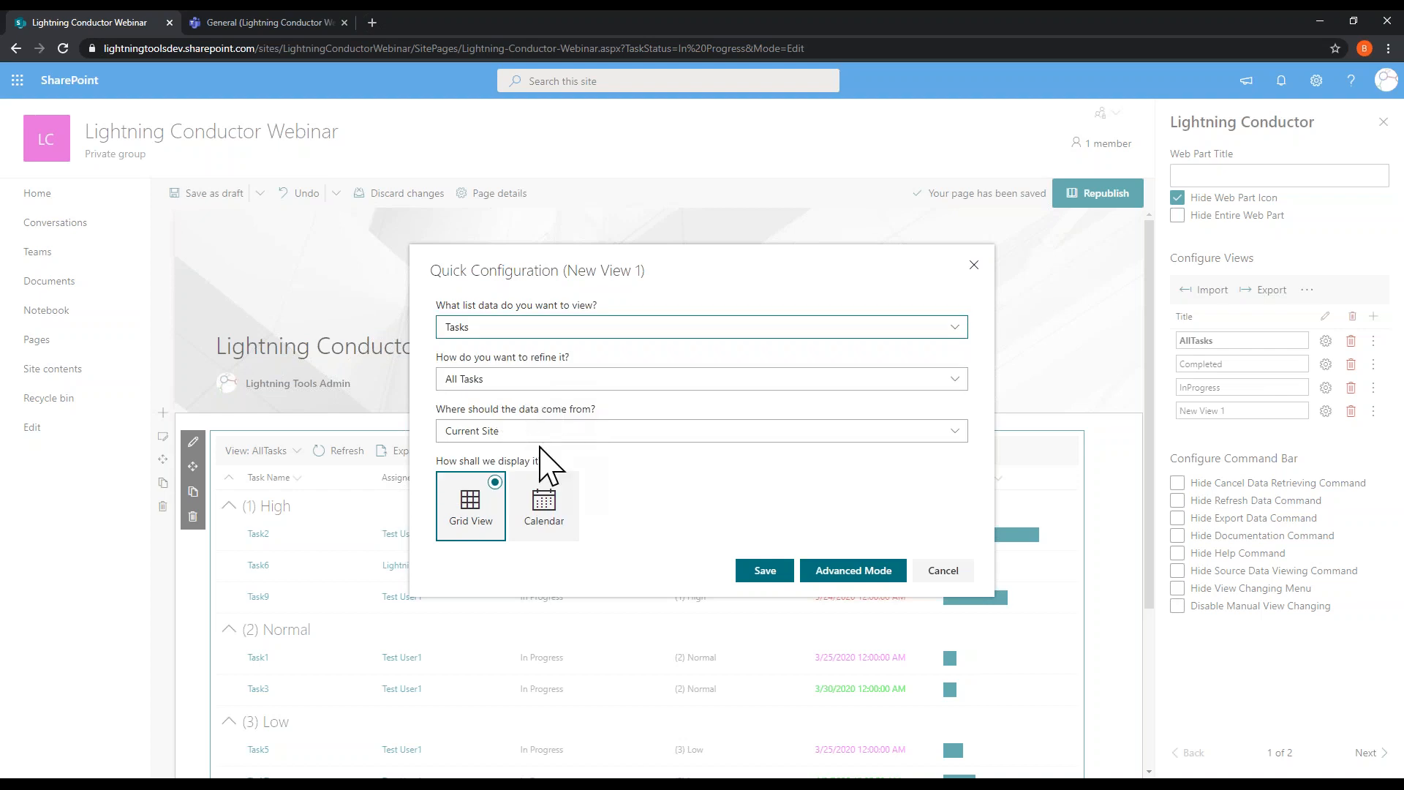
pyautogui.click(540, 431)
pyautogui.click(531, 456)
pyautogui.click(550, 509)
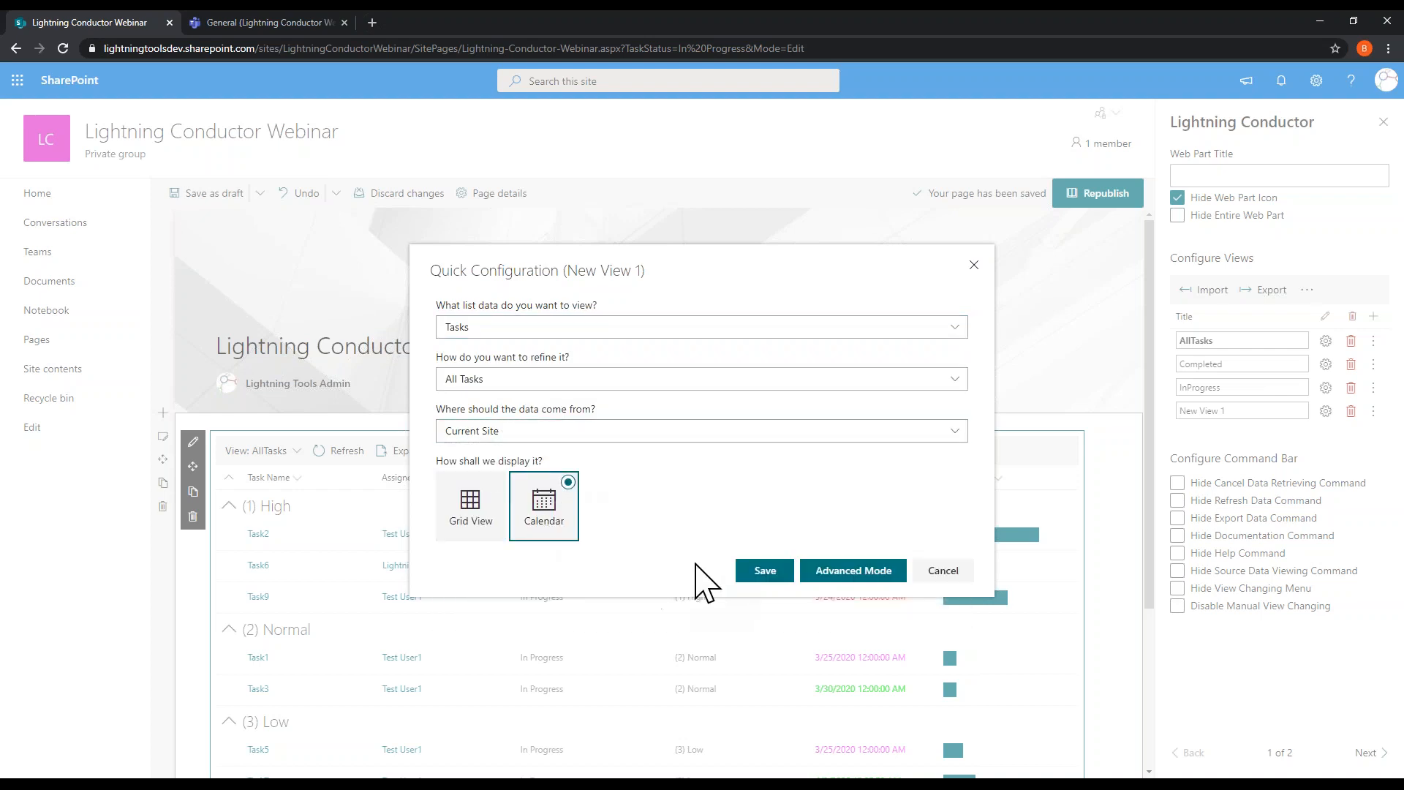
pyautogui.click(765, 572)
# Step: Switch to the new calendar view and examine its tasks in the month and week layouts
pyautogui.click(296, 451)
pyautogui.click(315, 548)
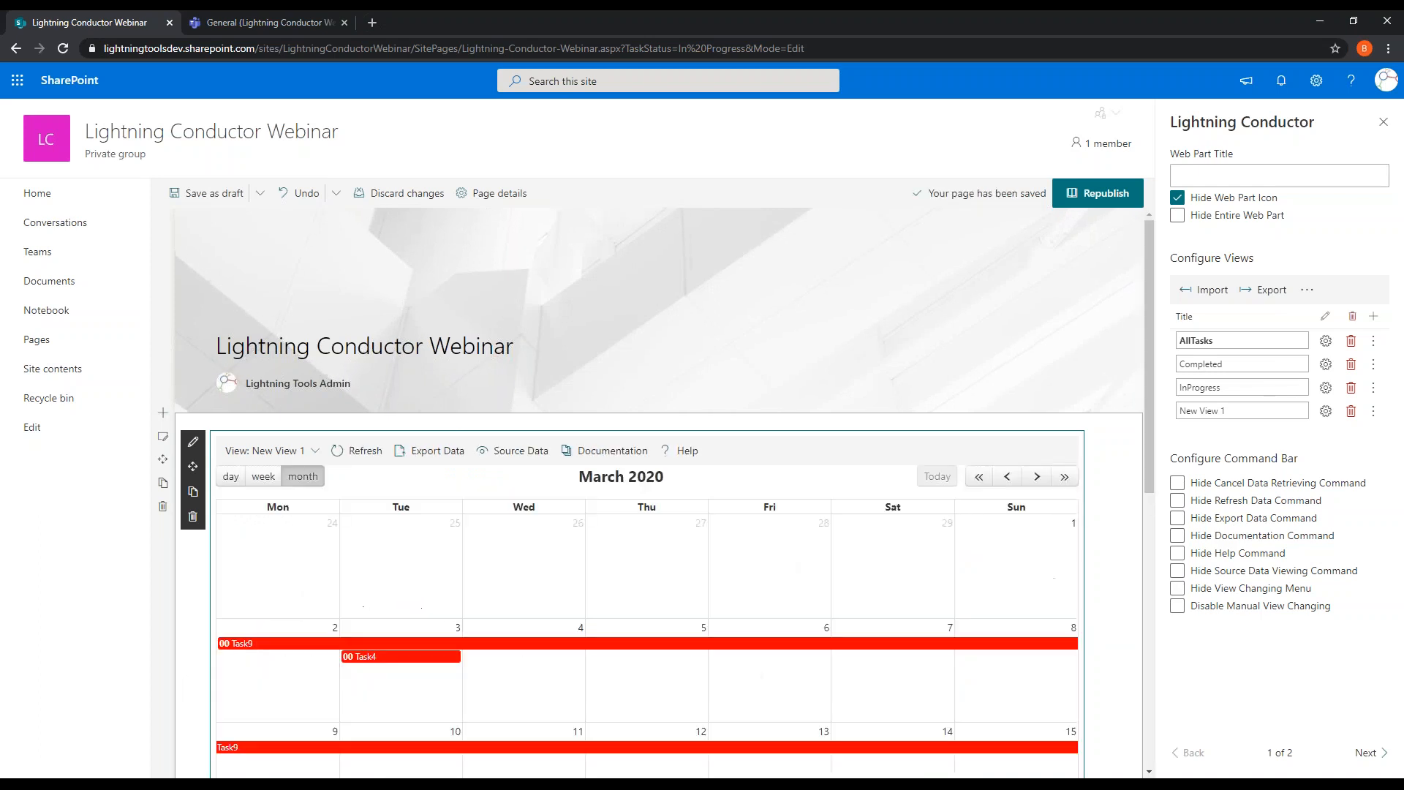
pyautogui.scroll(-3, 809, 559)
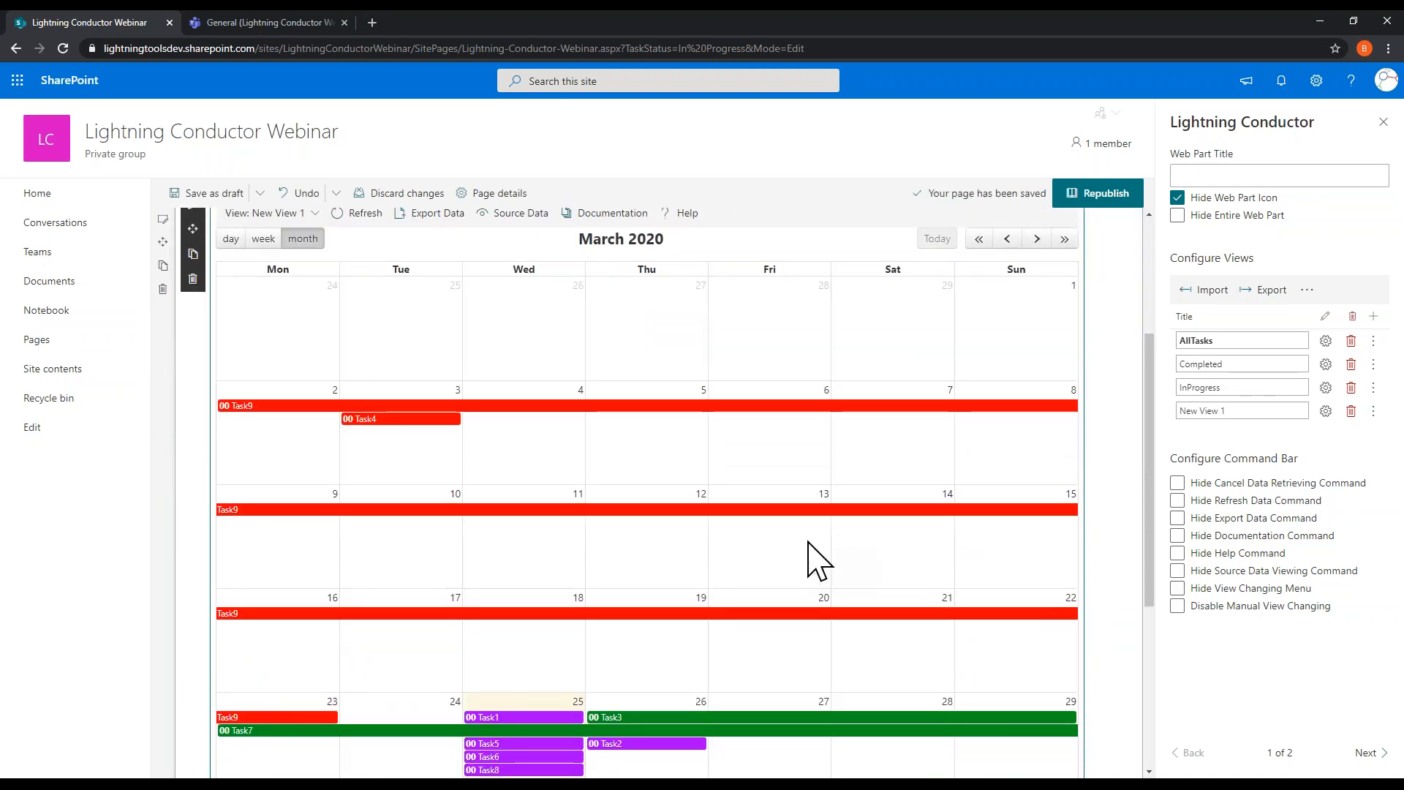
pyautogui.scroll(-1, 865, 558)
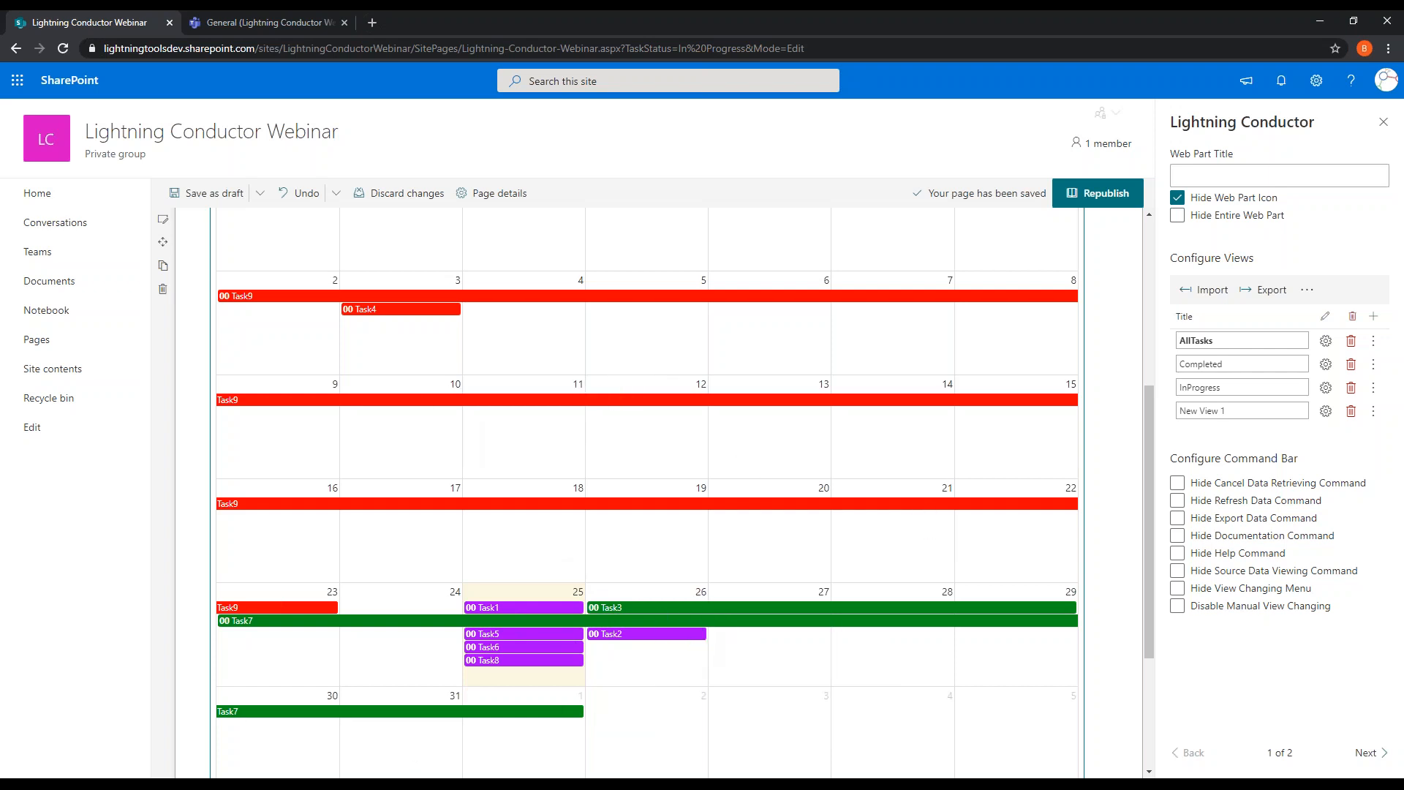
pyautogui.moveTo(505, 668)
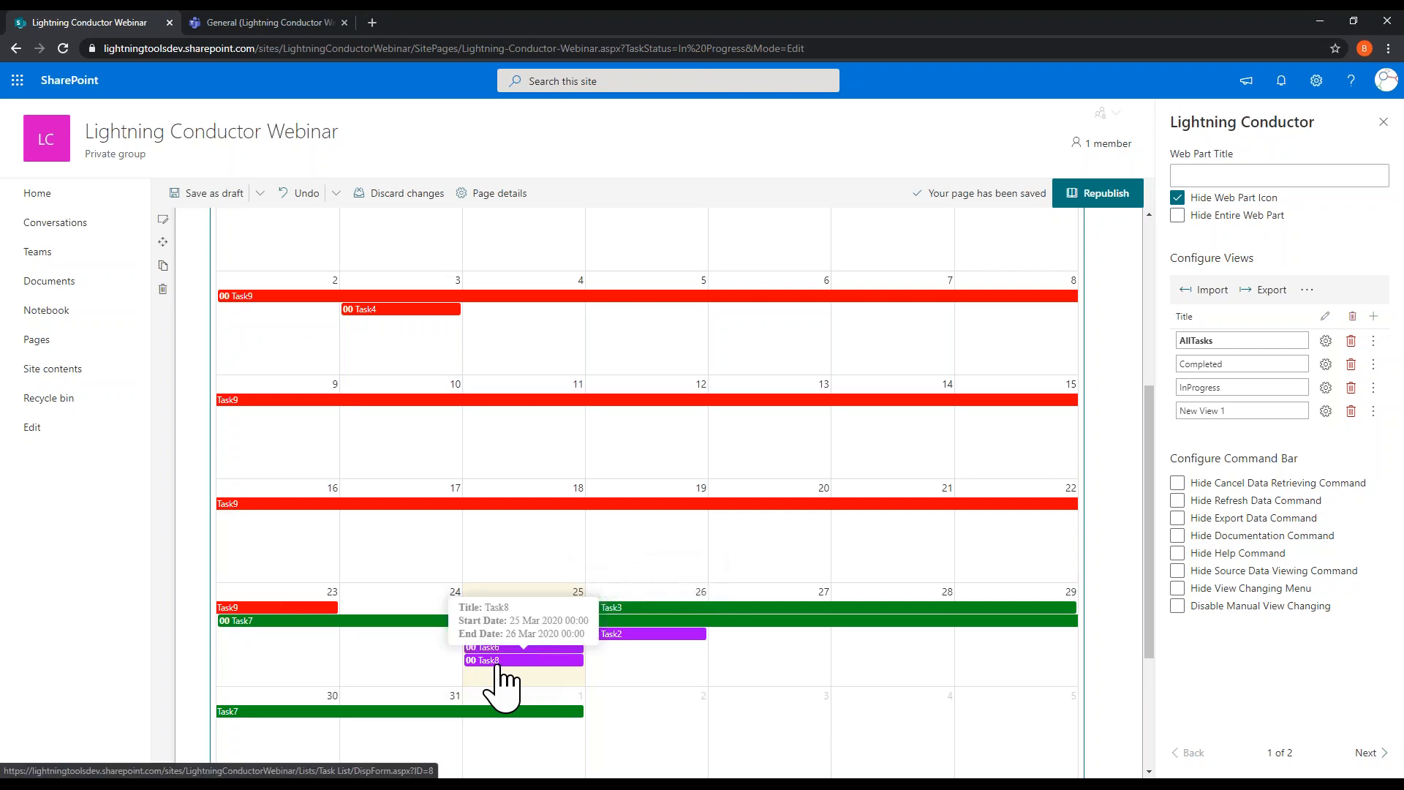
pyautogui.scroll(2, 504, 684)
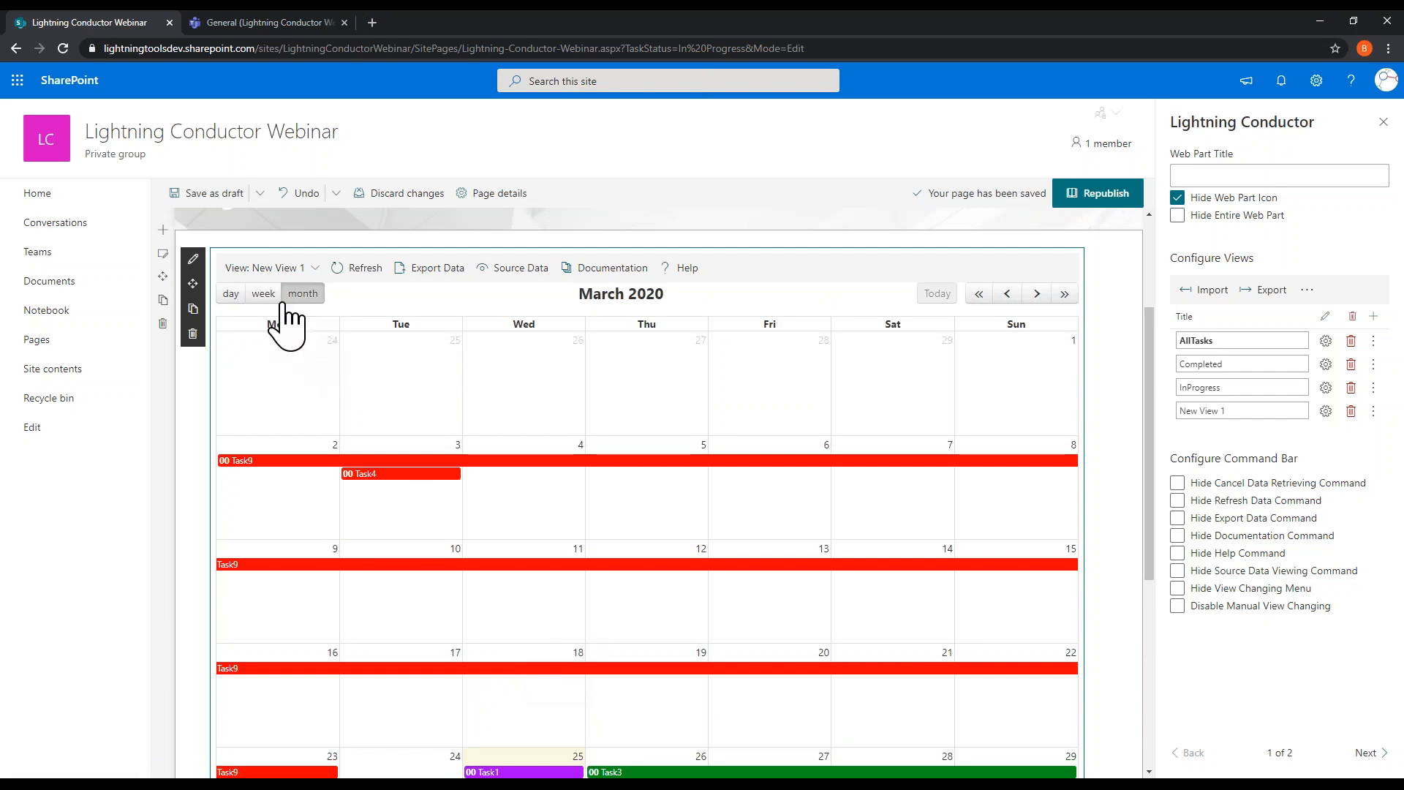
pyautogui.click(264, 294)
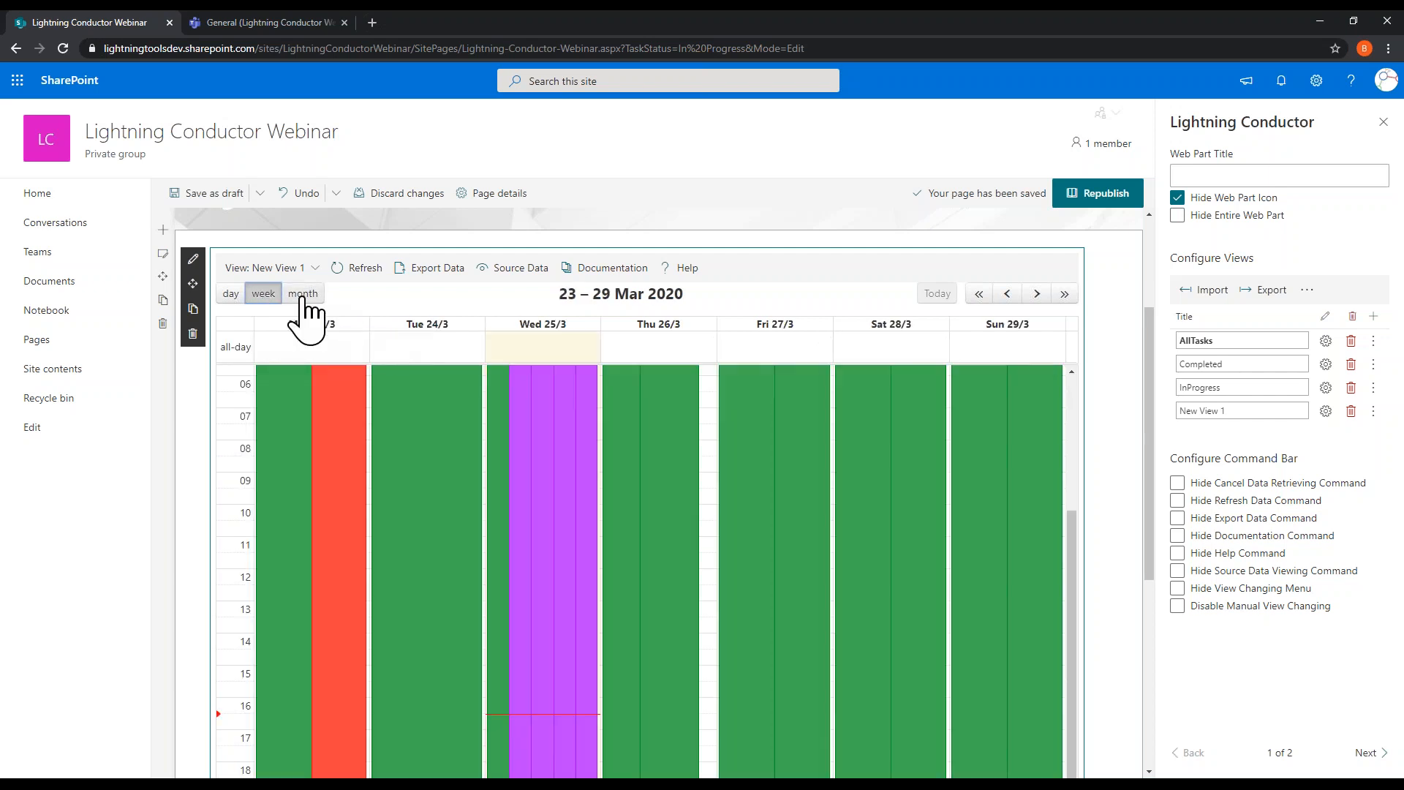
pyautogui.click(302, 294)
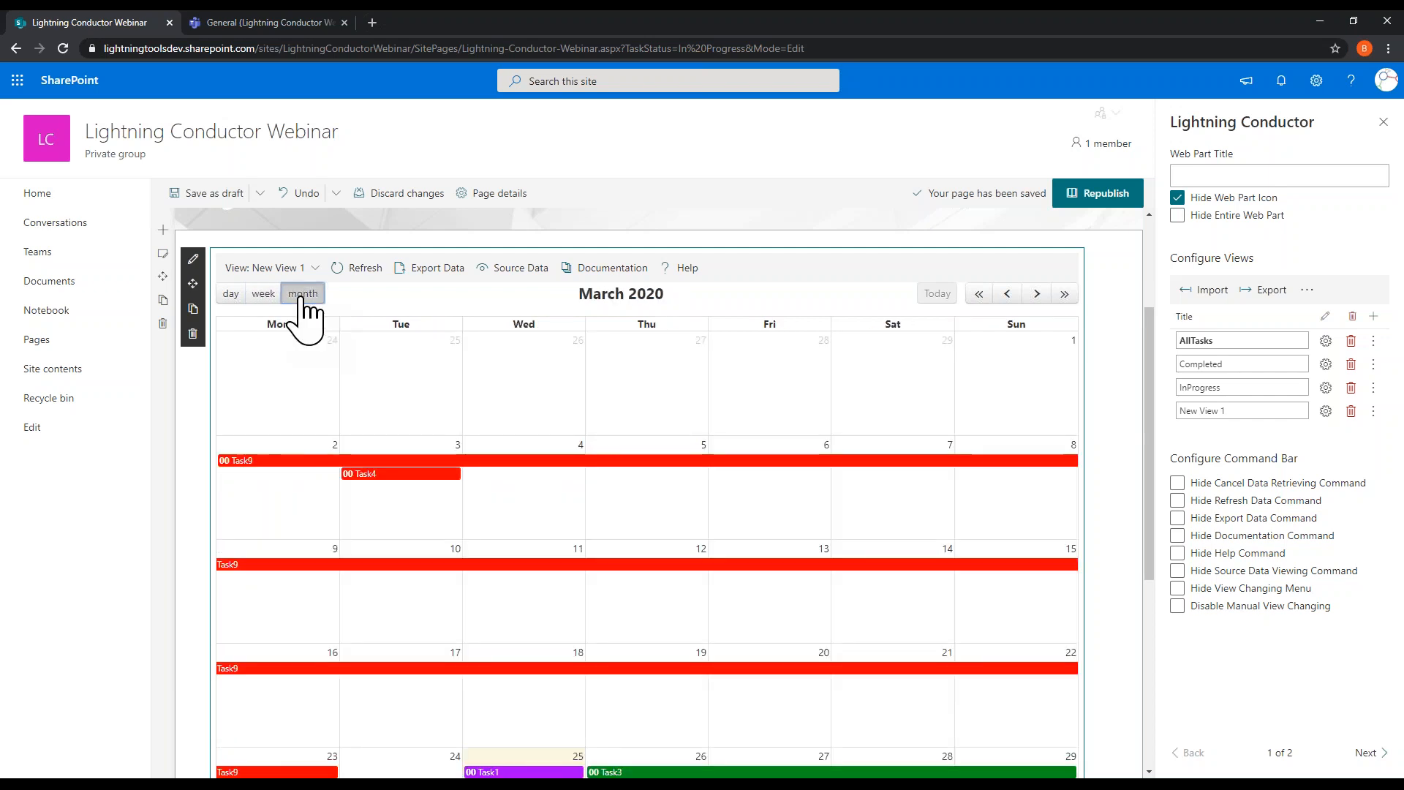
# Step: Rename the new calendar view as Calendar View
pyautogui.click(1229, 411)
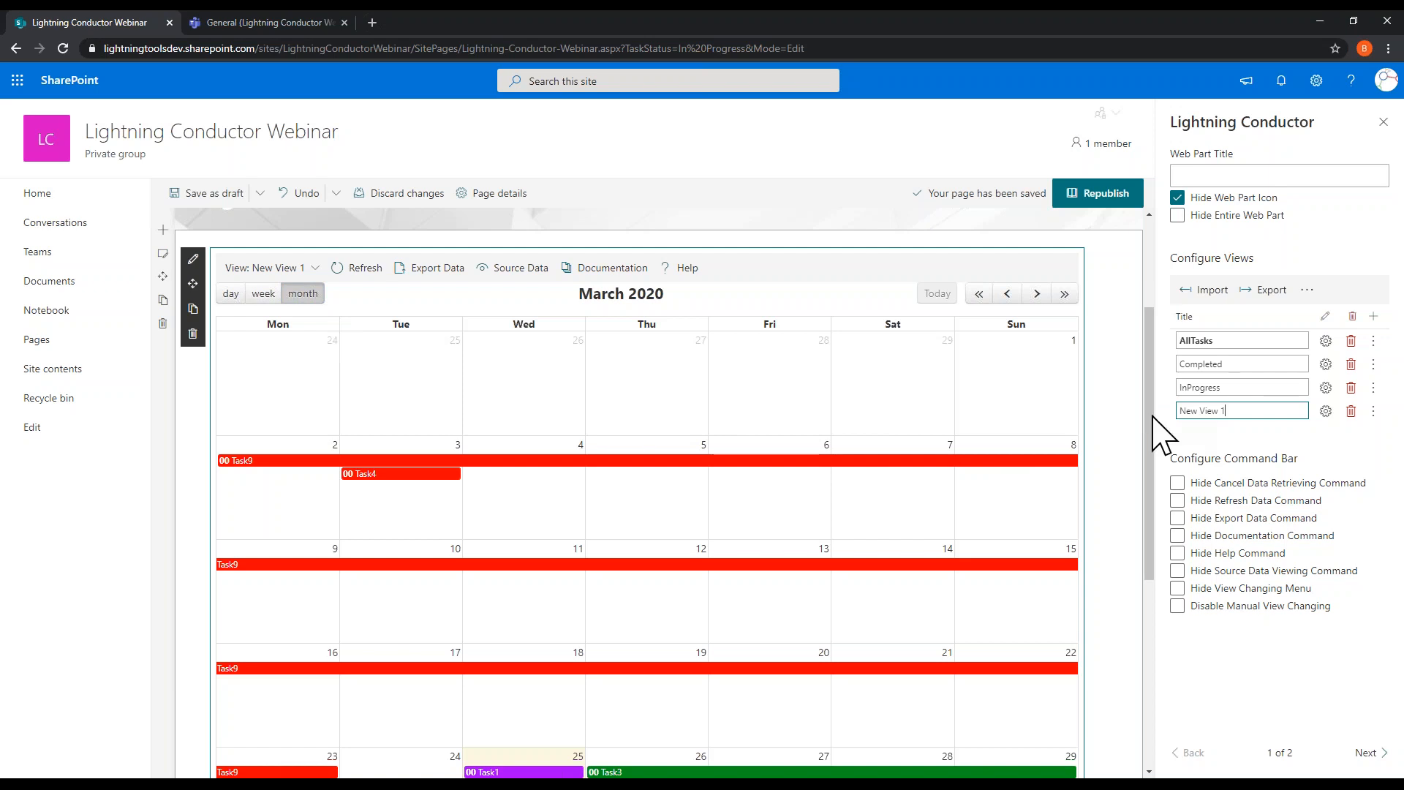
pyautogui.tripleClick(1216, 408)
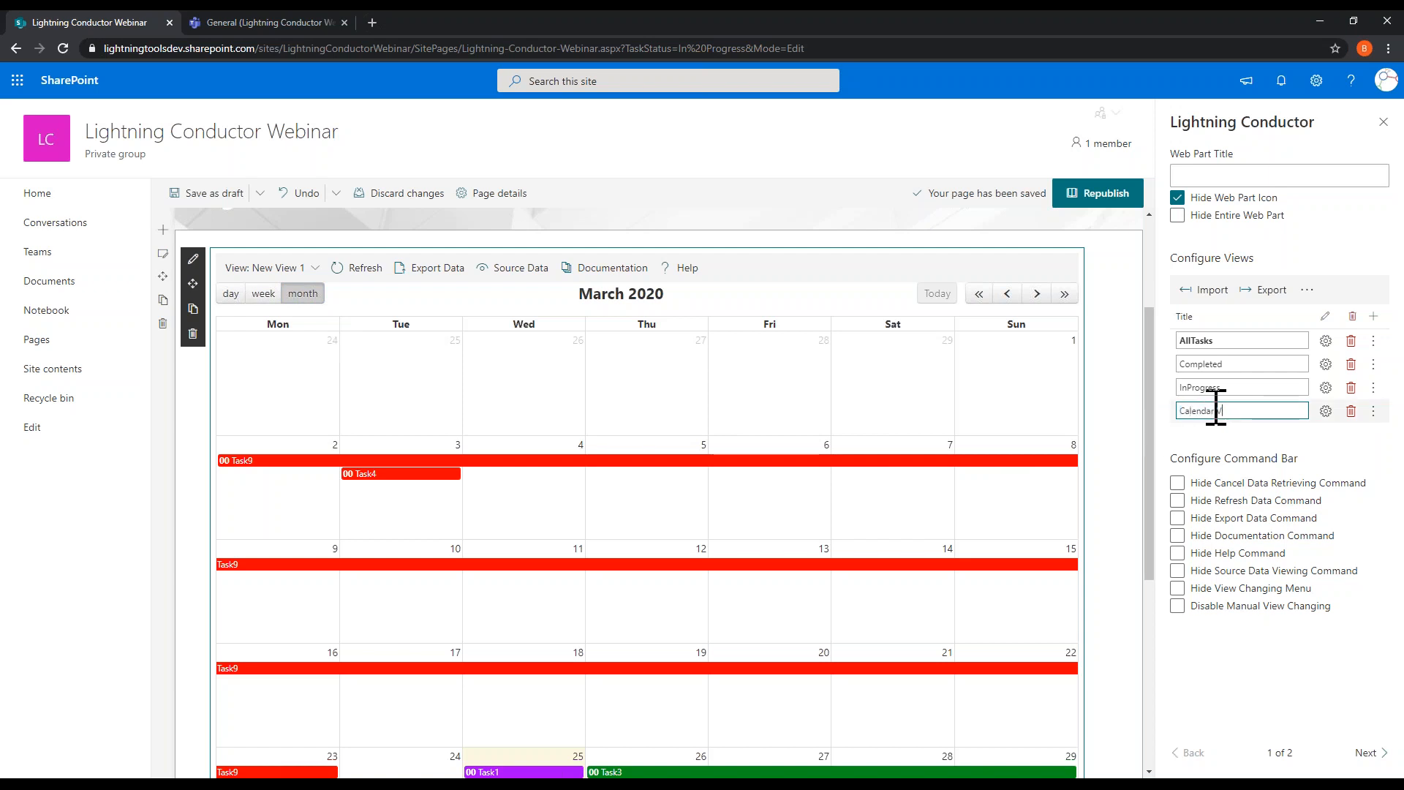
pyautogui.click(1342, 464)
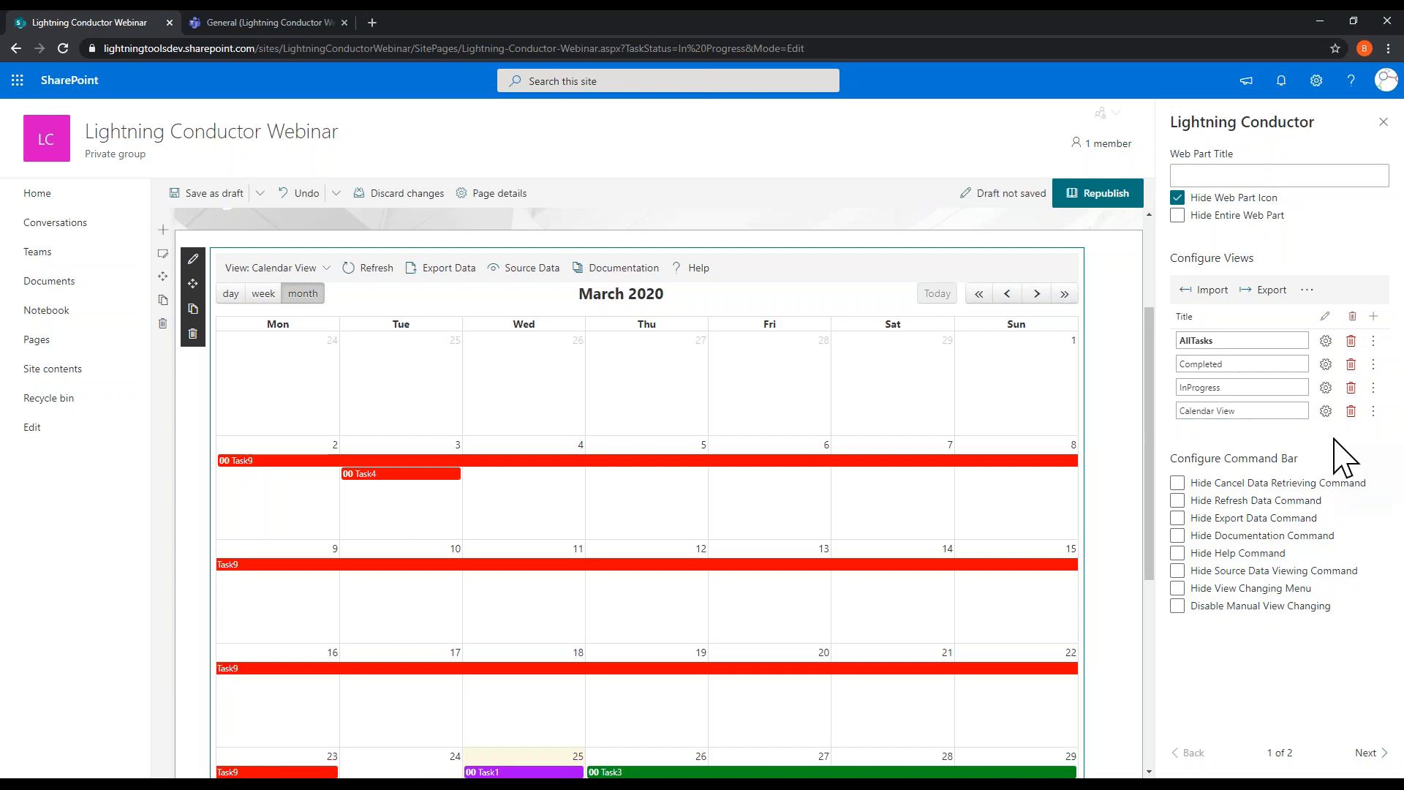
# Step: Add another view and, in its advanced configuration, choose Search Rollup Engine Provider as the data source provider
pyautogui.click(1374, 316)
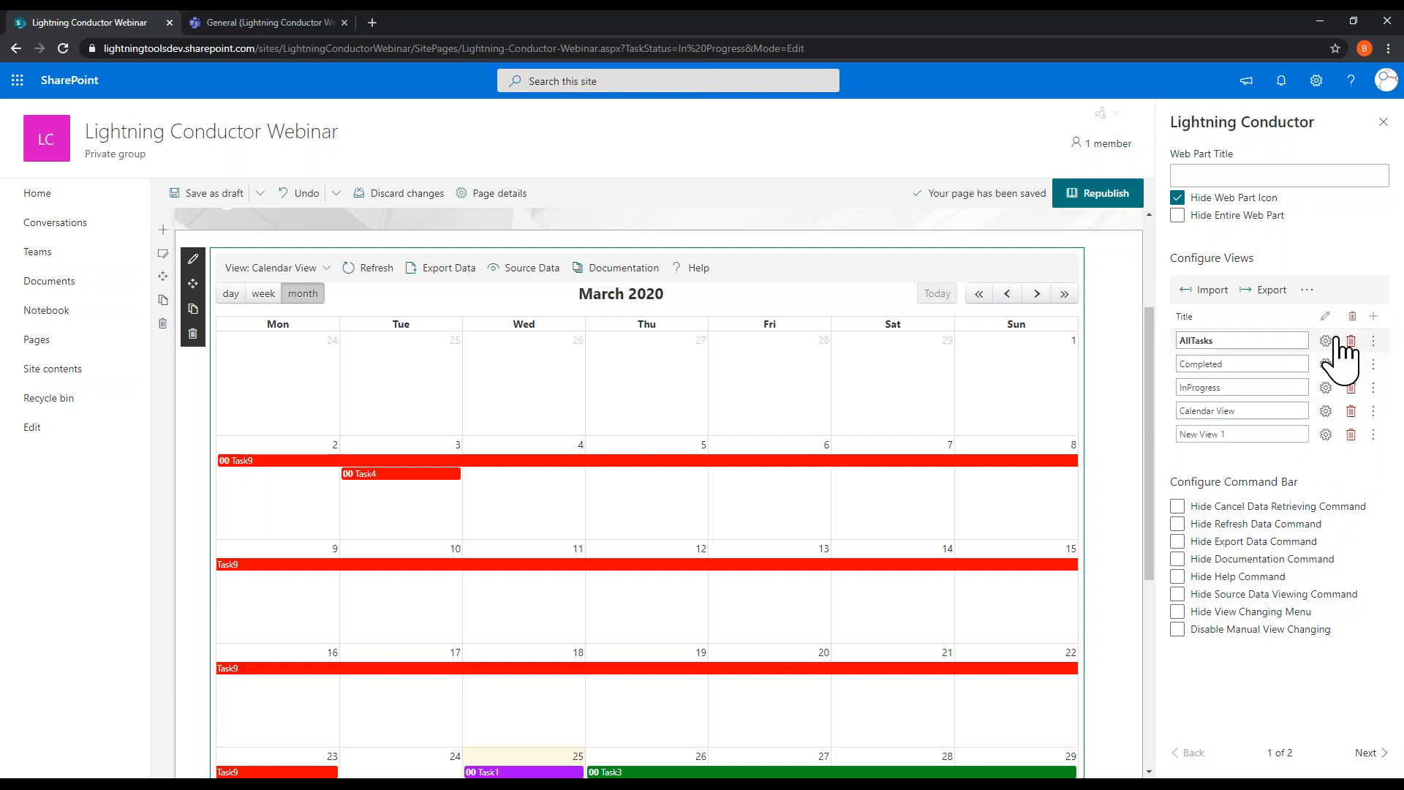
pyautogui.click(1326, 434)
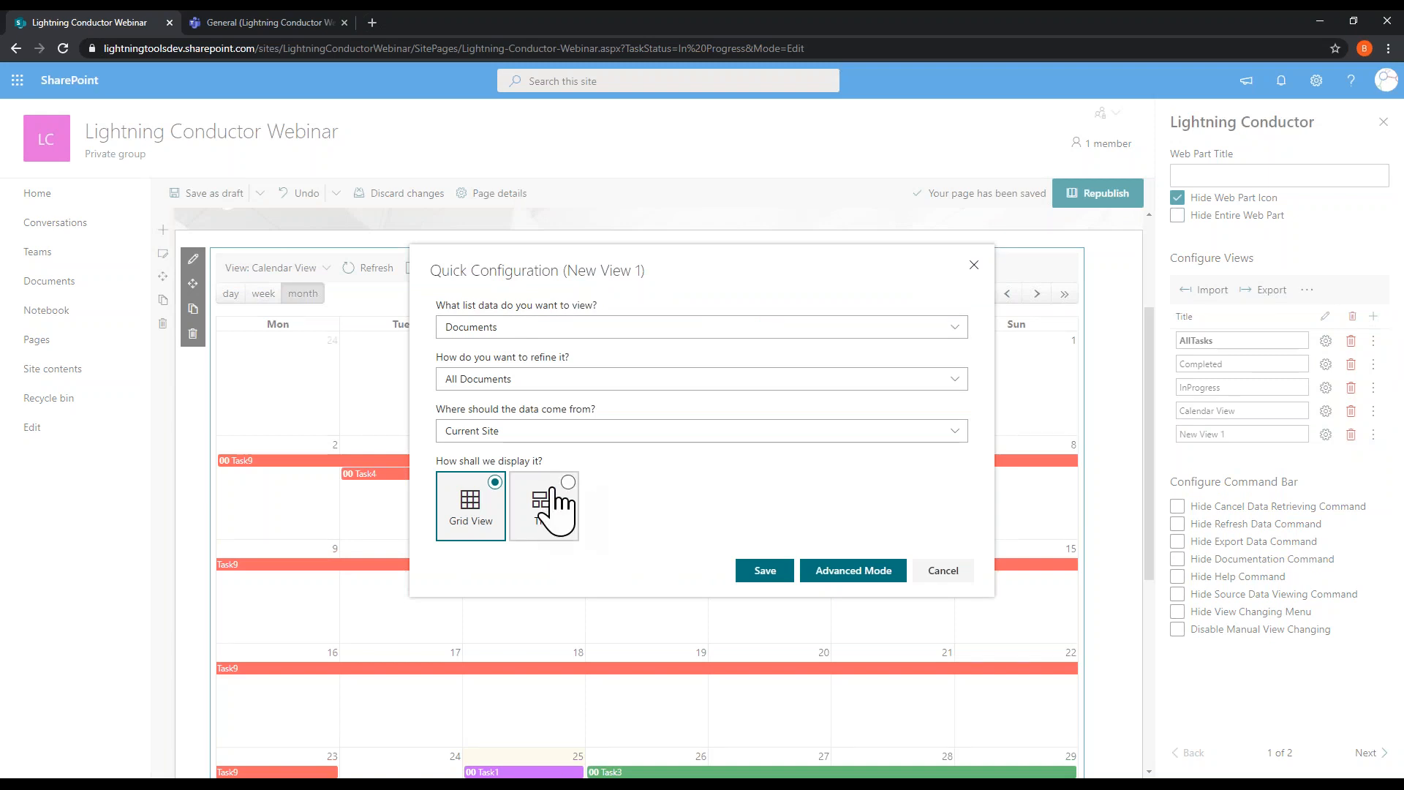
pyautogui.click(871, 572)
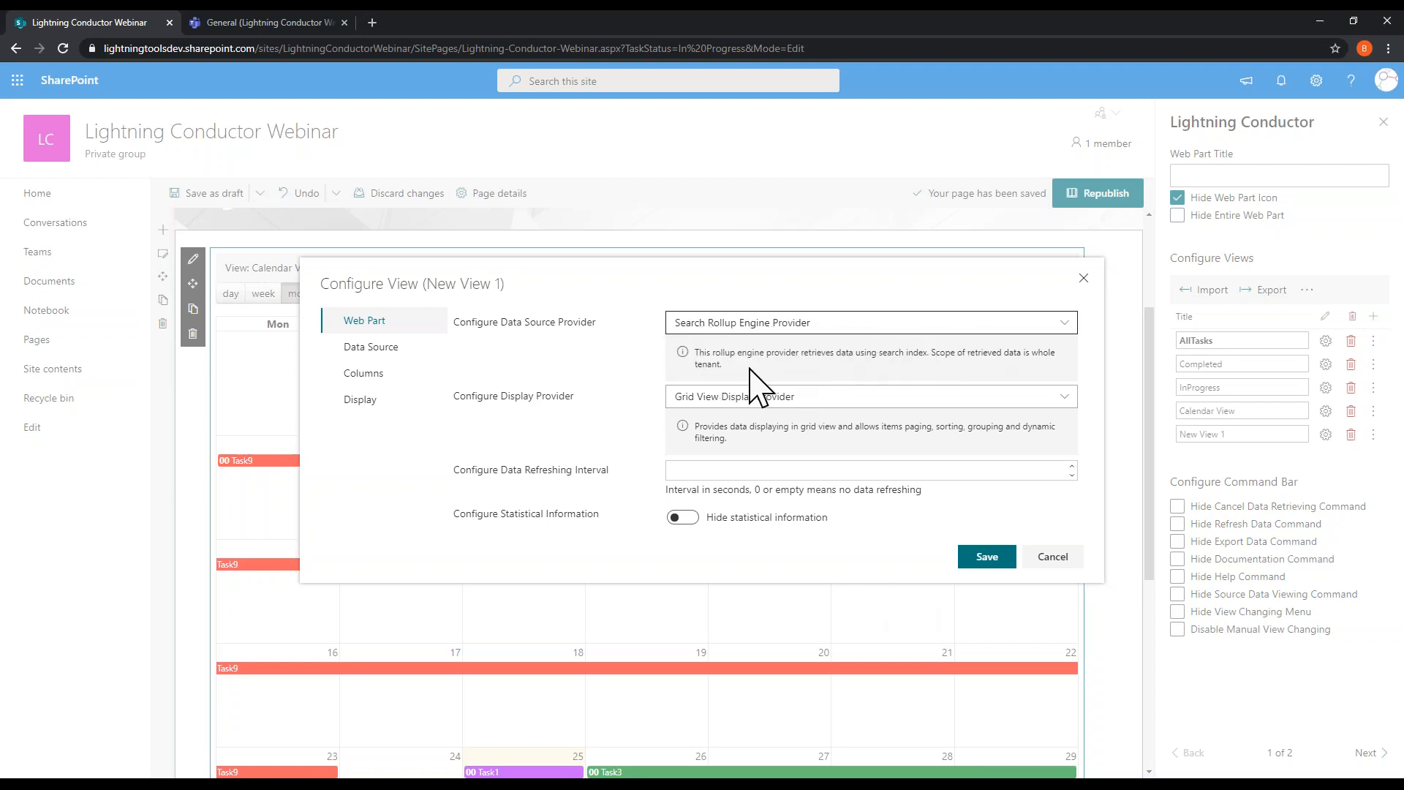
pyautogui.click(688, 326)
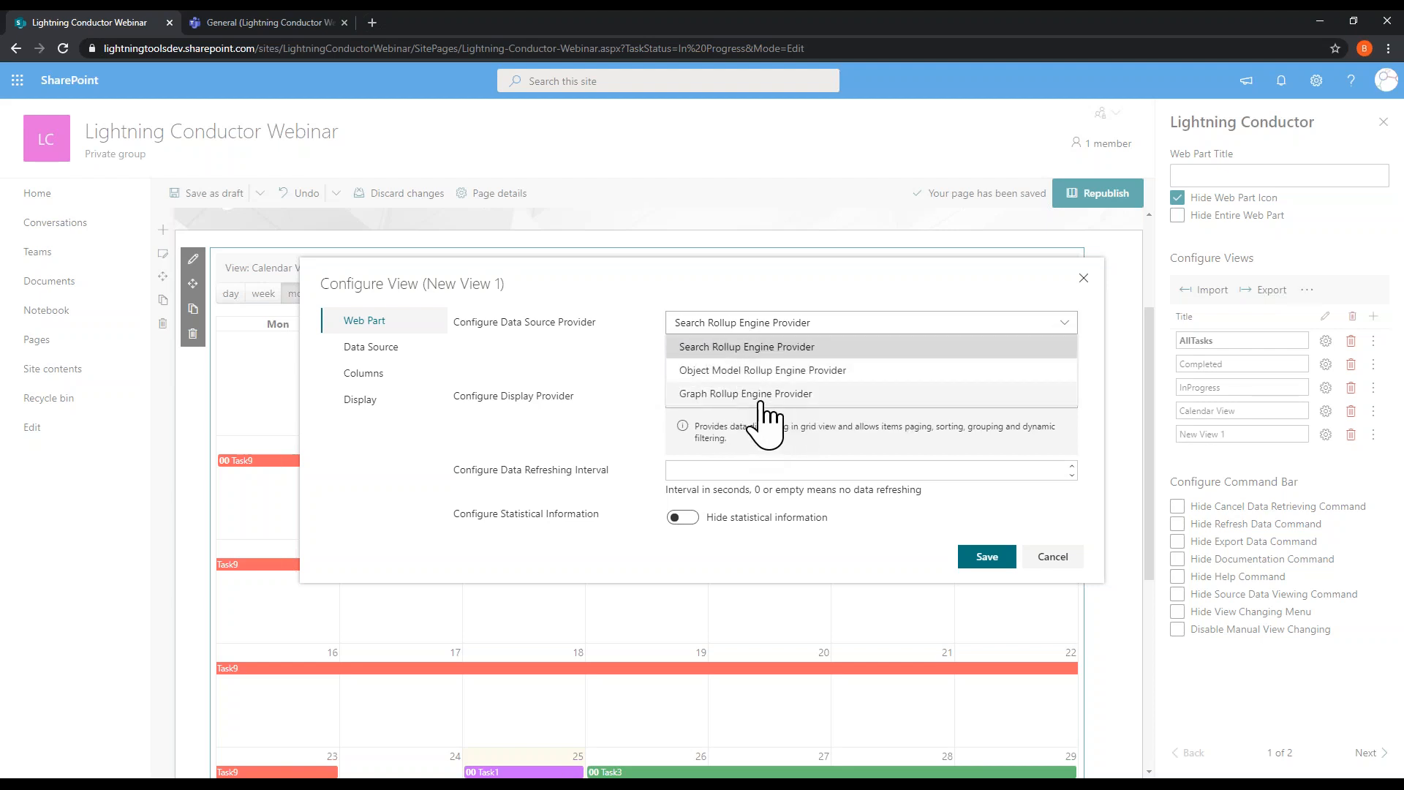
pyautogui.click(750, 347)
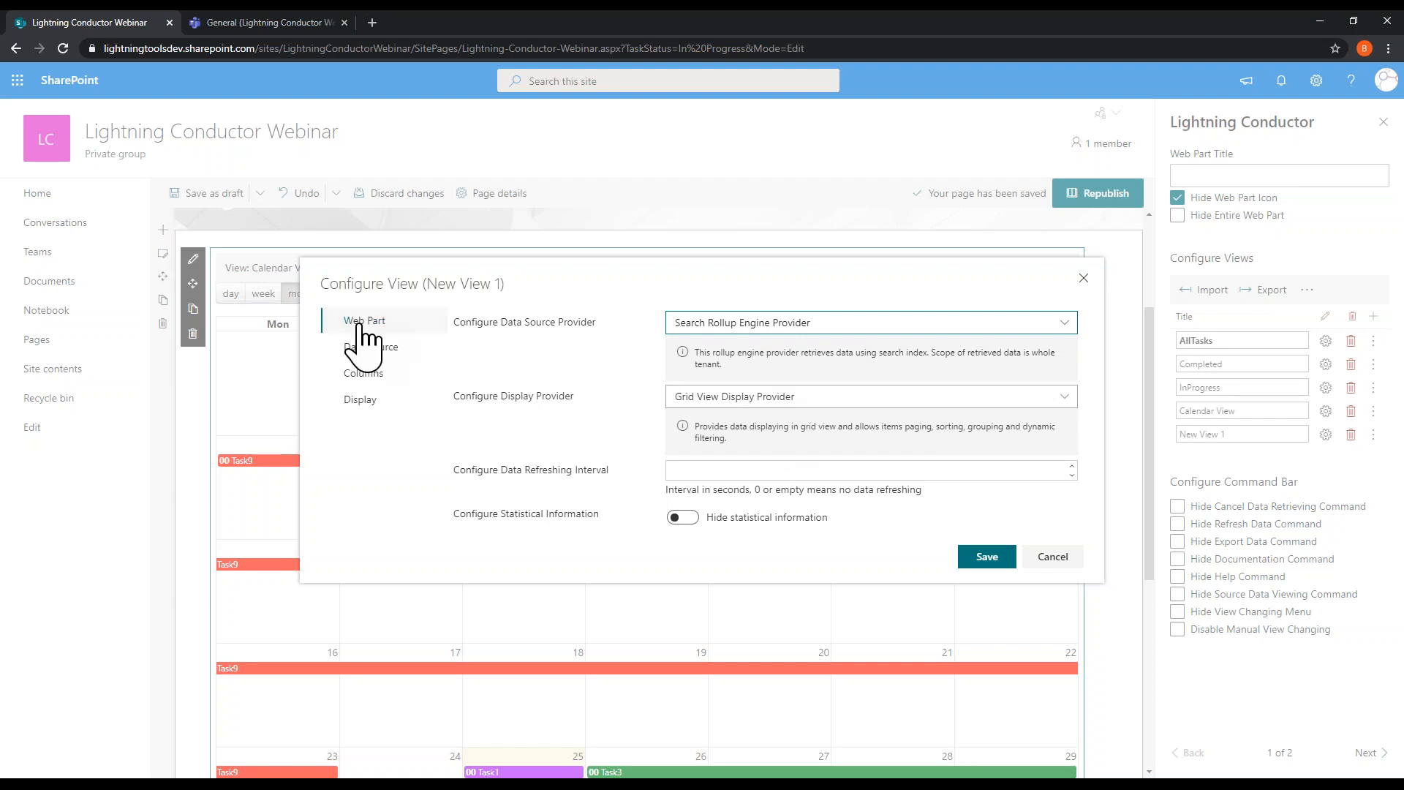
# Step: Set the search query's result source to Items matching a content type
pyautogui.click(375, 349)
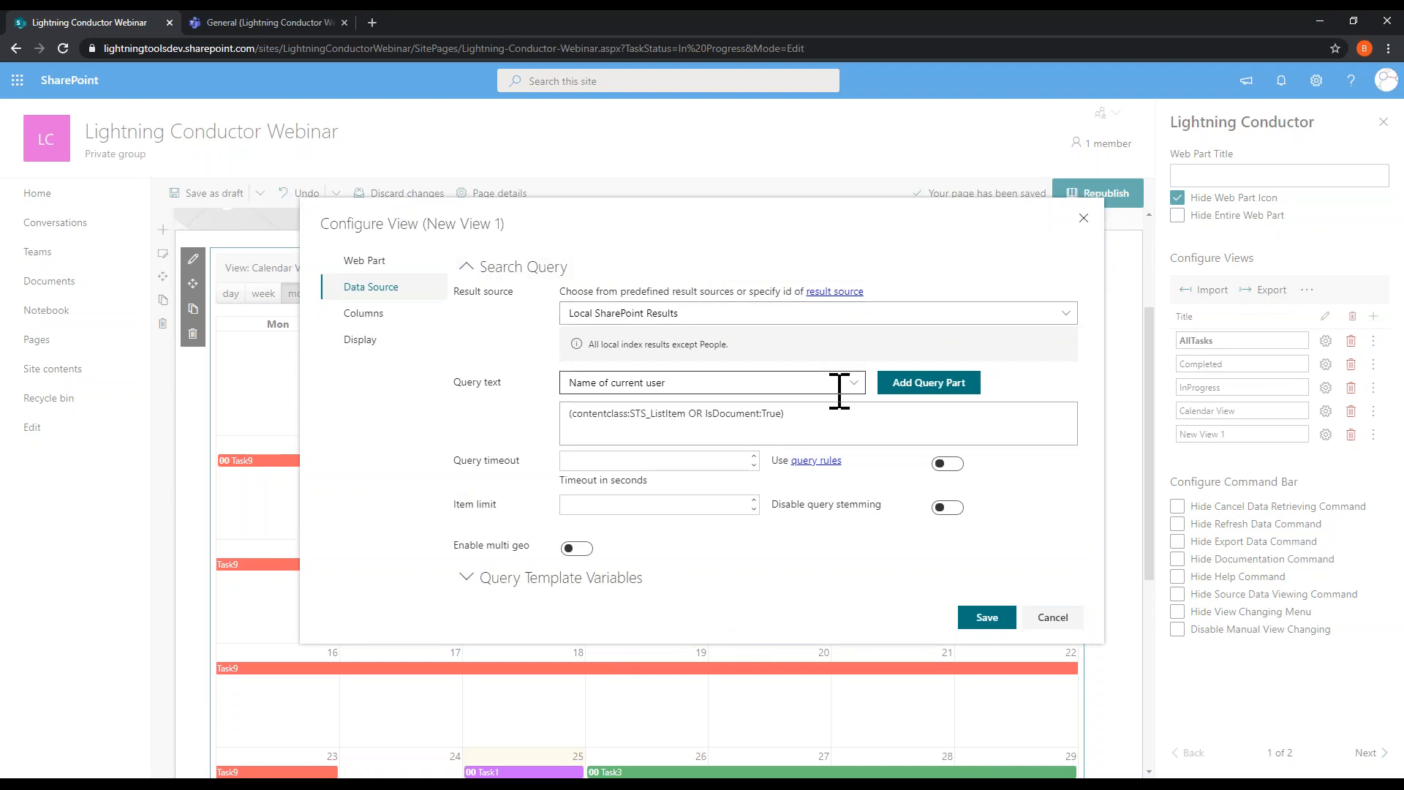
pyautogui.click(1066, 314)
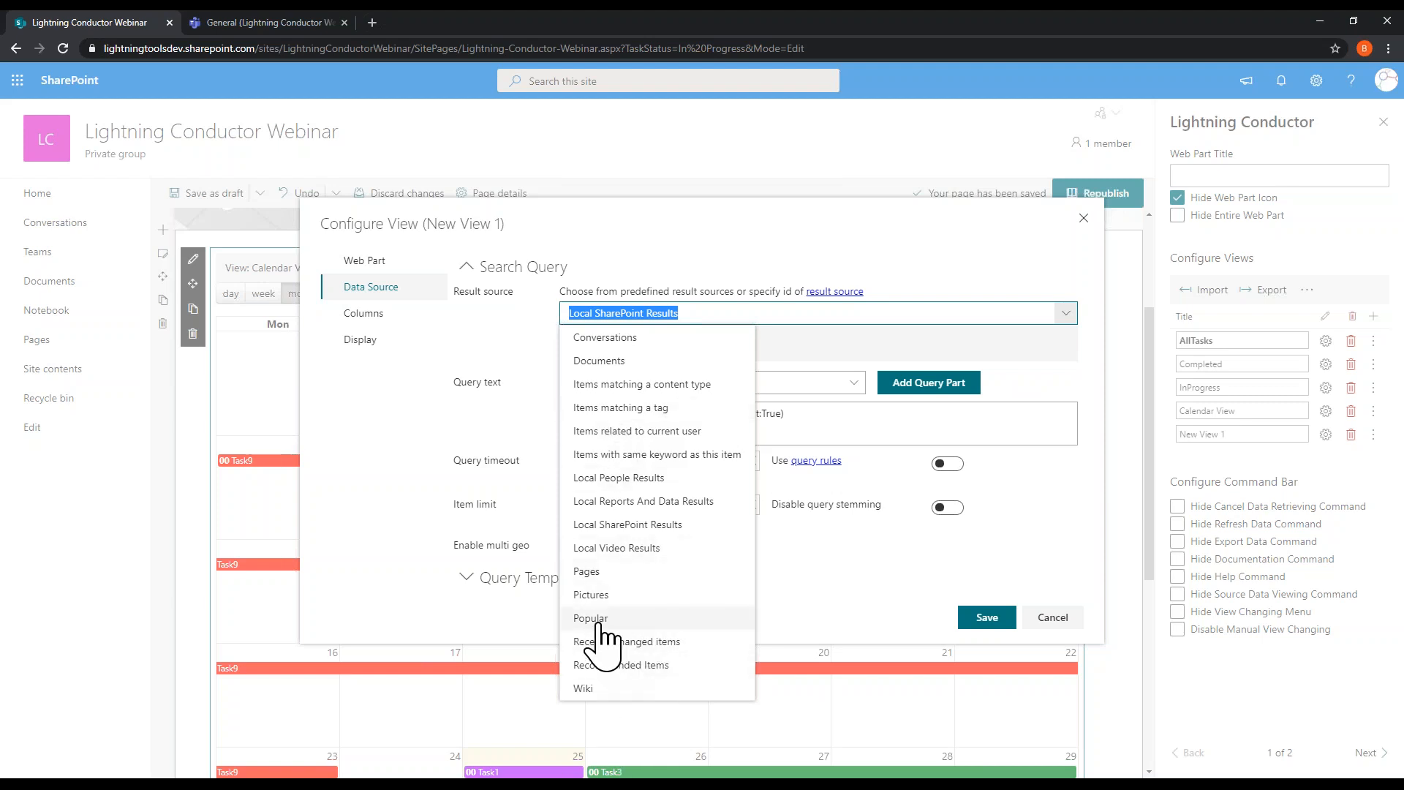
pyautogui.click(629, 384)
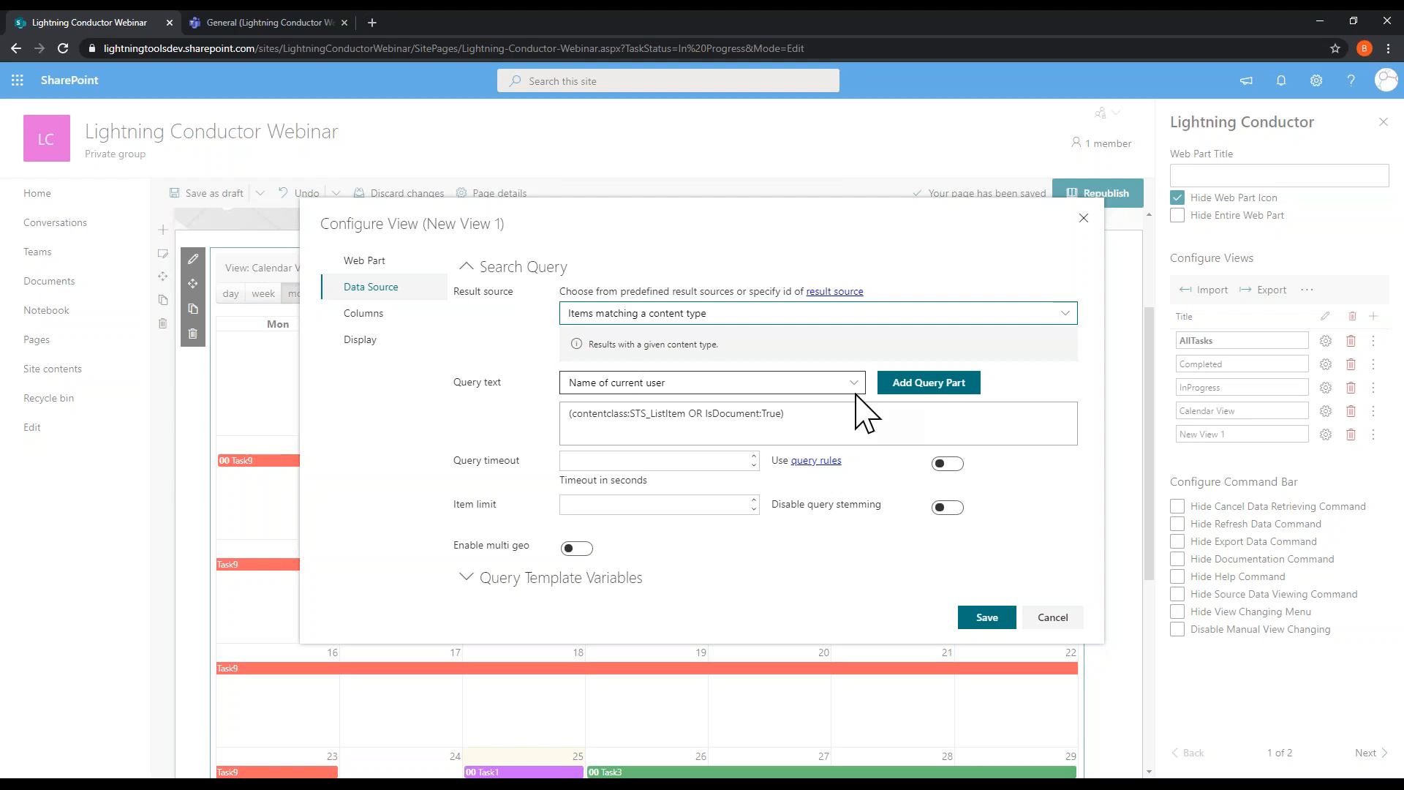
# Step: Set the ContentTypeId query template variable to the Task content type
pyautogui.click(483, 580)
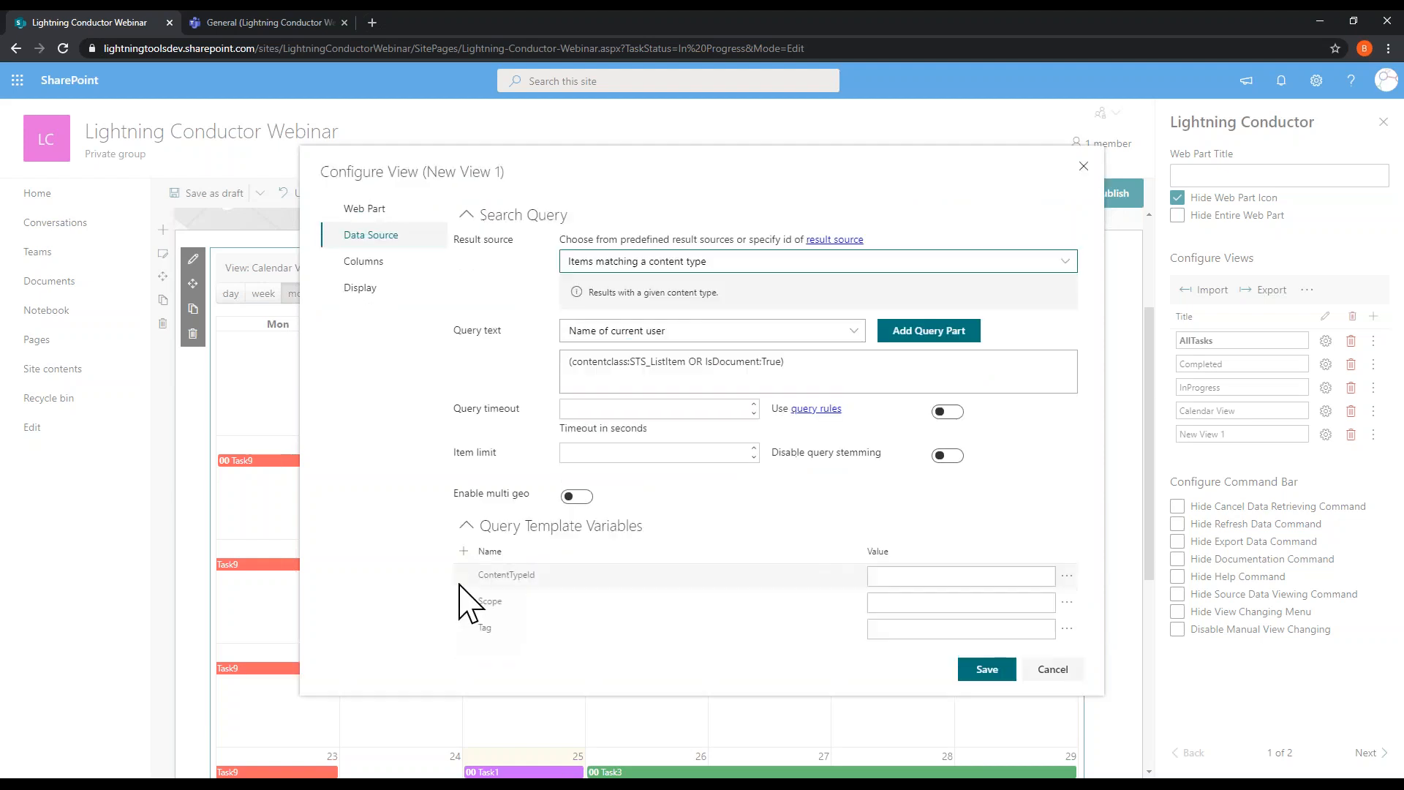
pyautogui.click(1066, 577)
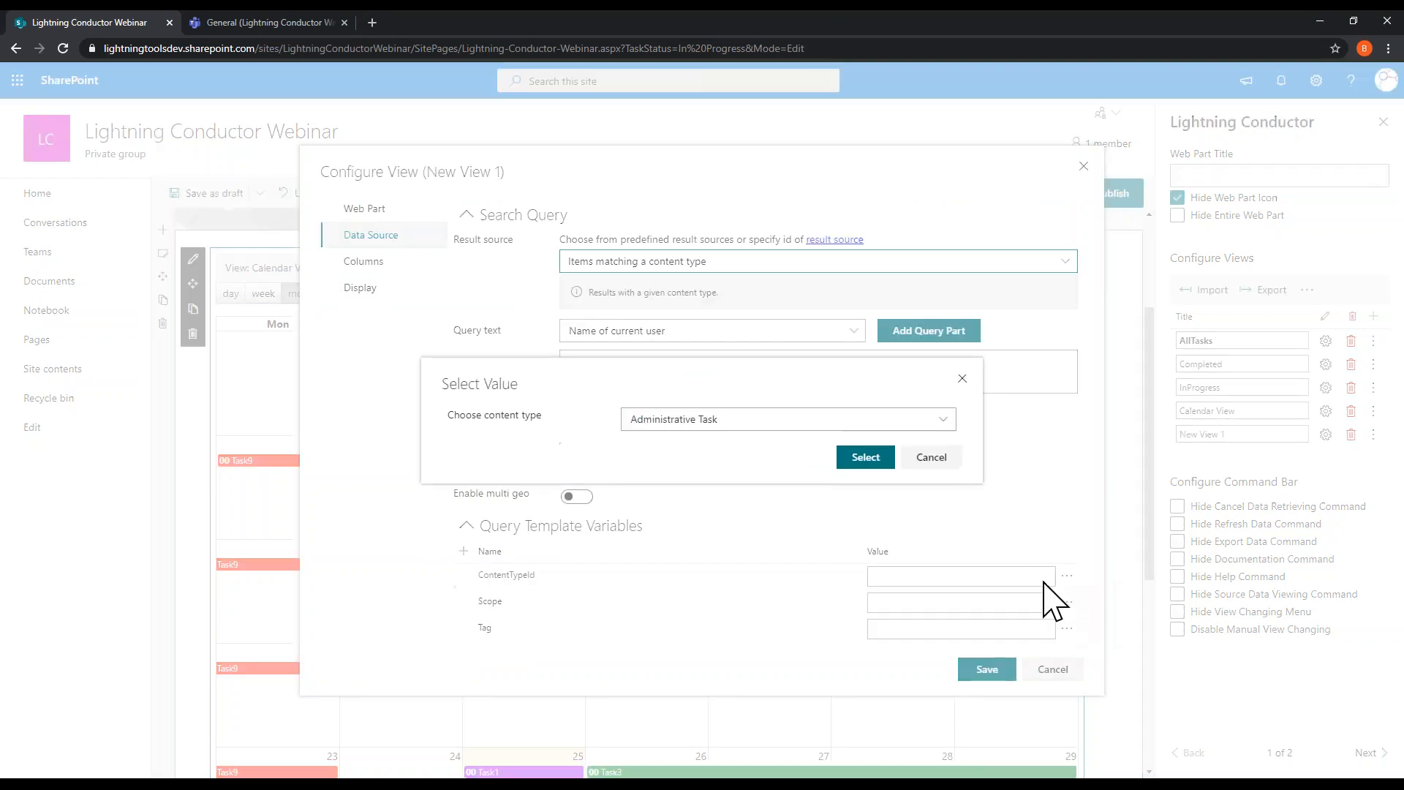
pyautogui.click(805, 421)
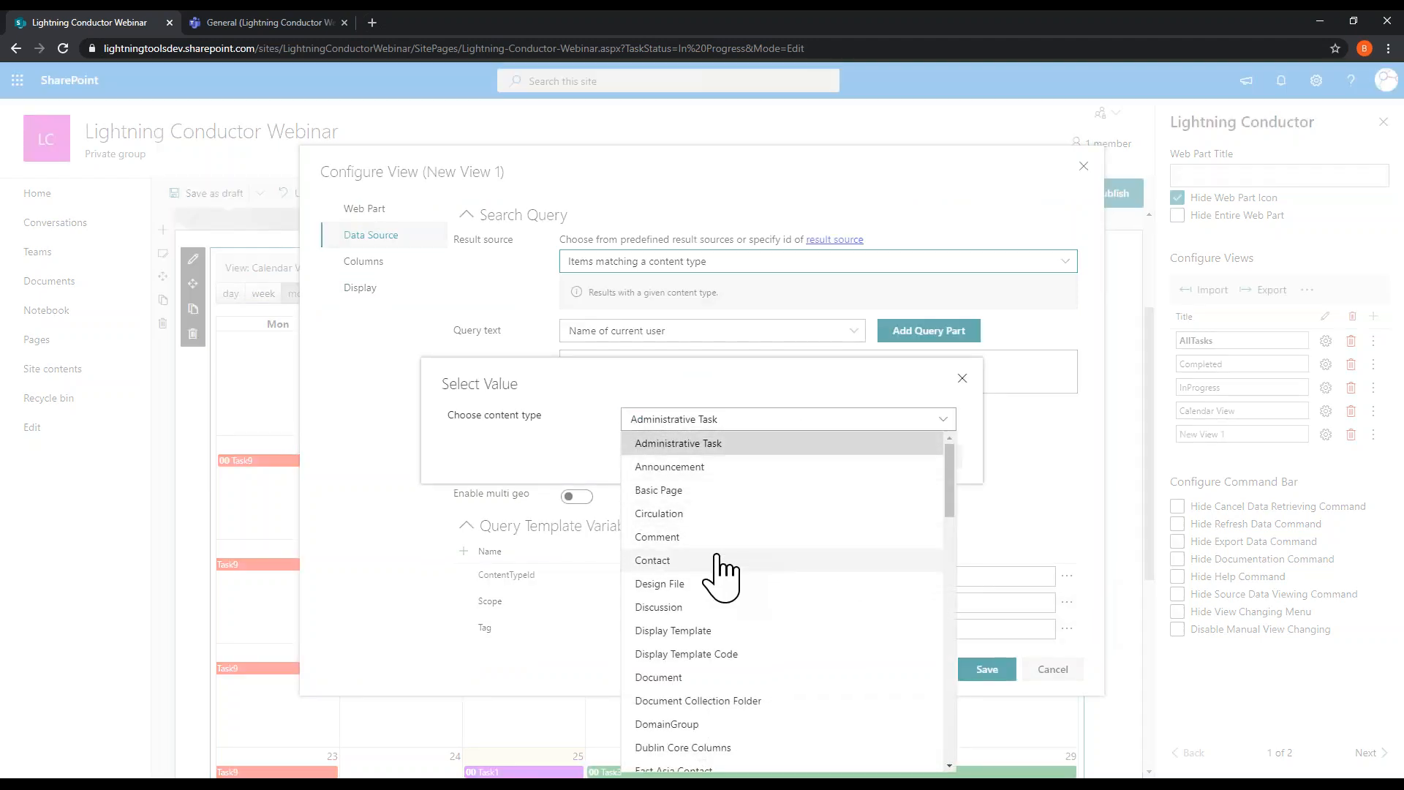
pyautogui.scroll(-3, 775, 685)
pyautogui.scroll(-8, 691, 701)
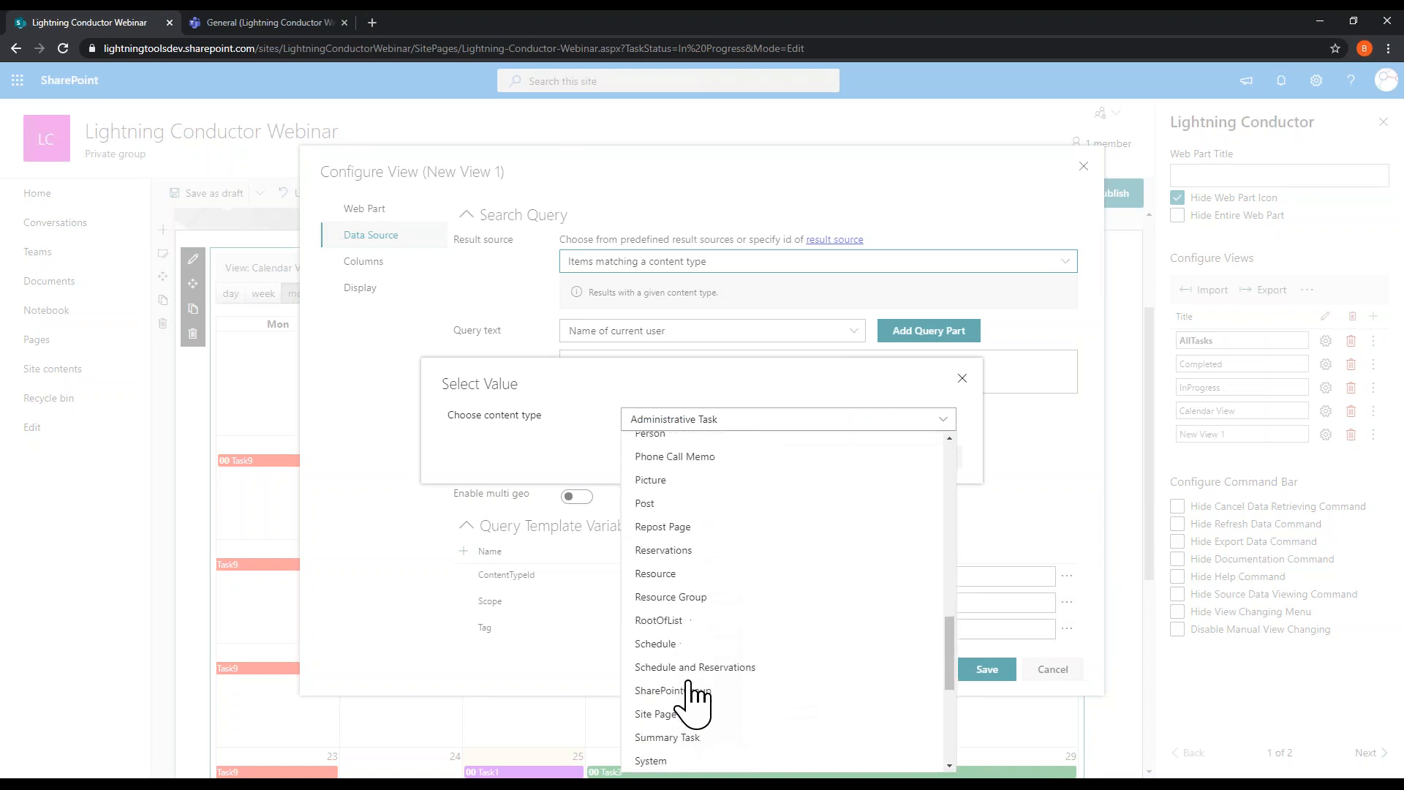
pyautogui.scroll(-3, 692, 701)
pyautogui.click(683, 689)
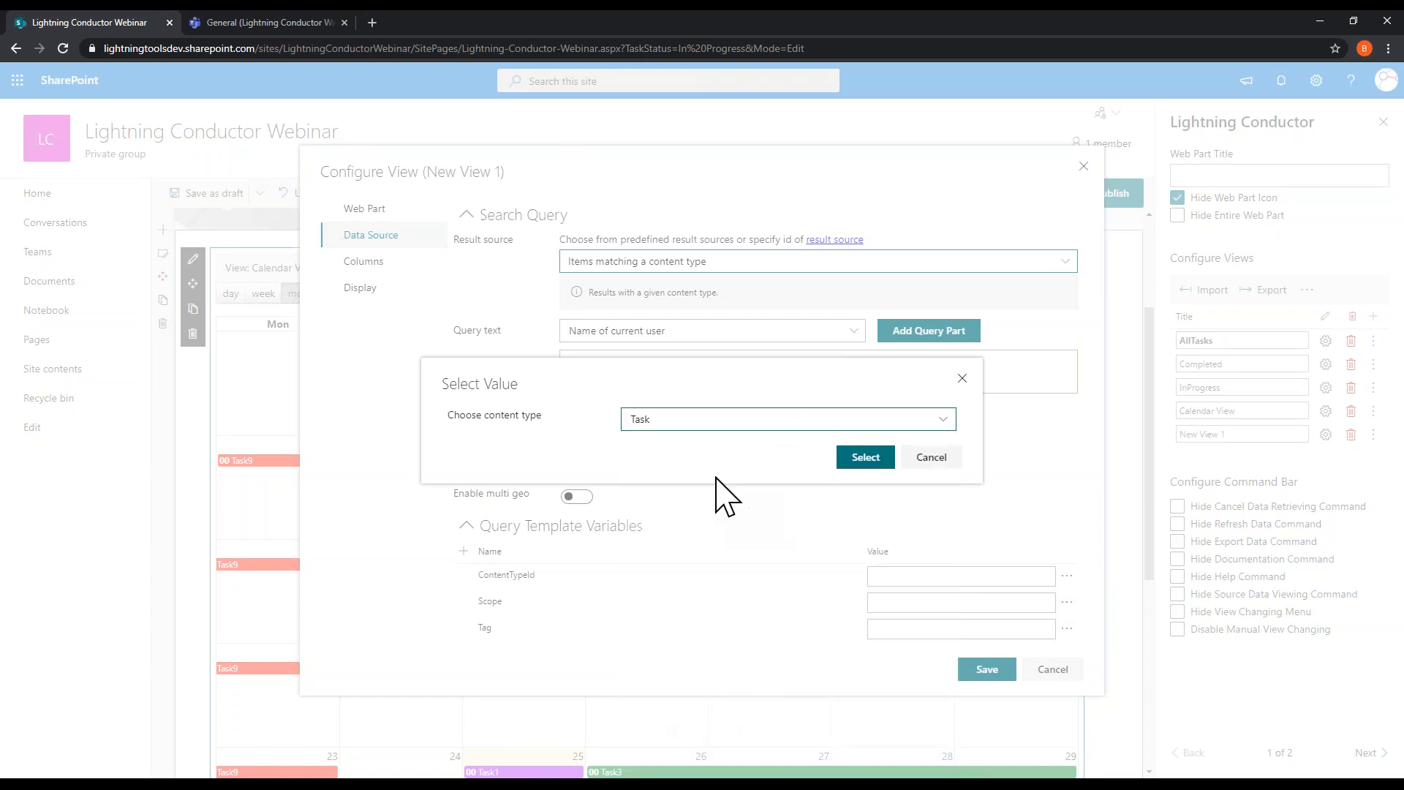
pyautogui.click(853, 459)
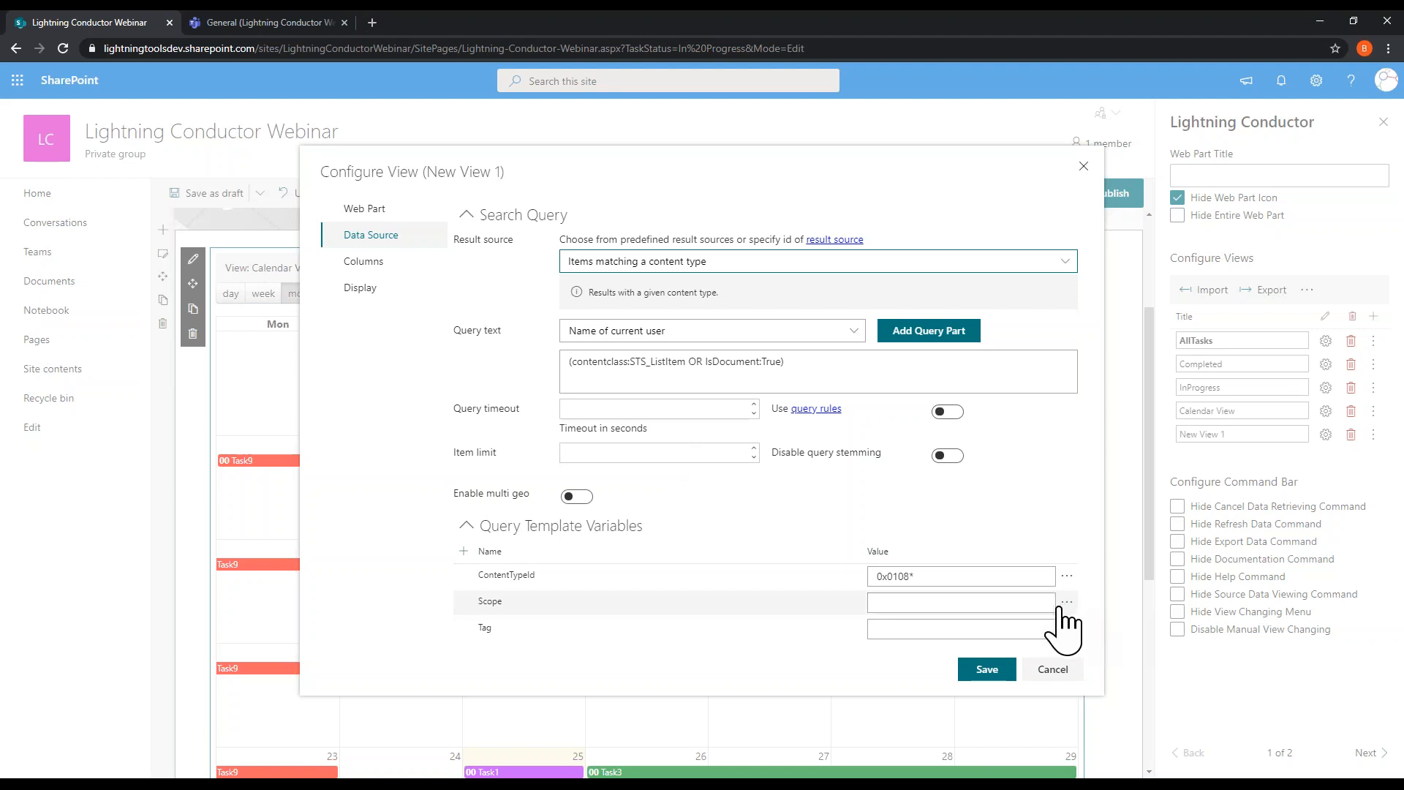
# Step: Include the Title and Size columns in the new view, place Title above SectionNames, and open the display settings
pyautogui.click(370, 264)
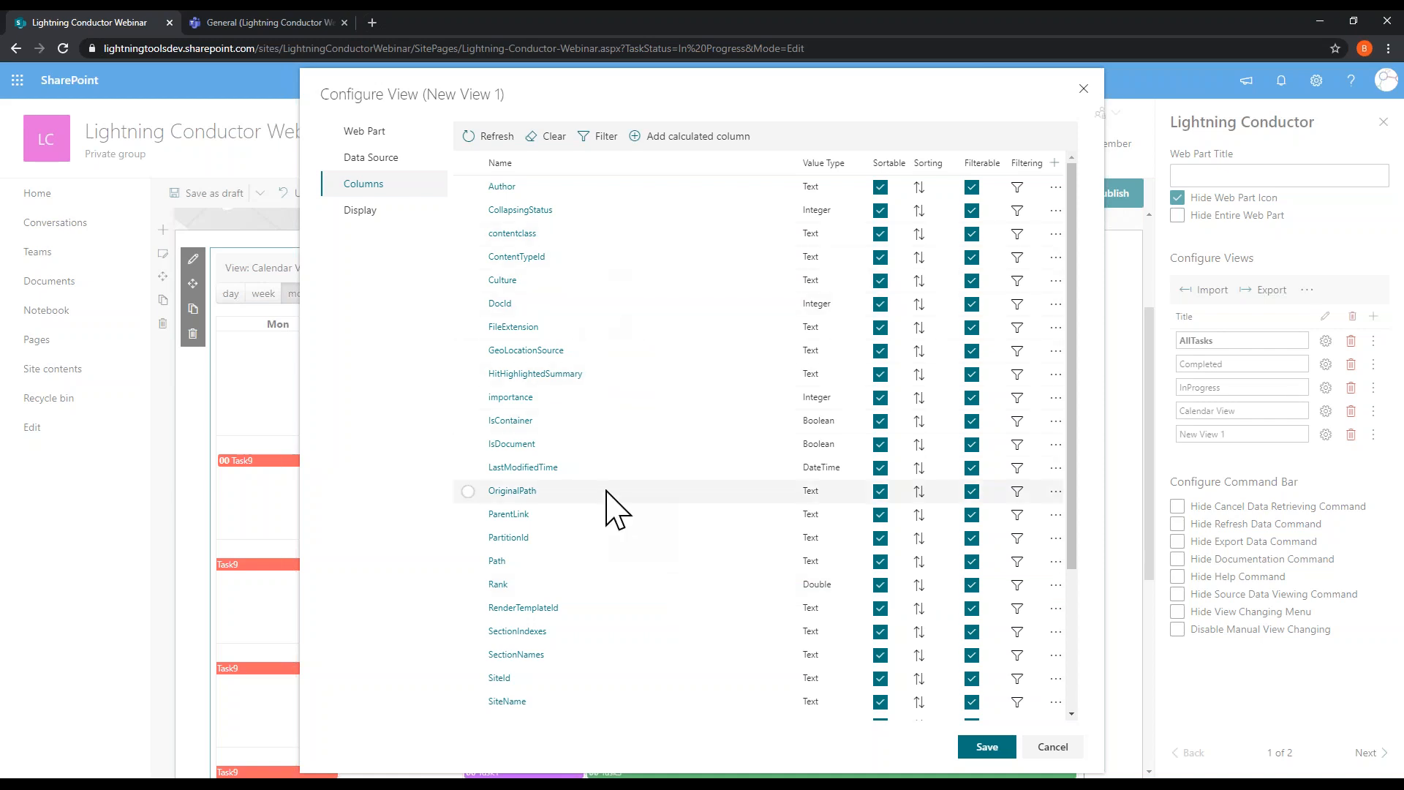
pyautogui.scroll(-3, 581, 495)
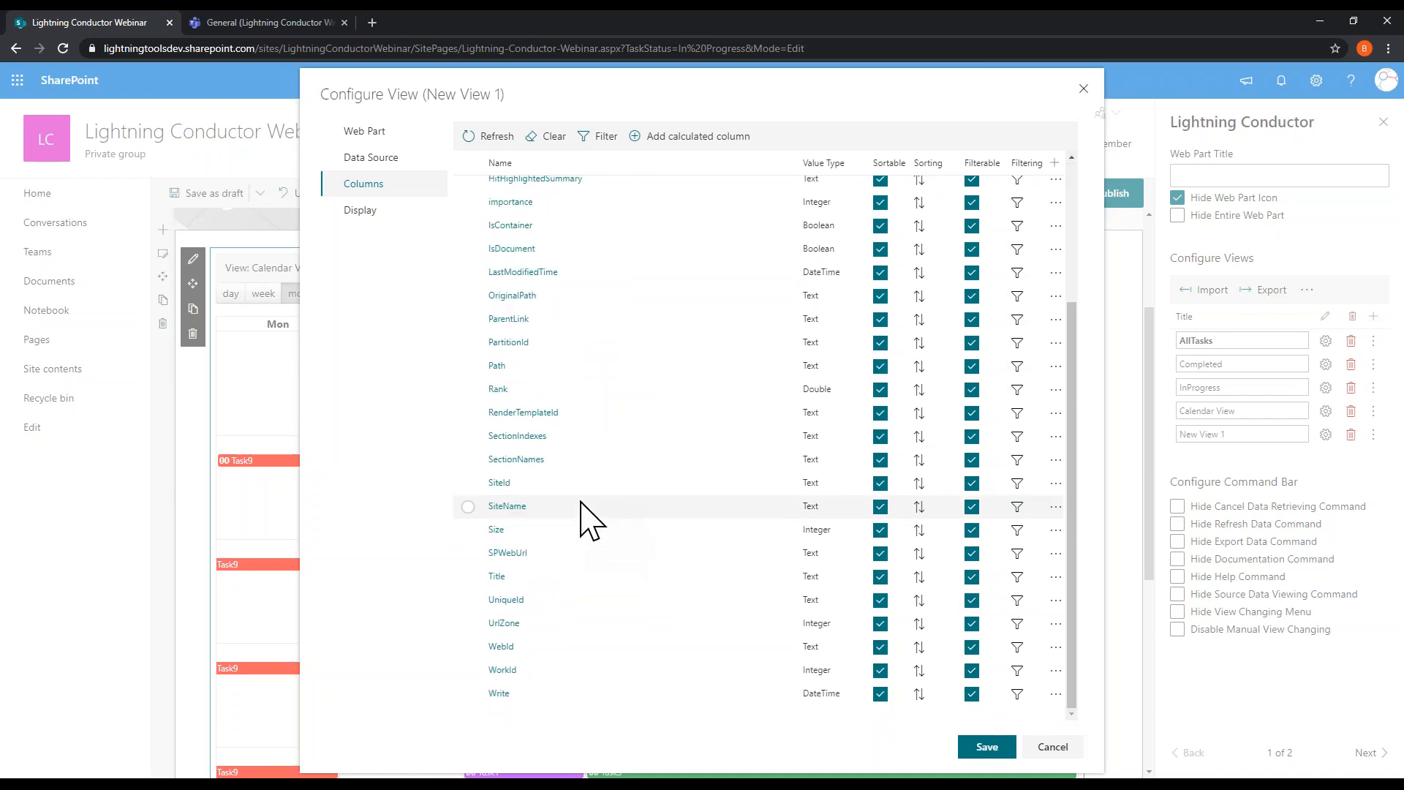
pyautogui.scroll(3, 581, 508)
pyautogui.scroll(-3, 581, 512)
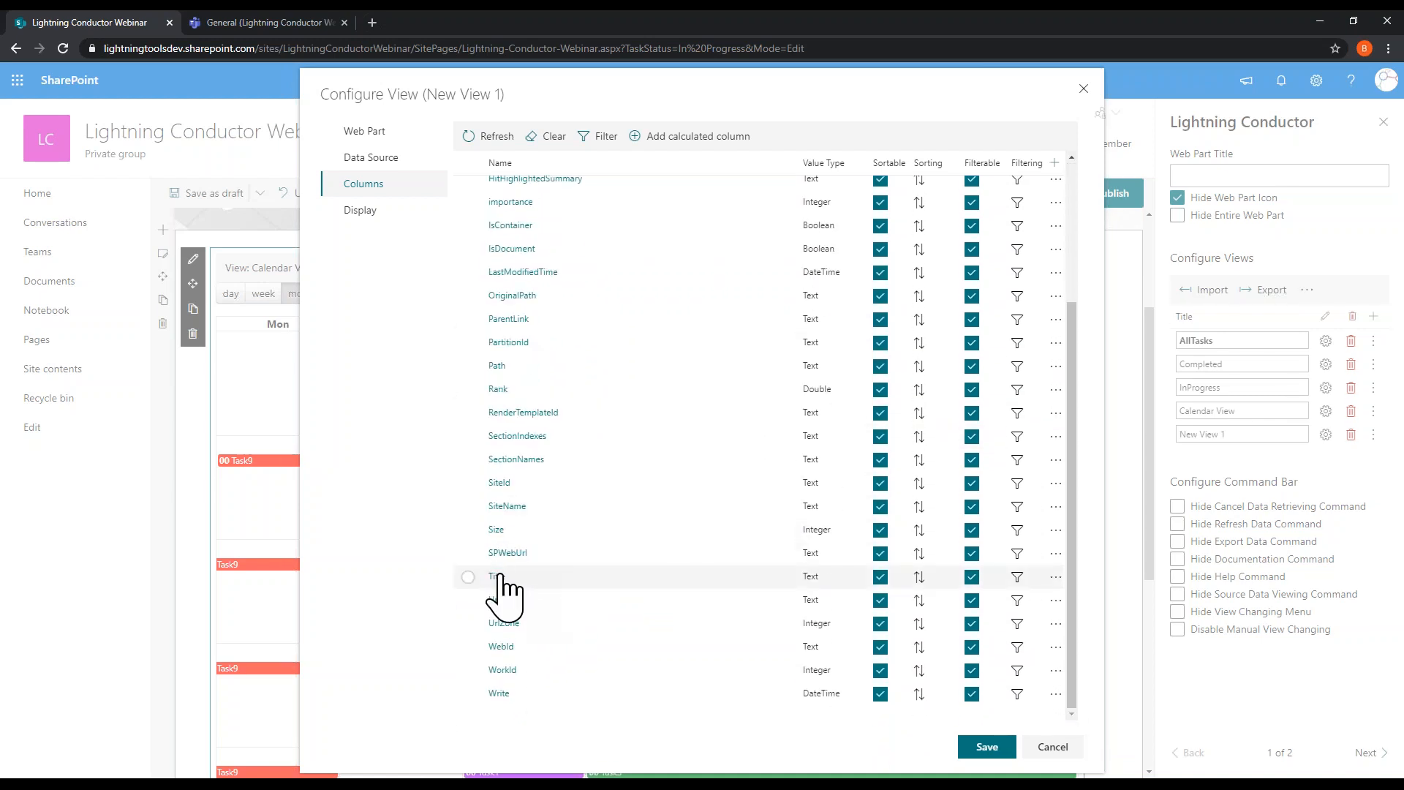
pyautogui.click(472, 577)
pyautogui.moveTo(516, 589); pyautogui.dragTo(505, 439)
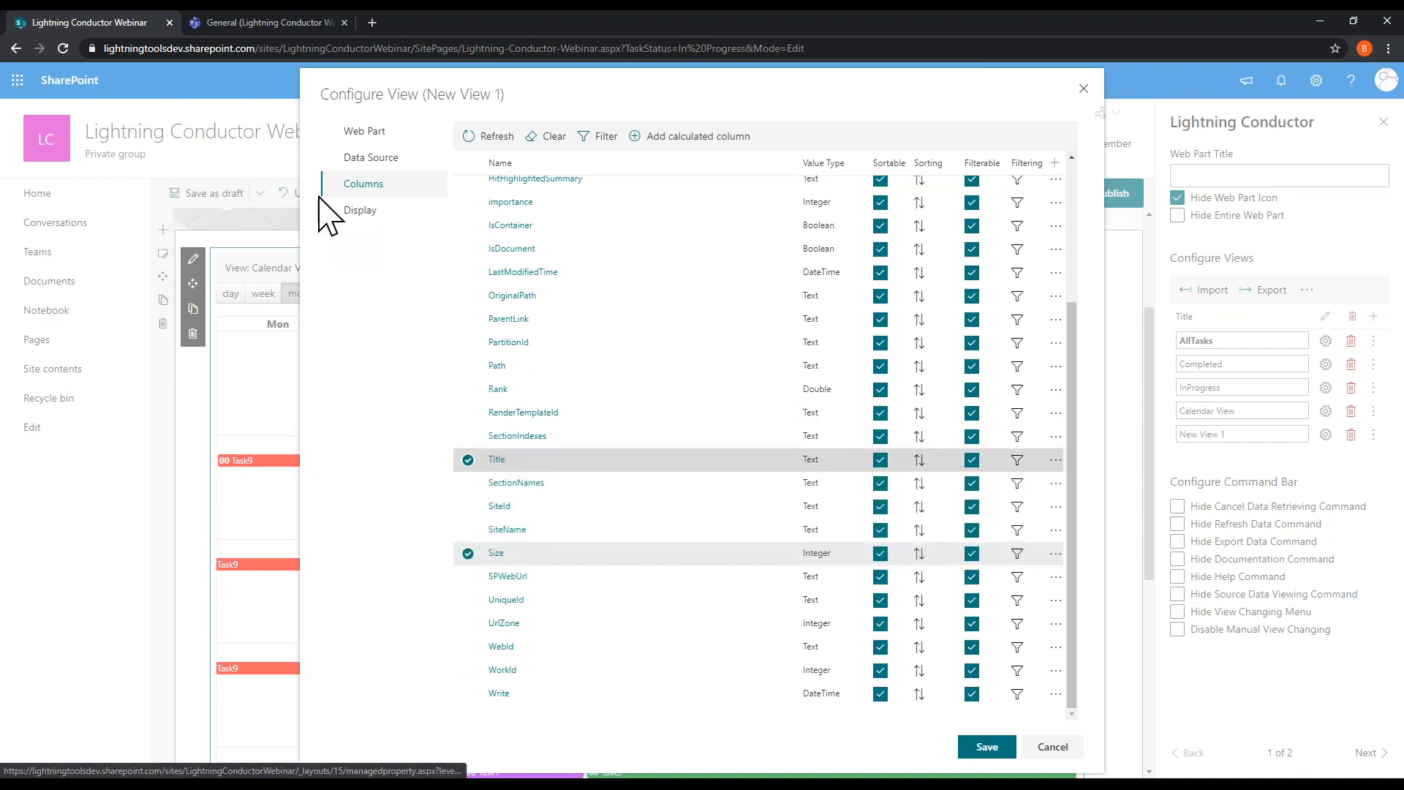
pyautogui.click(358, 212)
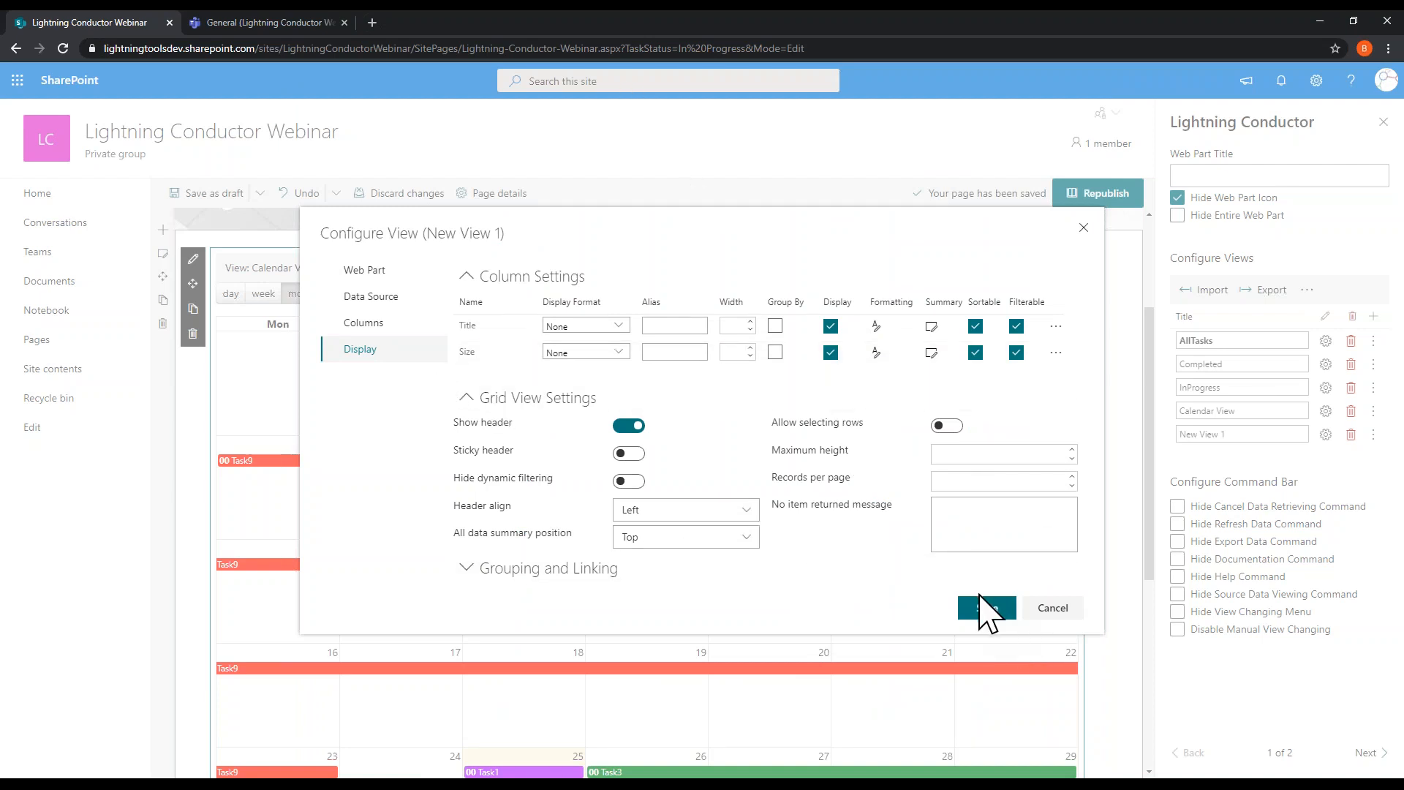
# Step: Switch the view's data source provider to Graph Rollup Engine Provider and set the entity type to Planner Task
pyautogui.click(364, 271)
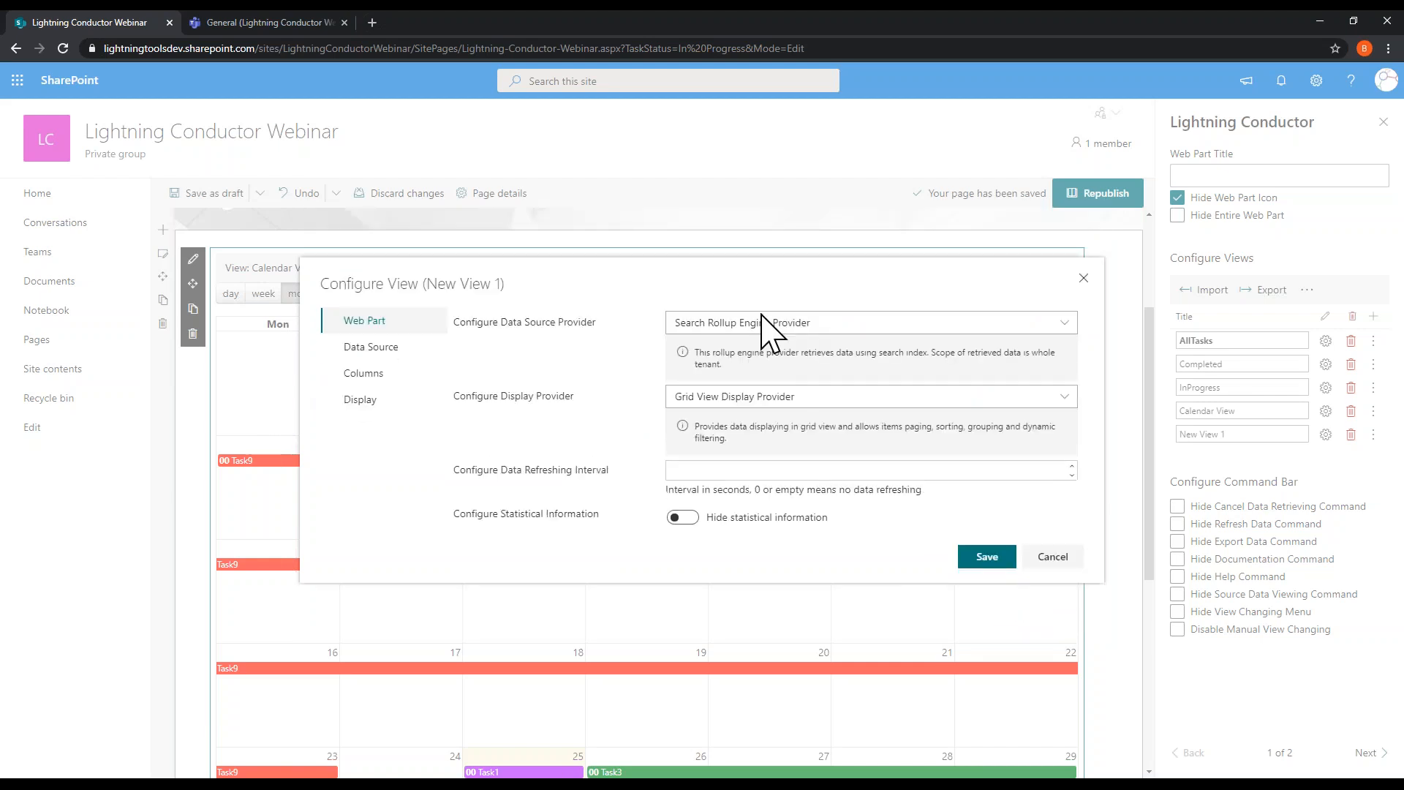
pyautogui.click(849, 323)
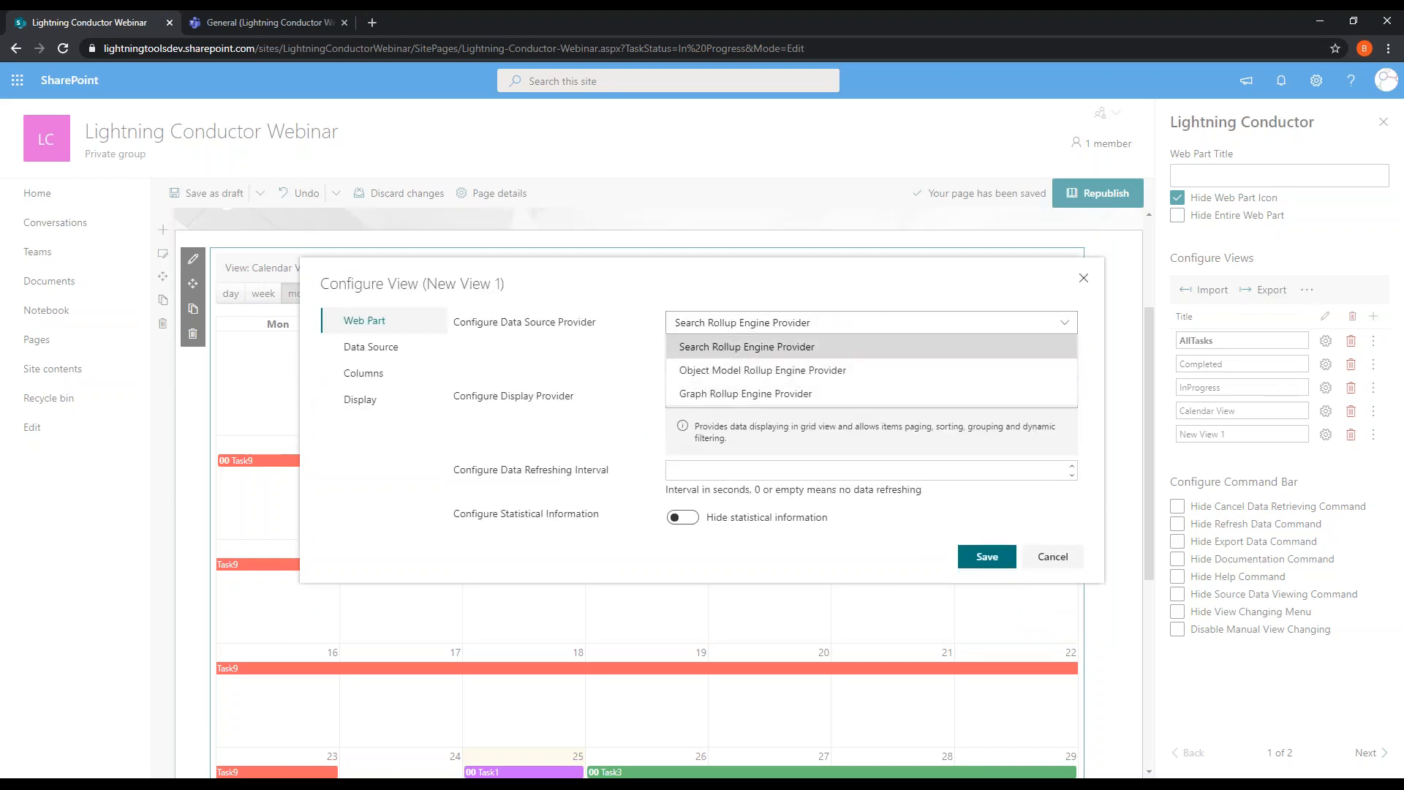
pyautogui.click(752, 394)
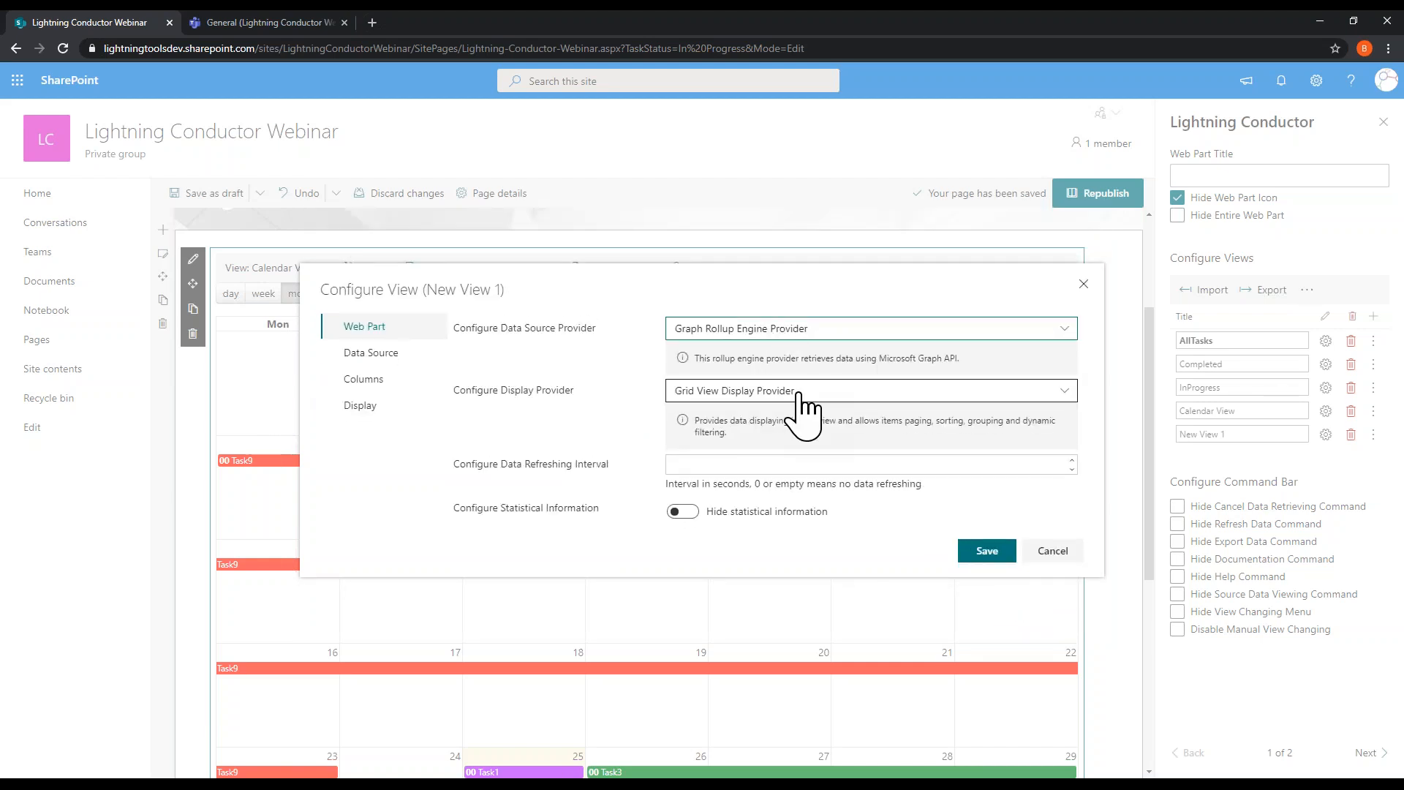
pyautogui.click(419, 360)
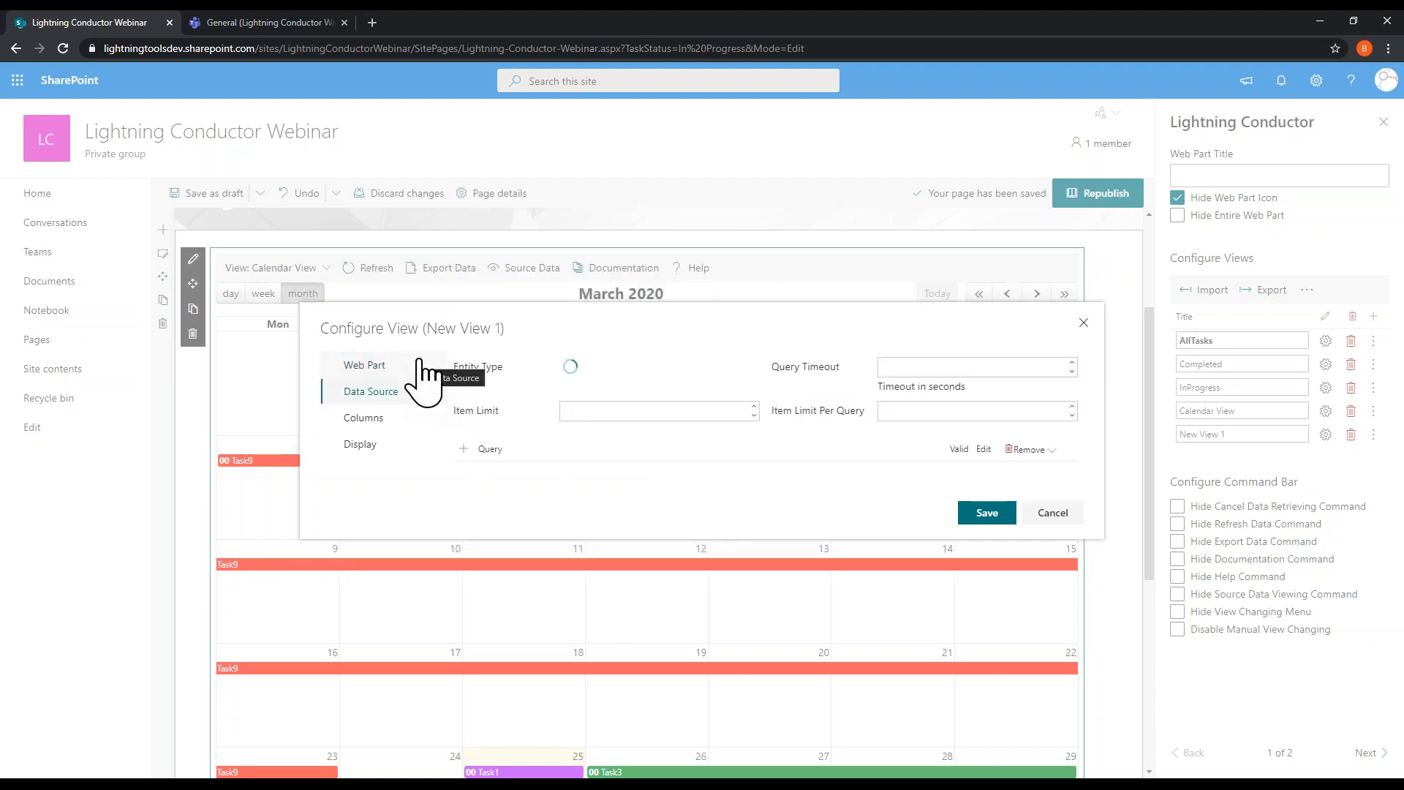
pyautogui.click(746, 370)
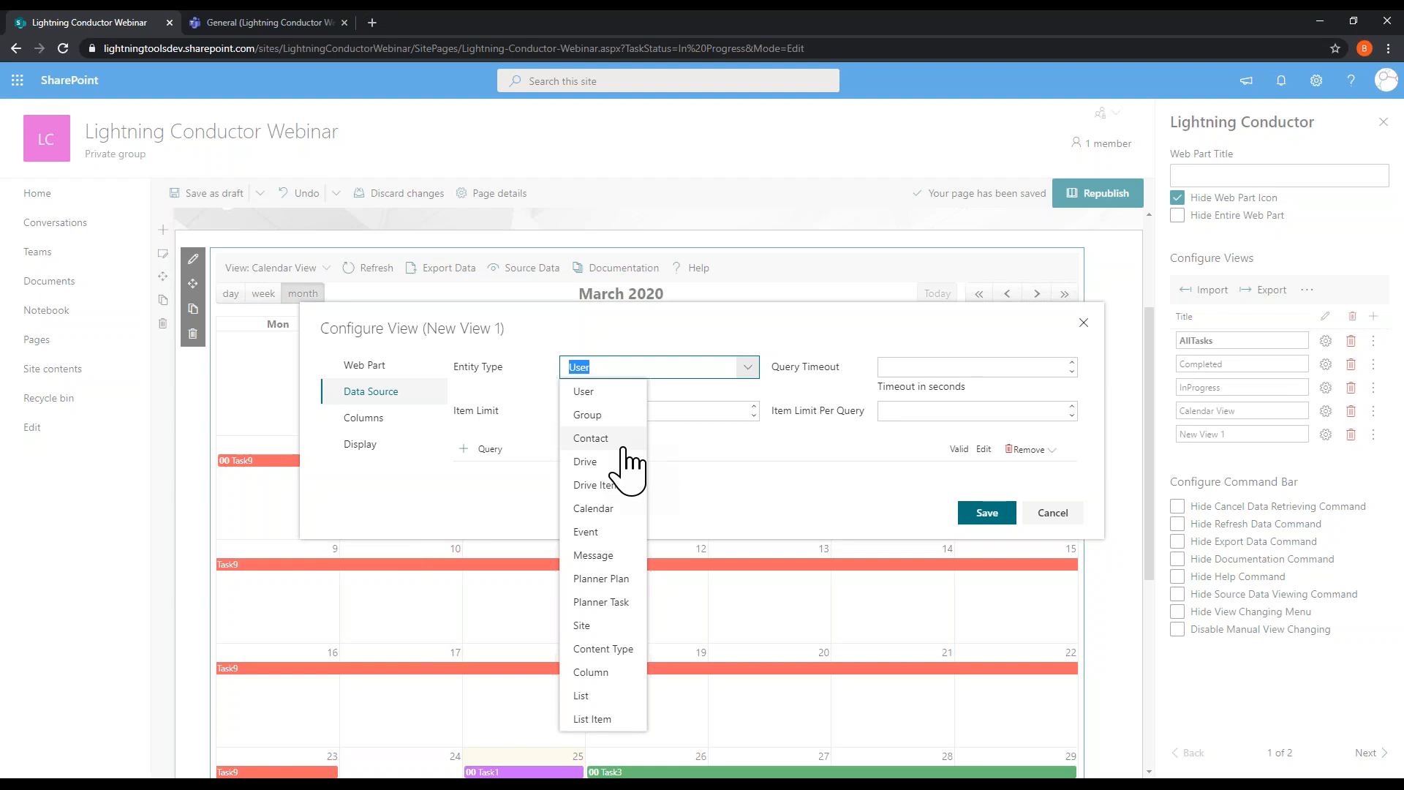
pyautogui.click(622, 602)
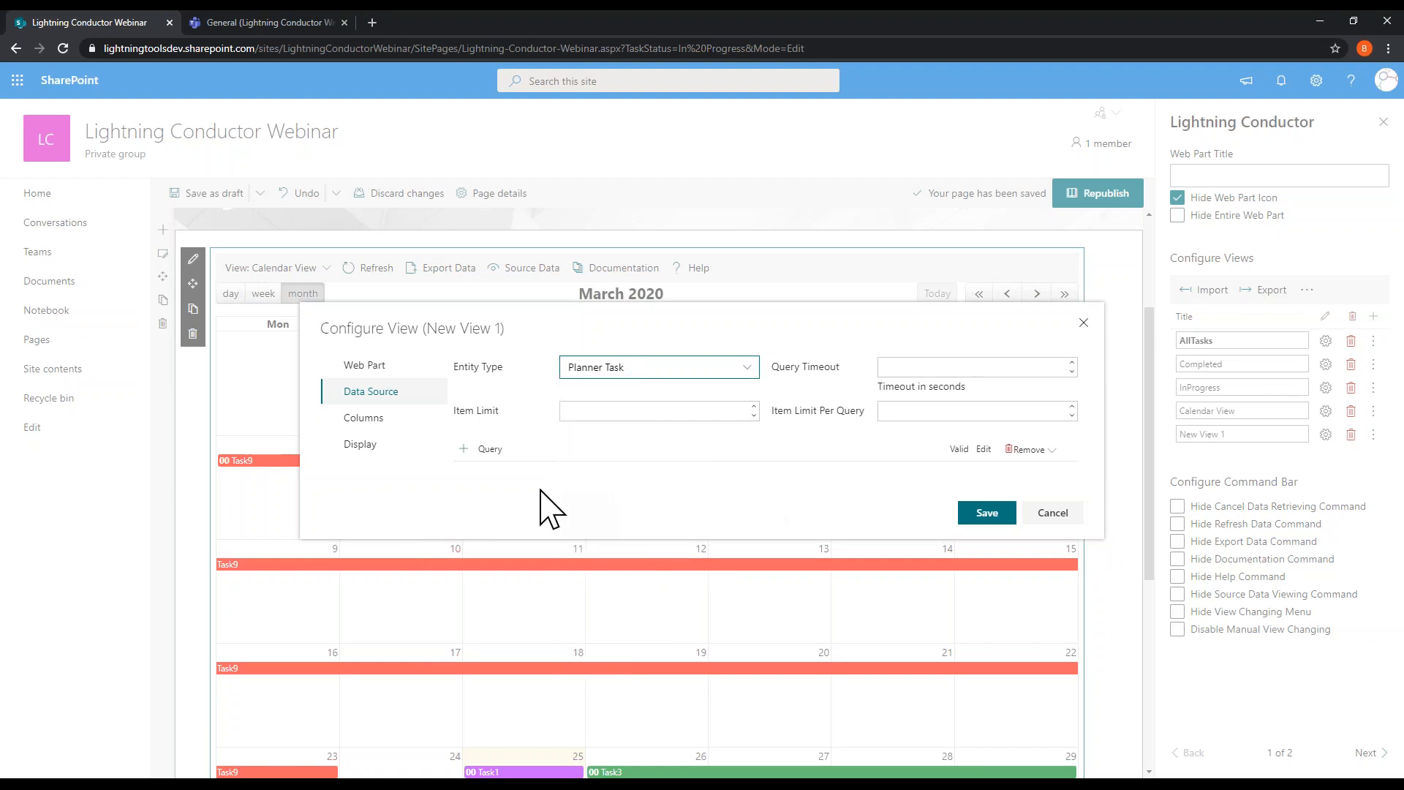
# Step: Start a Graph query for planner tasks, try the Custom query type, and cancel the query
pyautogui.click(483, 450)
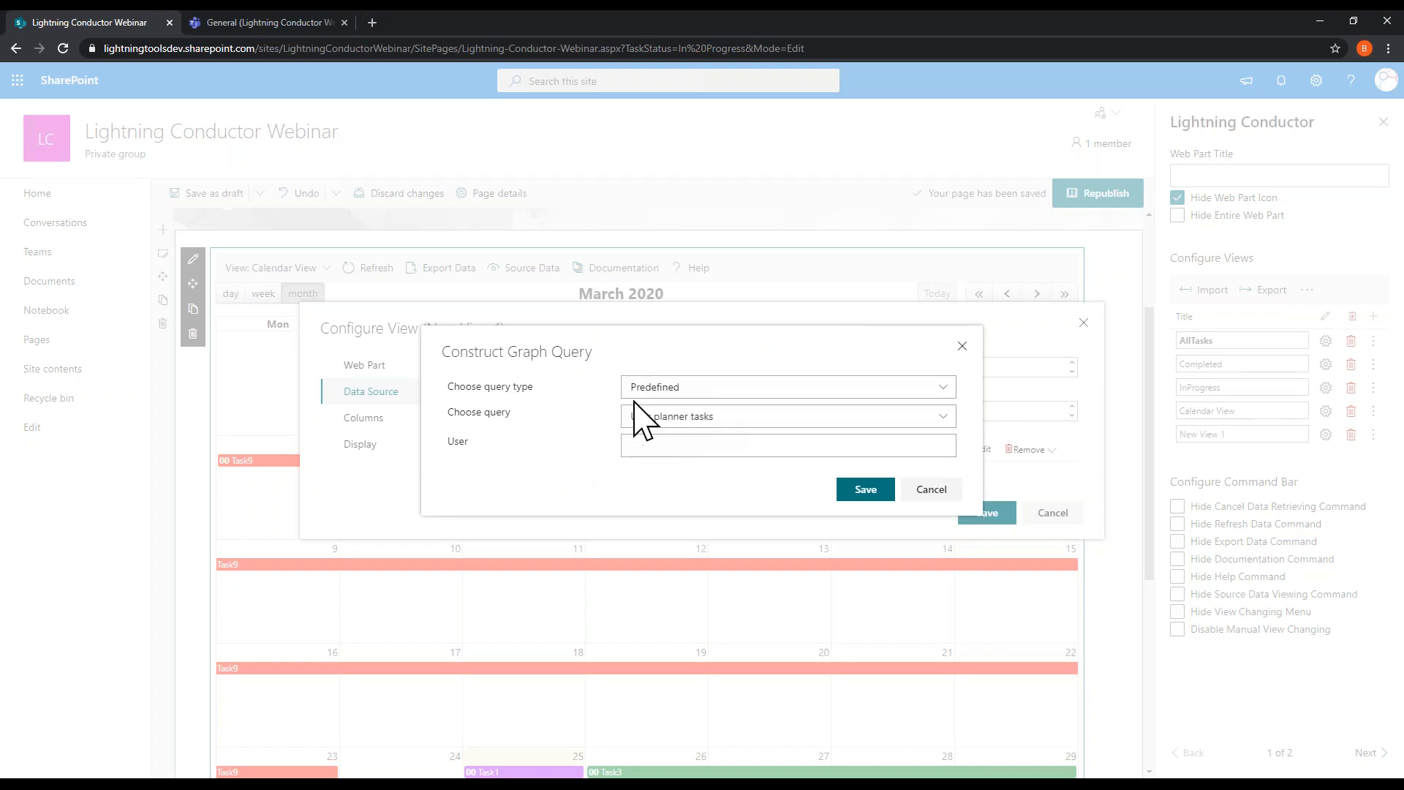
pyautogui.click(953, 388)
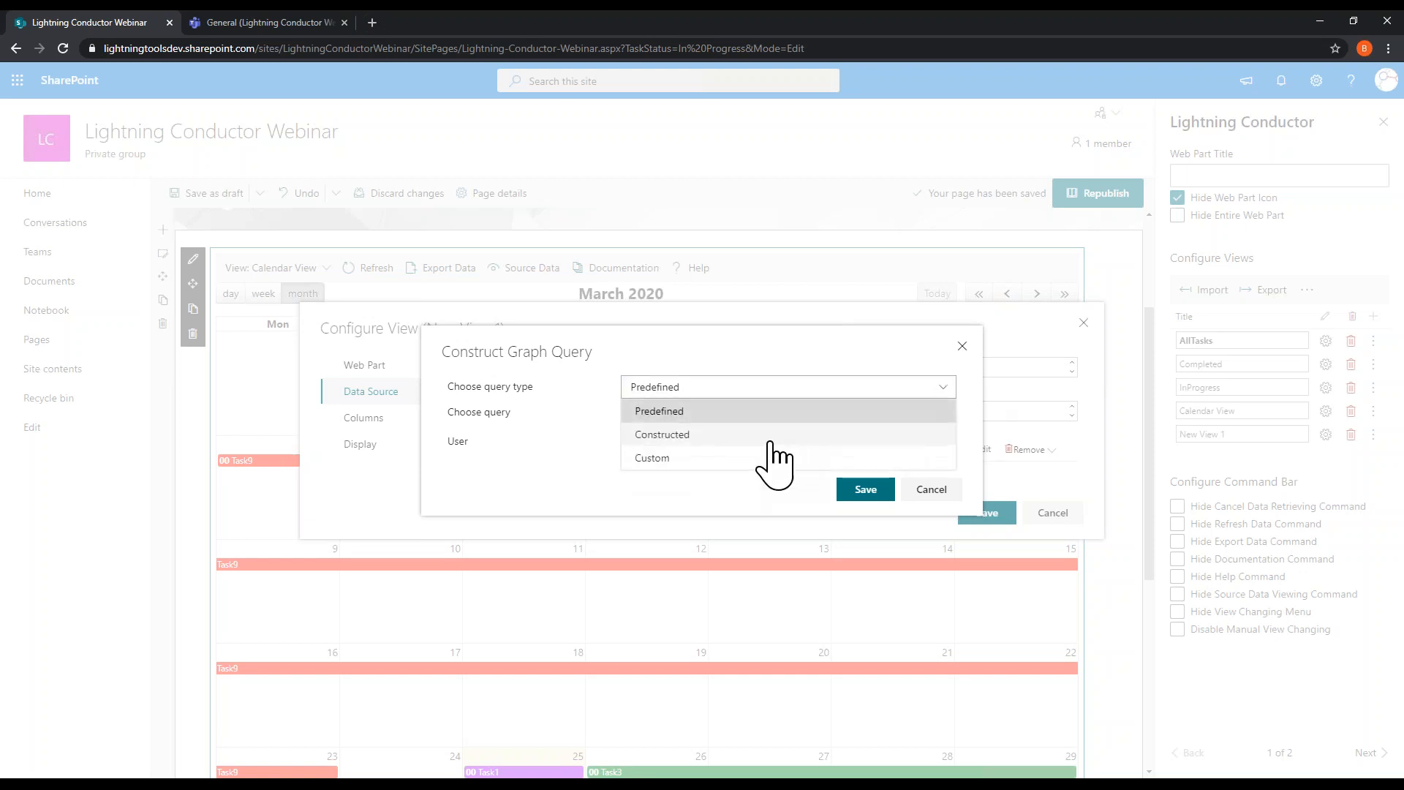
pyautogui.click(757, 459)
pyautogui.click(736, 433)
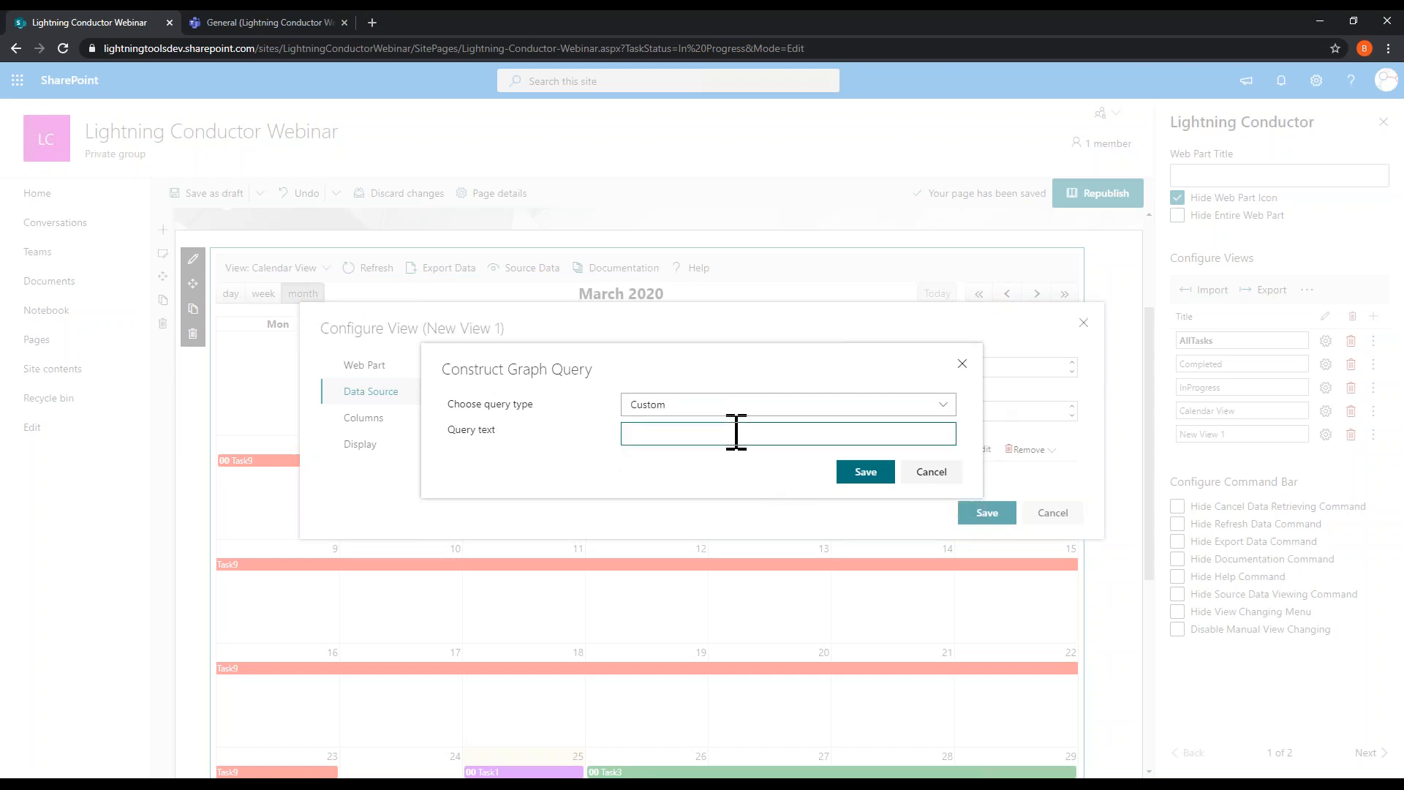
pyautogui.click(944, 472)
# Step: Set the entity type to User and add a predefined Graph query for All users
pyautogui.click(746, 368)
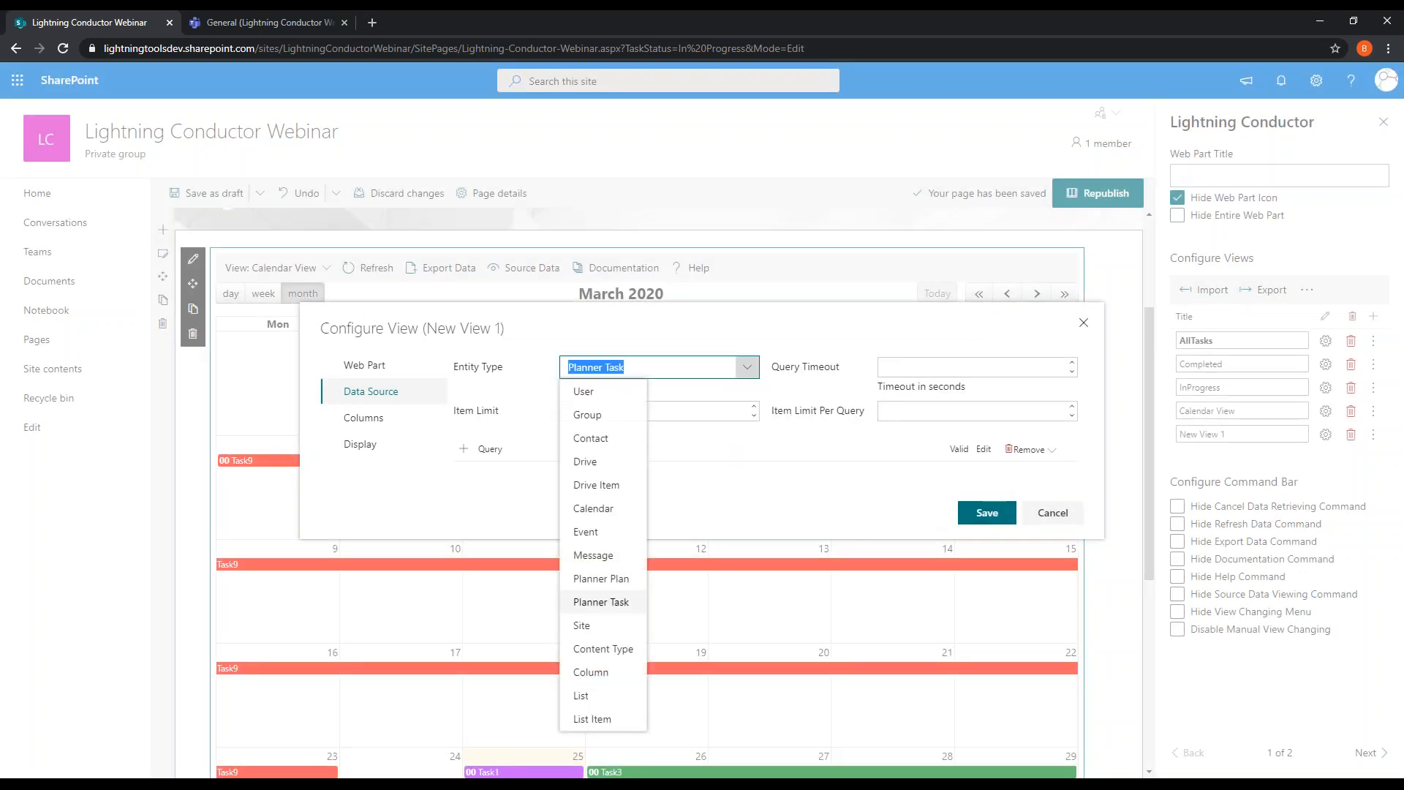
pyautogui.click(617, 393)
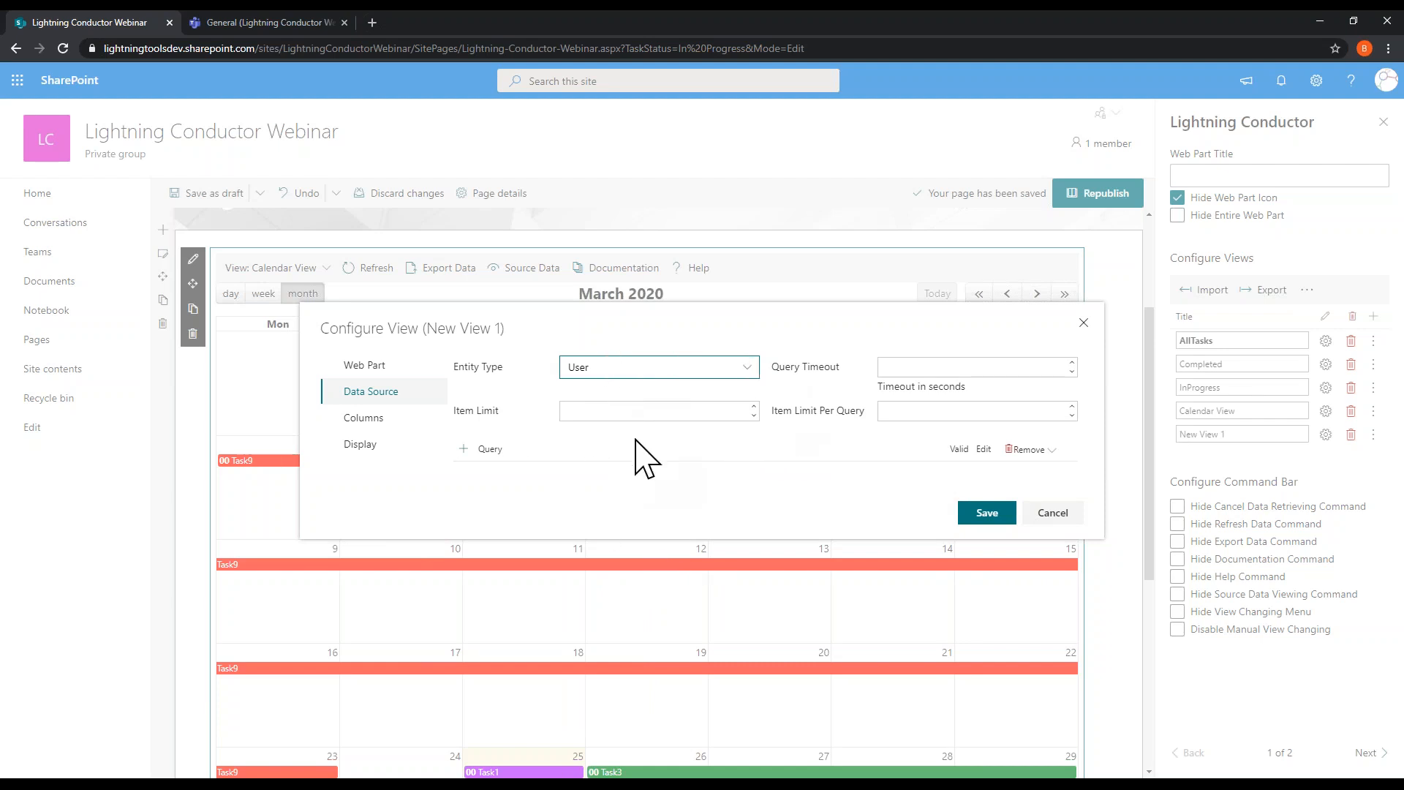
pyautogui.click(472, 451)
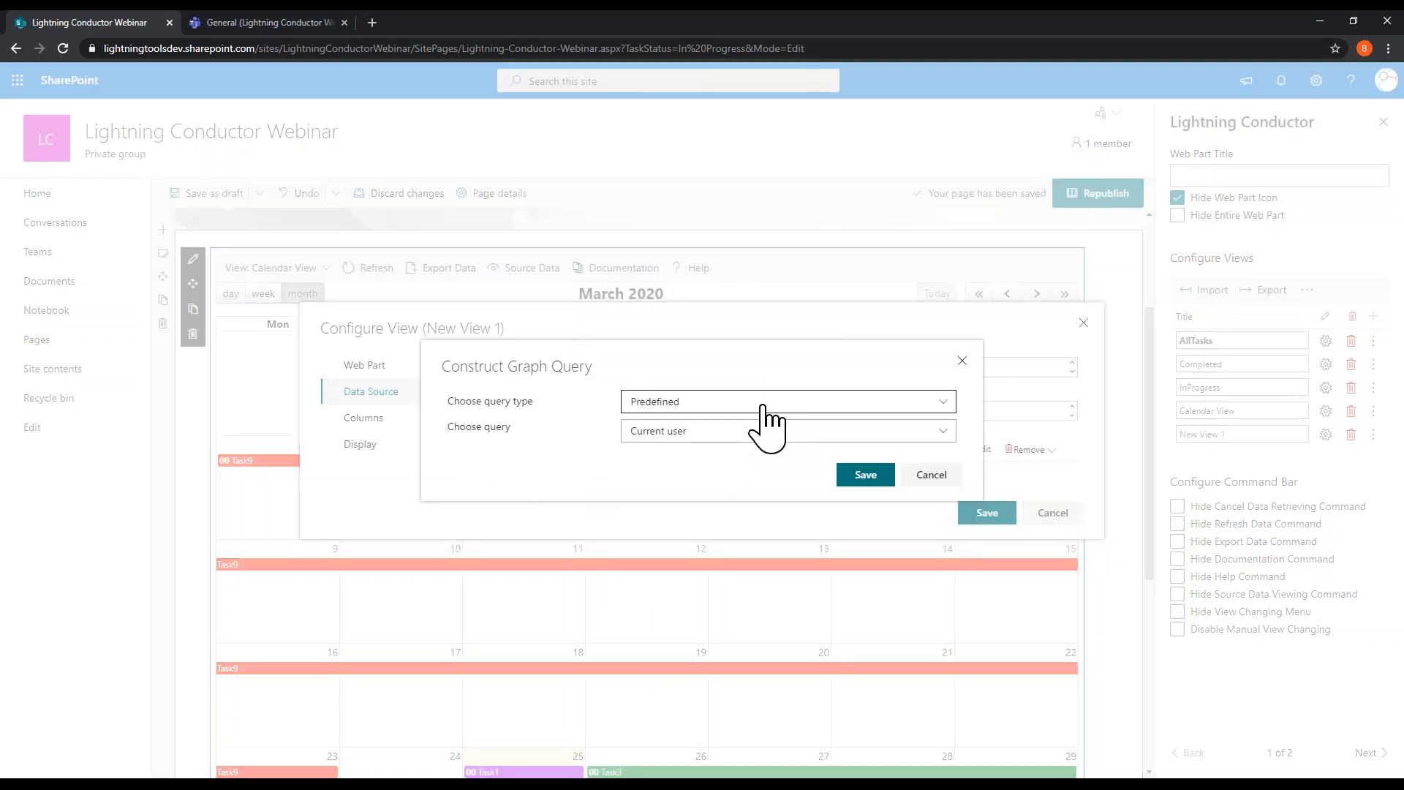
pyautogui.click(765, 404)
pyautogui.click(763, 425)
pyautogui.click(760, 431)
pyautogui.click(742, 479)
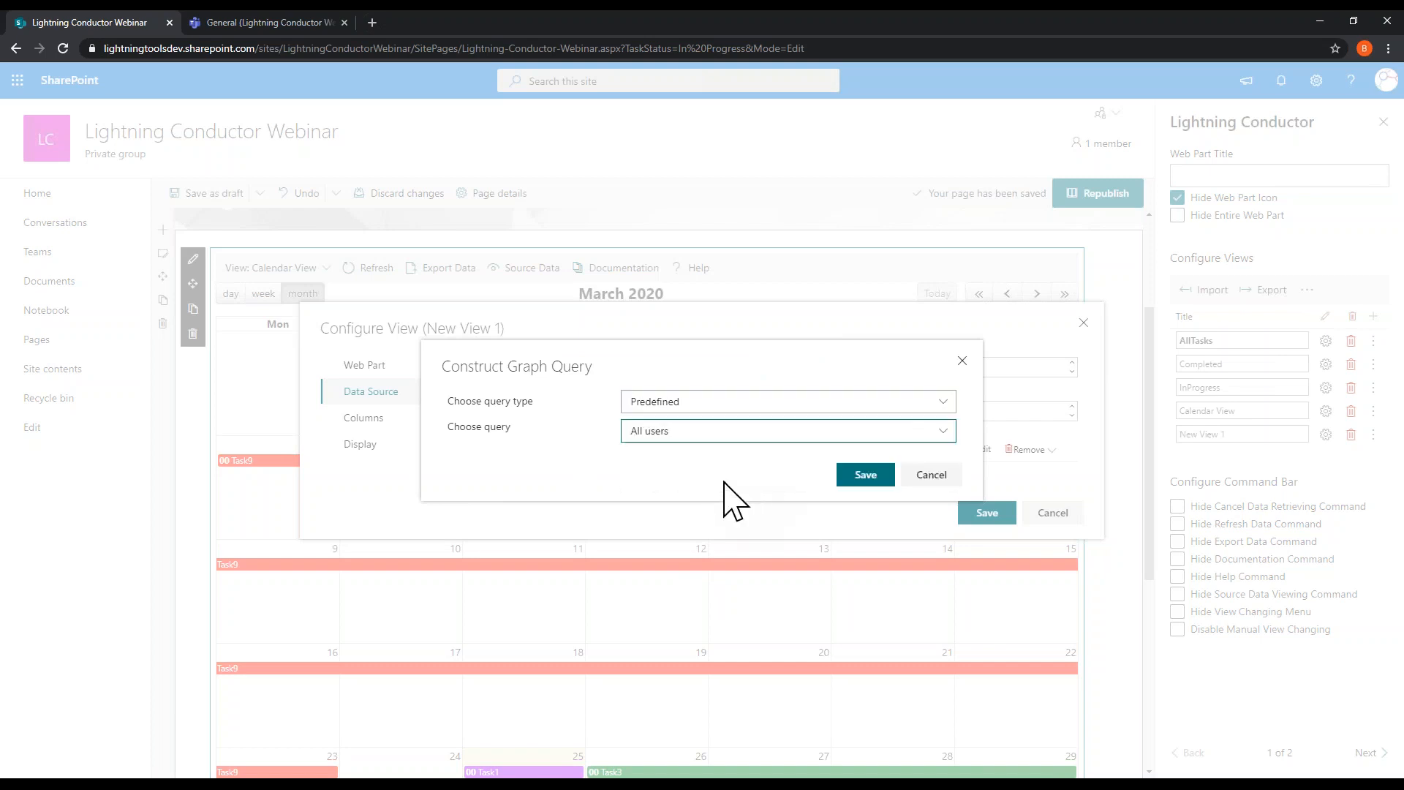
pyautogui.click(849, 479)
# Step: Include the birthday, jobTitle and mail columns in the view
pyautogui.click(369, 418)
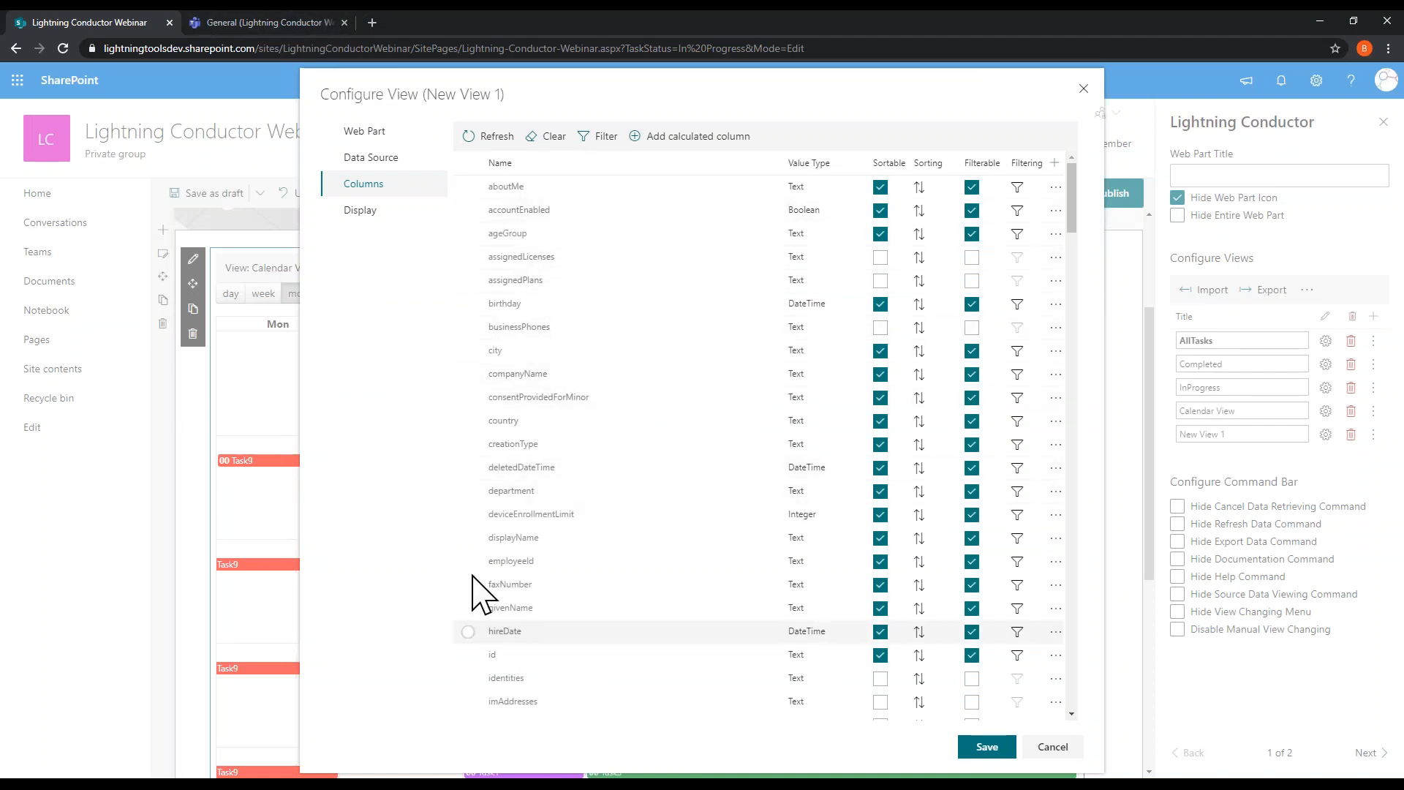
pyautogui.click(468, 303)
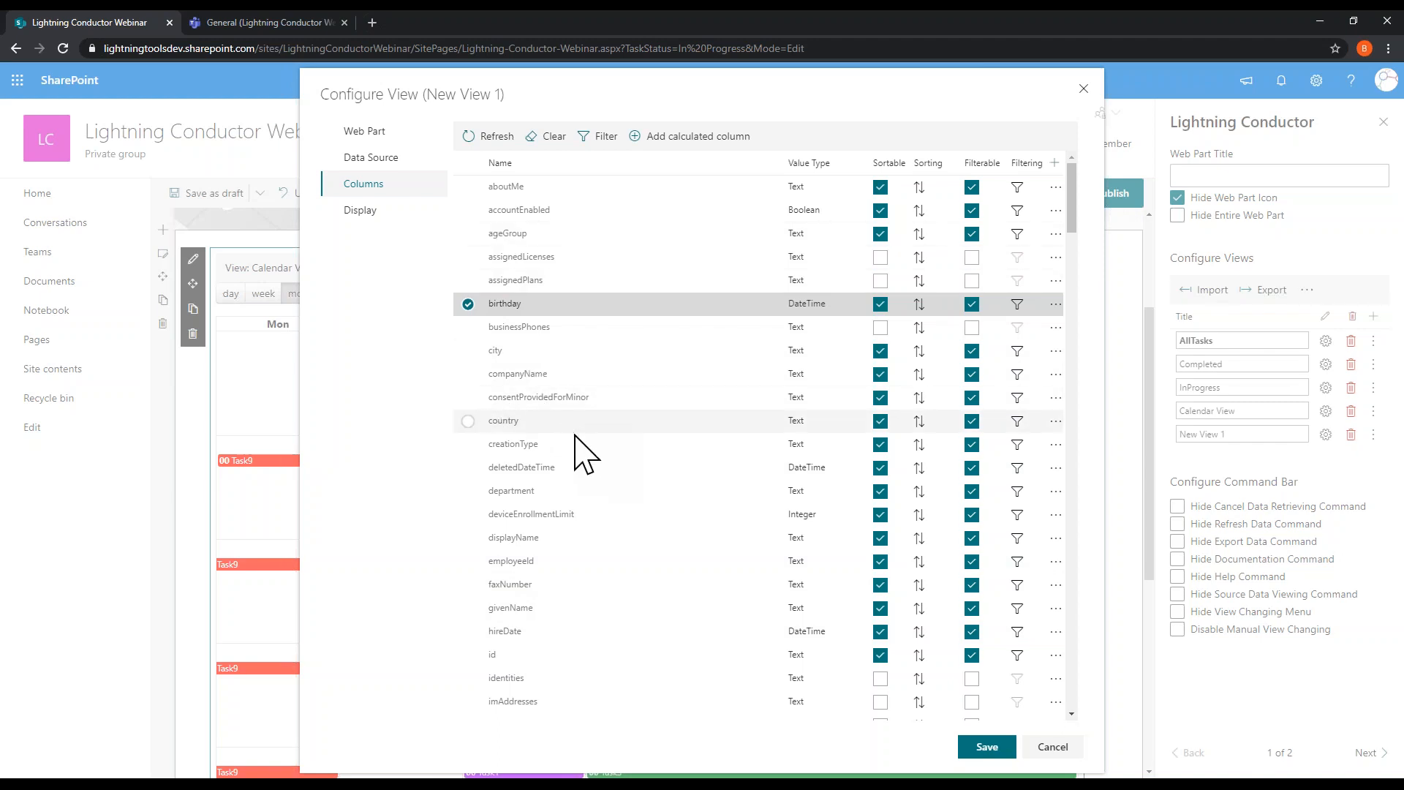
pyautogui.scroll(-2, 572, 581)
pyautogui.scroll(-3, 571, 585)
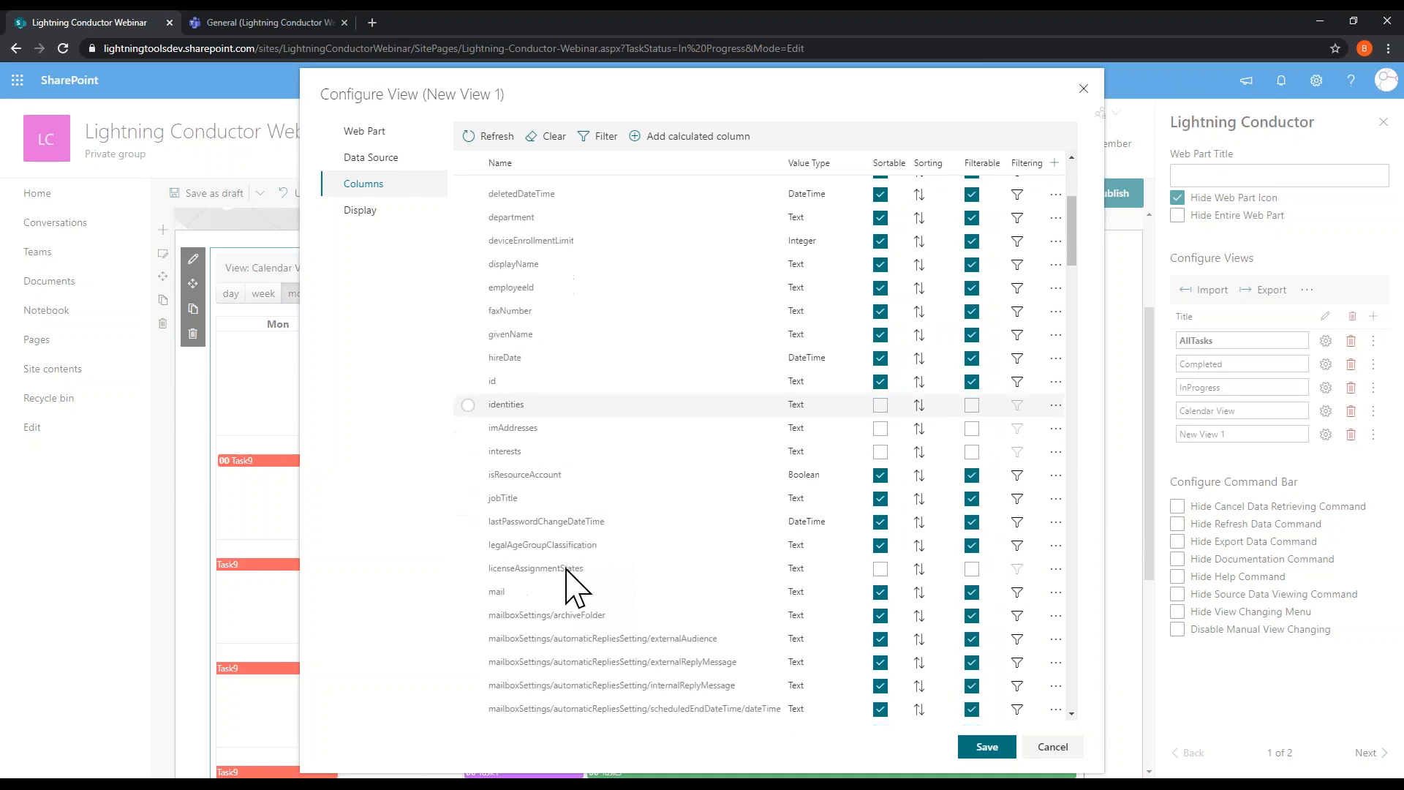
pyautogui.click(471, 482)
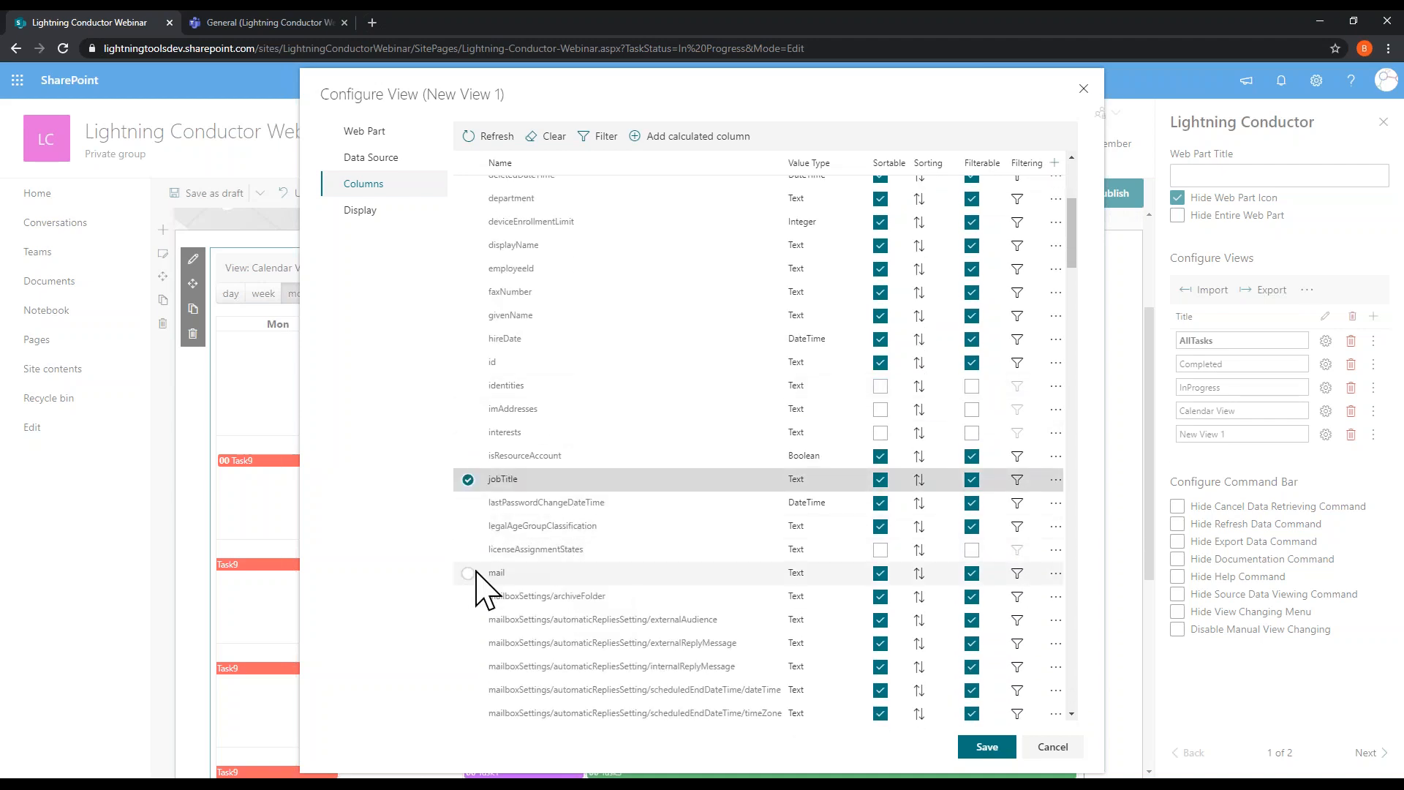
pyautogui.click(472, 572)
# Step: Examine the full list of user columns available from Microsoft Graph
pyautogui.scroll(-5, 530, 590)
pyautogui.scroll(-4, 541, 607)
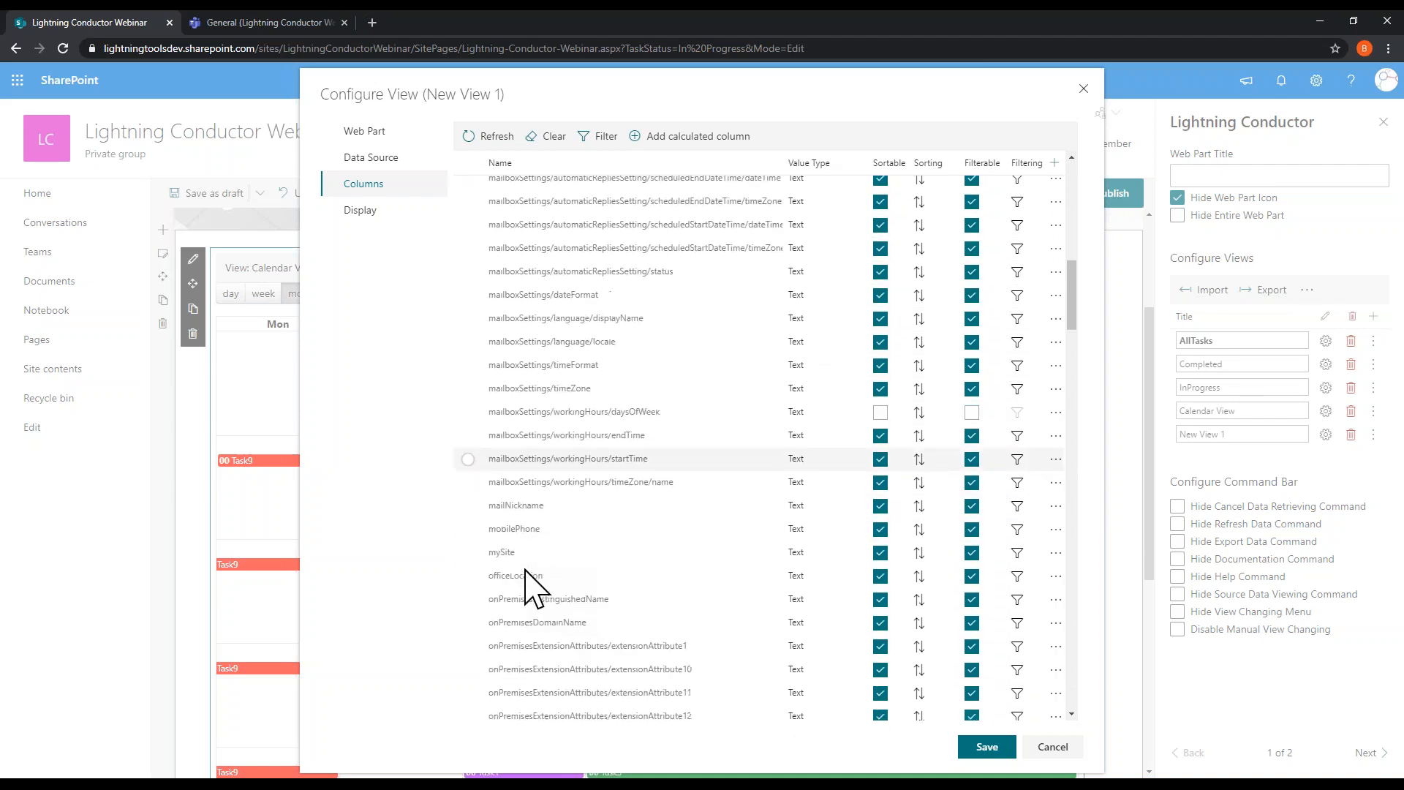
pyautogui.scroll(-8, 568, 471)
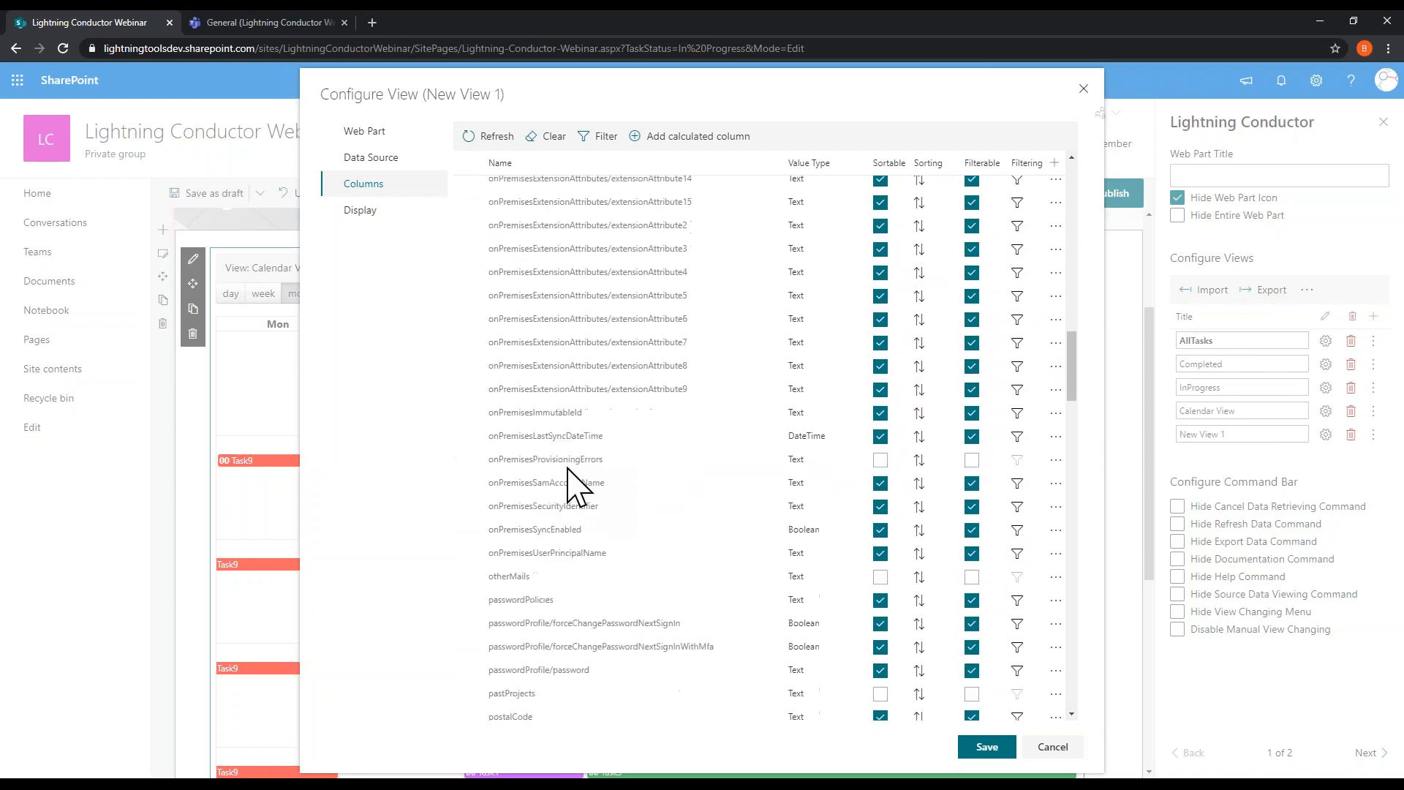
pyautogui.scroll(-10, 568, 471)
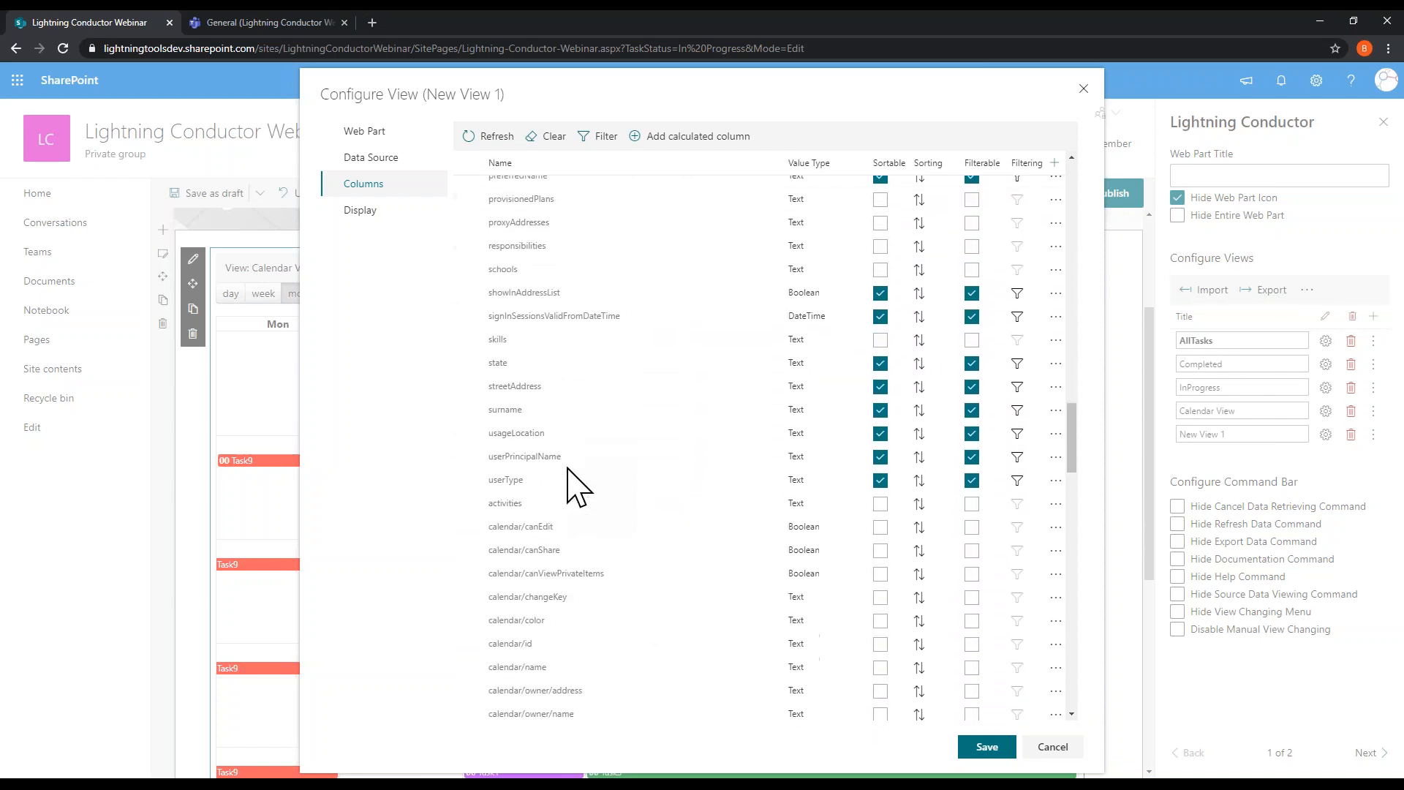
pyautogui.scroll(-10, 564, 472)
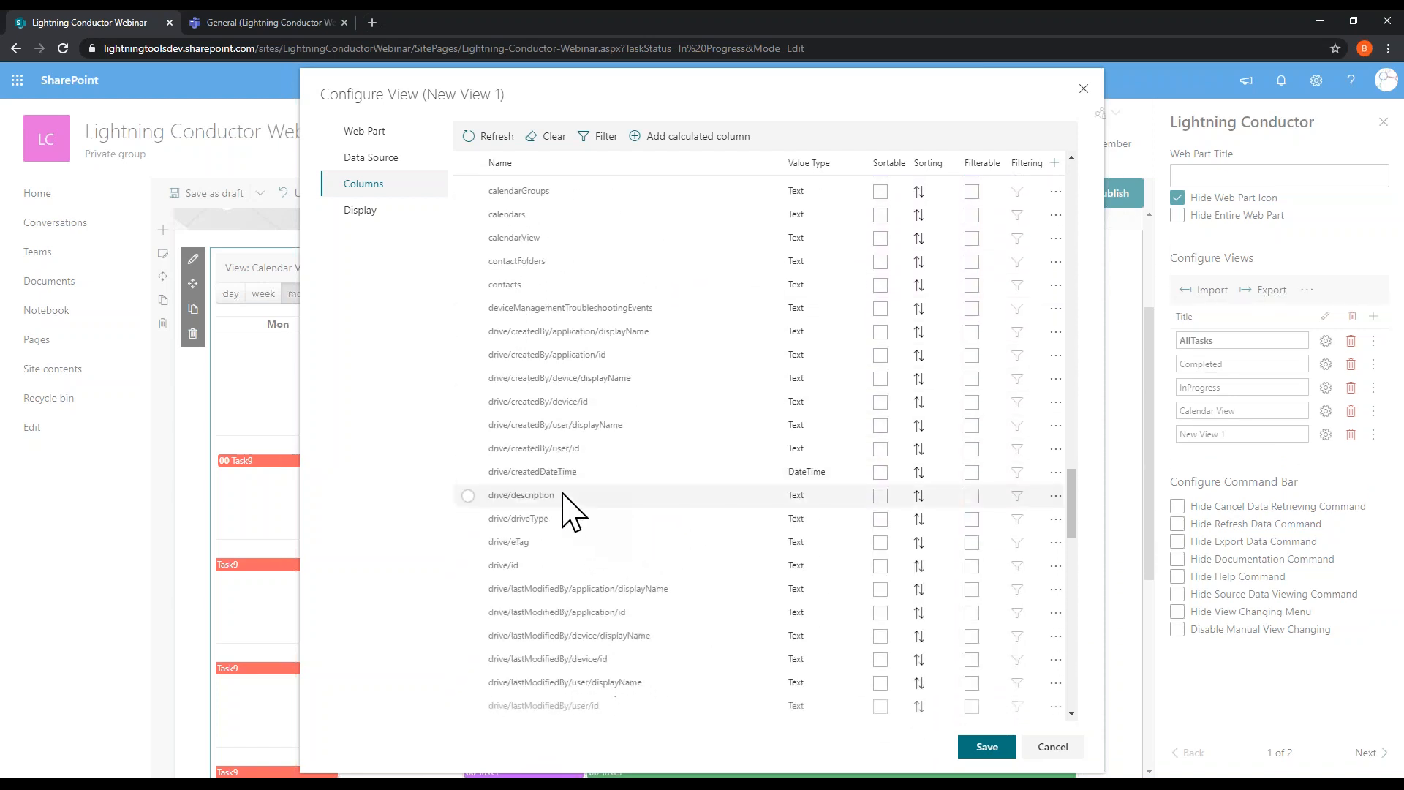
pyautogui.scroll(-5, 572, 528)
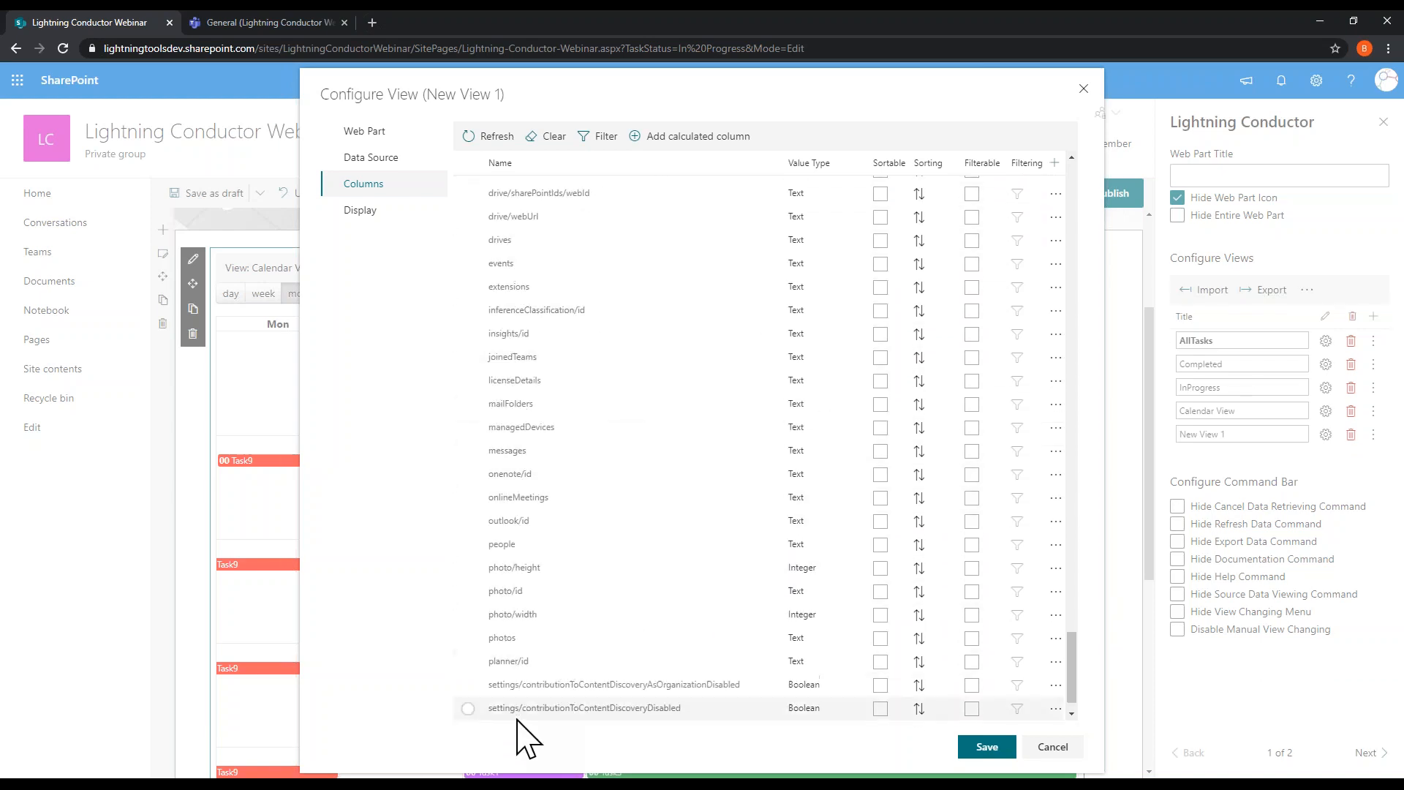
pyautogui.scroll(-1, 517, 720)
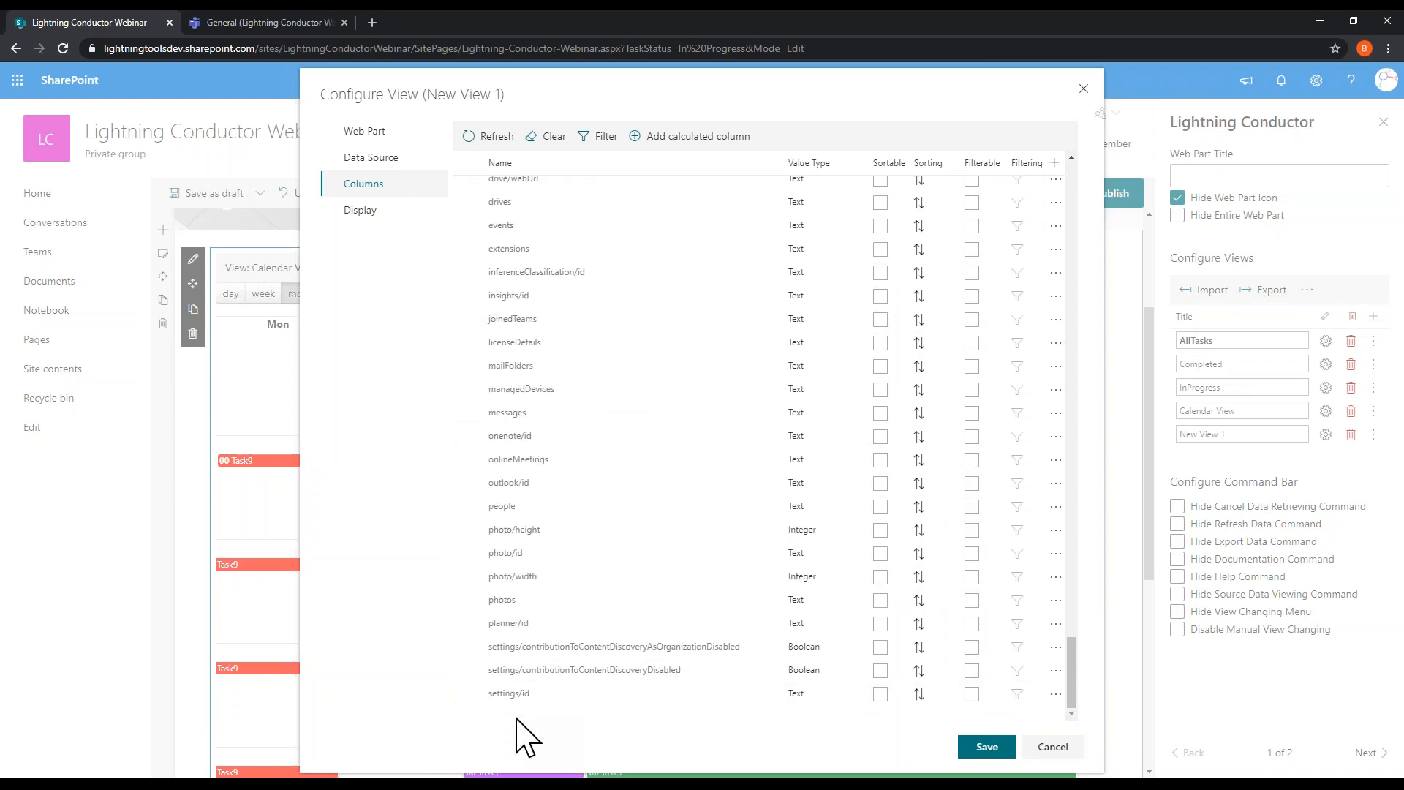
pyautogui.scroll(2, 534, 487)
pyautogui.scroll(20, 534, 486)
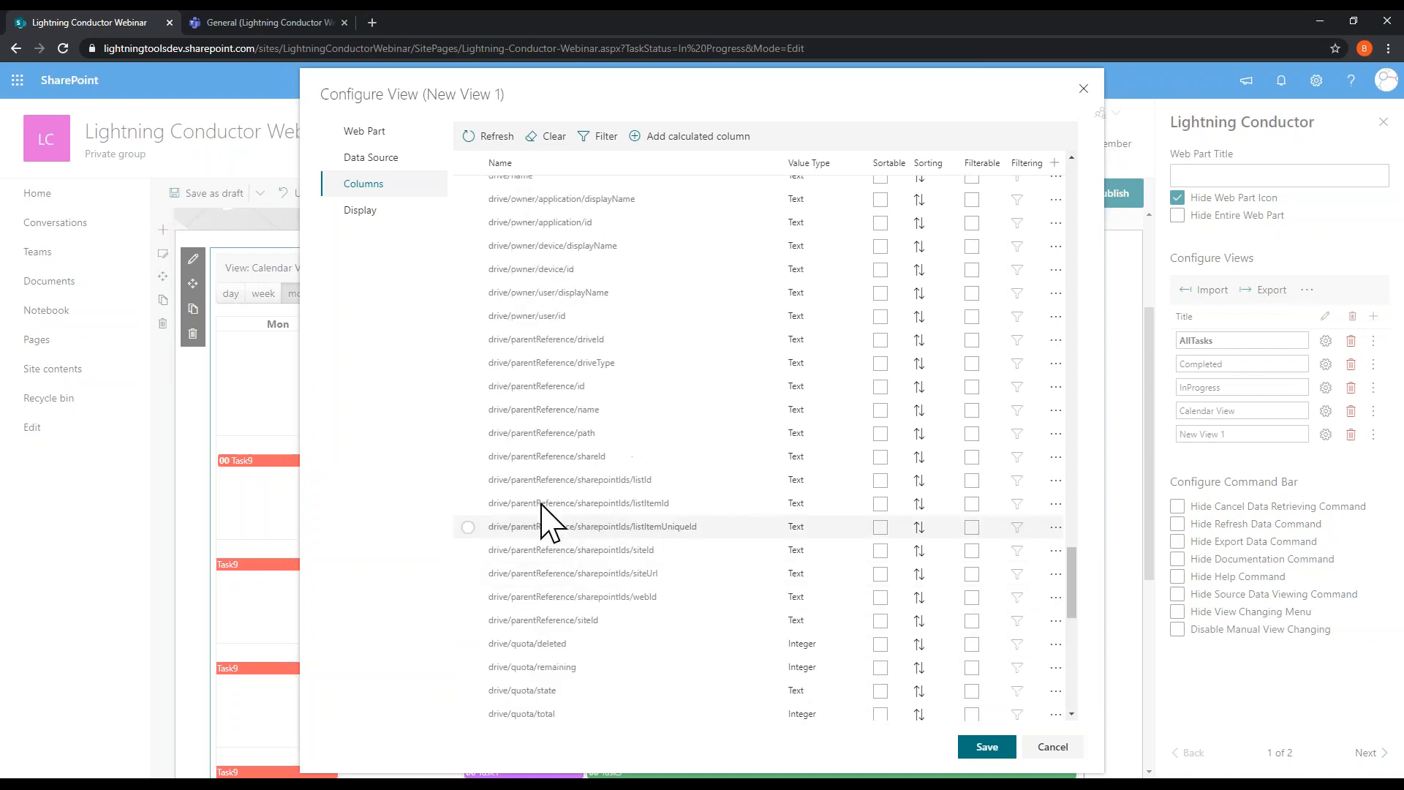
pyautogui.scroll(15, 549, 531)
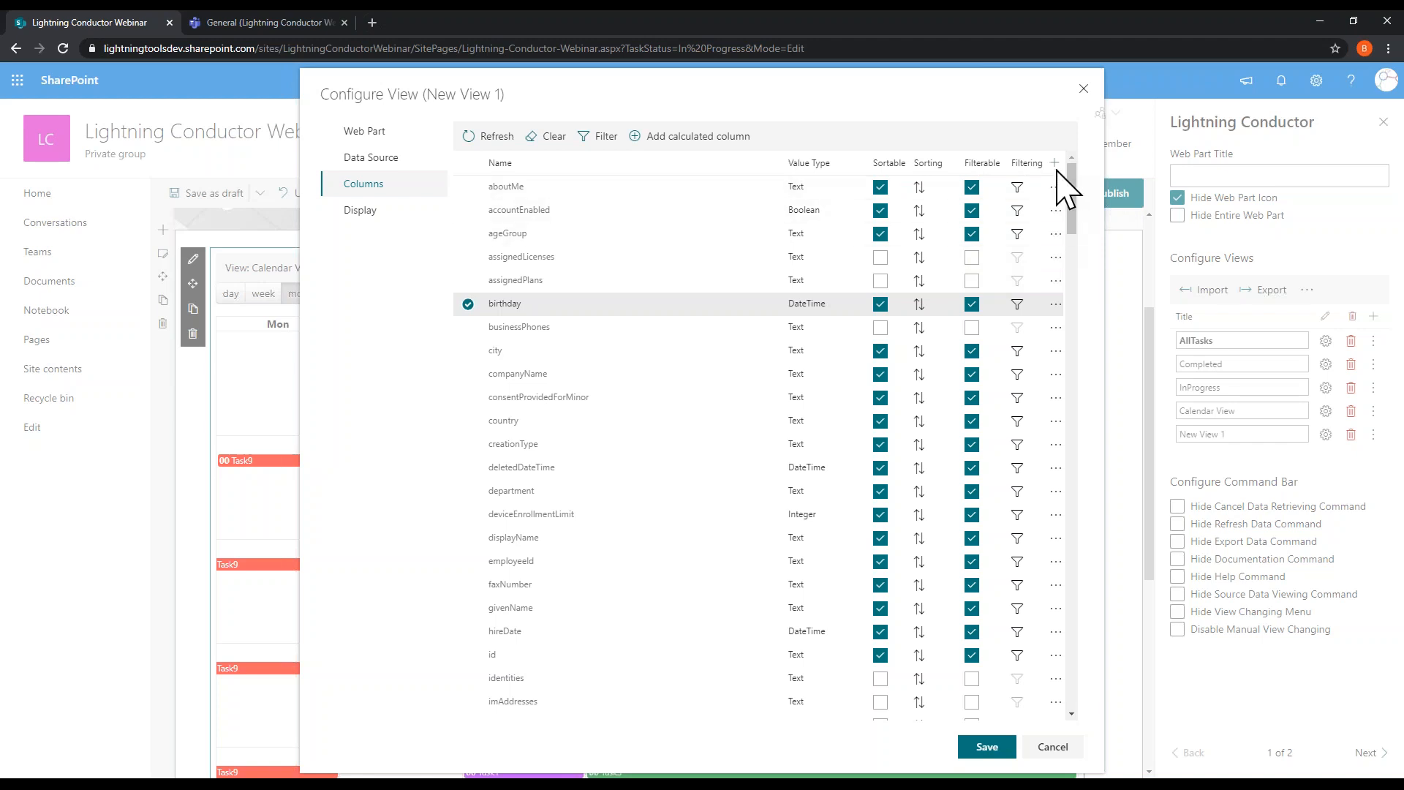
# Step: Check the display settings, discard the view's configuration, and delete New View 1
pyautogui.click(366, 212)
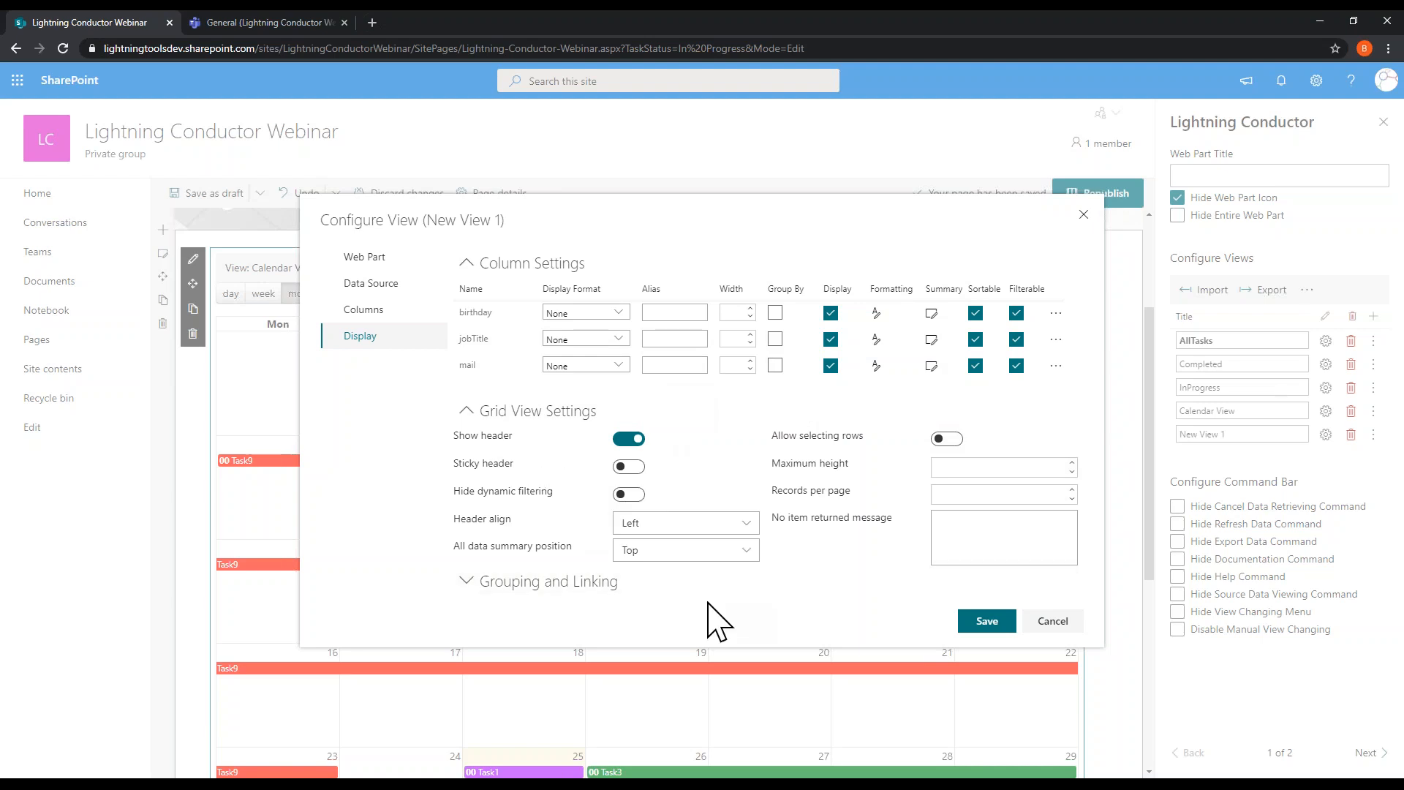
pyautogui.click(1053, 621)
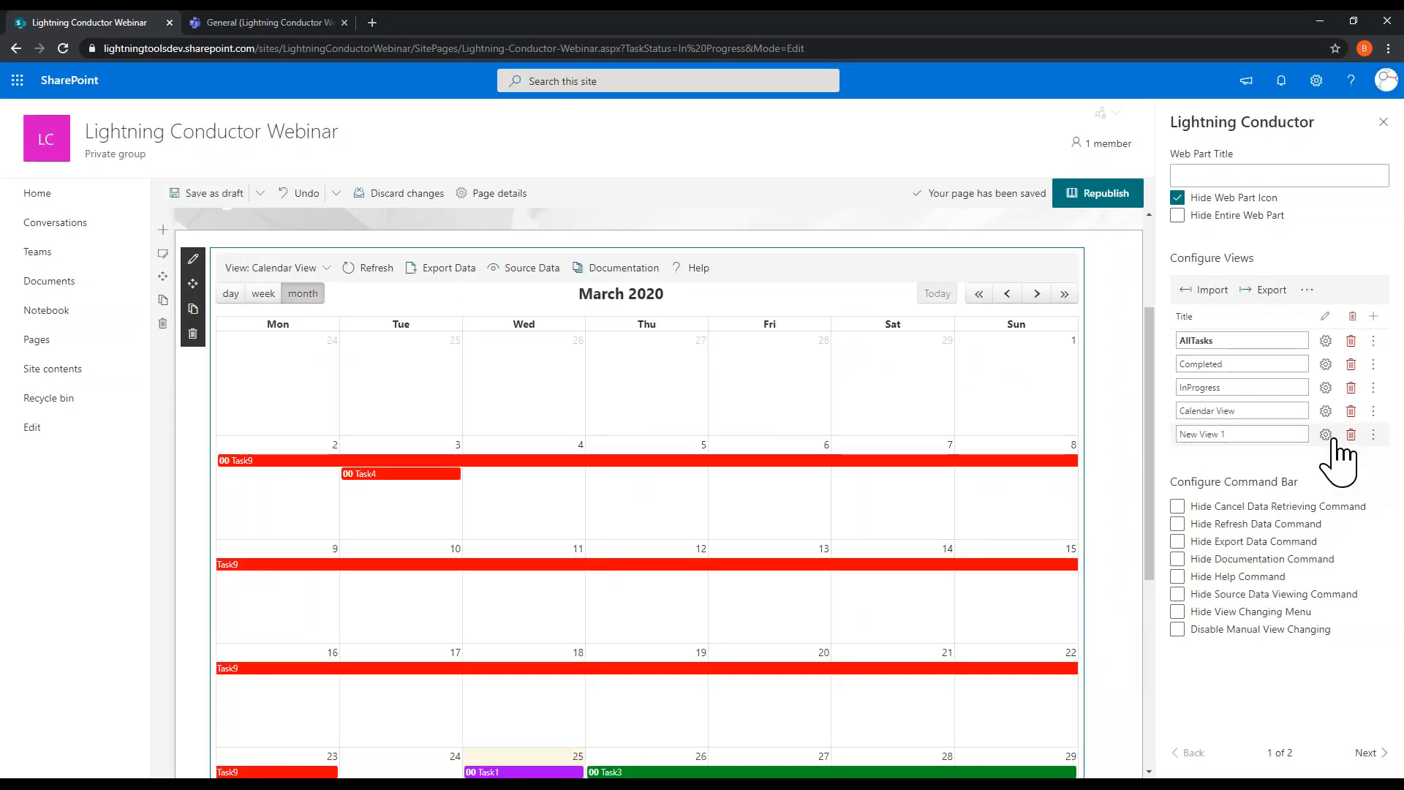
pyautogui.click(1374, 434)
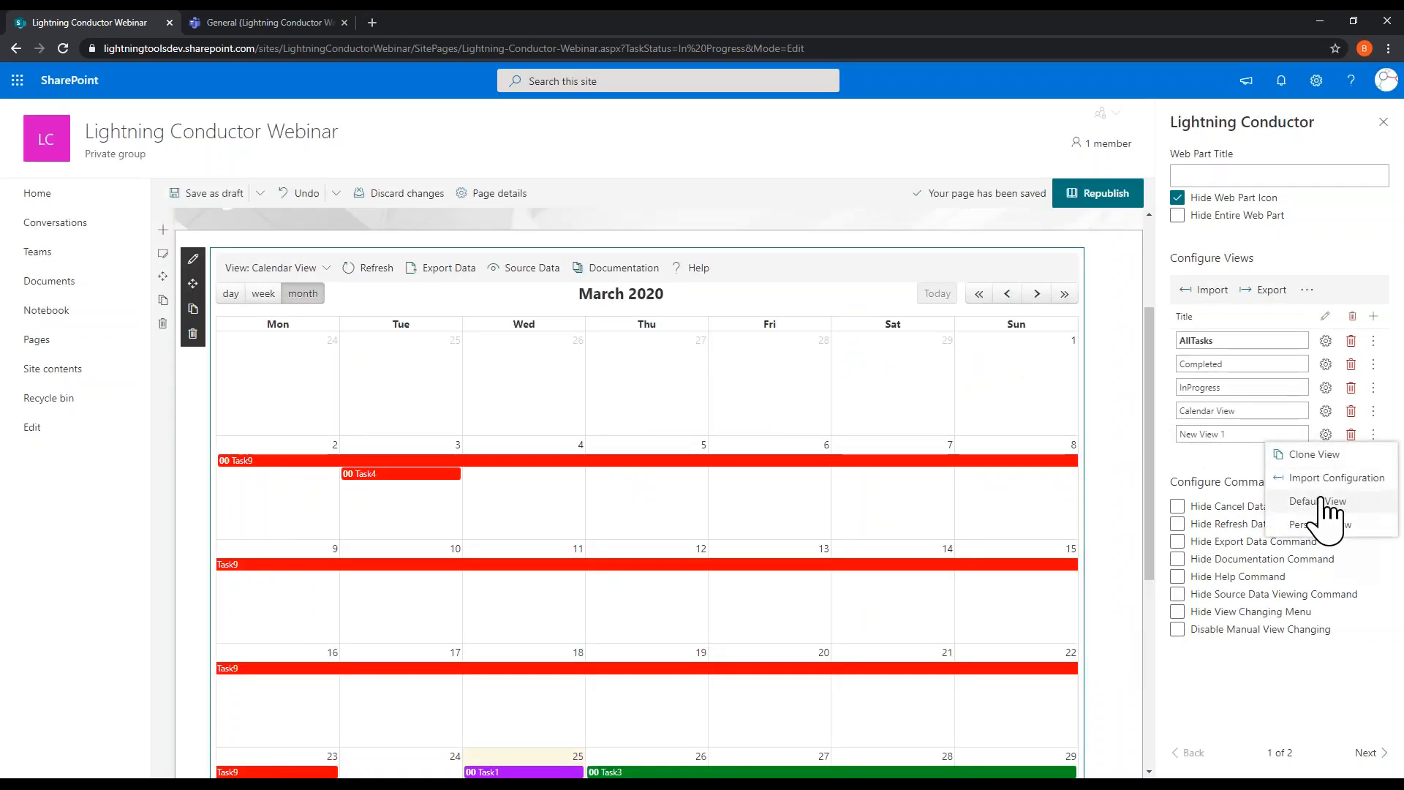
pyautogui.click(1351, 434)
# Step: Add a new view and quick-configure it to show All Users from Microsoft Graph in a grid view
pyautogui.click(1375, 317)
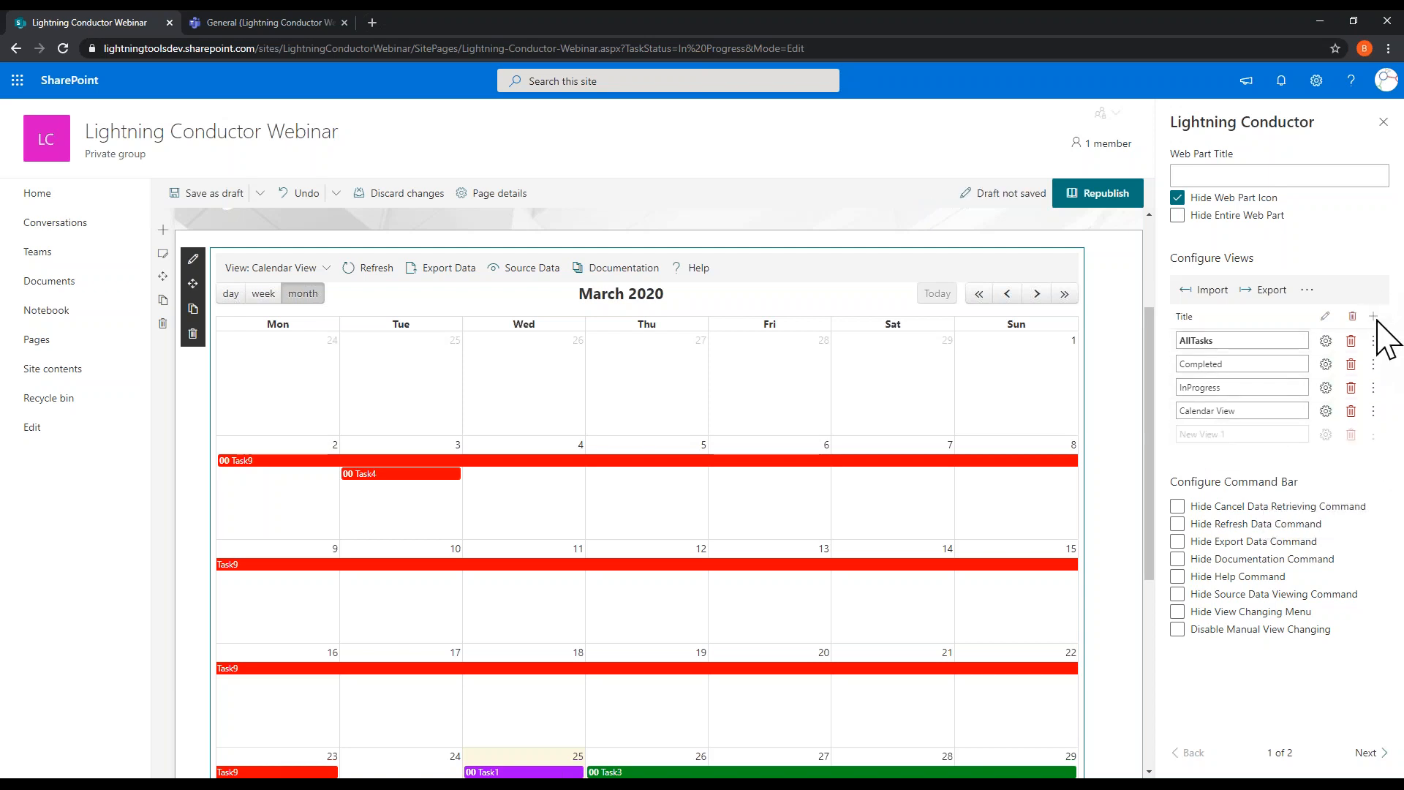
pyautogui.click(1326, 434)
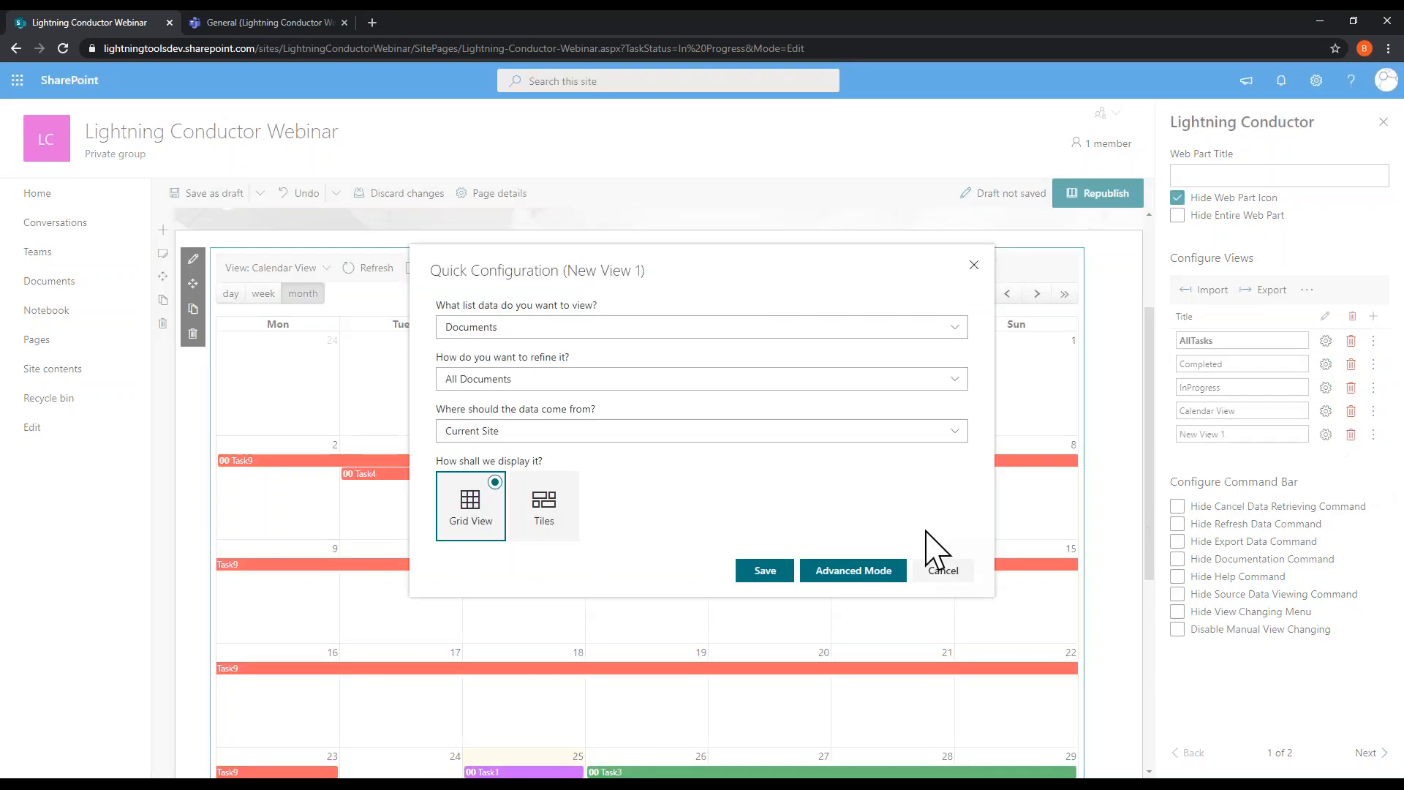
pyautogui.click(761, 330)
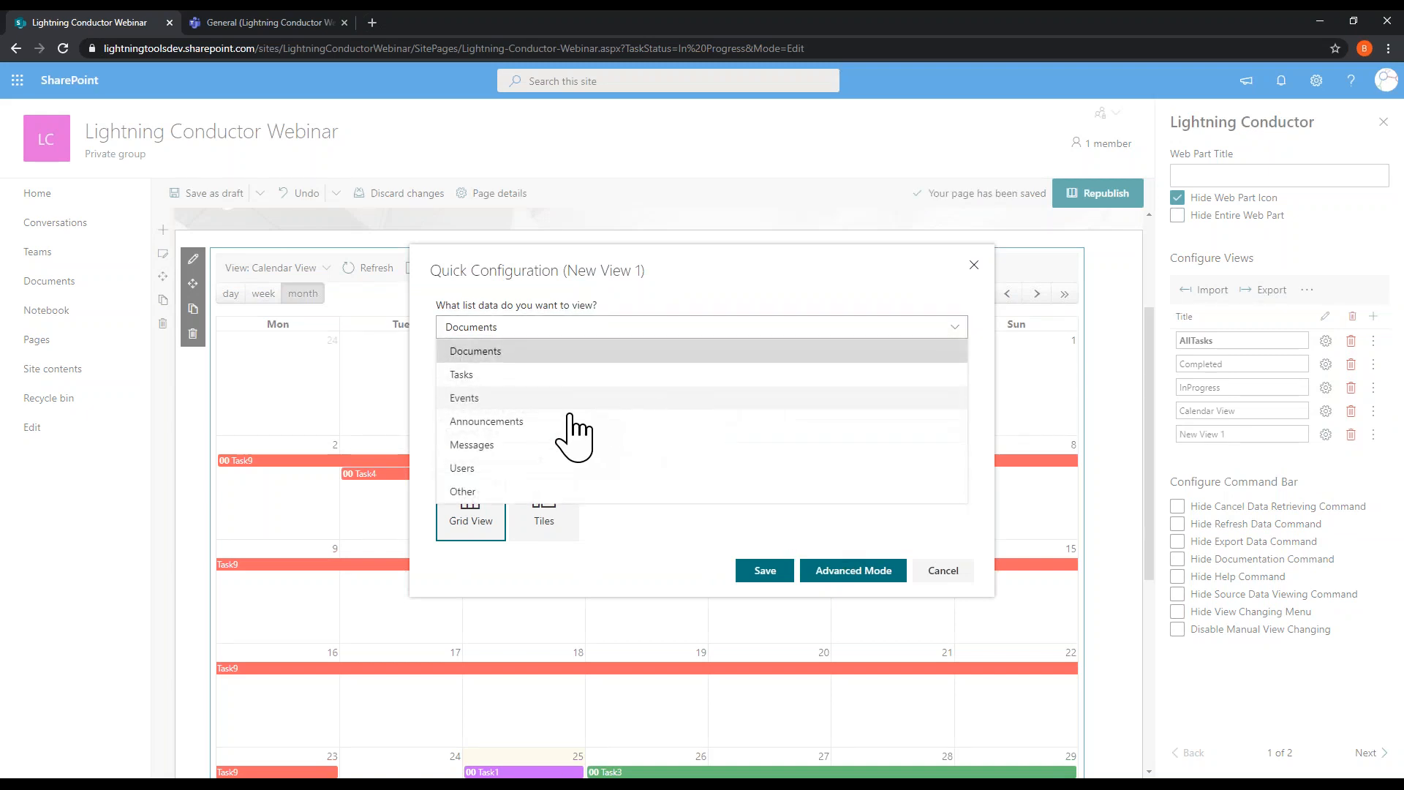
pyautogui.click(483, 464)
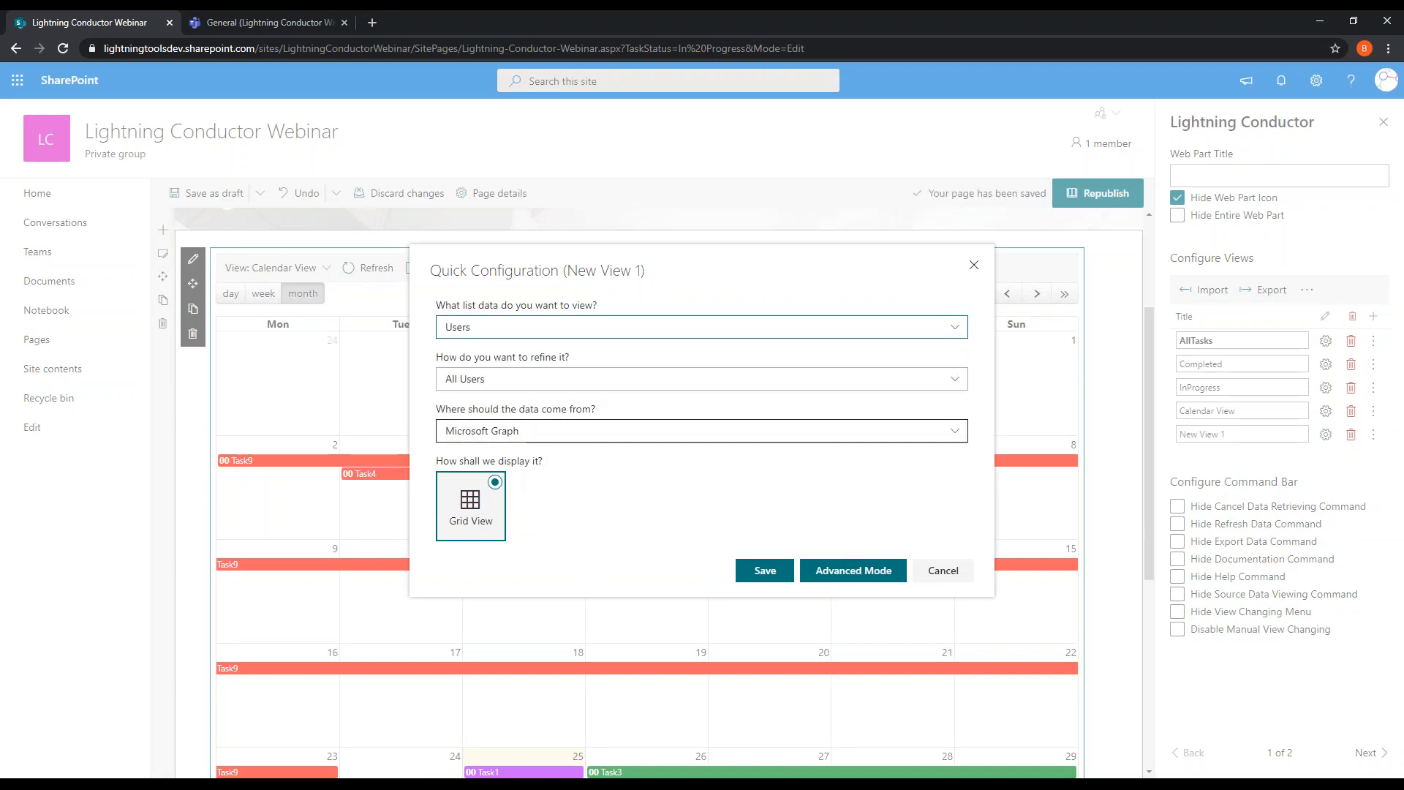
pyautogui.click(761, 572)
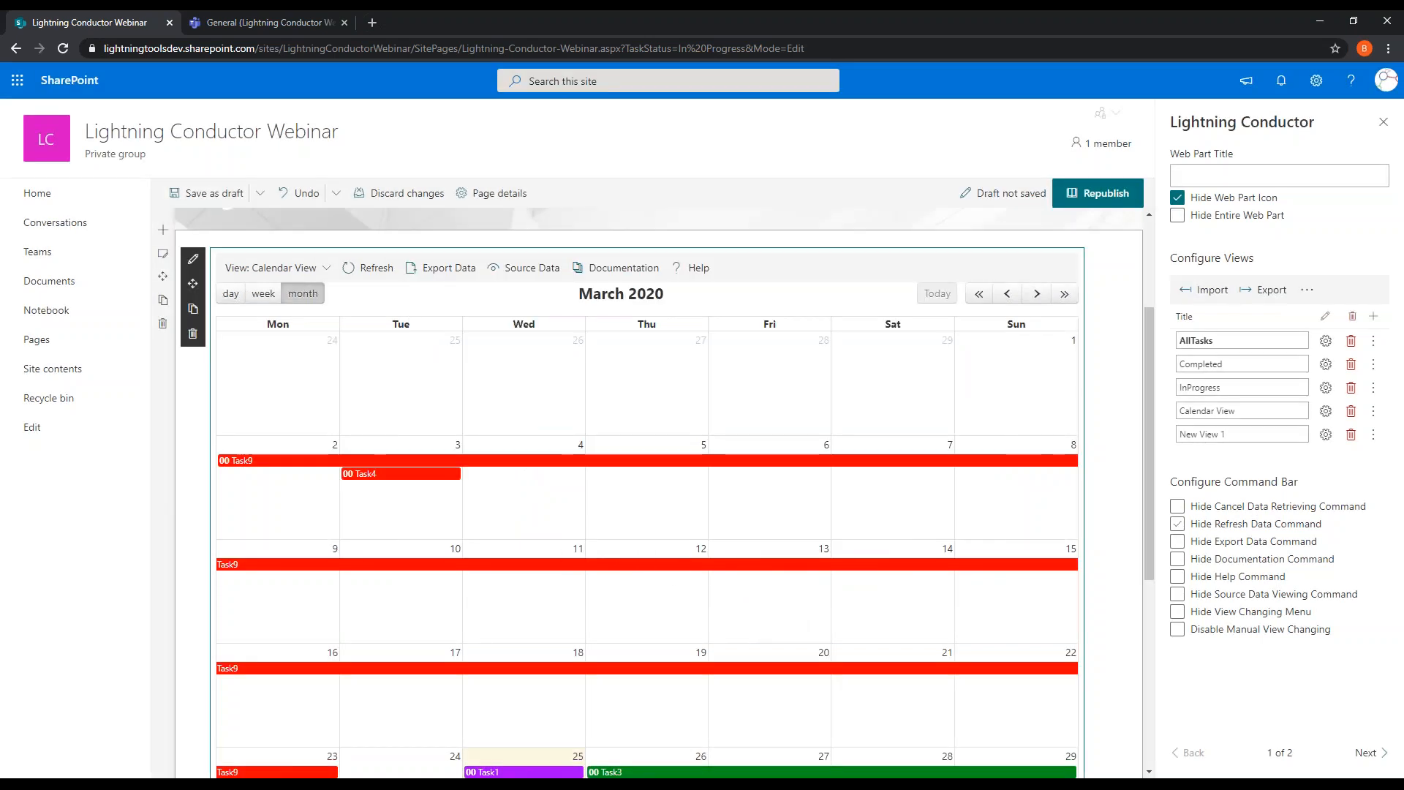
# Step: Rename the new view as Users
pyautogui.click(1241, 436)
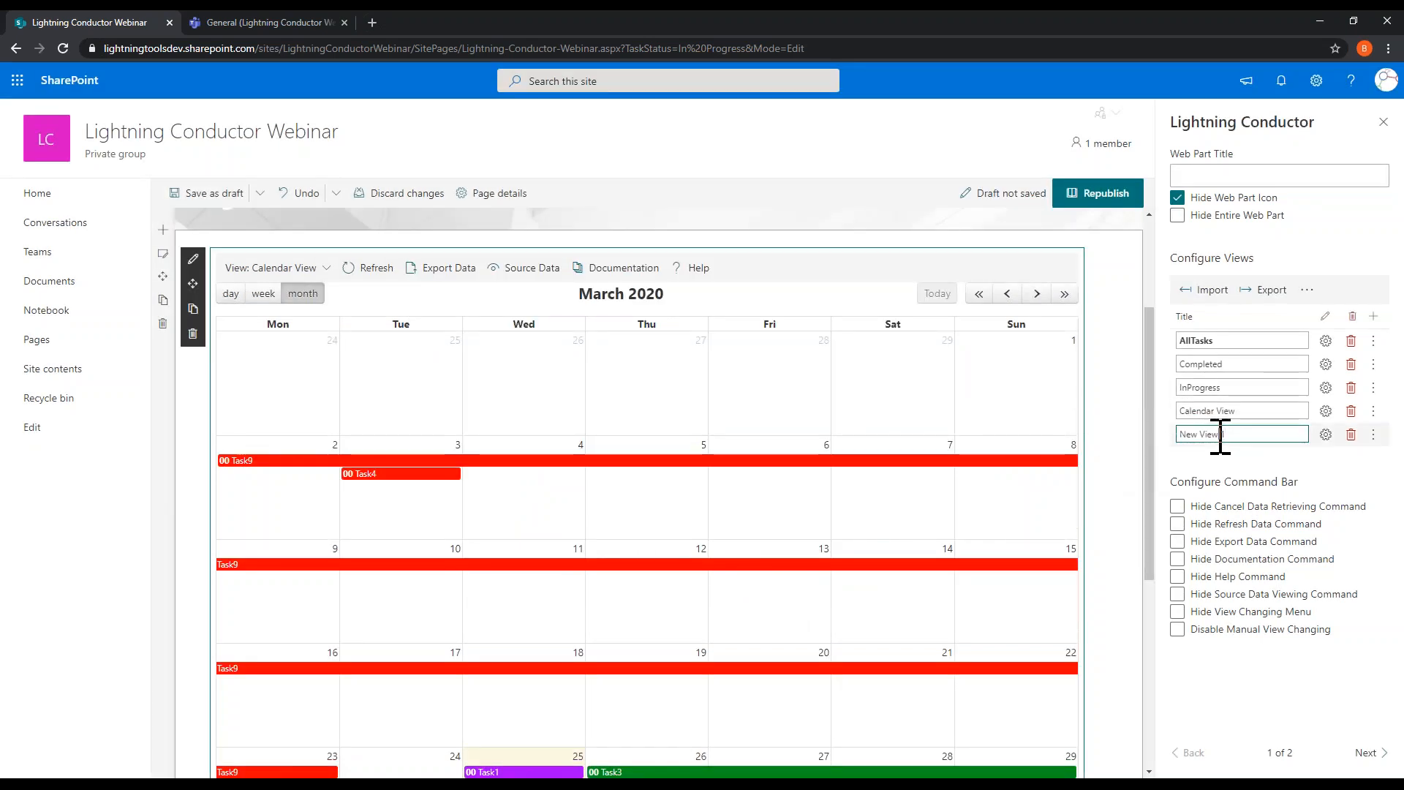
pyautogui.write('Users')
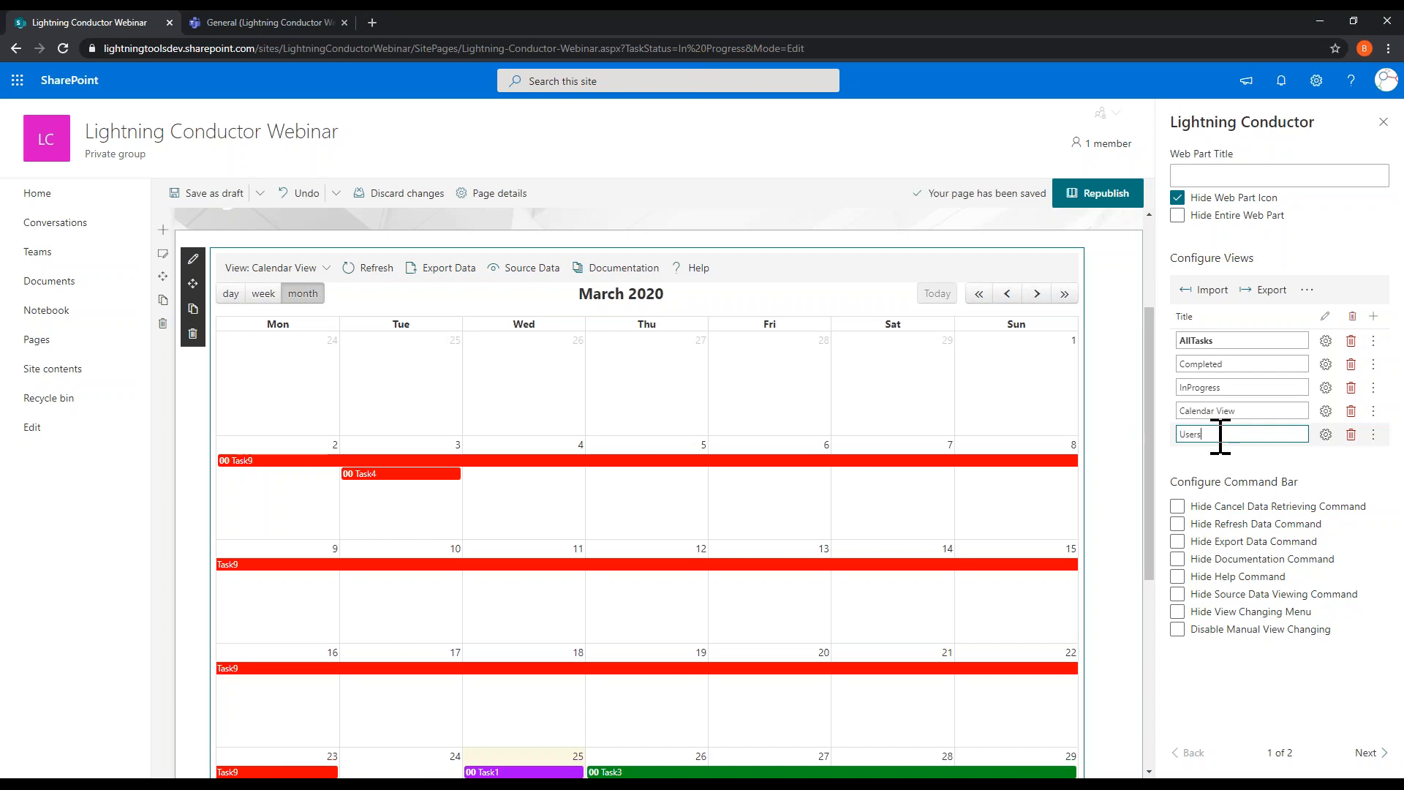
pyautogui.click(1306, 460)
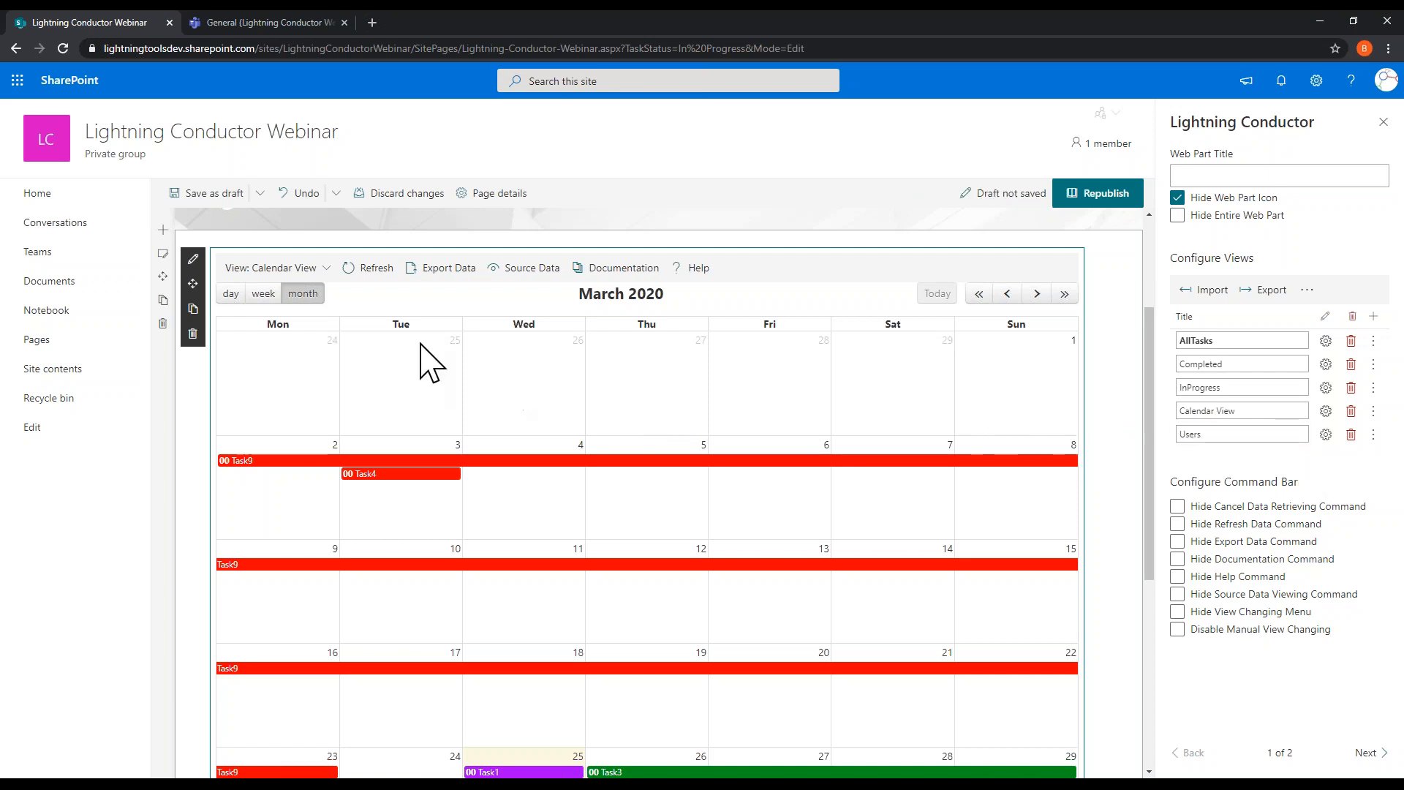
# Step: Switch the web part to the Users view and look through the listed users
pyautogui.click(325, 272)
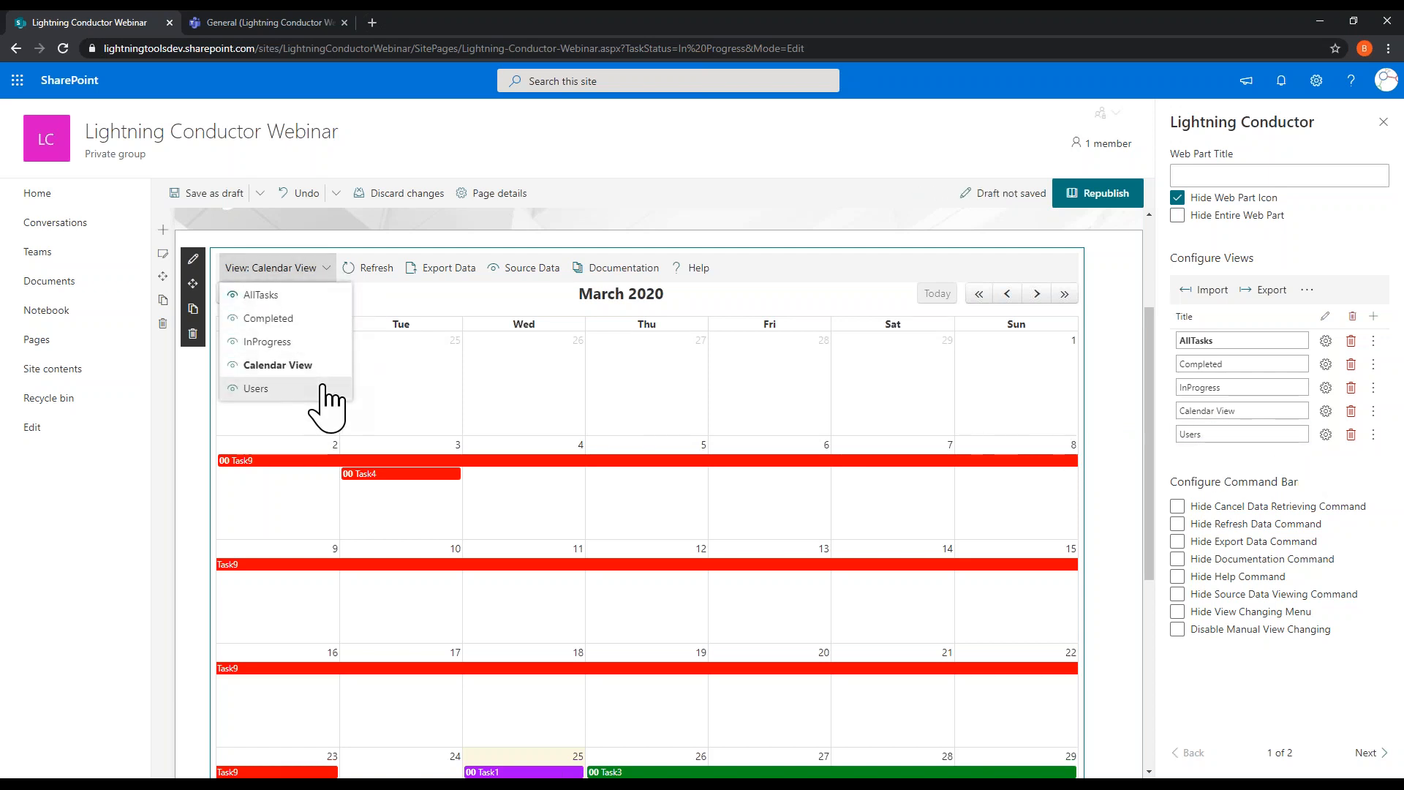
pyautogui.click(327, 389)
pyautogui.scroll(-3, 505, 541)
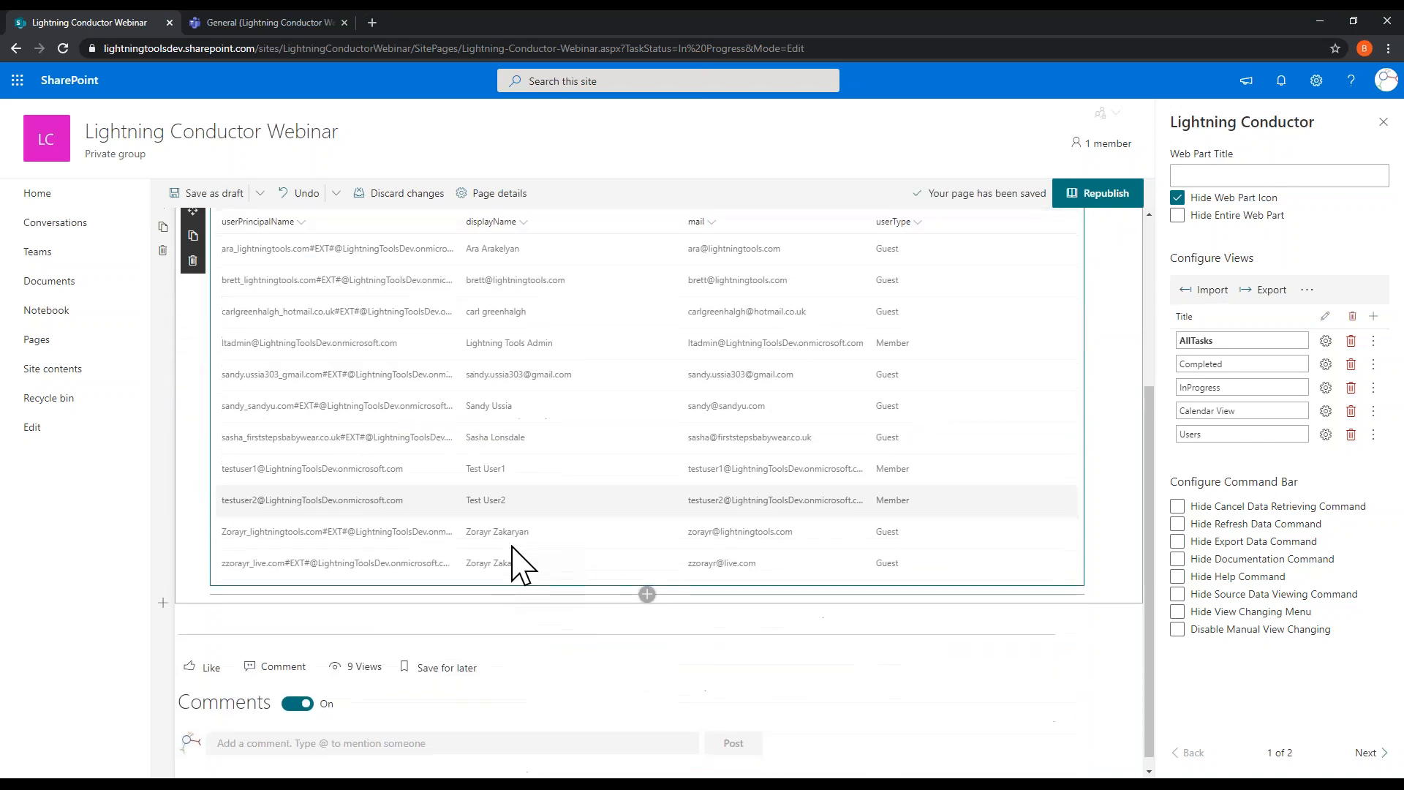
pyautogui.scroll(1, 511, 545)
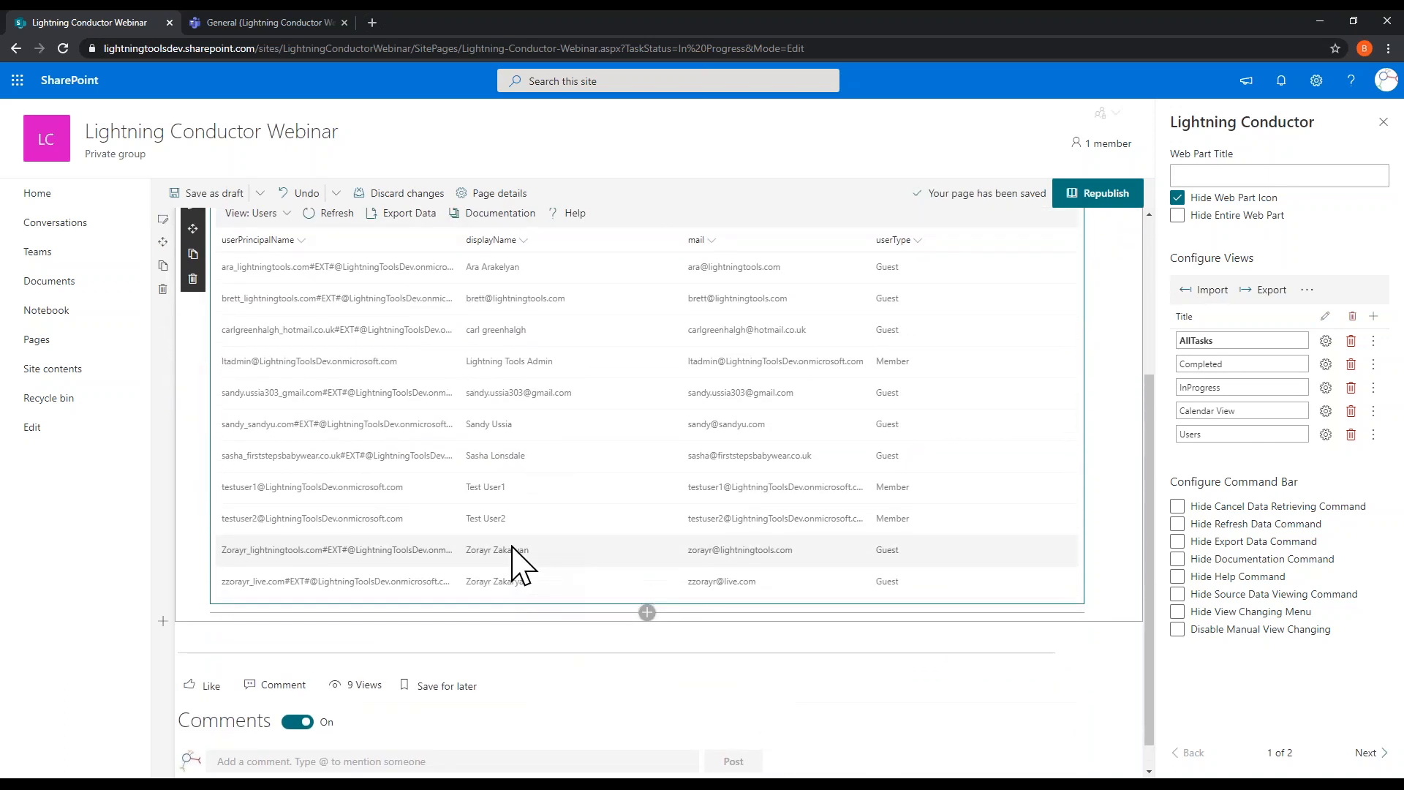
pyautogui.scroll(3, 723, 581)
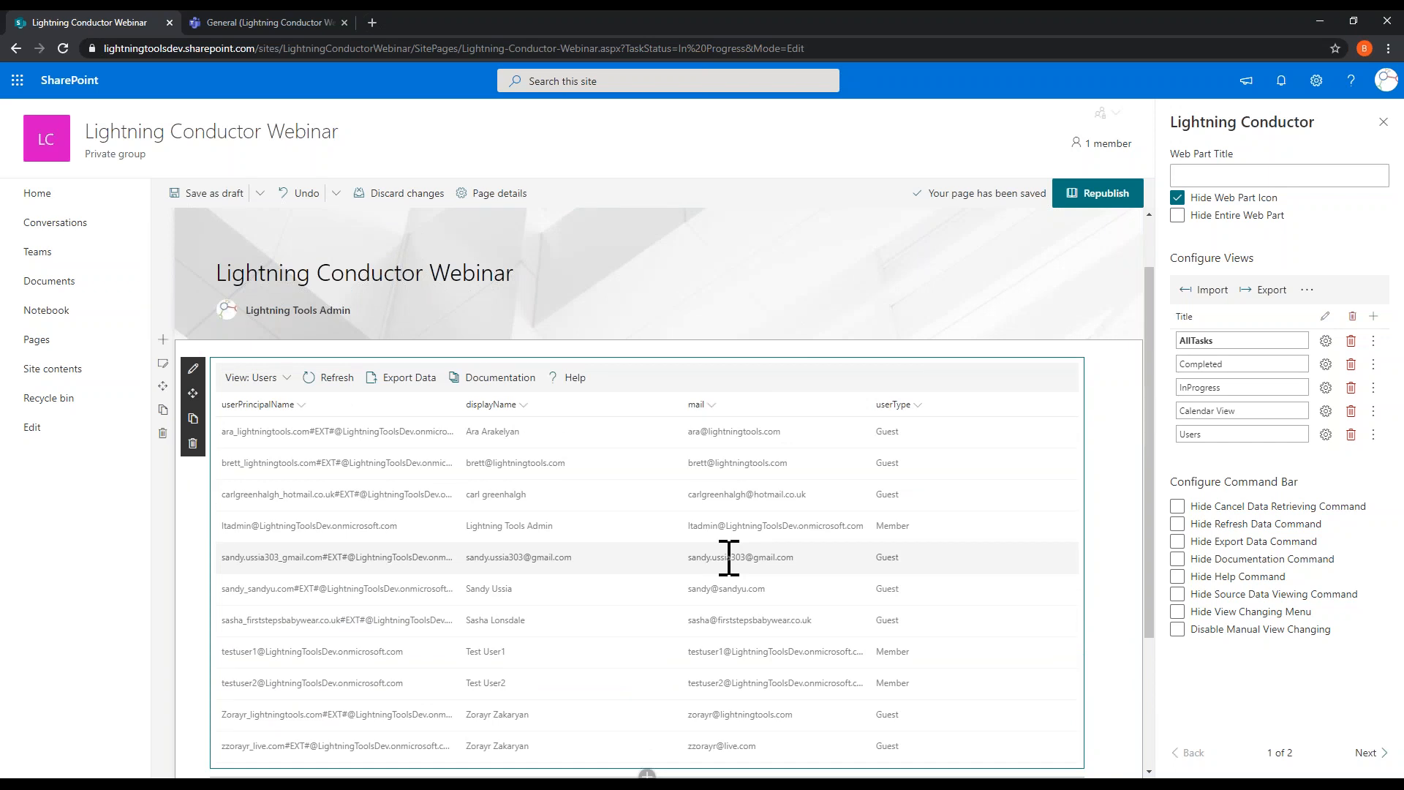
# Step: Group the listed users by the userType column and look over the resulting groups
pyautogui.click(918, 407)
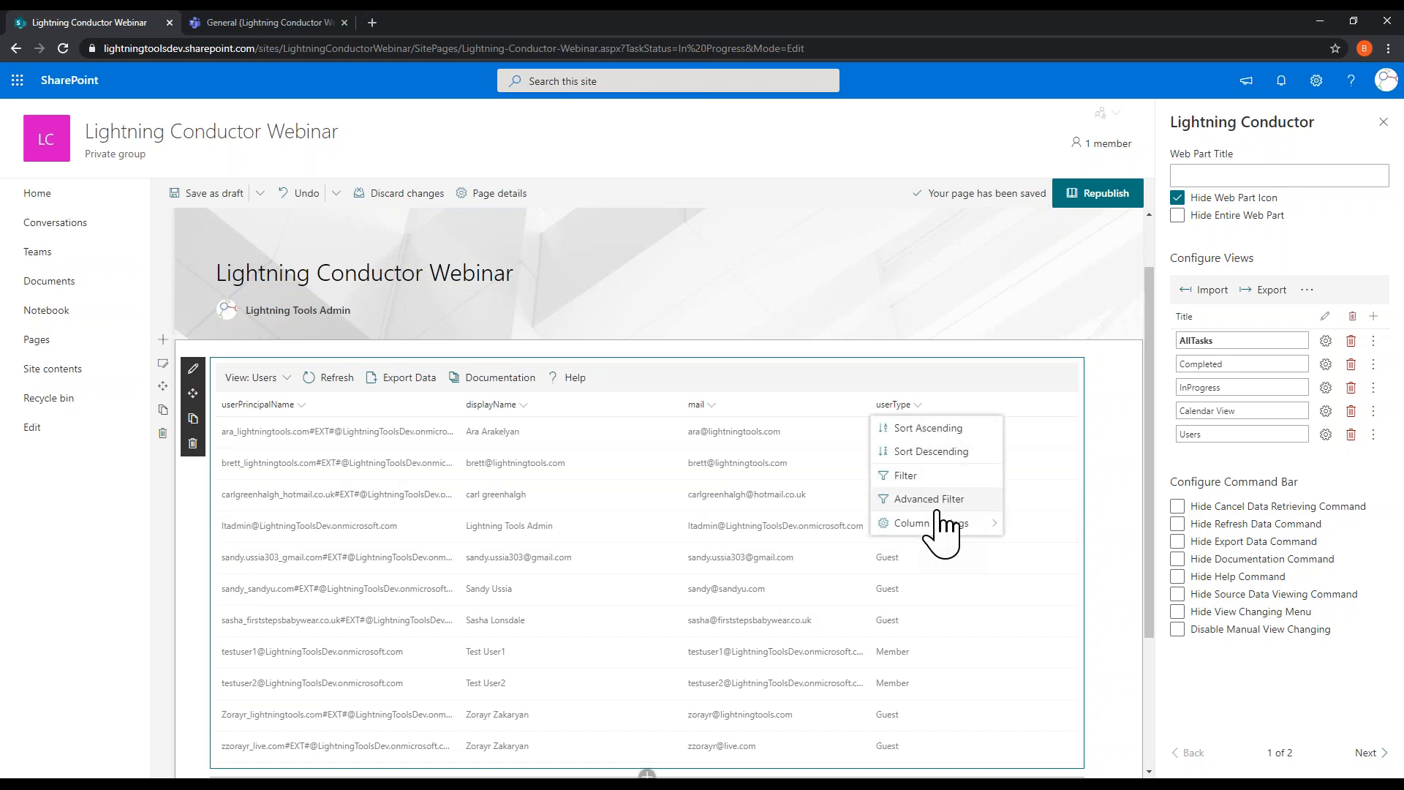
pyautogui.moveTo(939, 527)
pyautogui.click(1042, 595)
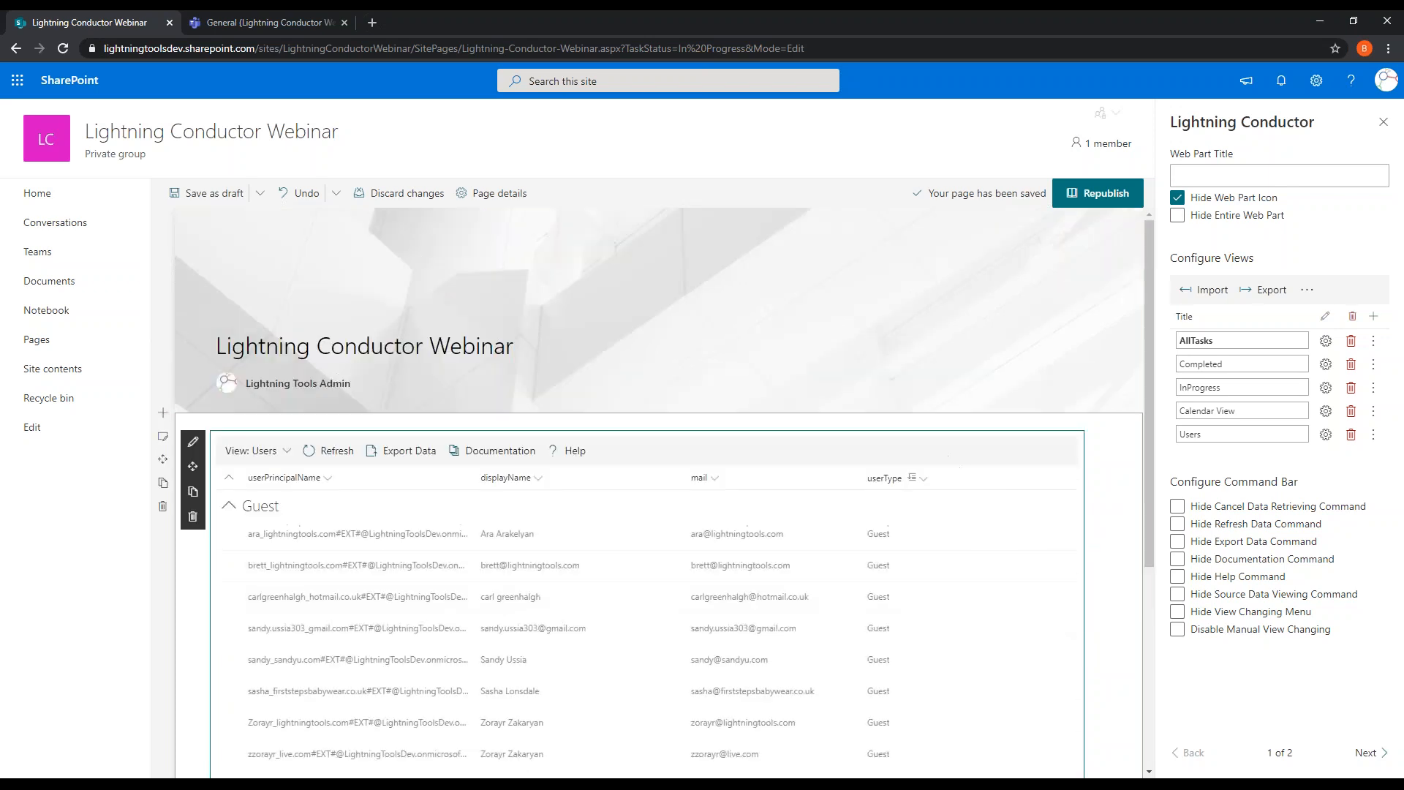
pyautogui.scroll(-3, 871, 680)
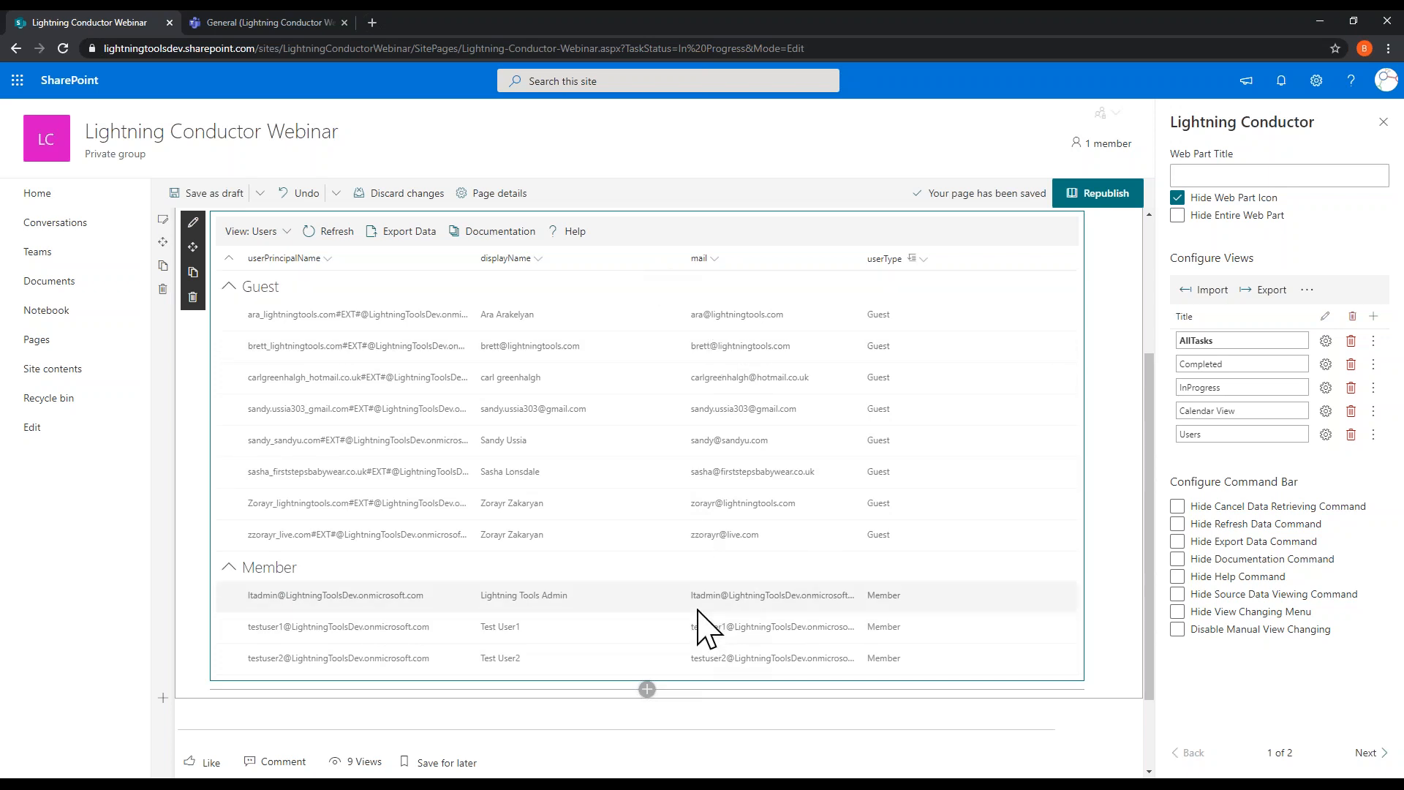
pyautogui.scroll(1, 681, 604)
pyautogui.scroll(2, 681, 604)
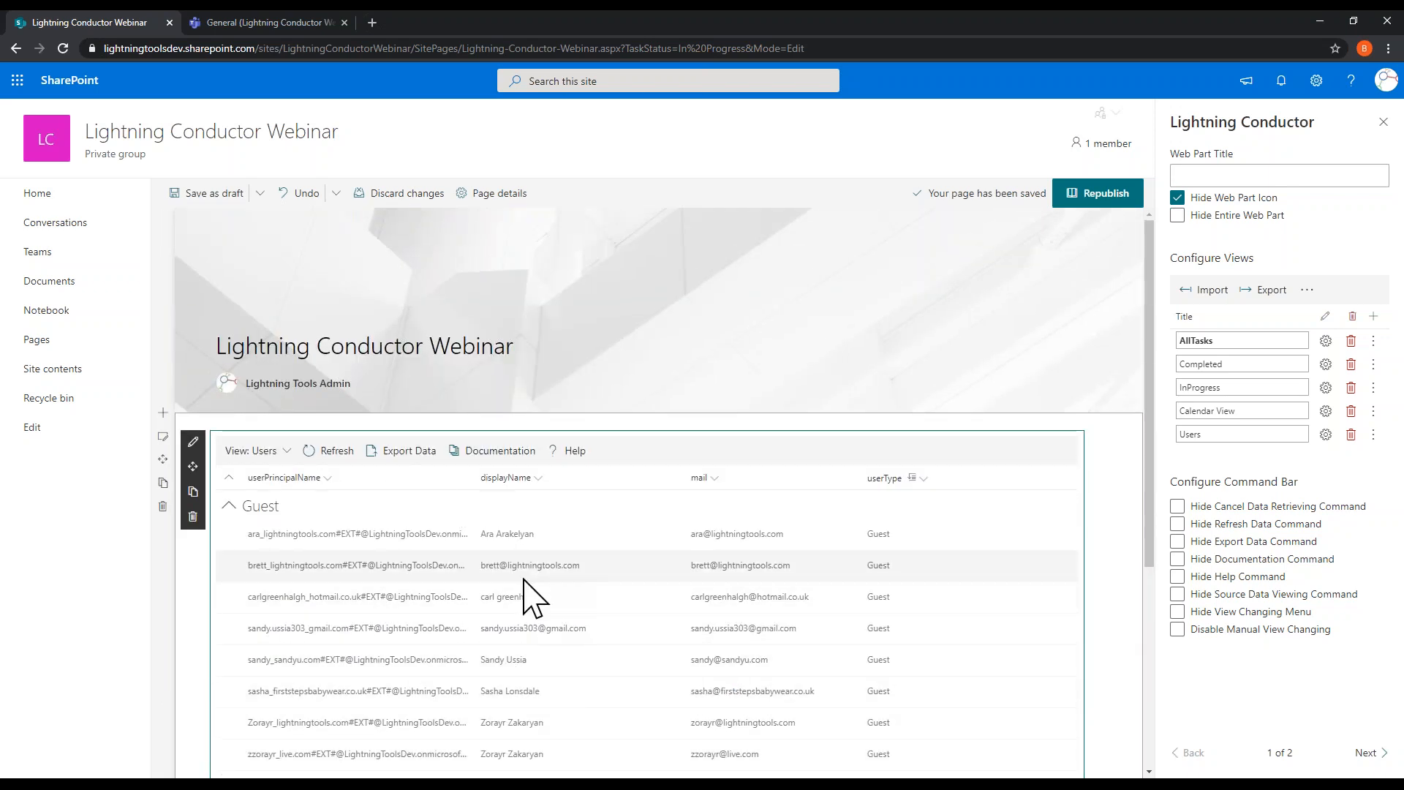
# Step: Open the Users view configuration and set the mail column's display format to Hyperlink
pyautogui.click(1326, 434)
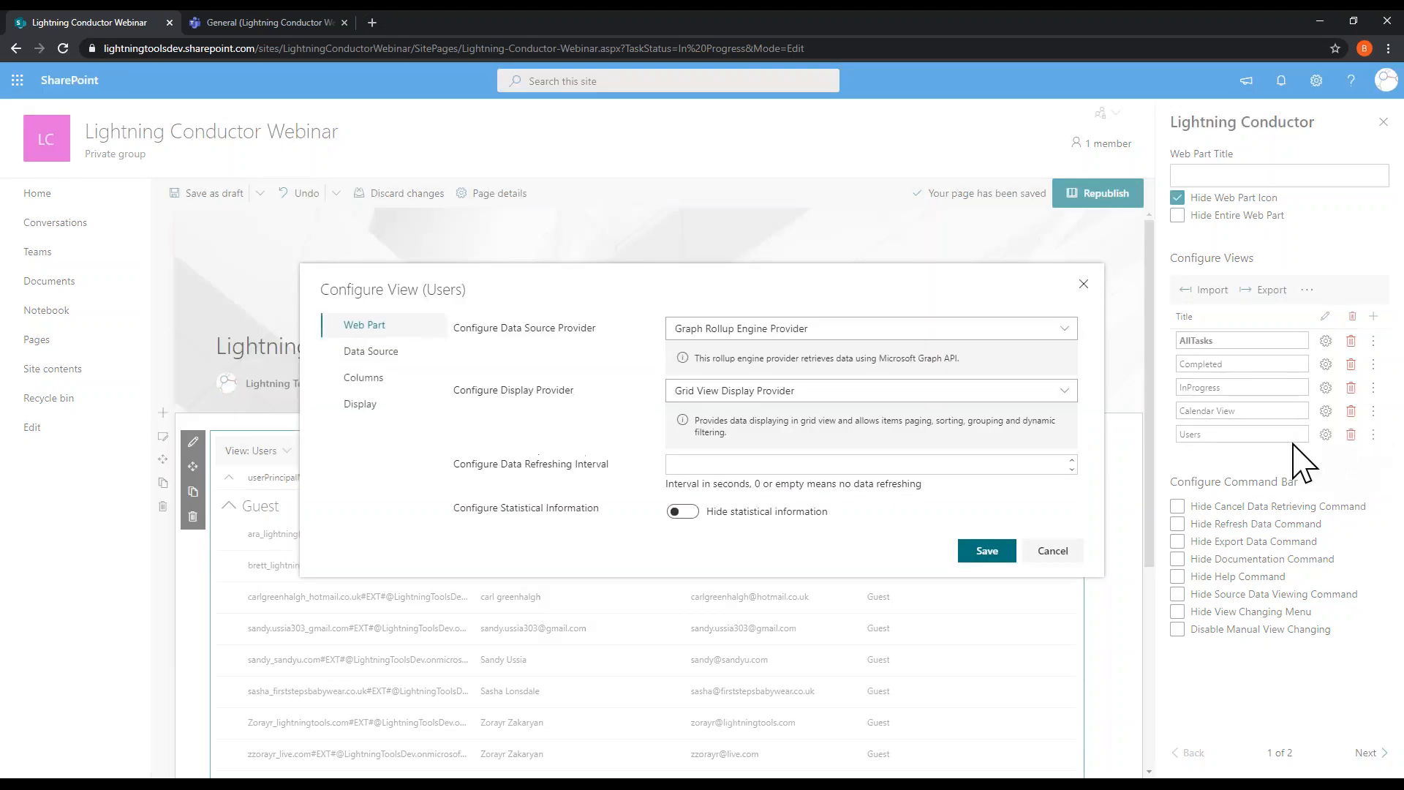
pyautogui.click(368, 380)
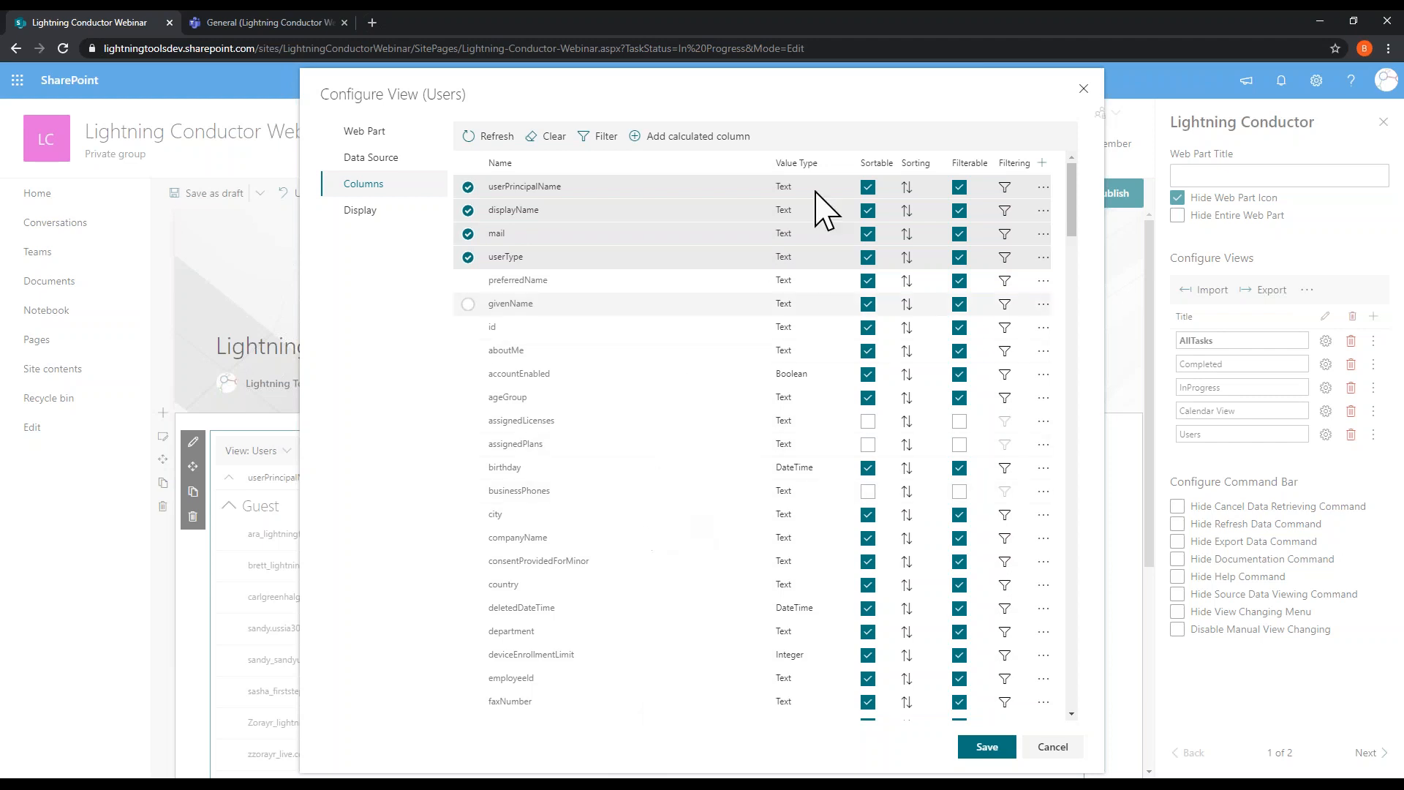
pyautogui.click(384, 211)
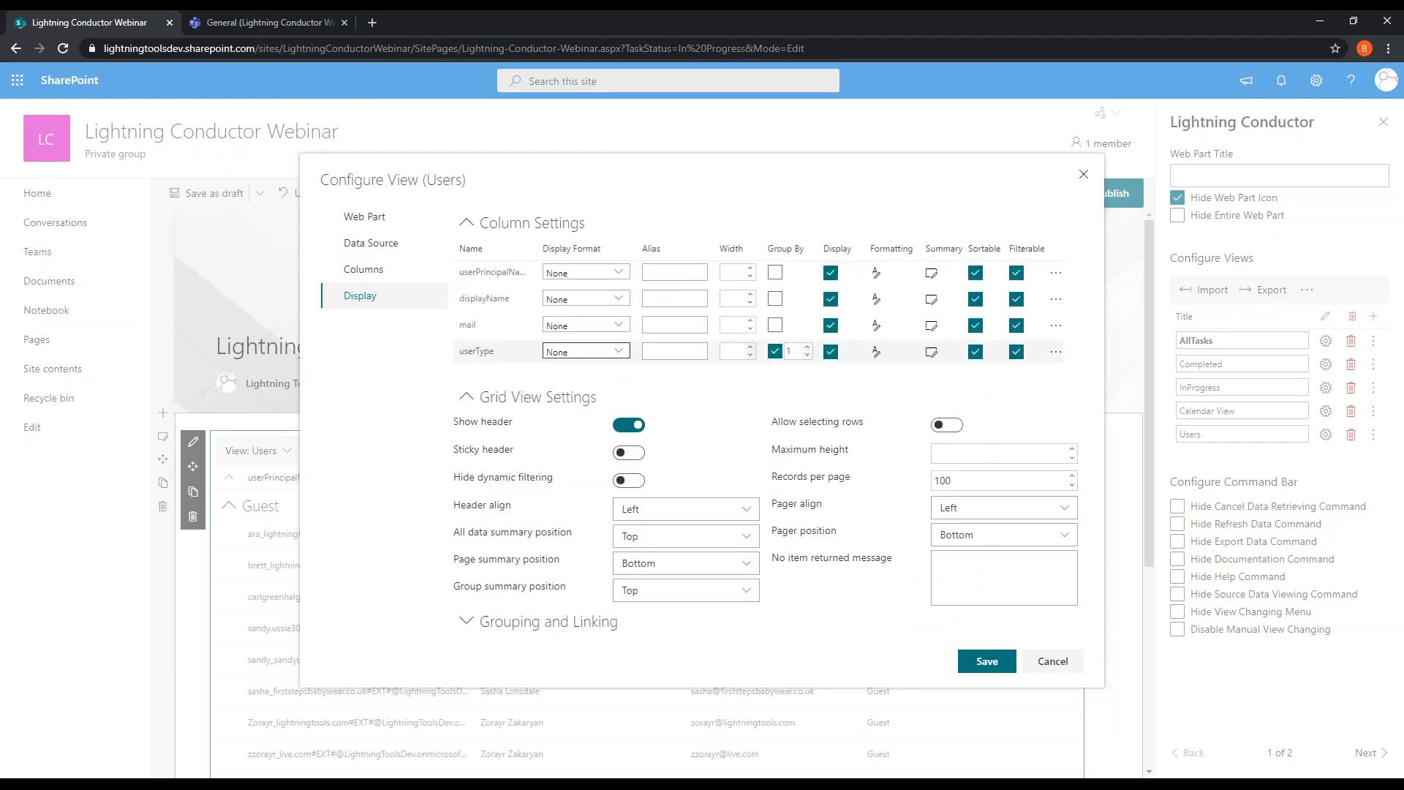
pyautogui.click(616, 324)
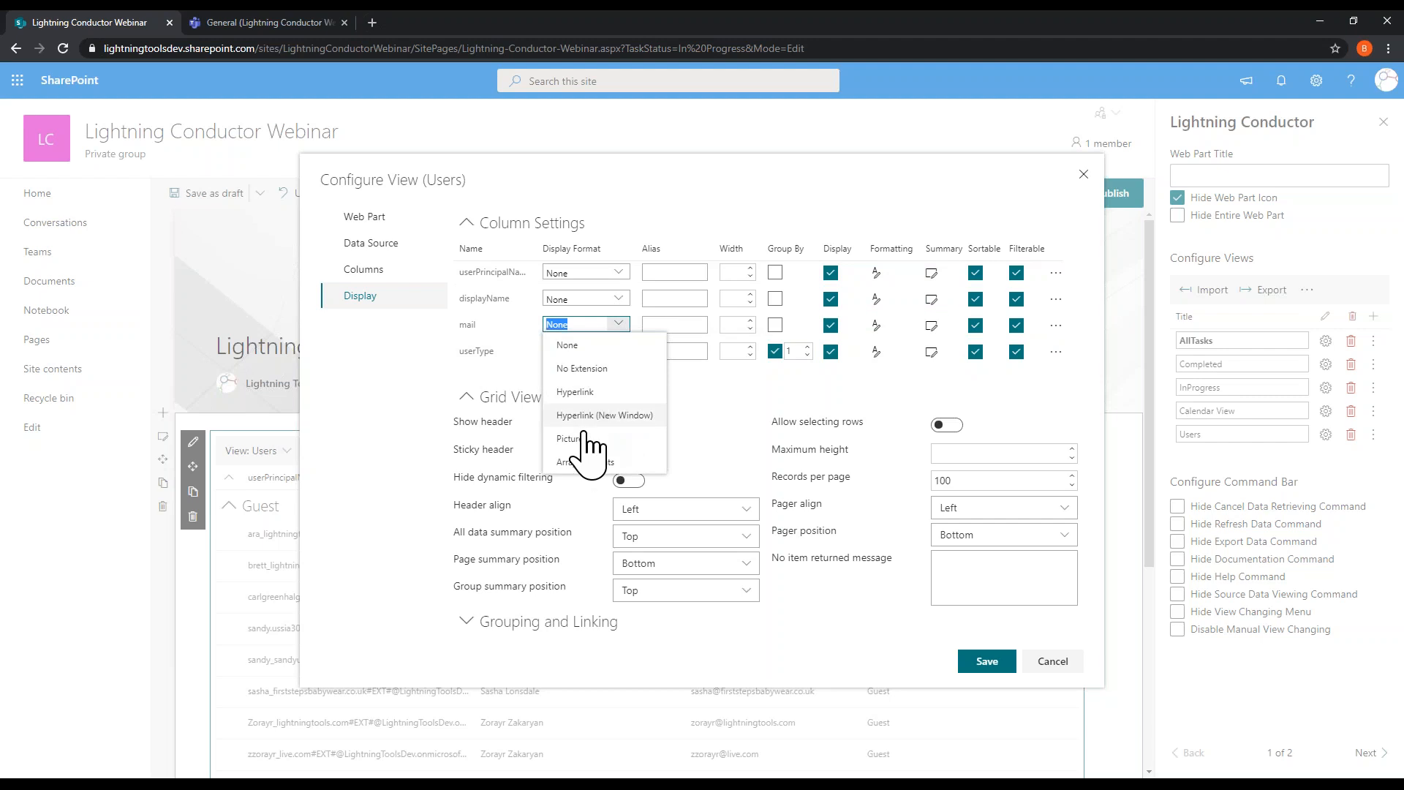
pyautogui.click(571, 392)
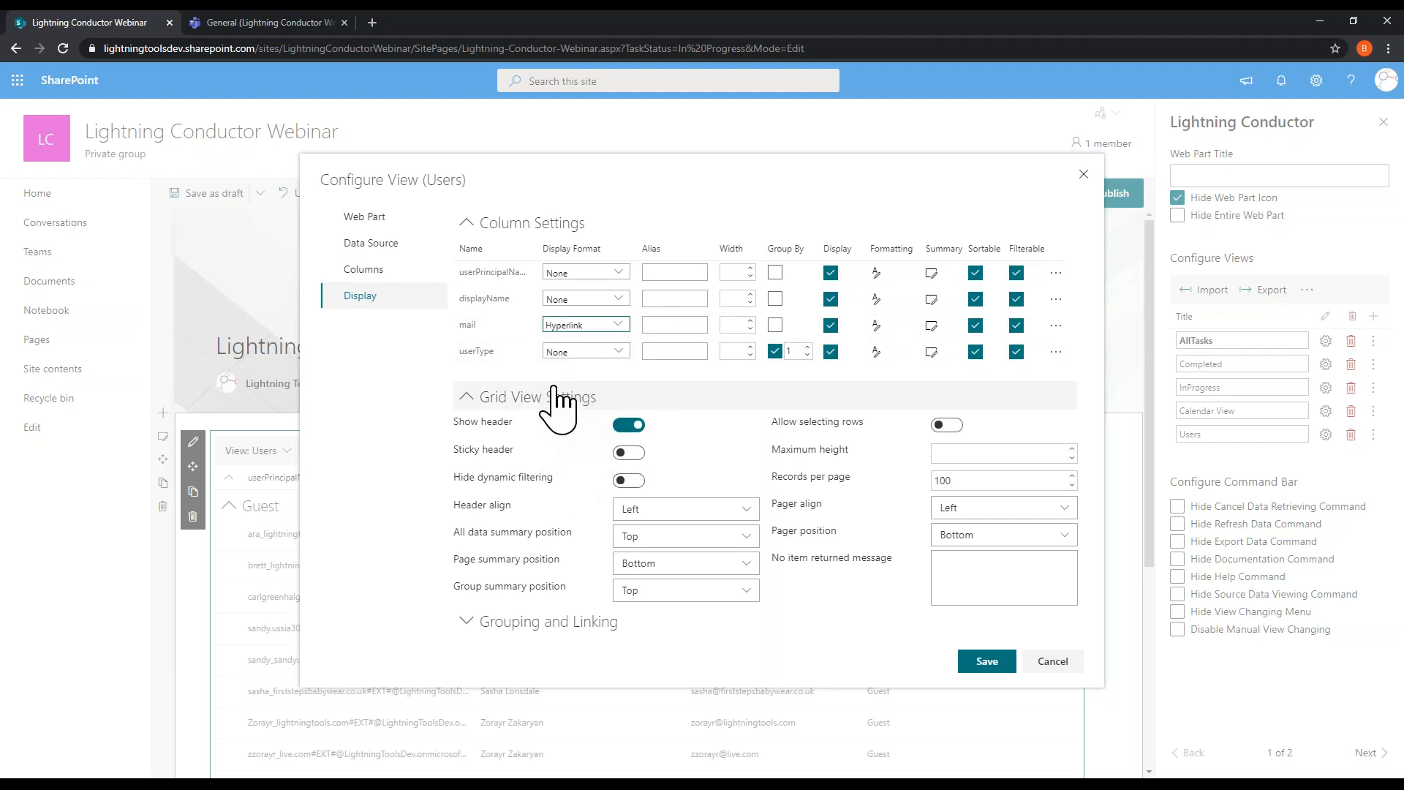
# Step: Check the display format options for the userType and displayName columns
pyautogui.click(617, 352)
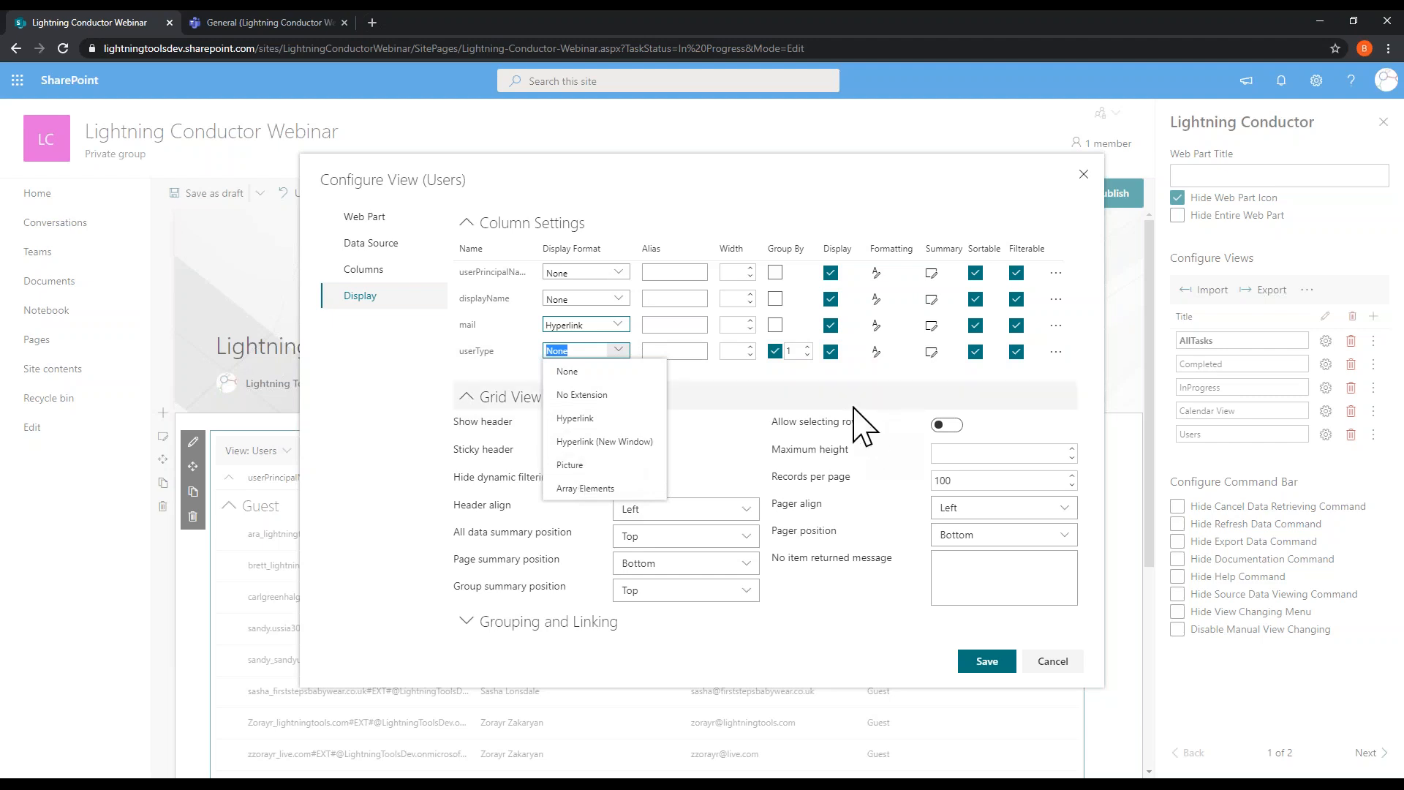
pyautogui.click(812, 381)
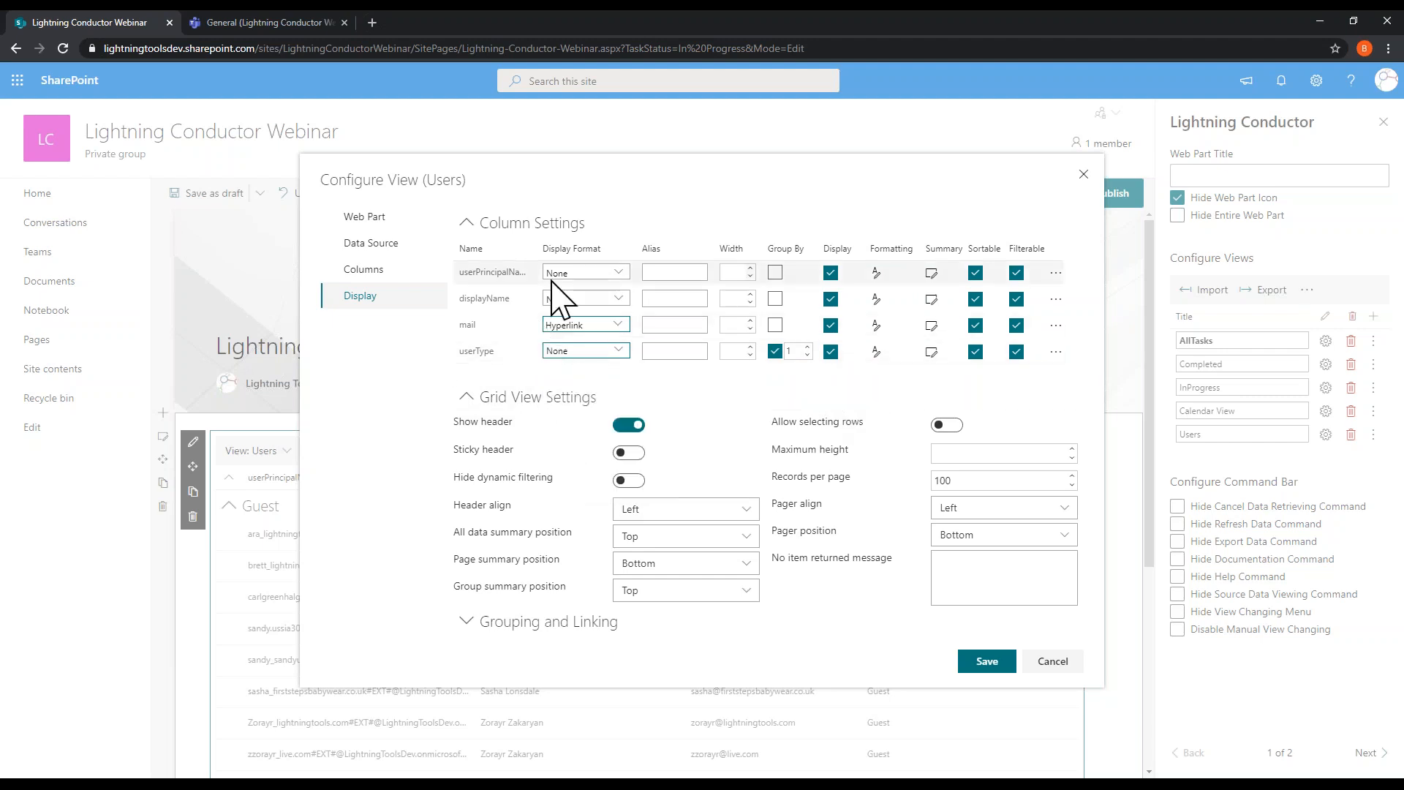
pyautogui.click(619, 298)
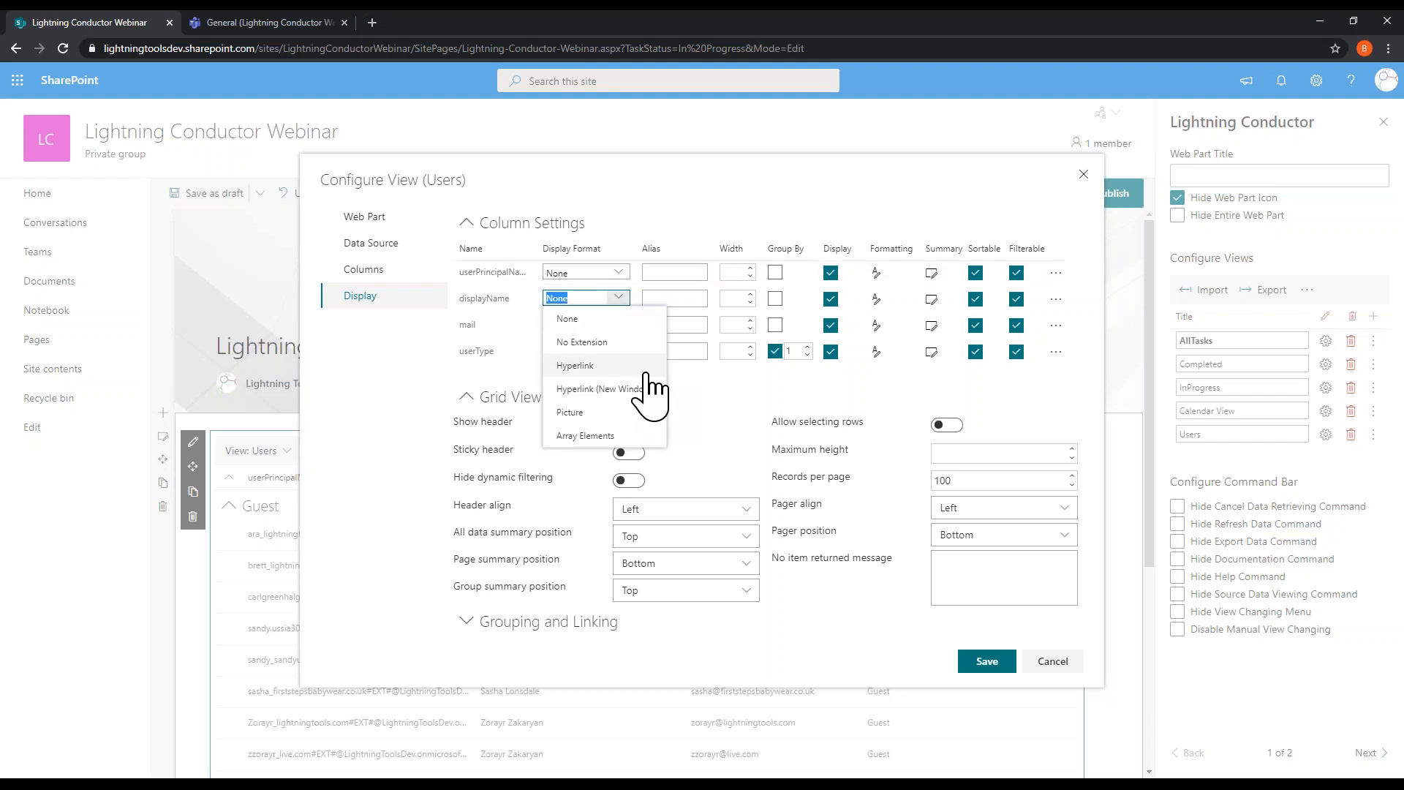
pyautogui.click(605, 321)
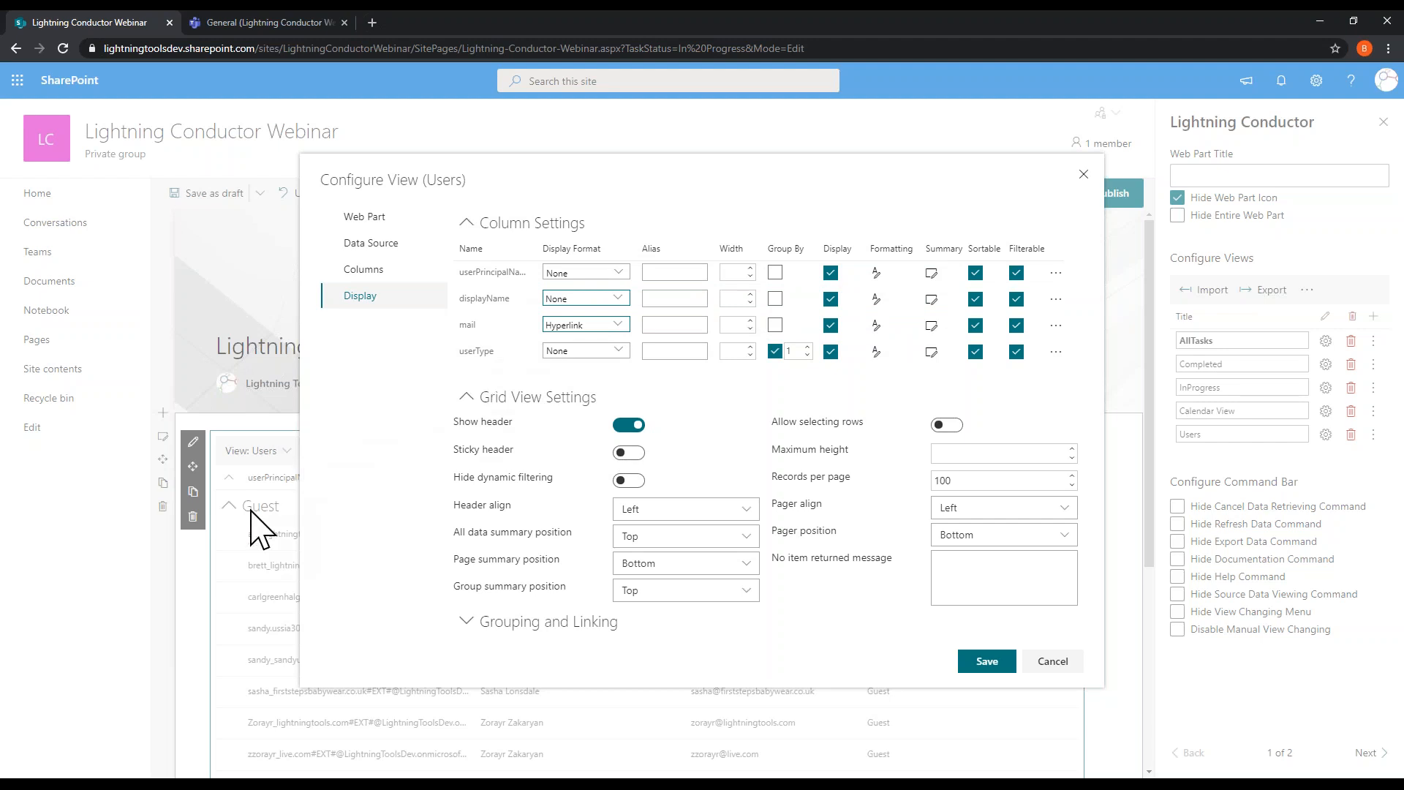
# Step: Give the displayName column the alias Name
pyautogui.click(668, 276)
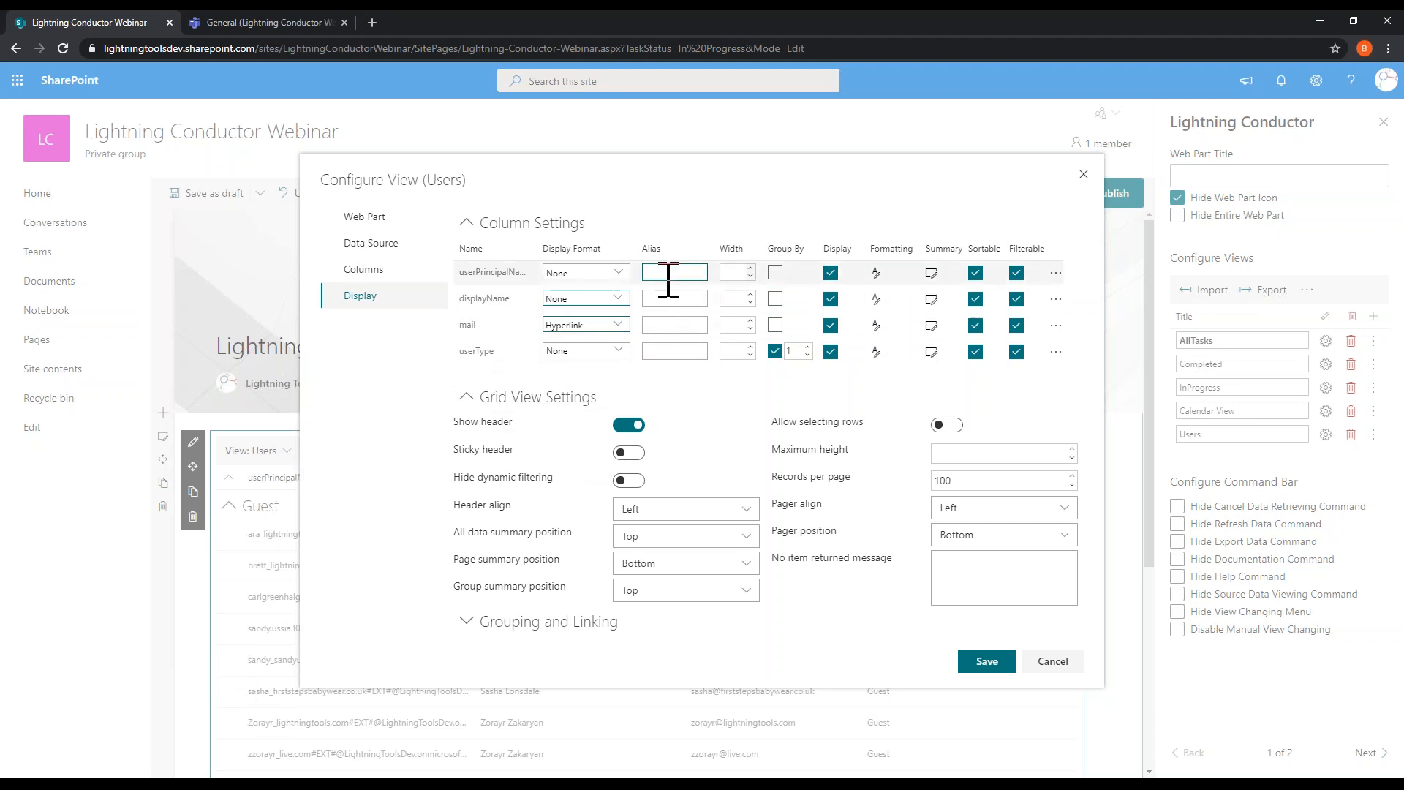
pyautogui.click(663, 301)
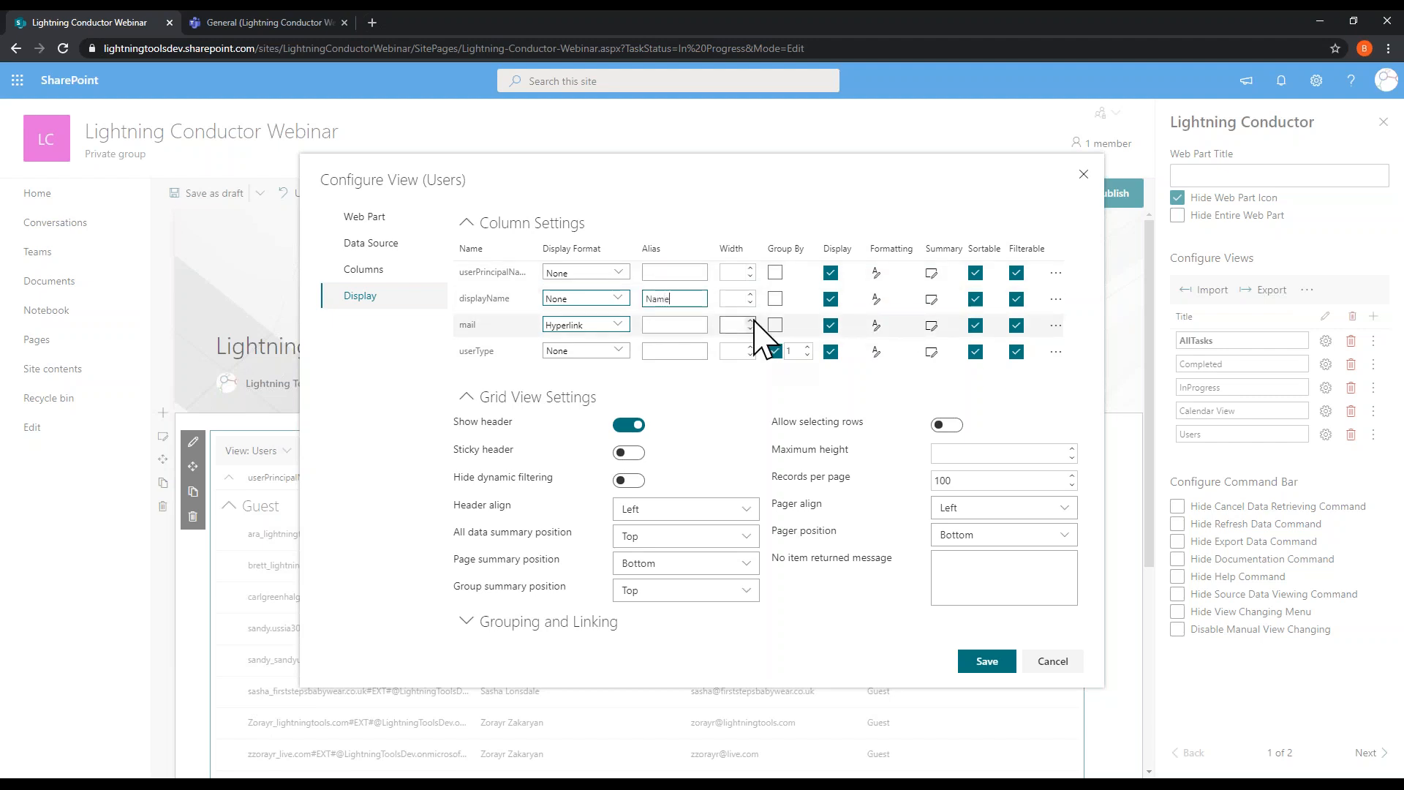
pyautogui.click(1083, 403)
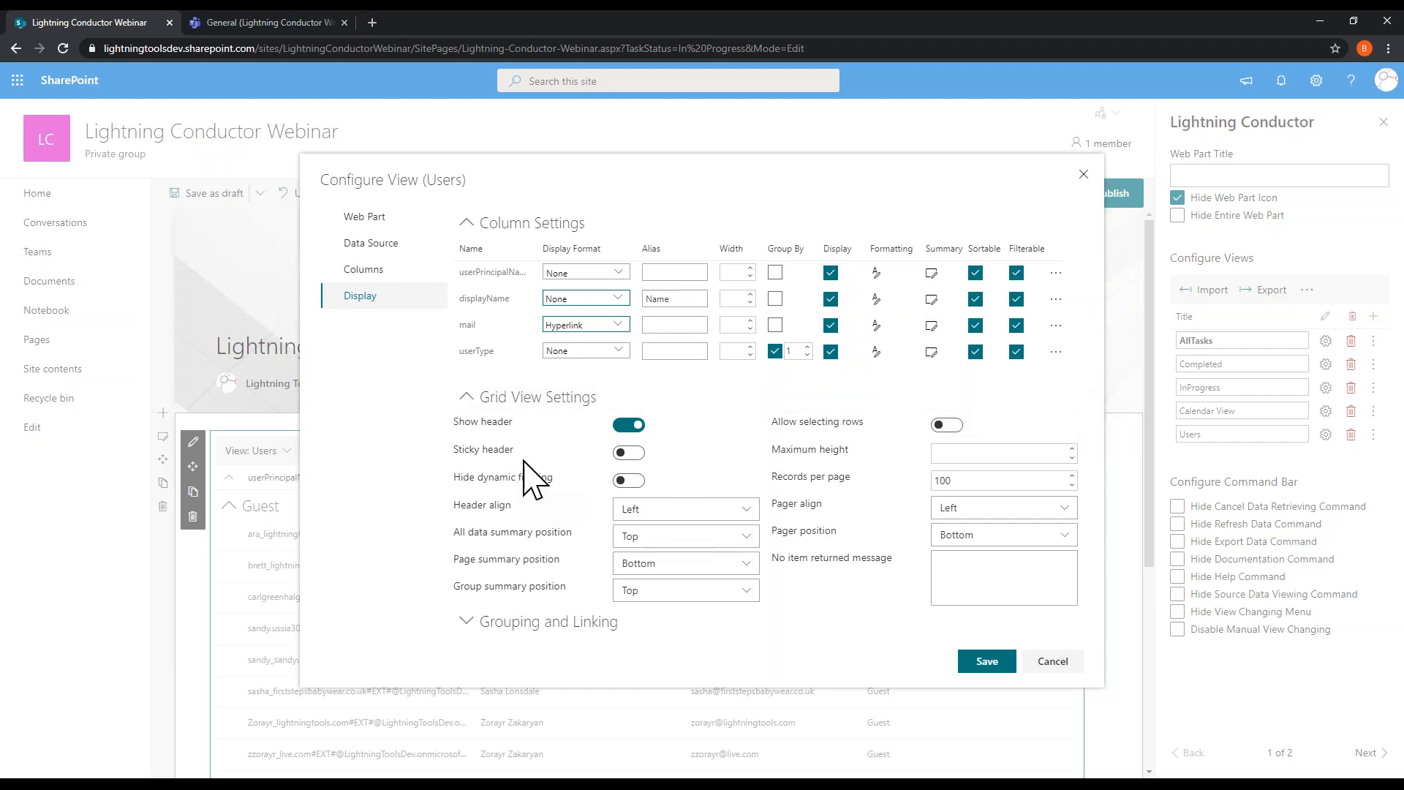
# Step: Turn on the sticky header, expand the Grouping and Linking settings, and save the Users view configuration
pyautogui.click(630, 453)
pyautogui.click(589, 623)
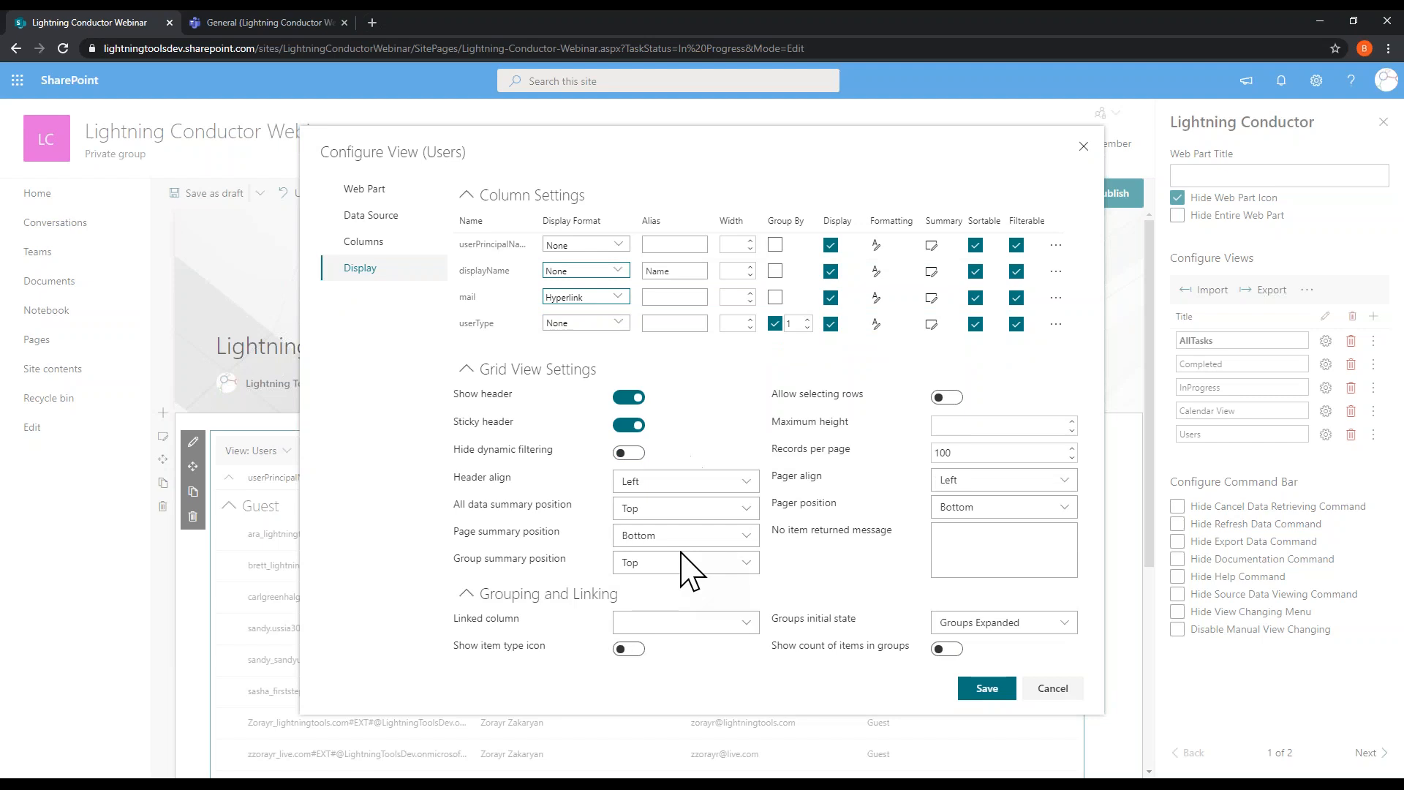
pyautogui.click(987, 689)
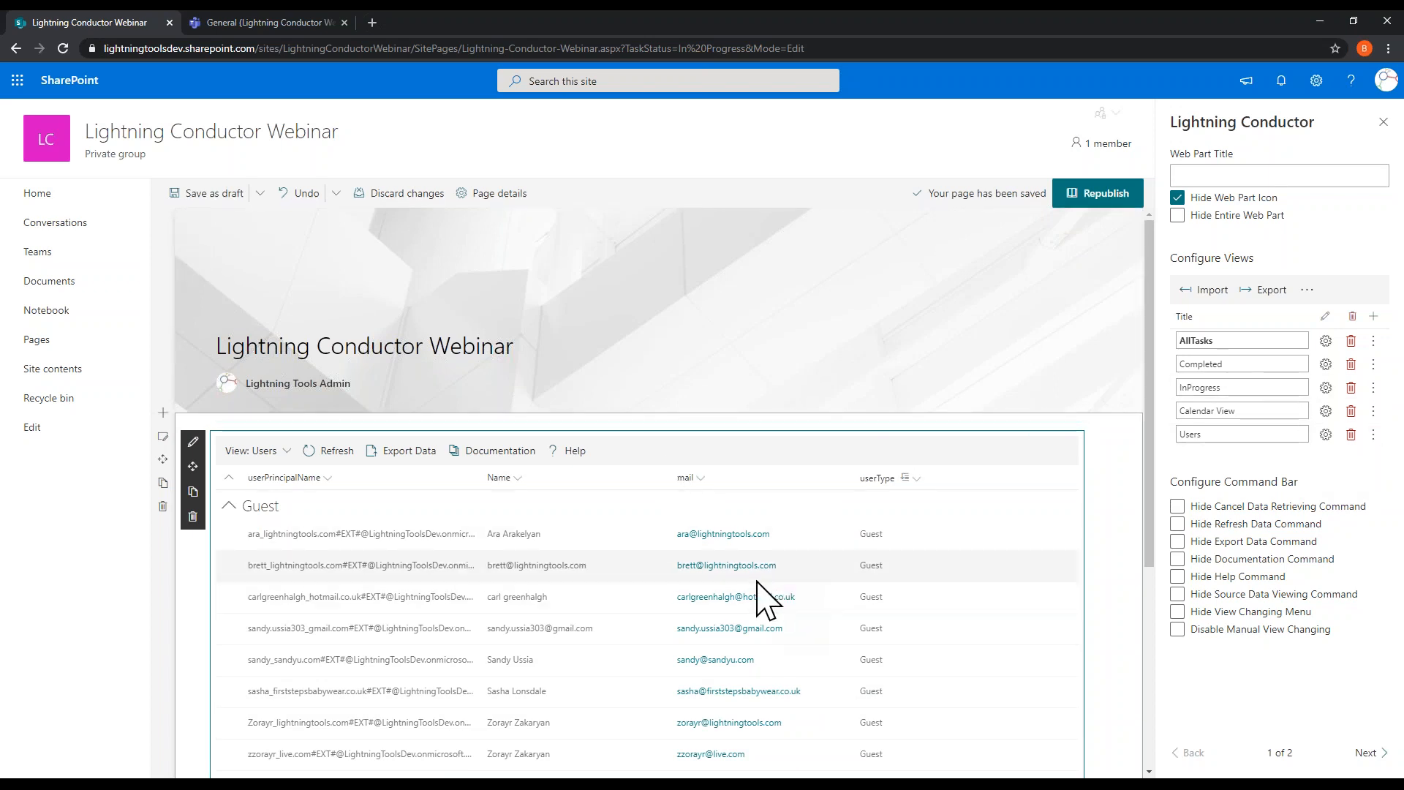
# Step: Switch to the Microsoft Teams page and bring the running PowerPoint slide show to the front
pyautogui.click(269, 22)
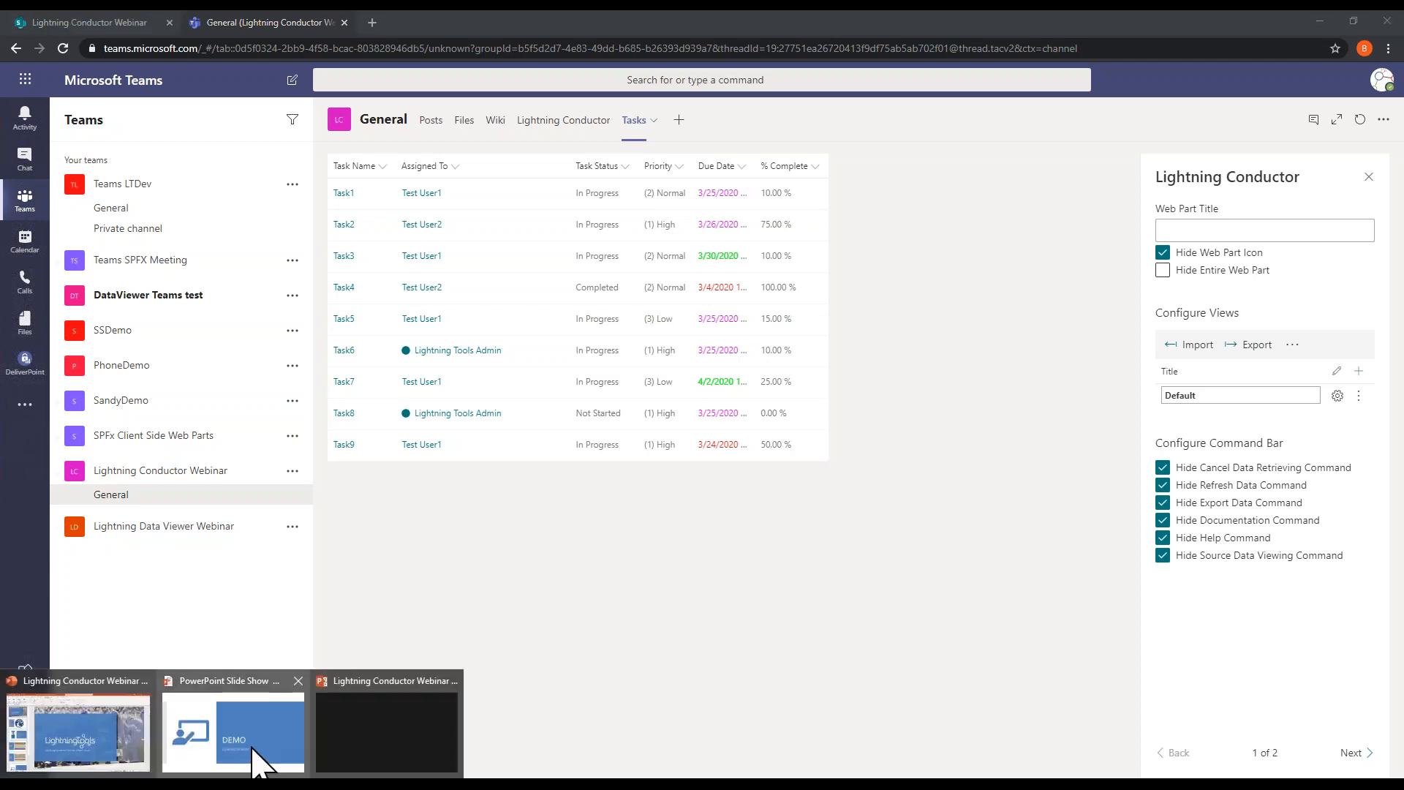
pyautogui.click(256, 756)
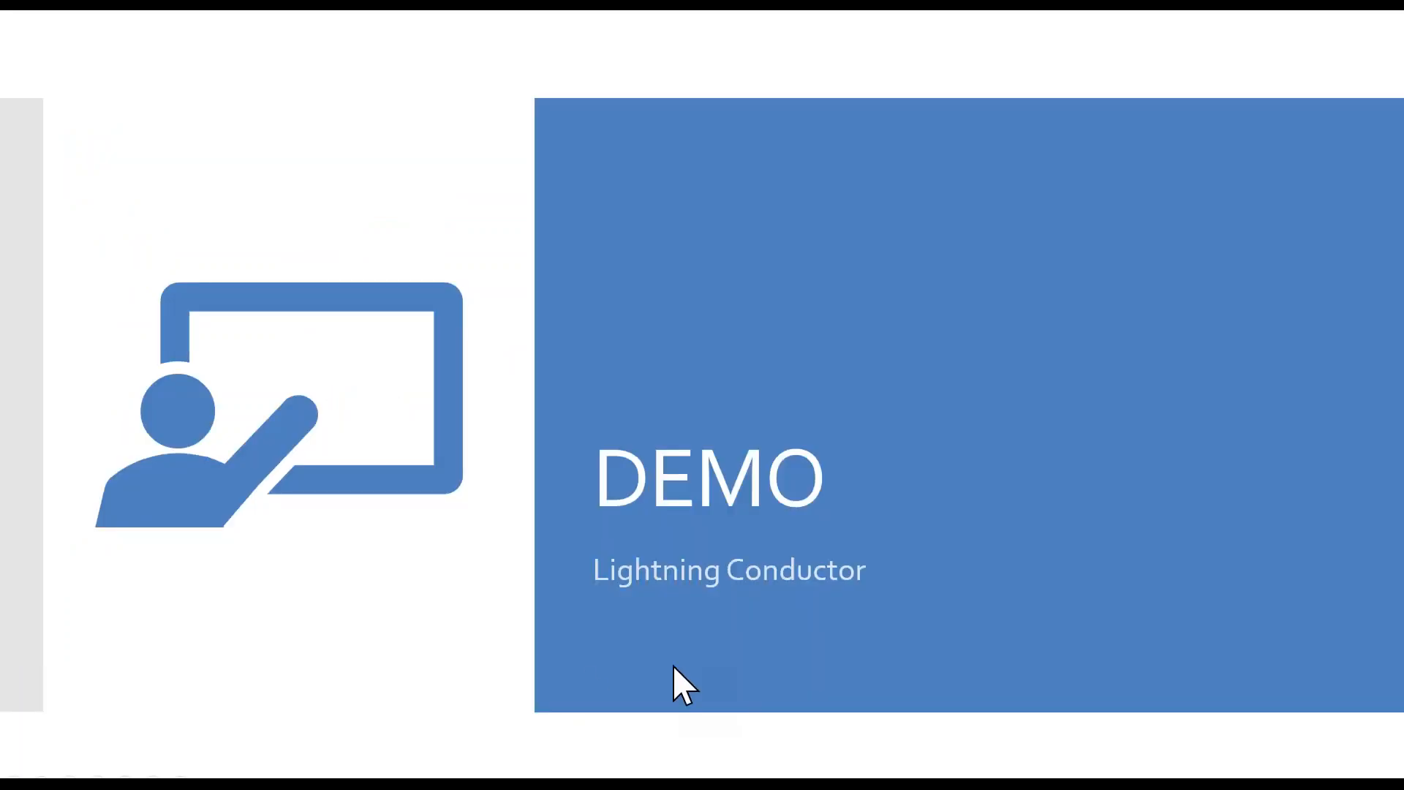